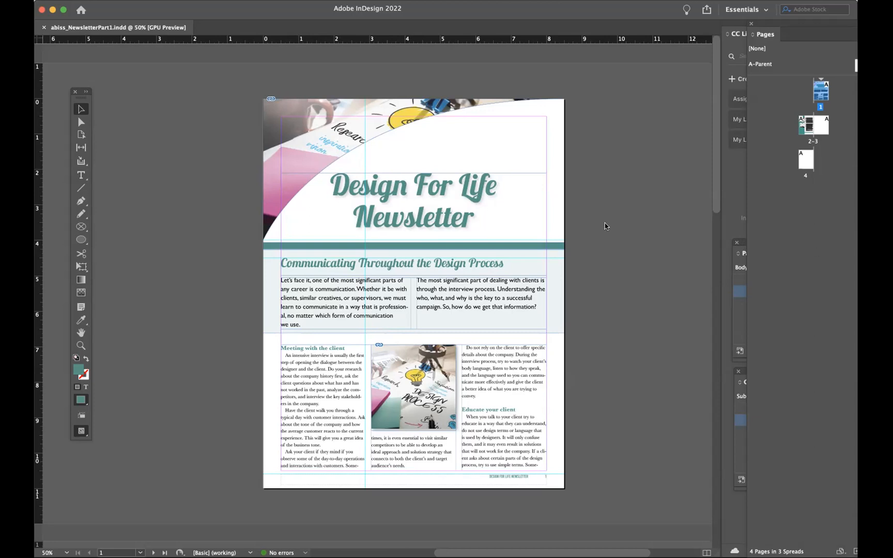
- Bring the Paragraph Styles and Character Styles panels out beside the document page, one above the other
{"action": "left_click", "coordinate": [734, 267]}
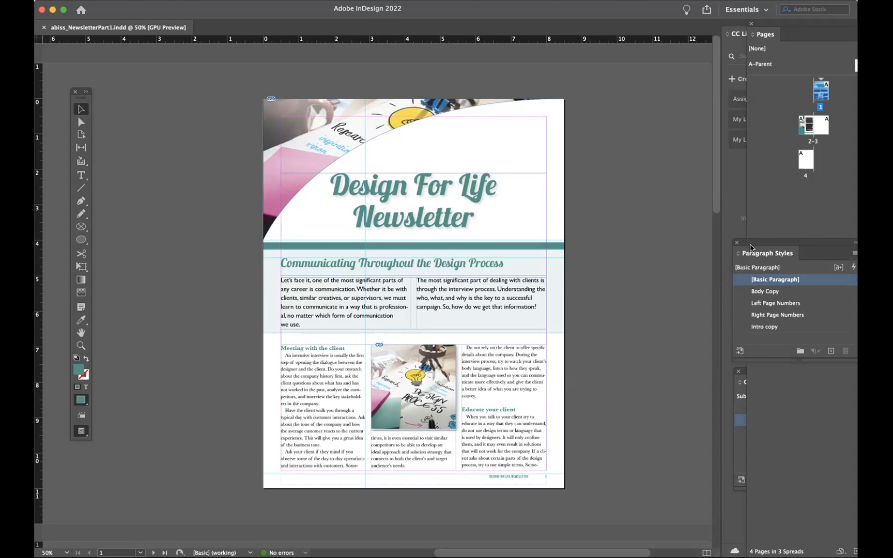
{"action": "left_click_drag", "start_coordinate": [752, 243], "coordinate": [599, 79]}
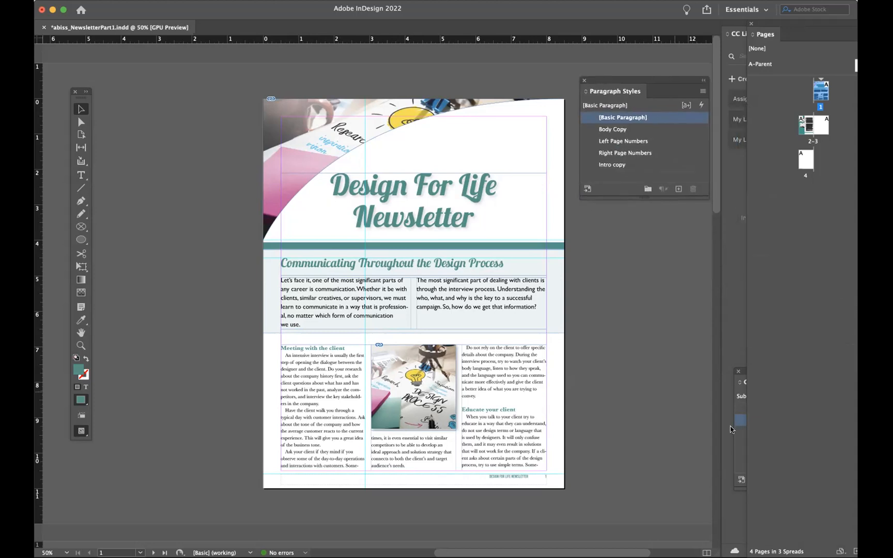
{"action": "left_click", "coordinate": [739, 416]}
{"action": "left_click_drag", "start_coordinate": [756, 369], "coordinate": [606, 205]}
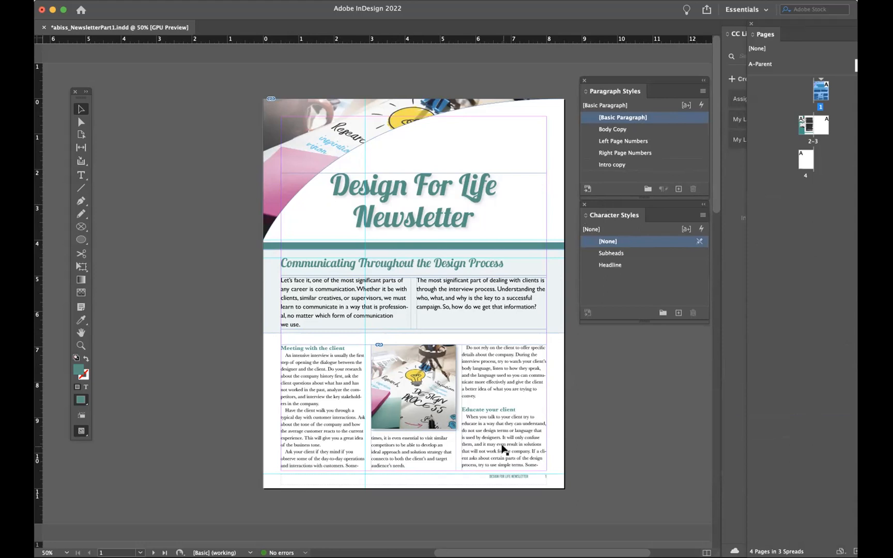
{"action": "scroll", "coordinate": [501, 449], "scroll_direction": "right", "scroll_amount": 3}
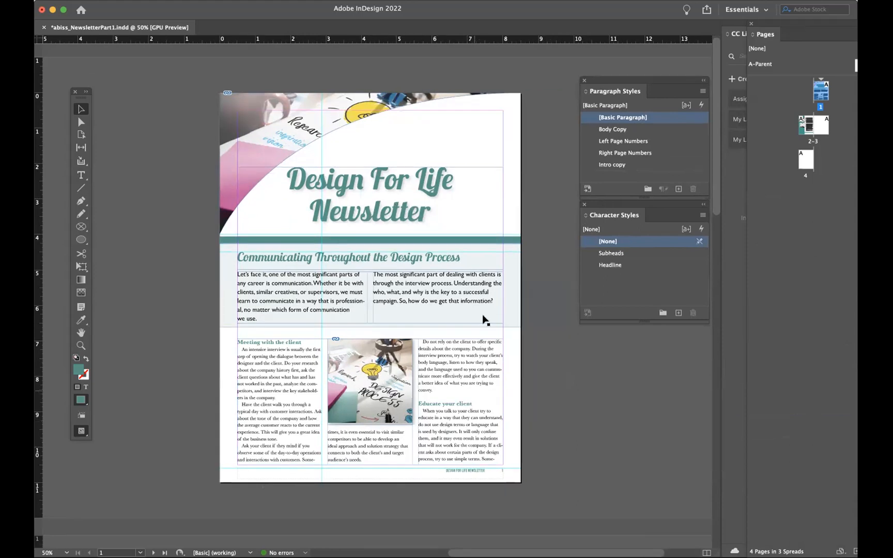
- Go to the page 2–3 spread and bring the empty page 3 into view
{"action": "double_click", "coordinate": [802, 129]}
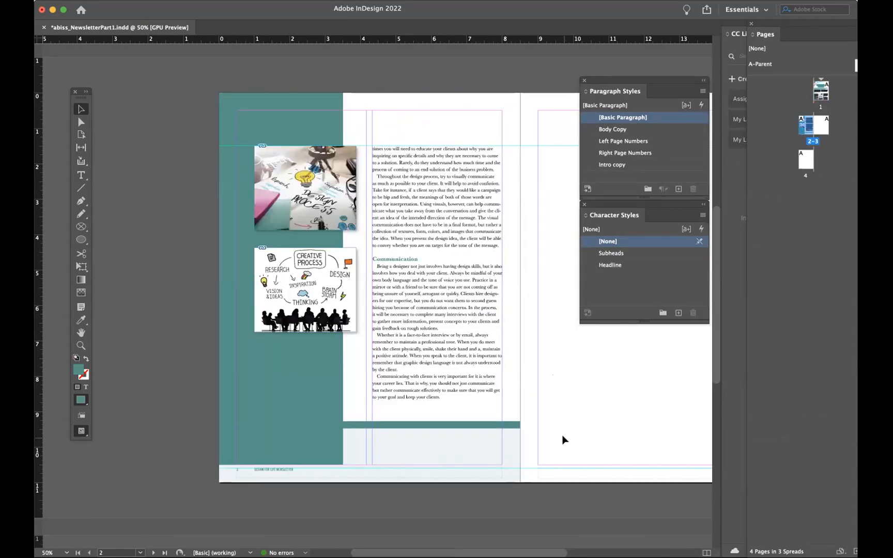
{"action": "scroll", "coordinate": [563, 440], "scroll_direction": "right", "scroll_amount": 6}
{"action": "scroll", "coordinate": [563, 439], "scroll_direction": "up", "scroll_amount": 2}
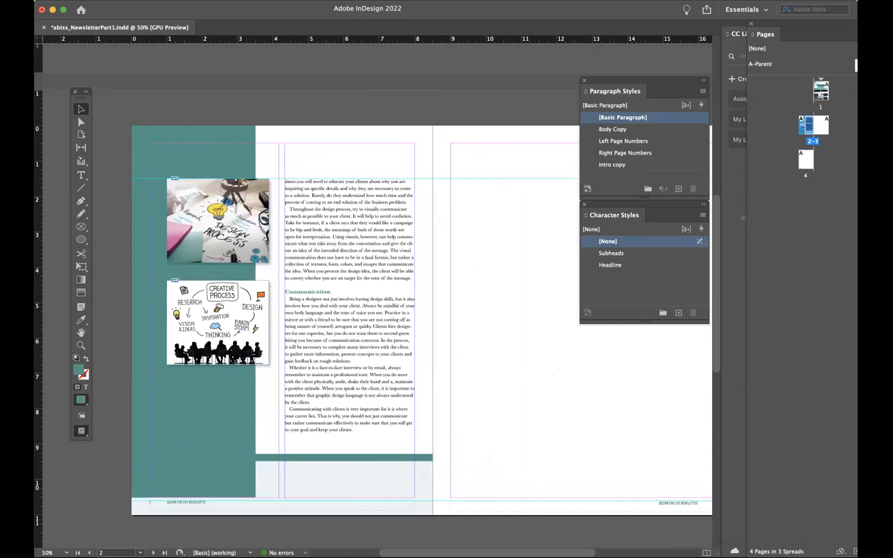
- Switch to the Word document "2. An Unhappy Client"
{"action": "key", "text": "super+Tab"}
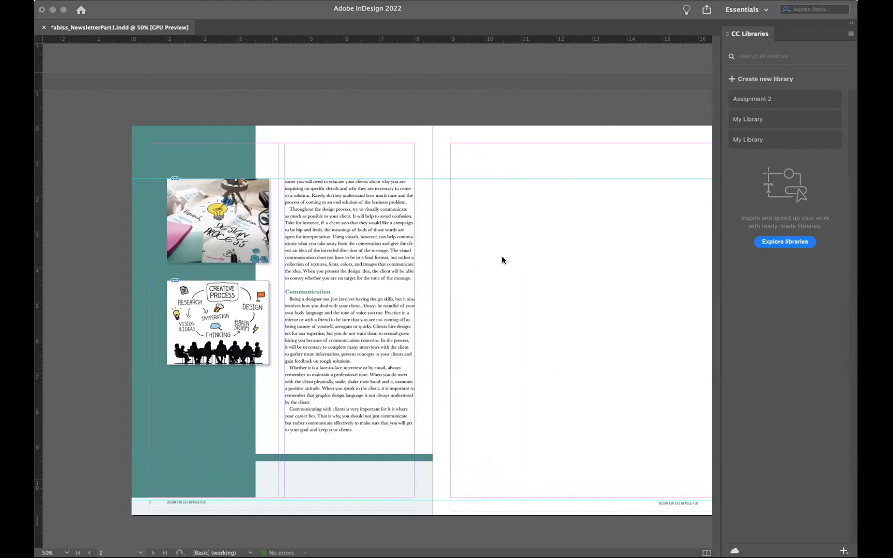
{"action": "scroll", "coordinate": [524, 332], "scroll_direction": "up", "scroll_amount": 3}
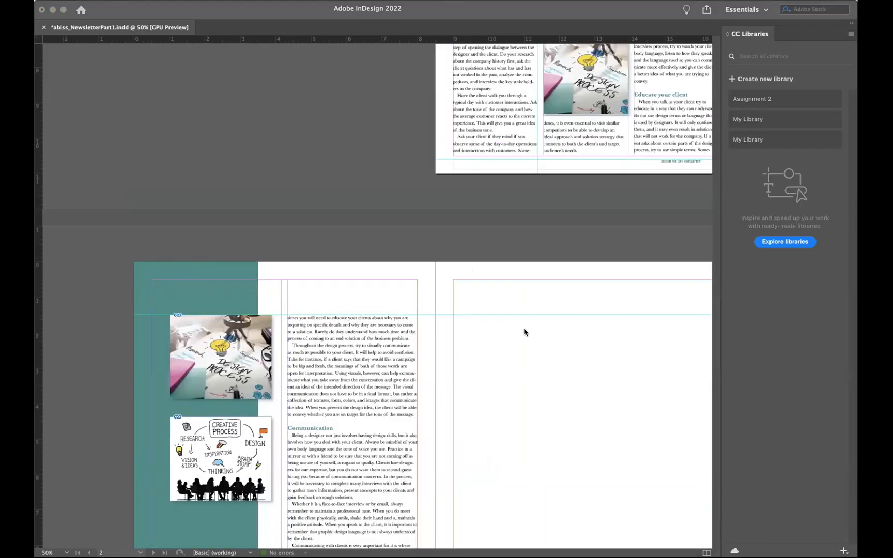
{"action": "scroll", "coordinate": [524, 332], "scroll_direction": "up", "scroll_amount": 7}
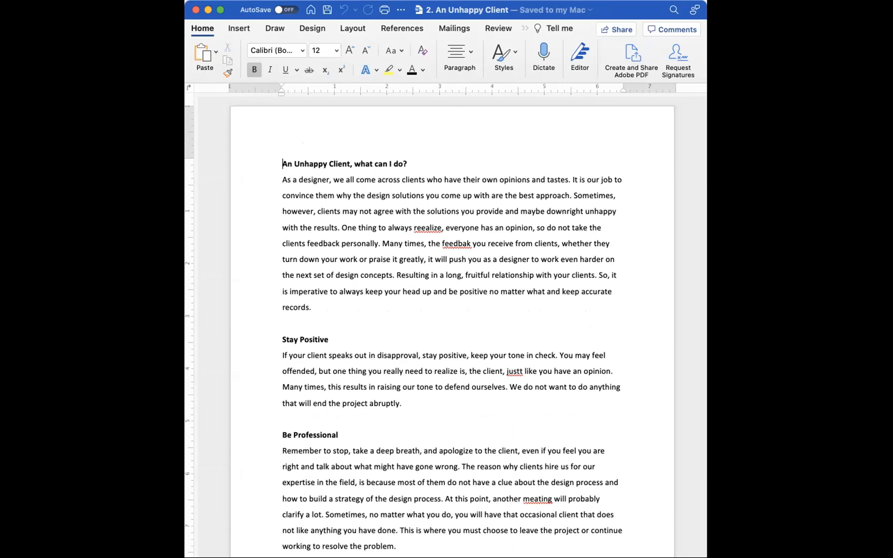
{"action": "left_click", "coordinate": [400, 228]}
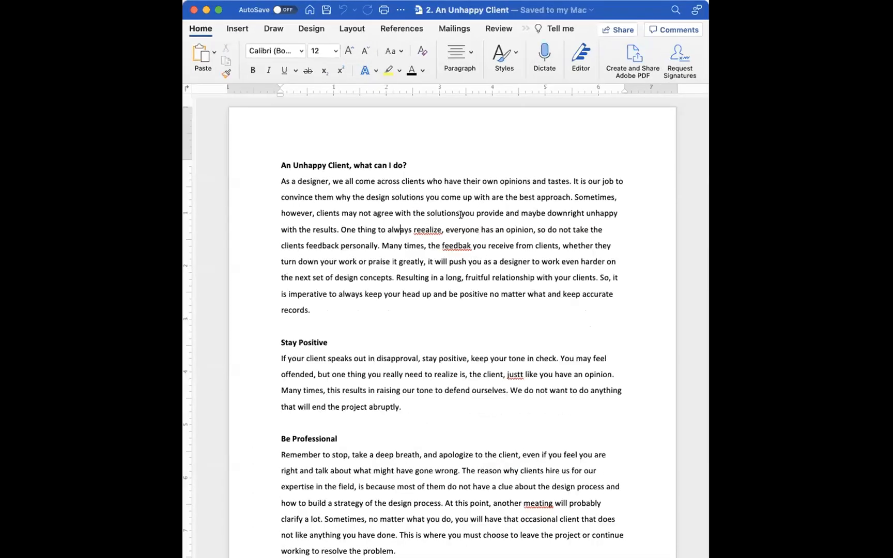
- Correct the misspellings "reealize" to "realize" and "feedbak" to "feedback" in the opening paragraph
{"action": "double_click", "coordinate": [427, 200]}
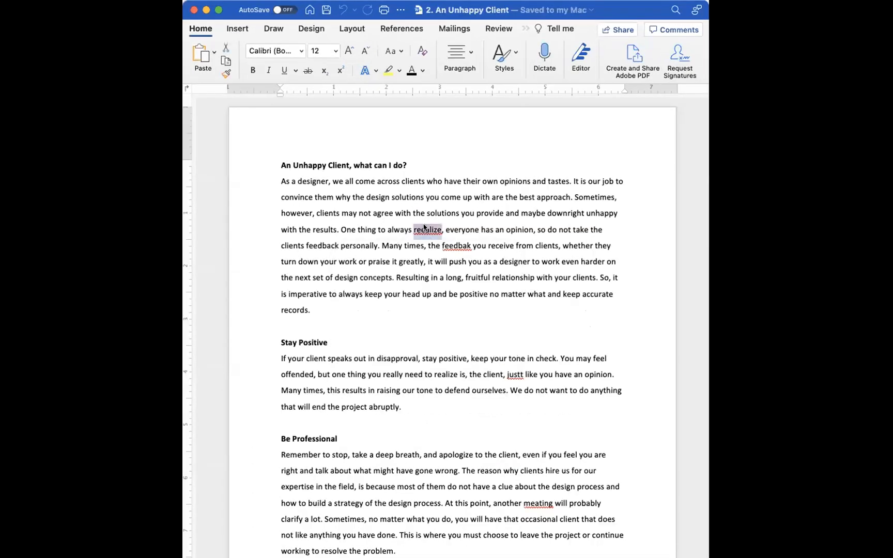
{"action": "right_click", "coordinate": [424, 227]}
{"action": "left_click", "coordinate": [385, 279]}
{"action": "double_click", "coordinate": [431, 246]}
{"action": "right_click", "coordinate": [431, 246]}
{"action": "left_click", "coordinate": [406, 297]}
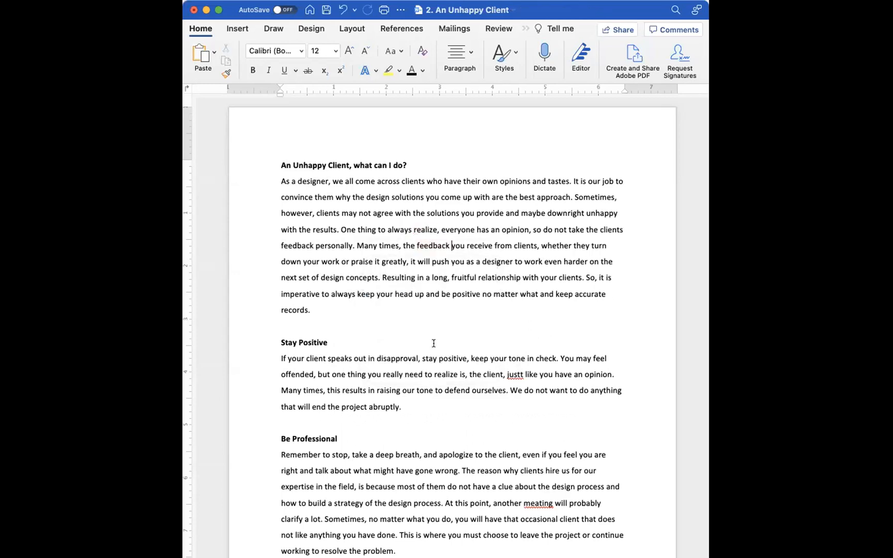
- Correct "justt" to "just" under Stay Positive and "meating" to "meeting" under Be Professional
{"action": "scroll", "coordinate": [436, 343], "scroll_direction": "down", "scroll_amount": 1}
{"action": "double_click", "coordinate": [515, 350]}
{"action": "right_click", "coordinate": [514, 350]}
{"action": "left_click", "coordinate": [469, 400]}
{"action": "scroll", "coordinate": [469, 400], "scroll_direction": "down", "scroll_amount": 5}
{"action": "right_click", "coordinate": [539, 345]}
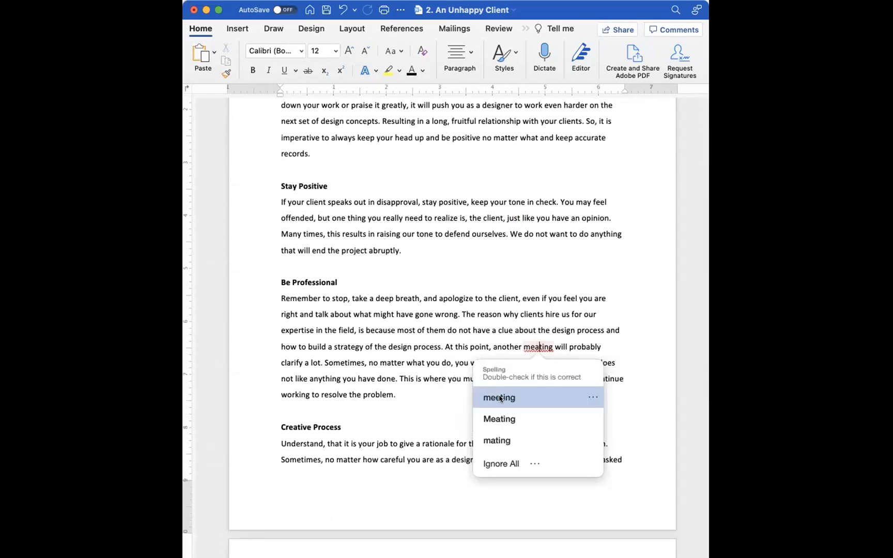
{"action": "left_click", "coordinate": [499, 397]}
- Correct the misspelled "will" in the Creative Process section and "shoudl" to "should" under Back to work
{"action": "scroll", "coordinate": [500, 396], "scroll_direction": "down", "scroll_amount": 6}
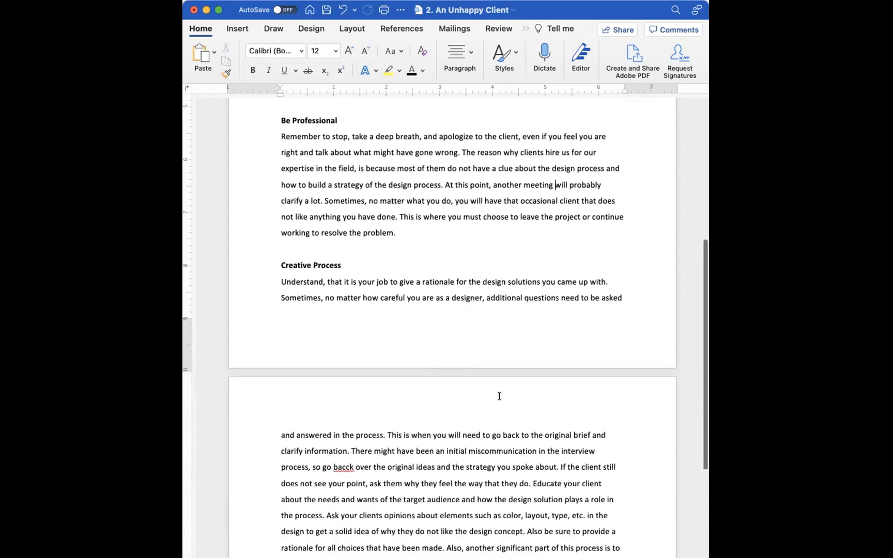
{"action": "scroll", "coordinate": [499, 396], "scroll_direction": "down", "scroll_amount": 11}
{"action": "right_click", "coordinate": [570, 259]}
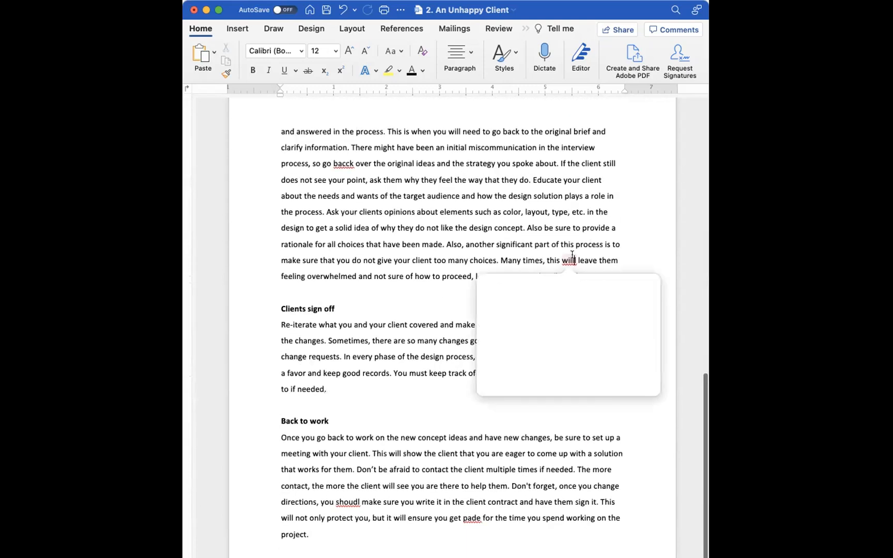
{"action": "left_click", "coordinate": [523, 308]}
{"action": "scroll", "coordinate": [521, 306], "scroll_direction": "down", "scroll_amount": 2}
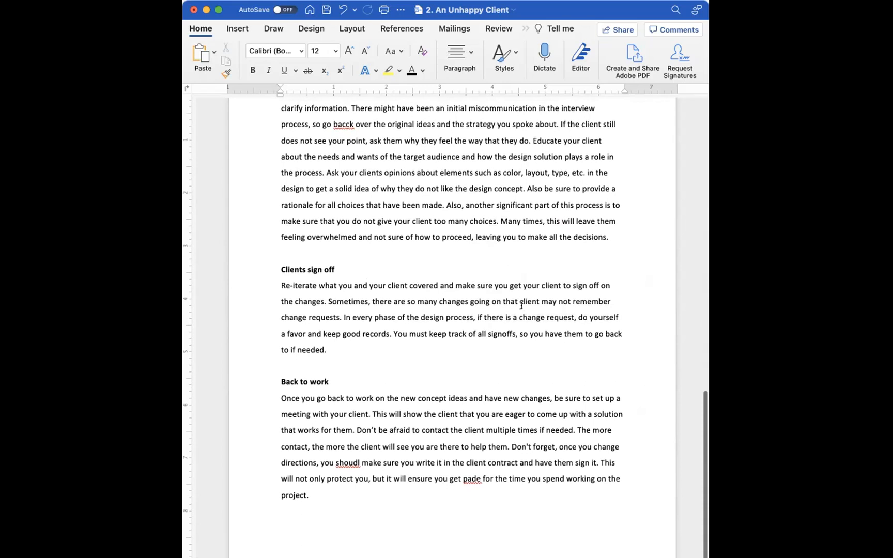
{"action": "right_click", "coordinate": [348, 462]}
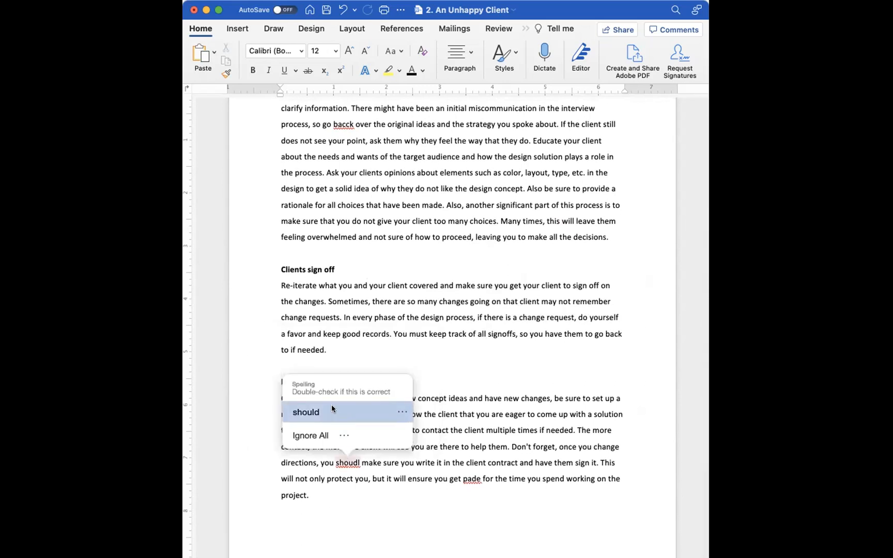
{"action": "left_click", "coordinate": [332, 409]}
- Replace the misspelled word "pade" with "paid" in the last sentence of the Back to work section
{"action": "right_click", "coordinate": [471, 477]}
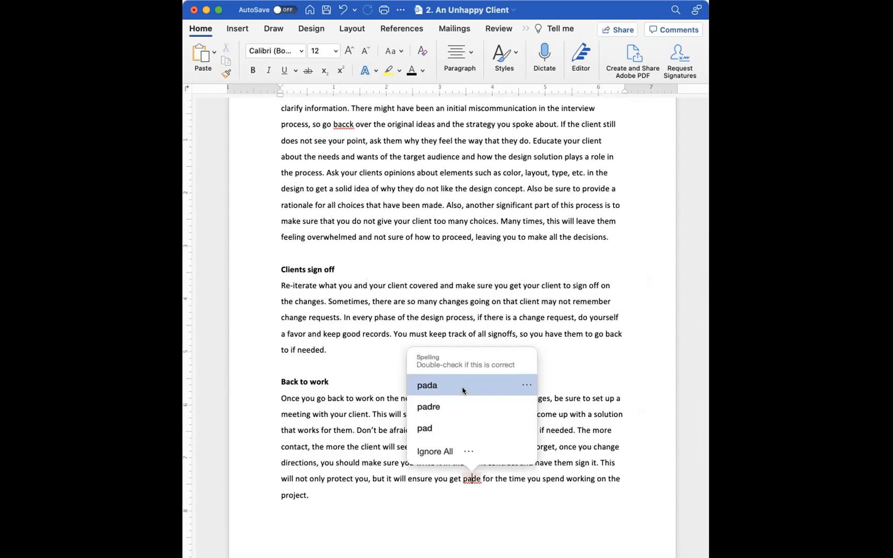
{"action": "left_click", "coordinate": [488, 490]}
{"action": "left_click_drag", "start_coordinate": [478, 478], "coordinate": [465, 478]}
{"action": "type", "text": "paid"}
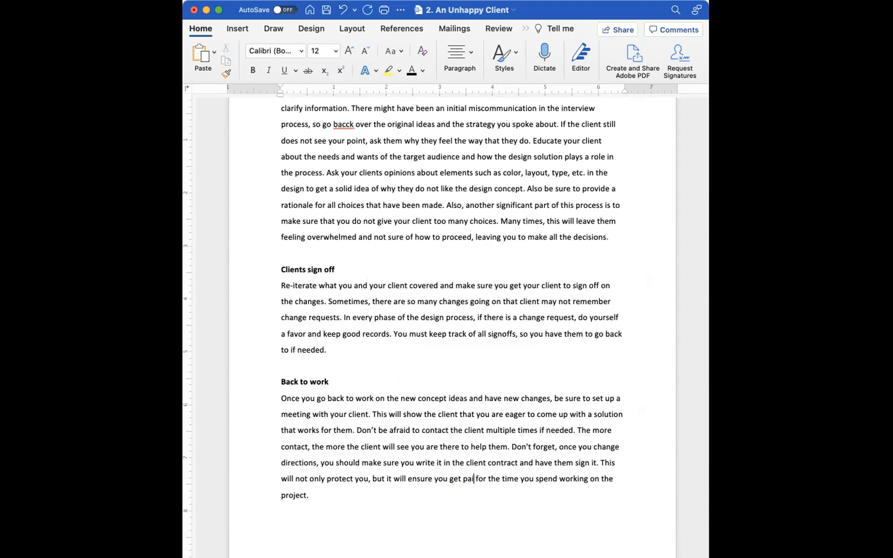
- Copy the entire article text and switch back to the newsletter in InDesign
{"action": "scroll", "coordinate": [500, 470], "scroll_direction": "up", "scroll_amount": 20}
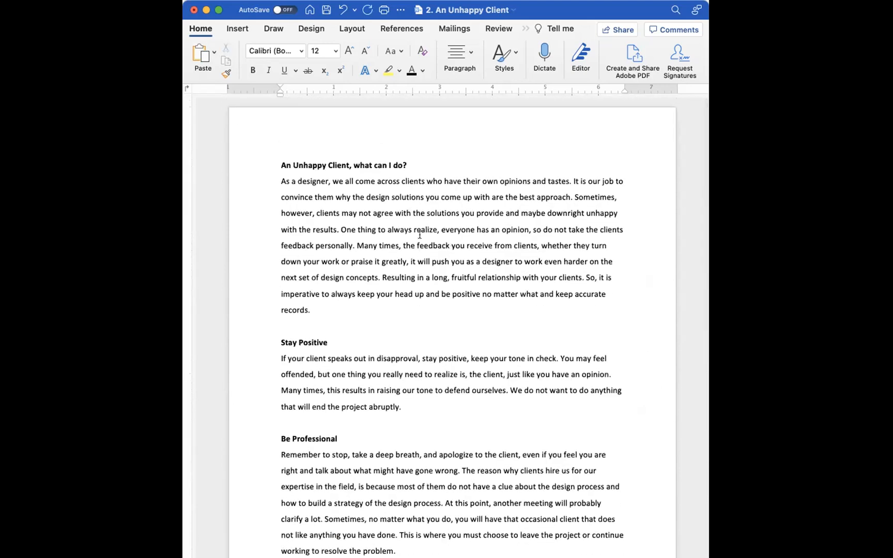
{"action": "key", "text": "super+a"}
{"action": "key", "text": "super+c"}
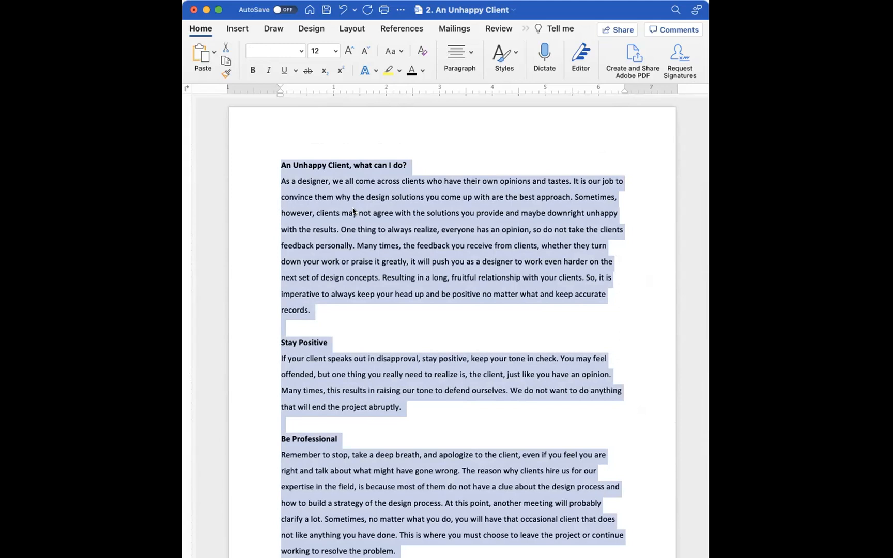
{"action": "key", "text": "super+Tab"}
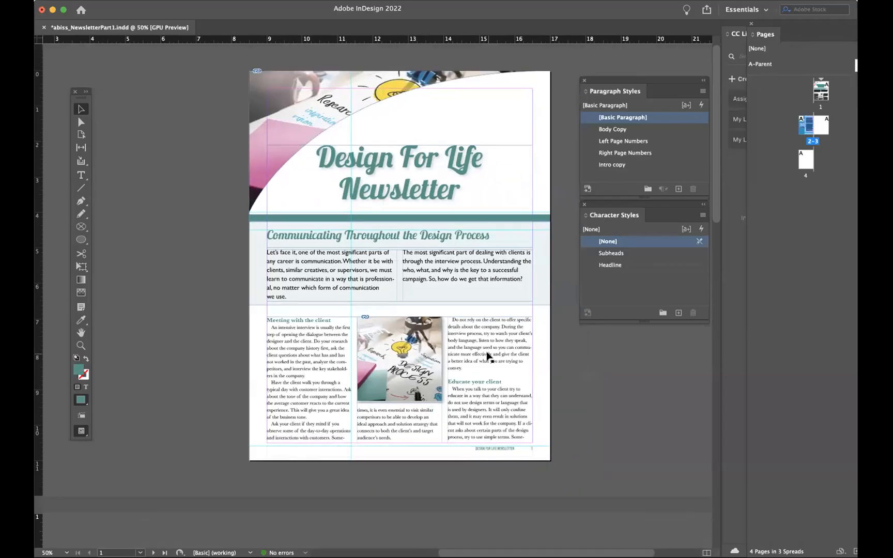
- Draw a text frame across page 3 between the side margins, starting at the upper guide, and paste the article into it
{"action": "double_click", "coordinate": [819, 128]}
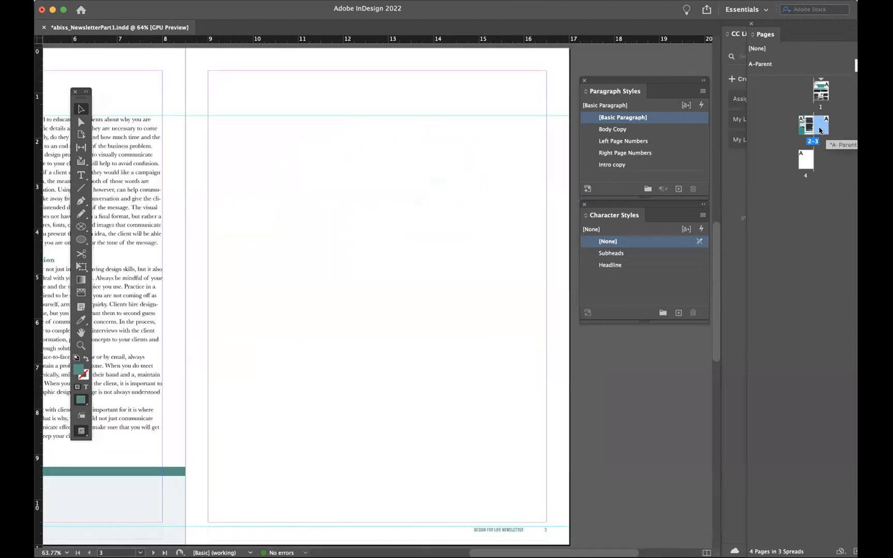
{"action": "scroll", "coordinate": [476, 263], "scroll_direction": "right", "scroll_amount": 2}
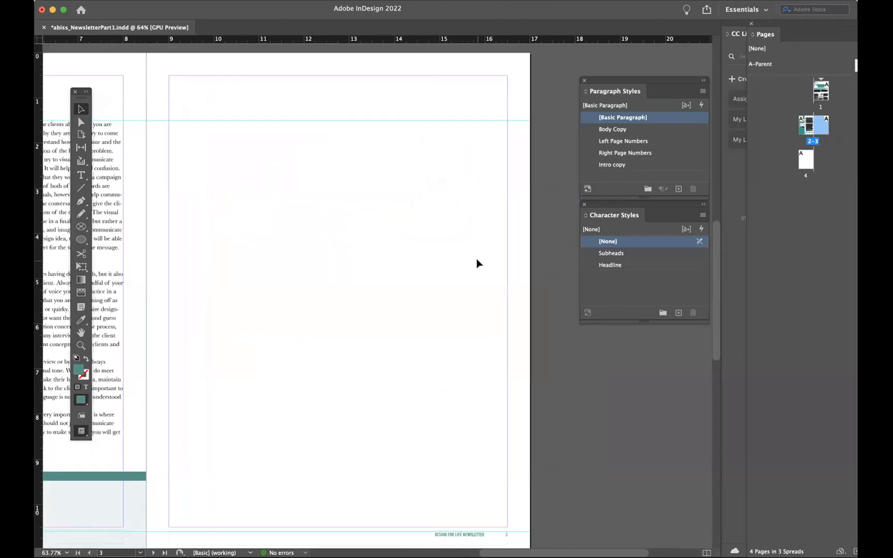
{"action": "left_click", "coordinate": [81, 175]}
{"action": "left_click_drag", "start_coordinate": [172, 121], "coordinate": [508, 518]}
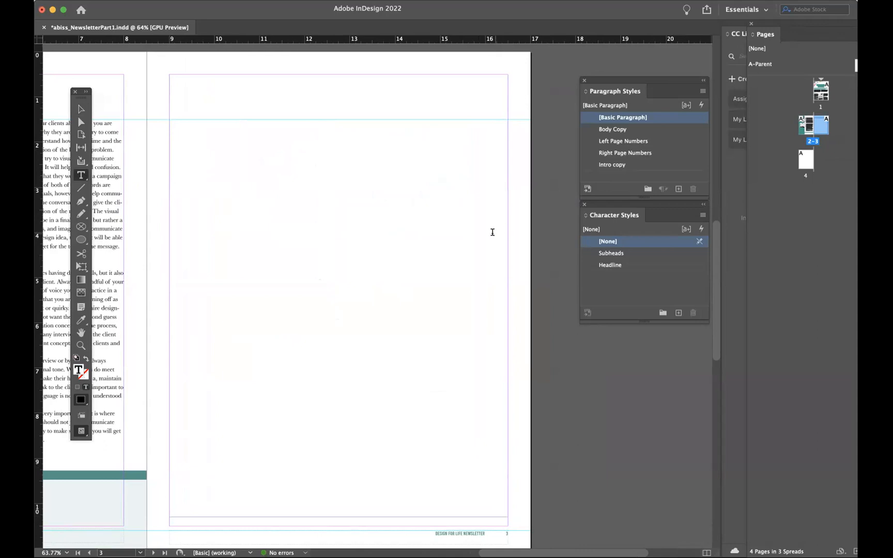
{"action": "key", "text": "super+v"}
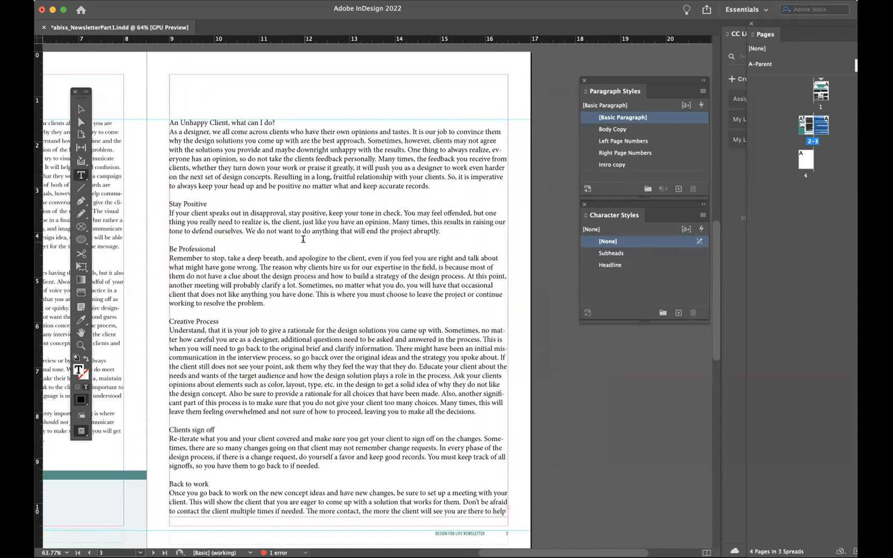
- Apply the Body Copy paragraph style to all of the pasted article text on page 3
{"action": "left_click", "coordinate": [303, 276]}
{"action": "key", "text": "super+a"}
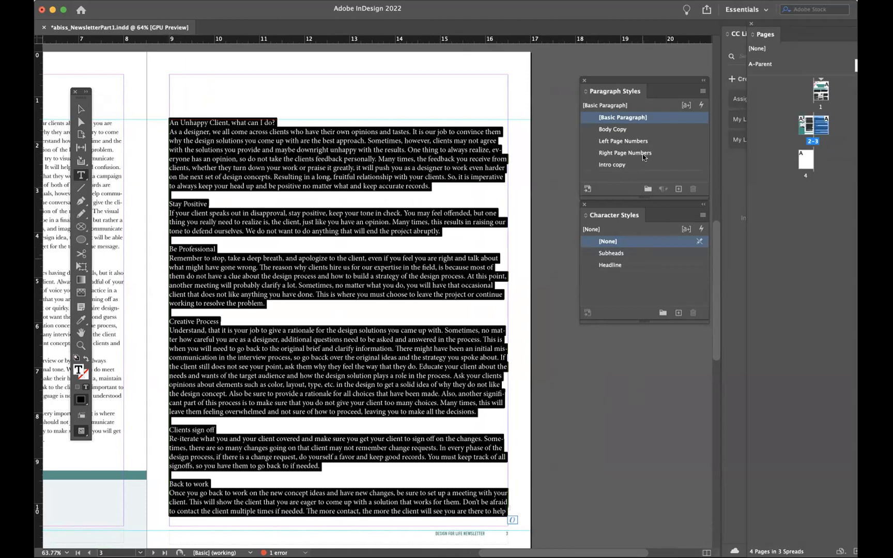
{"action": "left_click", "coordinate": [609, 128]}
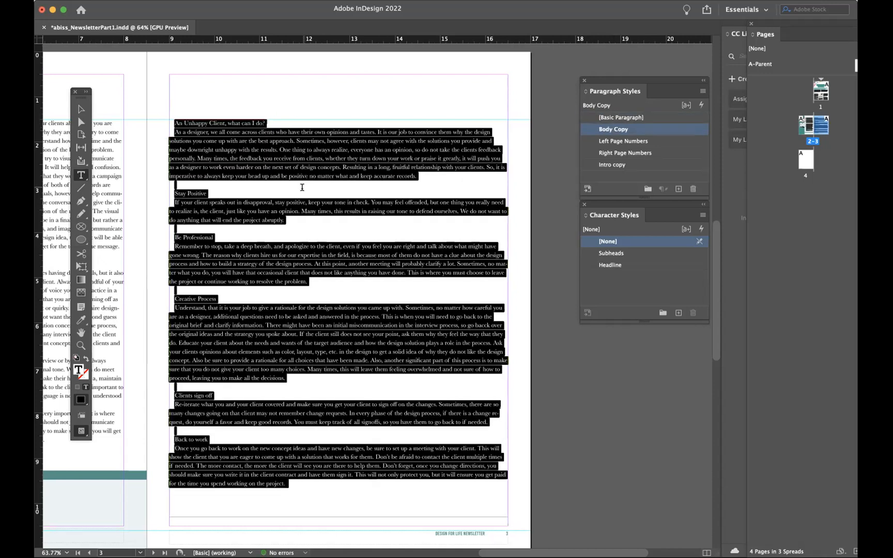
{"action": "left_click", "coordinate": [304, 268]}
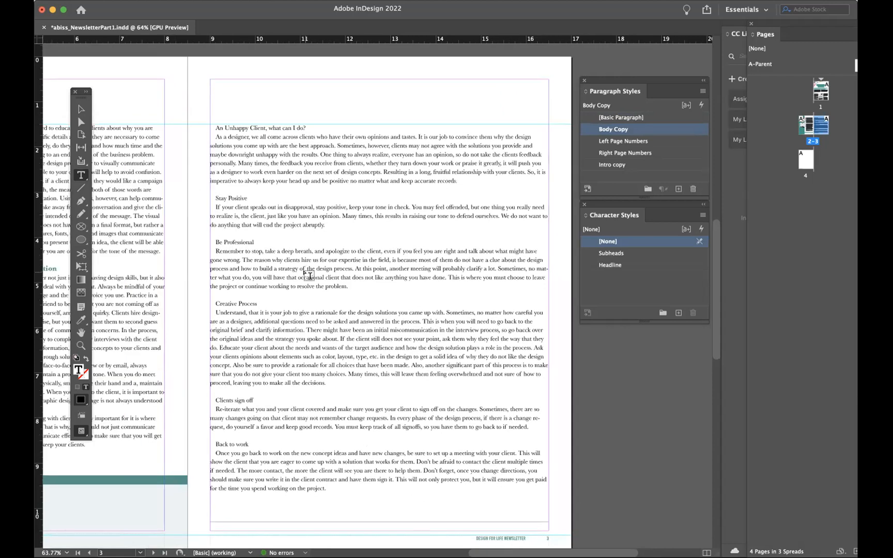
- Examine the formatted text frames on pages 2 and 3 to compare their layout across the spread
{"action": "scroll", "coordinate": [264, 279], "scroll_direction": "left", "scroll_amount": 5}
{"action": "left_click", "coordinate": [264, 279]}
{"action": "scroll", "coordinate": [166, 135], "scroll_direction": "left", "scroll_amount": 2}
{"action": "scroll", "coordinate": [165, 135], "scroll_direction": "down", "scroll_amount": 1}
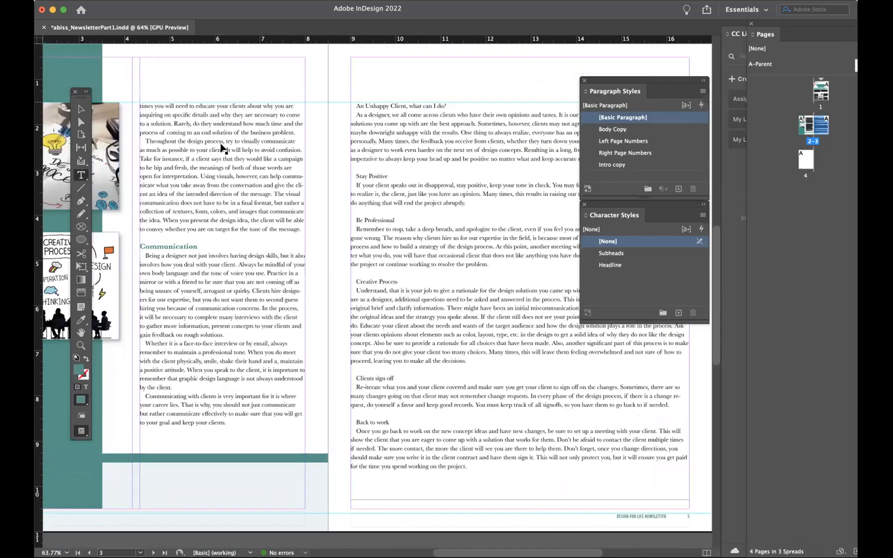
{"action": "key", "text": "Escape"}
{"action": "scroll", "coordinate": [235, 153], "scroll_direction": "up", "scroll_amount": 10}
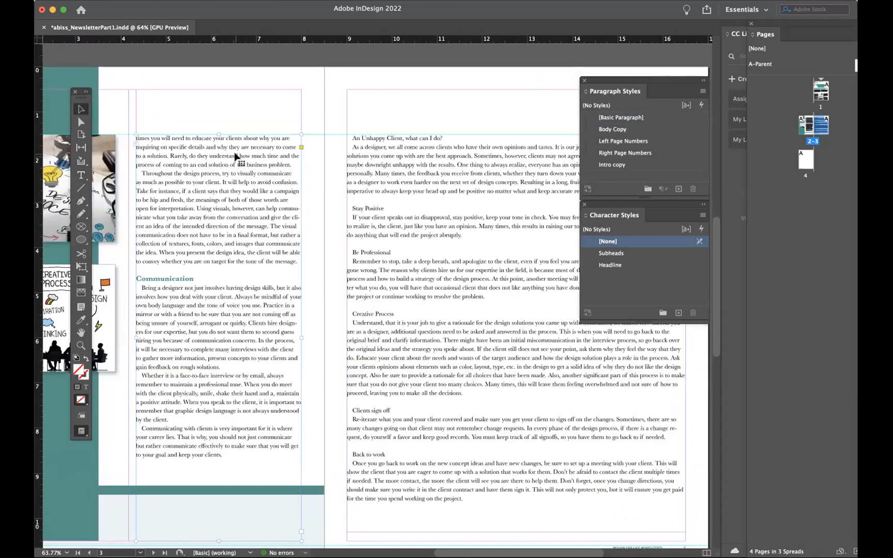
{"action": "scroll", "coordinate": [234, 156], "scroll_direction": "down", "scroll_amount": 10}
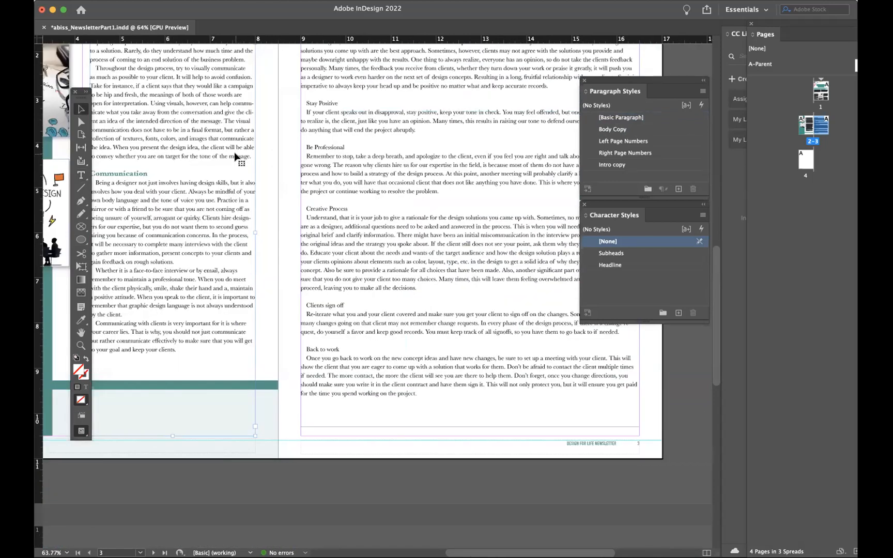
{"action": "scroll", "coordinate": [234, 156], "scroll_direction": "down", "scroll_amount": 1}
{"action": "scroll", "coordinate": [235, 156], "scroll_direction": "right", "scroll_amount": 2}
{"action": "scroll", "coordinate": [283, 181], "scroll_direction": "up", "scroll_amount": 2}
{"action": "left_click", "coordinate": [283, 182]}
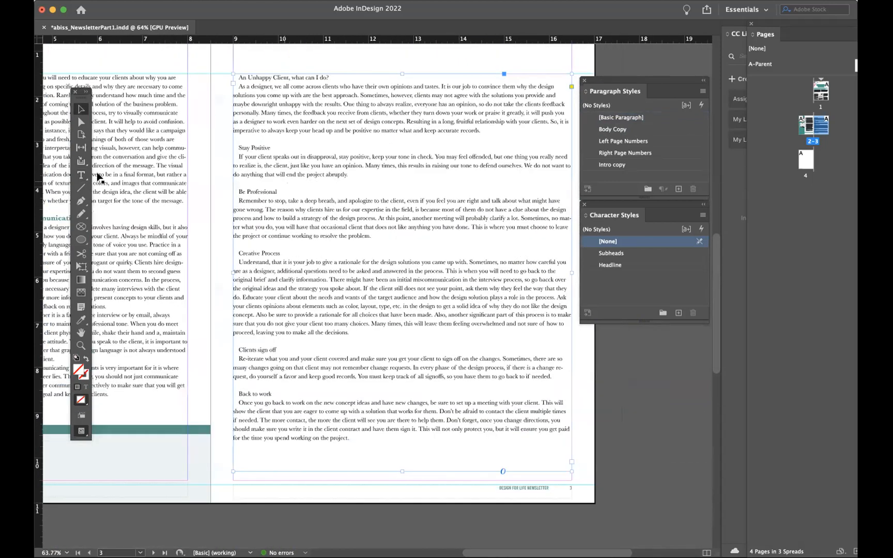
- Apply the [Basic Paragraph] style to the title line "An Unhappy Client, what can I do?" on page 3
{"action": "left_click", "coordinate": [81, 176]}
{"action": "left_click_drag", "start_coordinate": [328, 78], "coordinate": [231, 78]}
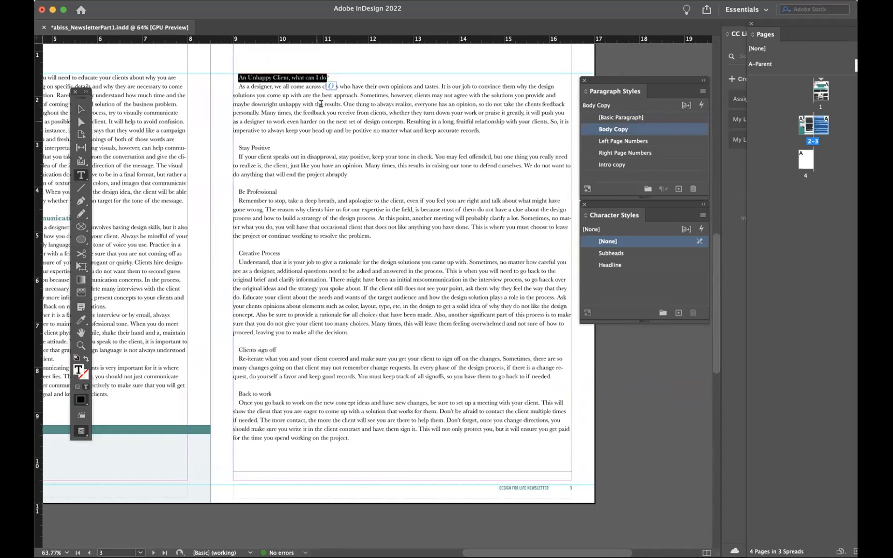
{"action": "left_click", "coordinate": [297, 77]}
{"action": "left_click_drag", "start_coordinate": [329, 78], "coordinate": [195, 75]}
{"action": "left_click", "coordinate": [638, 119]}
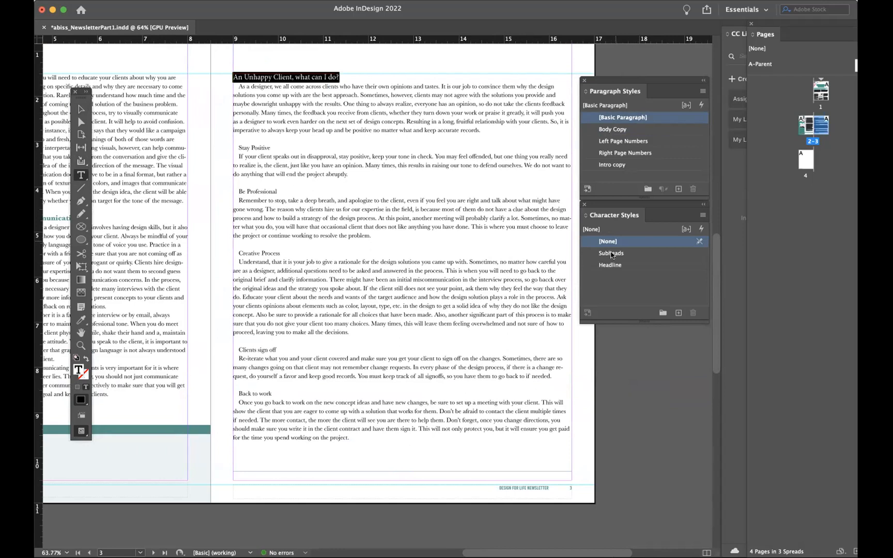
- Apply the Subheads character style to the title line and format the "Stay Positive" heading with [Basic Paragraph] and Subheads
{"action": "left_click", "coordinate": [612, 253]}
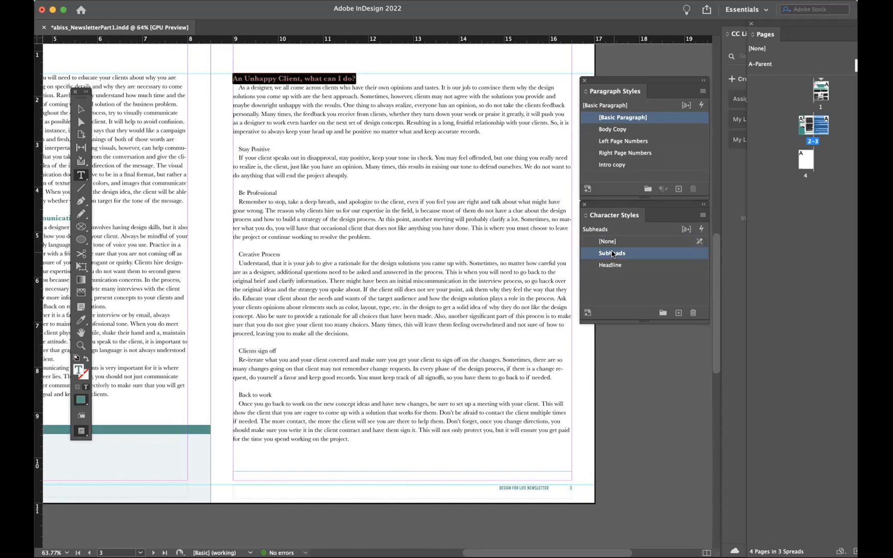
{"action": "left_click", "coordinate": [374, 167]}
{"action": "left_click_drag", "start_coordinate": [275, 148], "coordinate": [230, 152]}
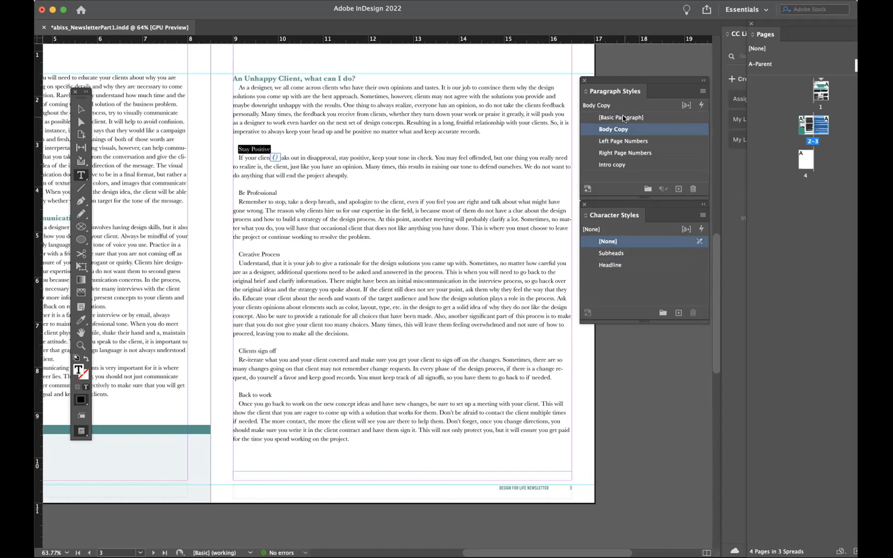
{"action": "left_click", "coordinate": [623, 118]}
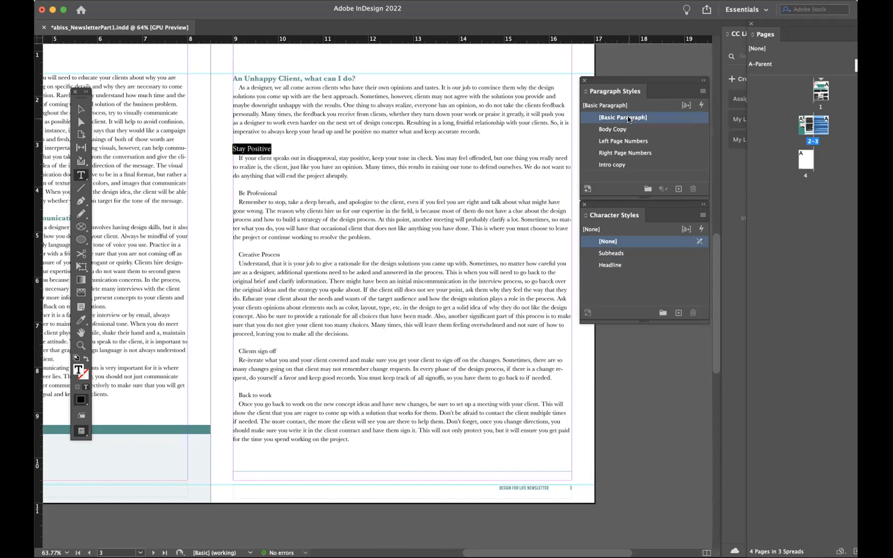
{"action": "left_click", "coordinate": [617, 254]}
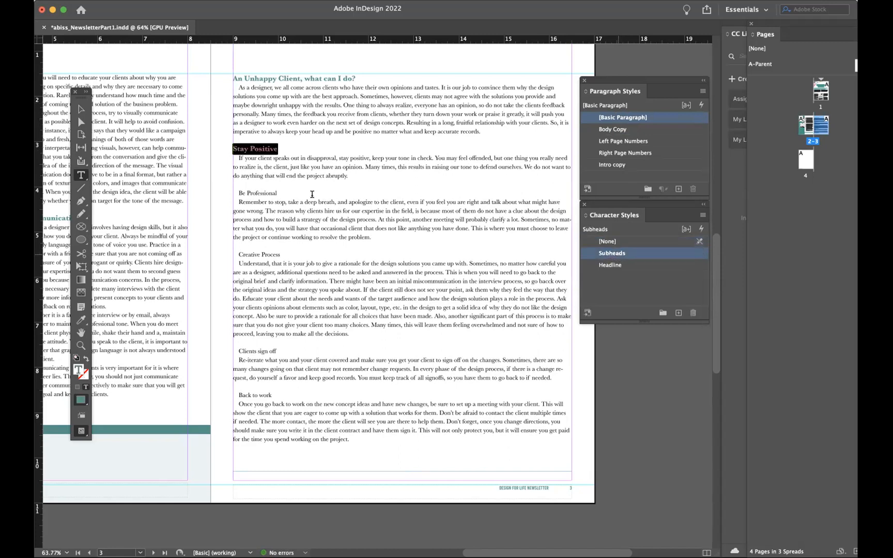
- Format the "Be Professional" heading on page 3 with the Subheads character style and the [Basic Paragraph] style
{"action": "left_click", "coordinate": [282, 190]}
{"action": "left_click_drag", "start_coordinate": [236, 194], "coordinate": [279, 194]}
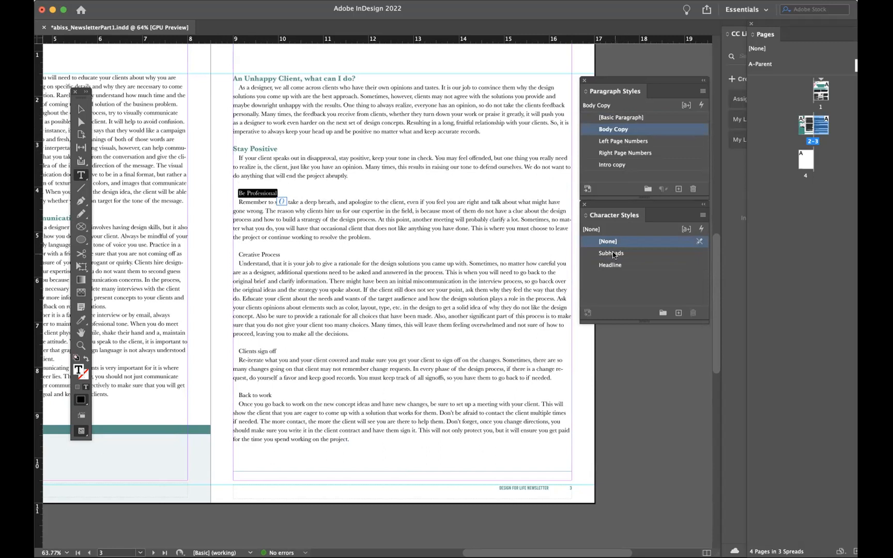
{"action": "left_click", "coordinate": [613, 253]}
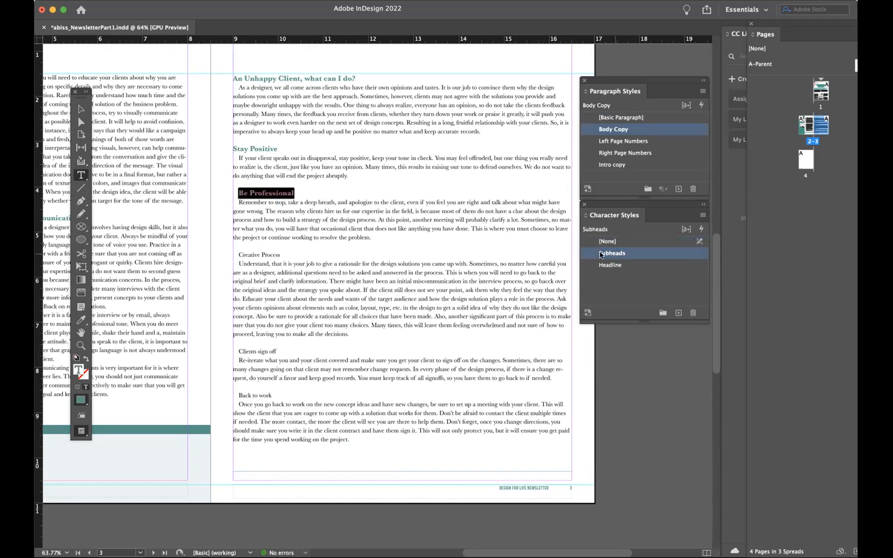
{"action": "left_click", "coordinate": [241, 192]}
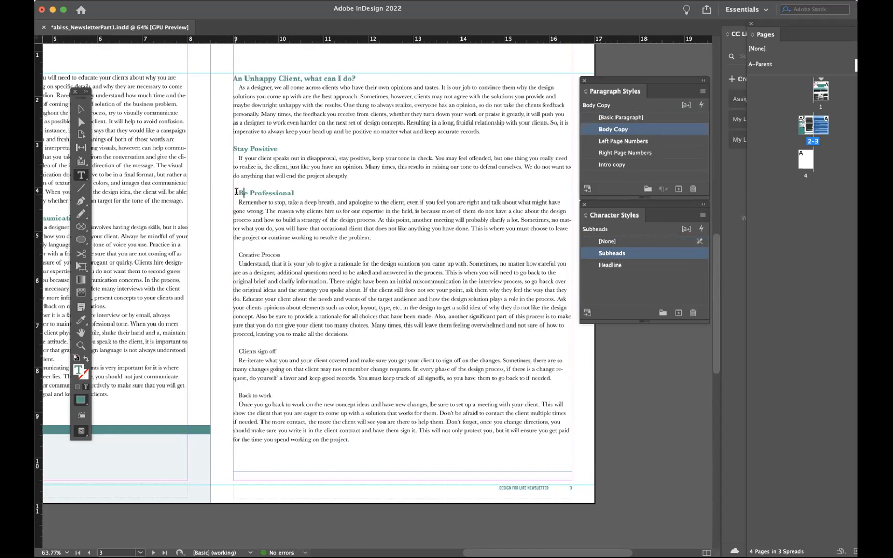
{"action": "triple_click", "coordinate": [283, 192]}
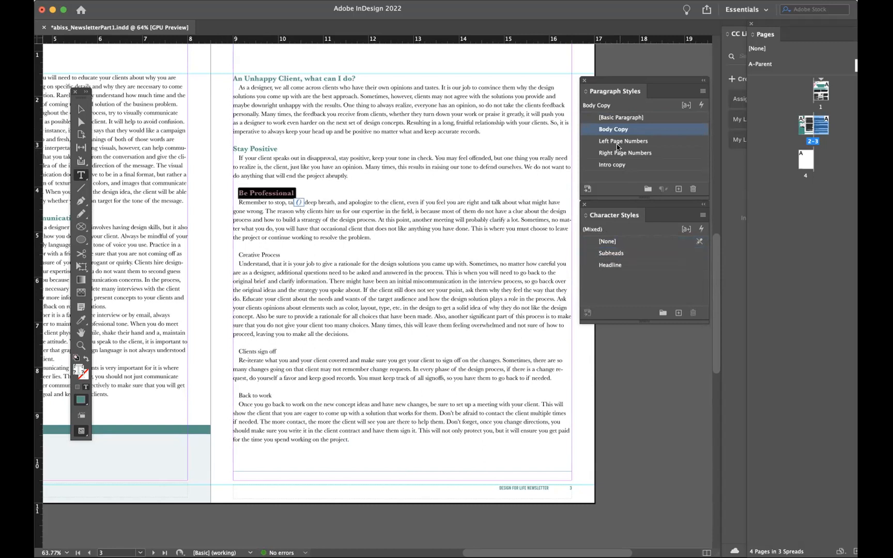
{"action": "left_click", "coordinate": [621, 118]}
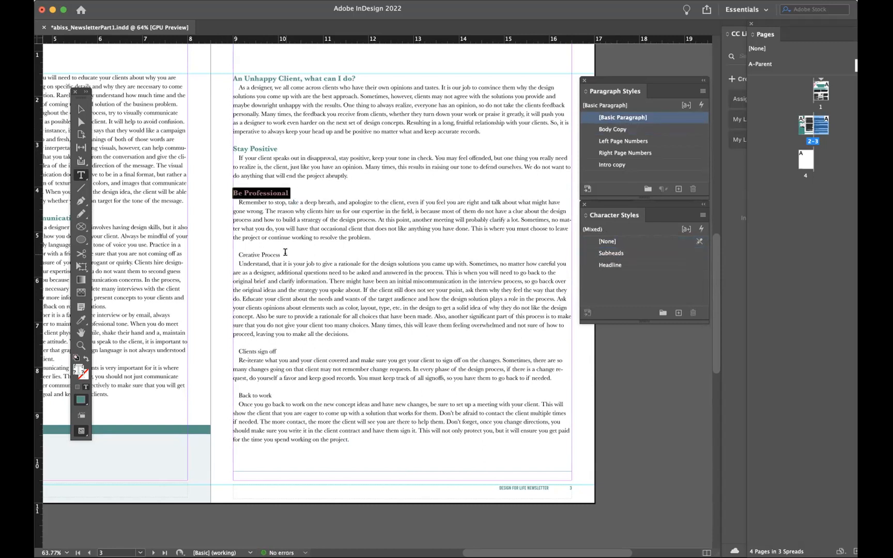
- Format the "Creative Process", "Clients sign off" and "Back to work" headings with the [Basic Paragraph] and Subheads styles
{"action": "left_click_drag", "start_coordinate": [284, 253], "coordinate": [228, 253]}
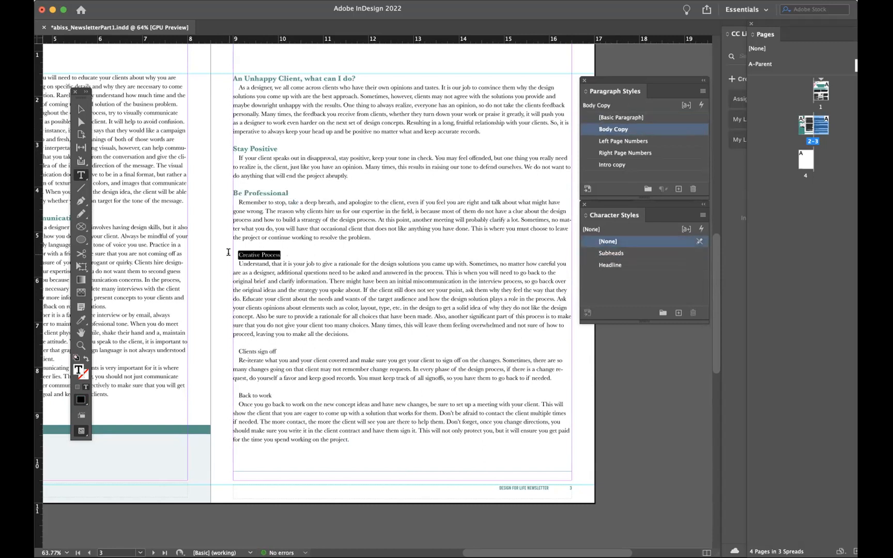
{"action": "left_click", "coordinate": [630, 118]}
{"action": "left_click", "coordinate": [625, 254]}
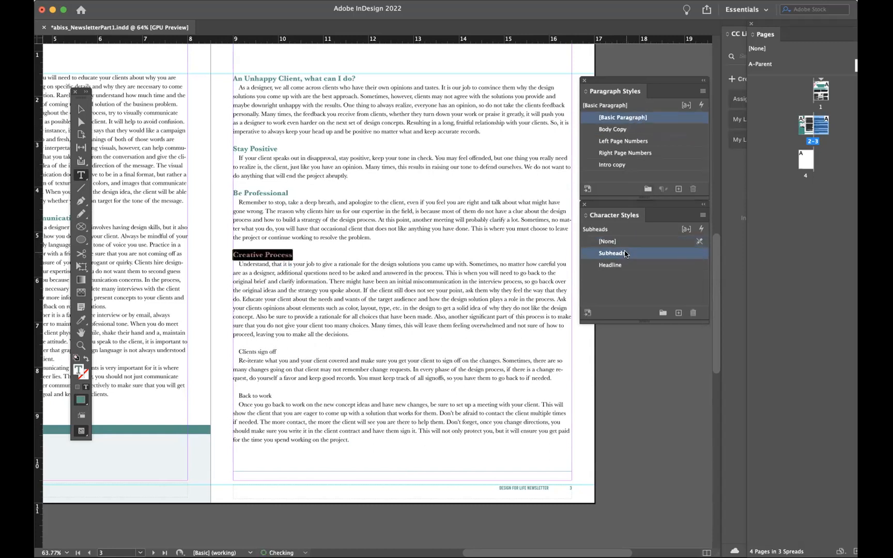
{"action": "left_click_drag", "start_coordinate": [282, 351], "coordinate": [237, 352]}
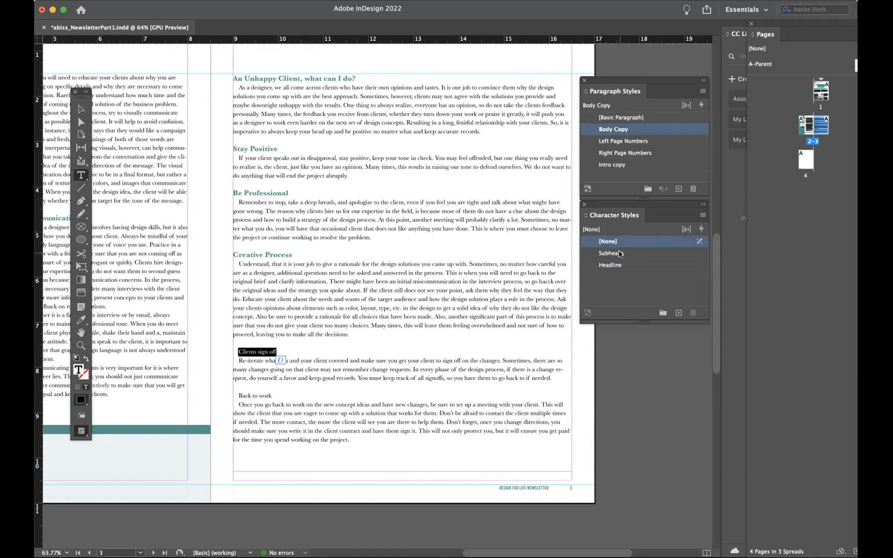
{"action": "left_click", "coordinate": [624, 119]}
{"action": "left_click", "coordinate": [612, 252]}
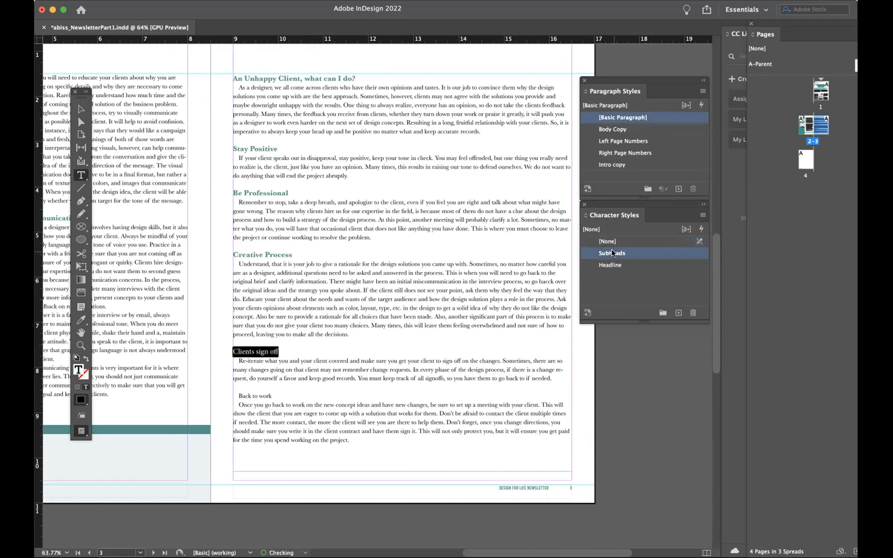
{"action": "left_click_drag", "start_coordinate": [273, 396], "coordinate": [232, 396]}
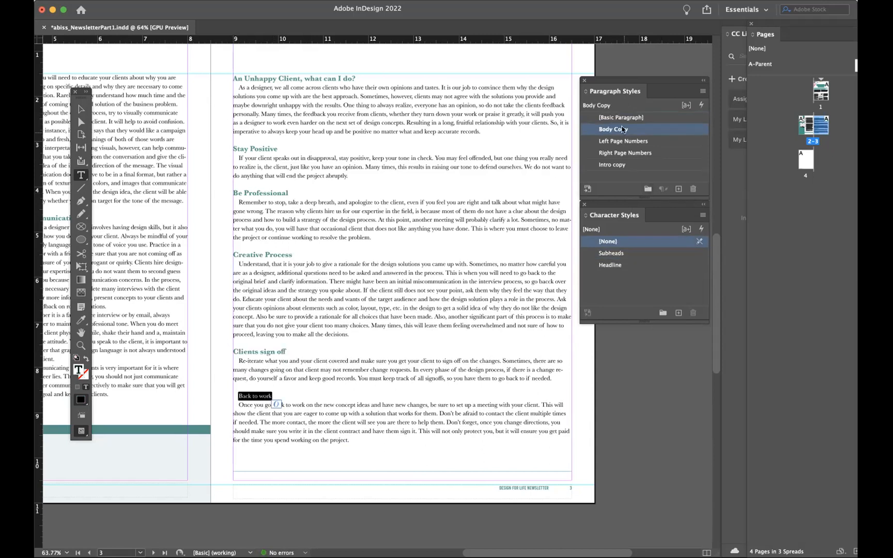
{"action": "left_click", "coordinate": [623, 117]}
{"action": "left_click", "coordinate": [615, 253]}
{"action": "left_click", "coordinate": [375, 326]}
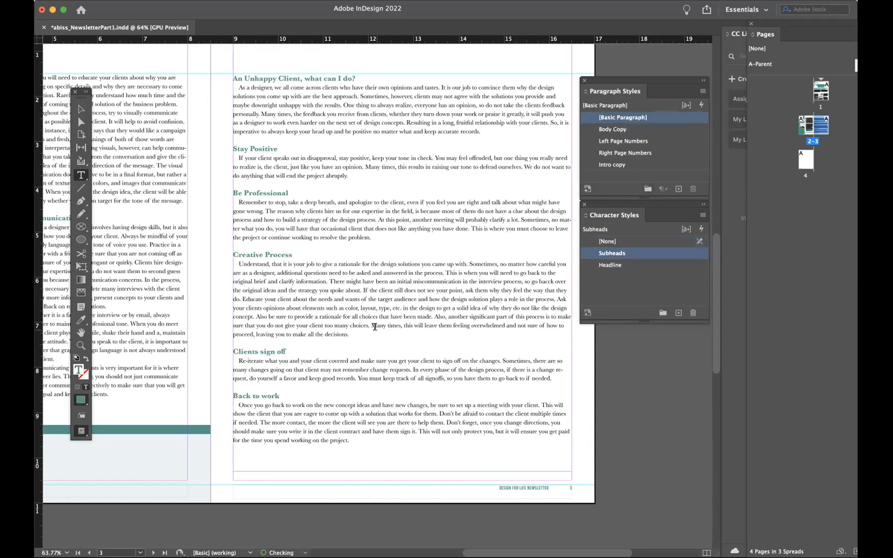
- Examine the article's formatted headings and body text on page 3 with nothing selected
{"action": "scroll", "coordinate": [375, 326], "scroll_direction": "down", "scroll_amount": 1}
{"action": "scroll", "coordinate": [375, 327], "scroll_direction": "left", "scroll_amount": 2}
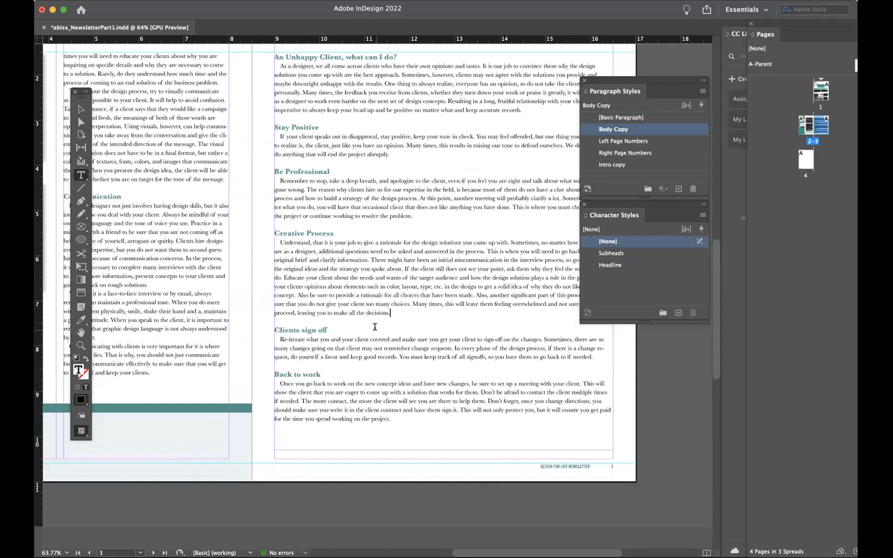
{"action": "scroll", "coordinate": [375, 327], "scroll_direction": "up", "scroll_amount": 3}
{"action": "scroll", "coordinate": [375, 327], "scroll_direction": "right", "scroll_amount": 1}
{"action": "scroll", "coordinate": [374, 327], "scroll_direction": "down", "scroll_amount": 2}
{"action": "scroll", "coordinate": [374, 327], "scroll_direction": "right", "scroll_amount": 4}
{"action": "left_click", "coordinate": [81, 109]}
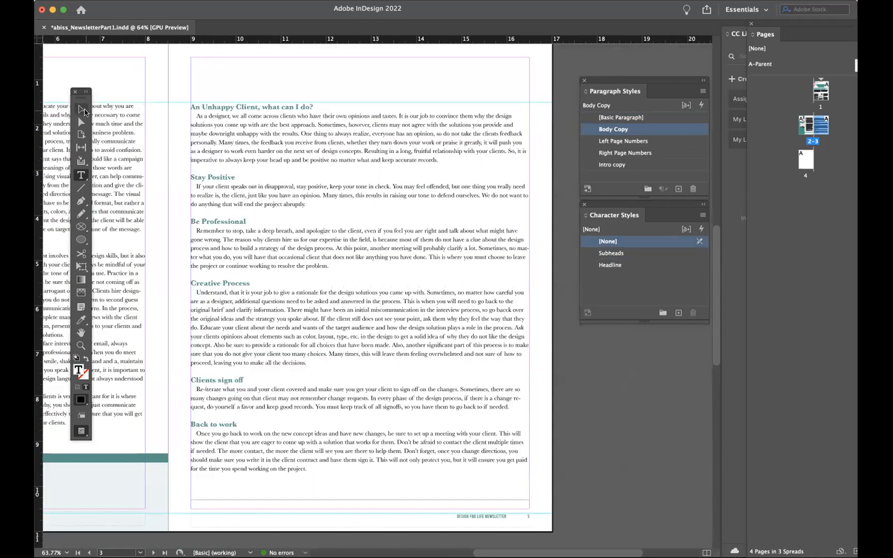
{"action": "left_click", "coordinate": [564, 374]}
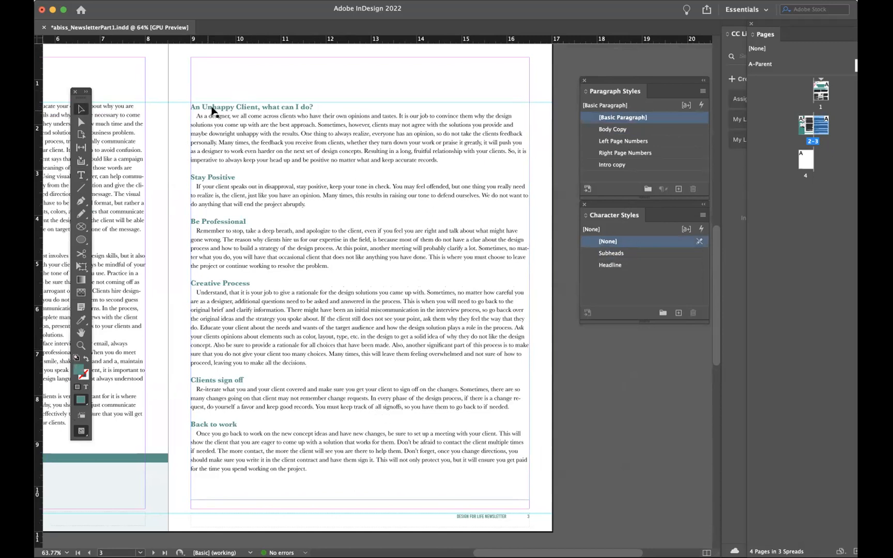
- Create a character style based on Subheads from the "An Unhappy Client" title line and name it Subheads Article 2
{"action": "left_click", "coordinate": [81, 176]}
{"action": "left_click_drag", "start_coordinate": [316, 106], "coordinate": [191, 107]}
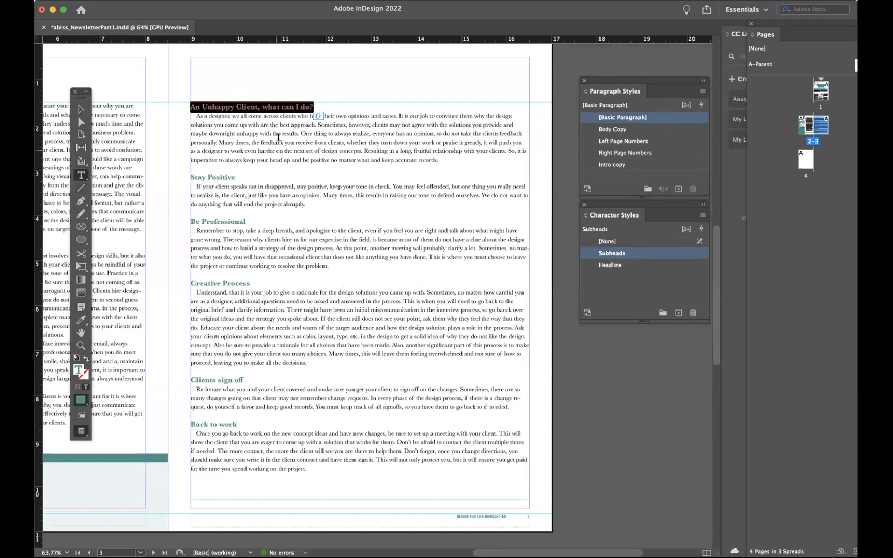
{"action": "left_click", "coordinate": [284, 104]}
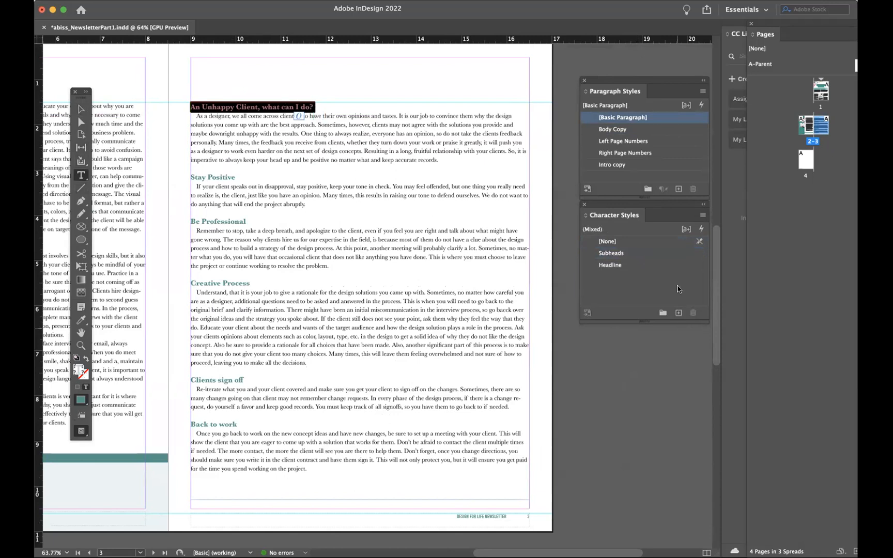
{"action": "left_click", "coordinate": [669, 254]}
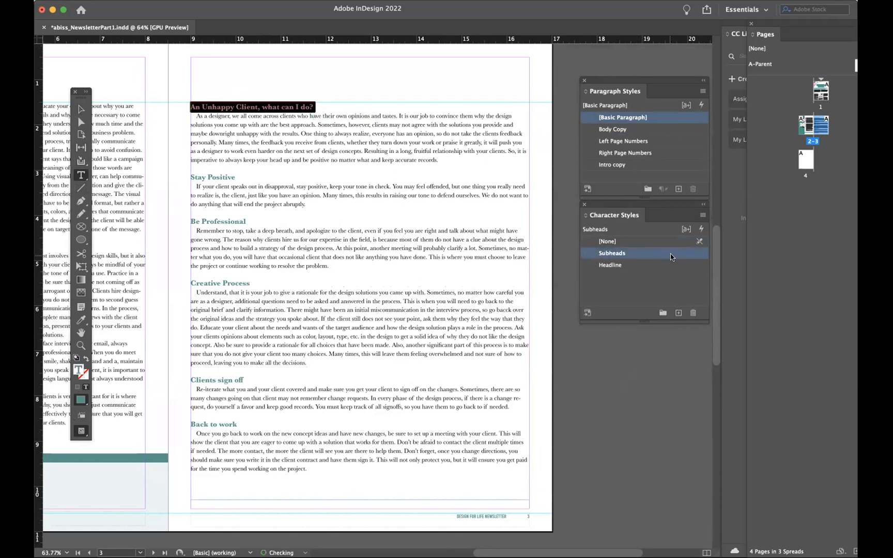
{"action": "left_click", "coordinate": [673, 254]}
{"action": "left_click", "coordinate": [677, 313]}
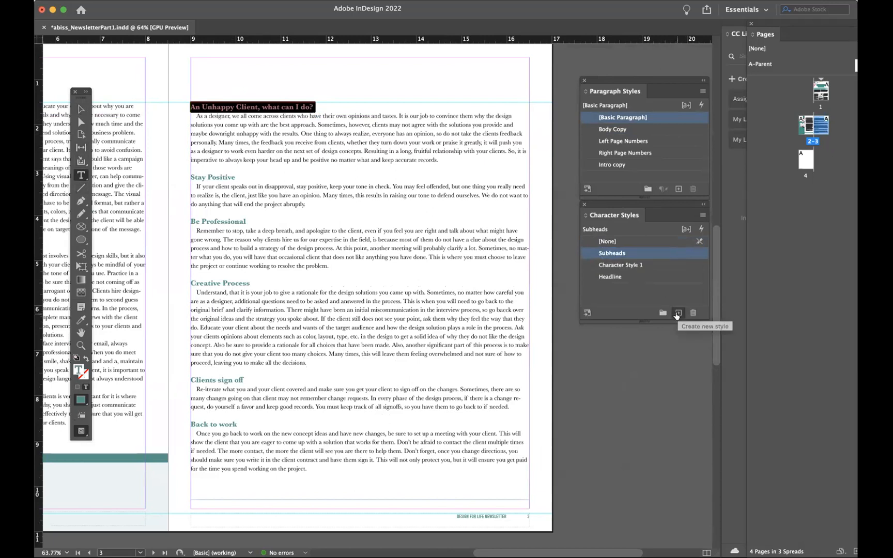
{"action": "left_click", "coordinate": [615, 266]}
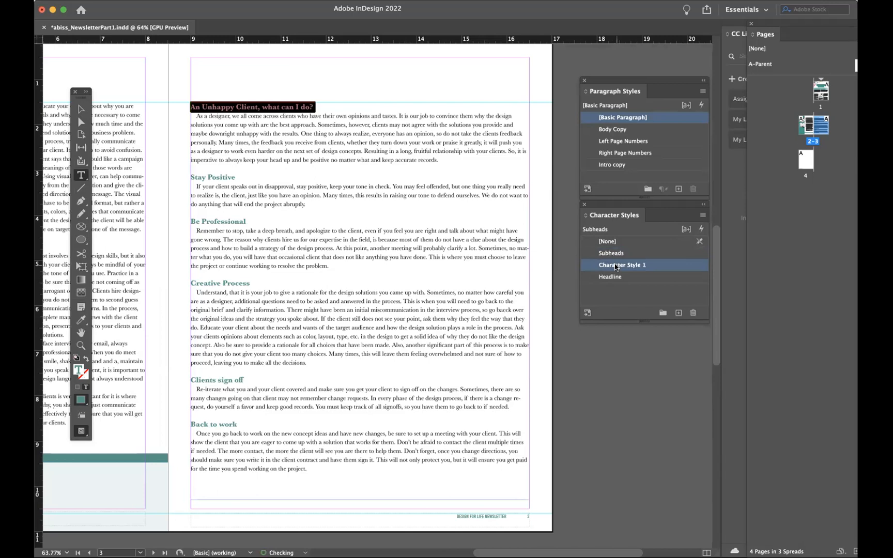
{"action": "double_click", "coordinate": [616, 265]}
{"action": "type", "text": "Subheads Article"}
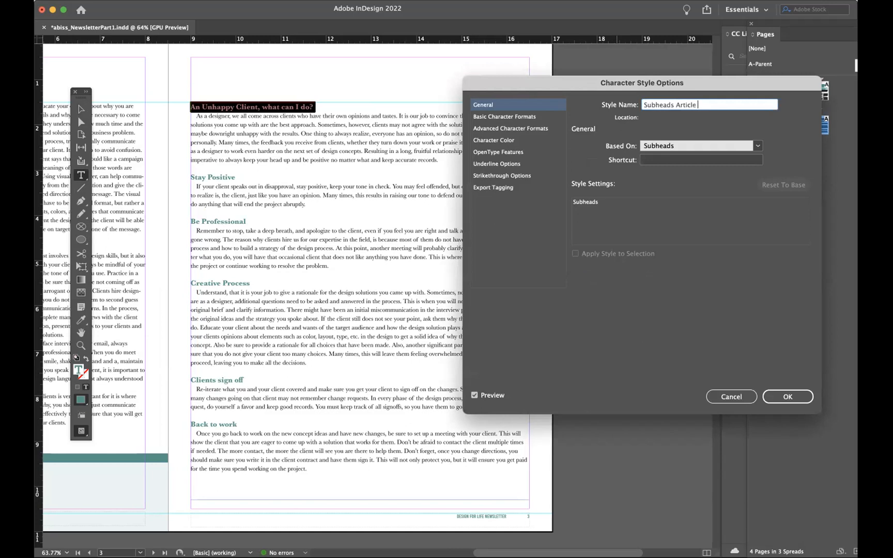
- Set the Subheads Article 2 style's character color to the red swatch C=15 M=100 Y=100 K=0 and save the style
{"action": "left_click", "coordinate": [531, 115]}
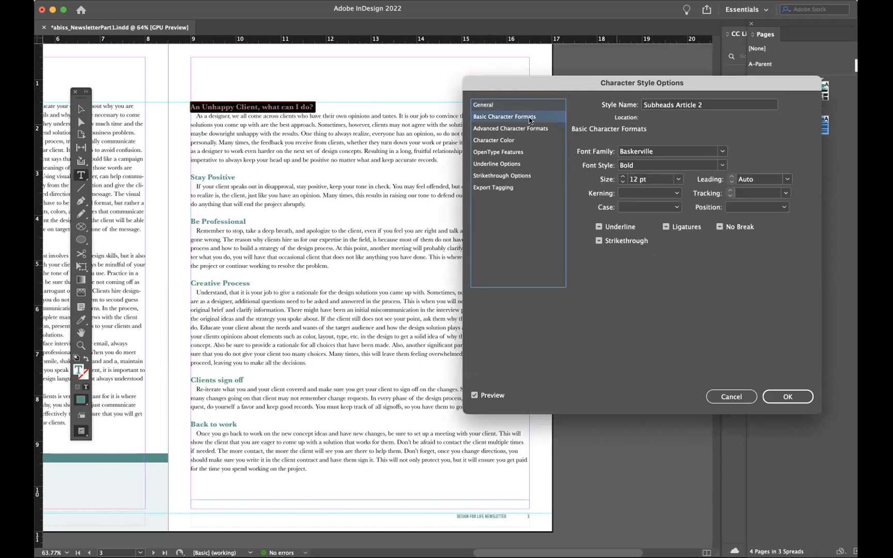
{"action": "left_click", "coordinate": [523, 128]}
{"action": "left_click", "coordinate": [512, 140]}
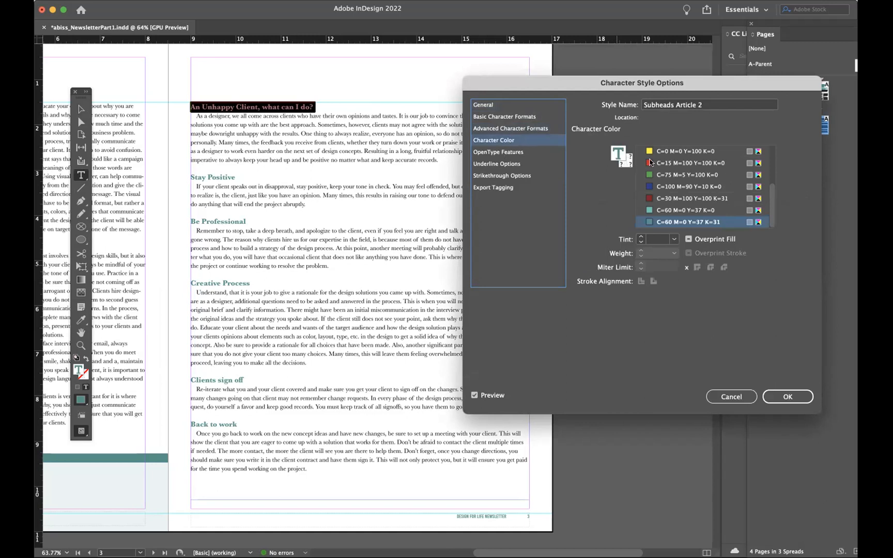
{"action": "left_click", "coordinate": [650, 164]}
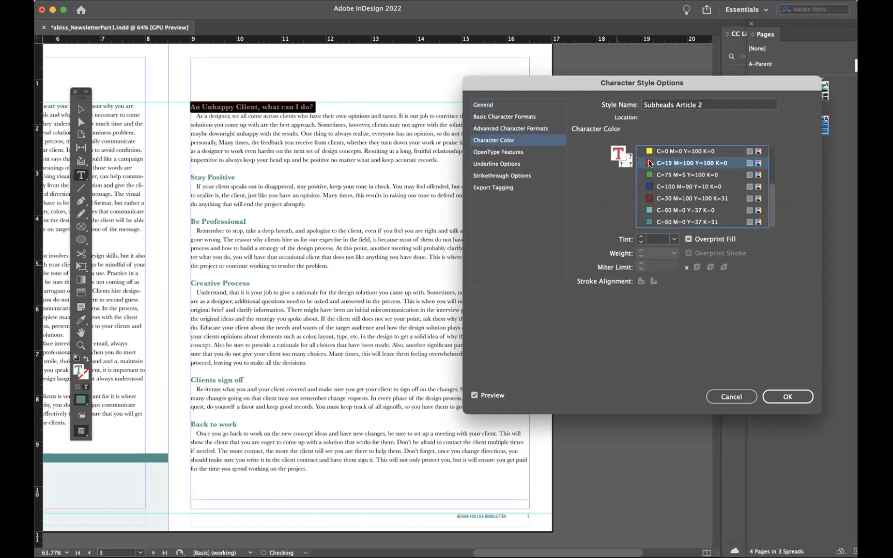
{"action": "left_click", "coordinate": [776, 398]}
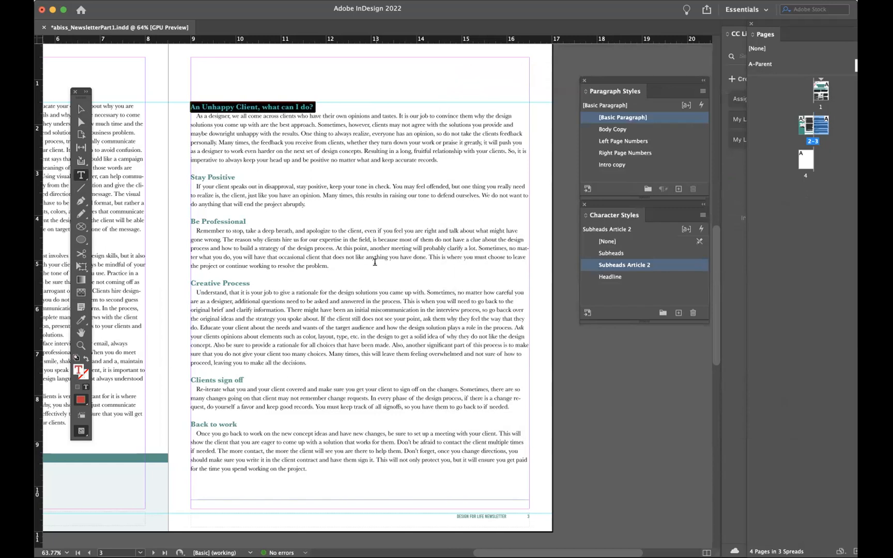
- Apply the Subheads Article 2 character style to the "Stay Positive", "Be Professional" and "Creative Process" headings on page 3
{"action": "left_click_drag", "start_coordinate": [235, 177], "coordinate": [183, 178]}
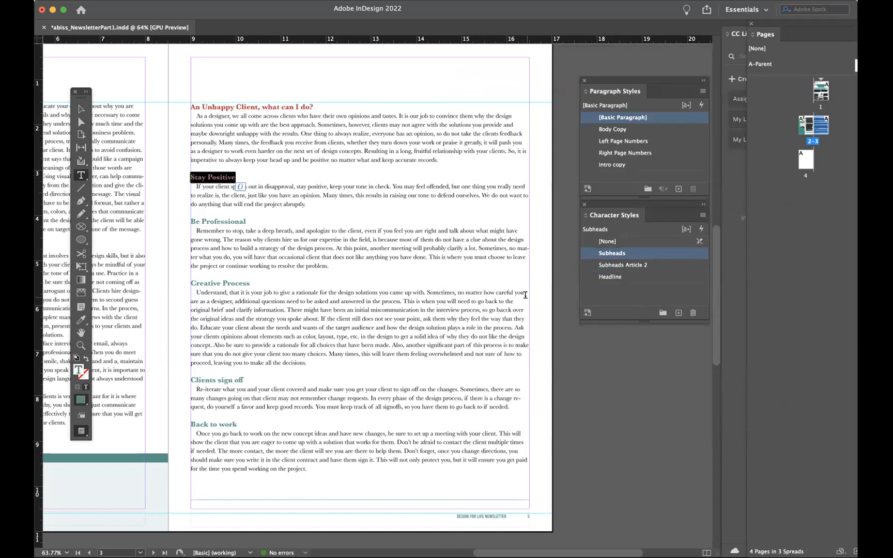
{"action": "left_click", "coordinate": [631, 265]}
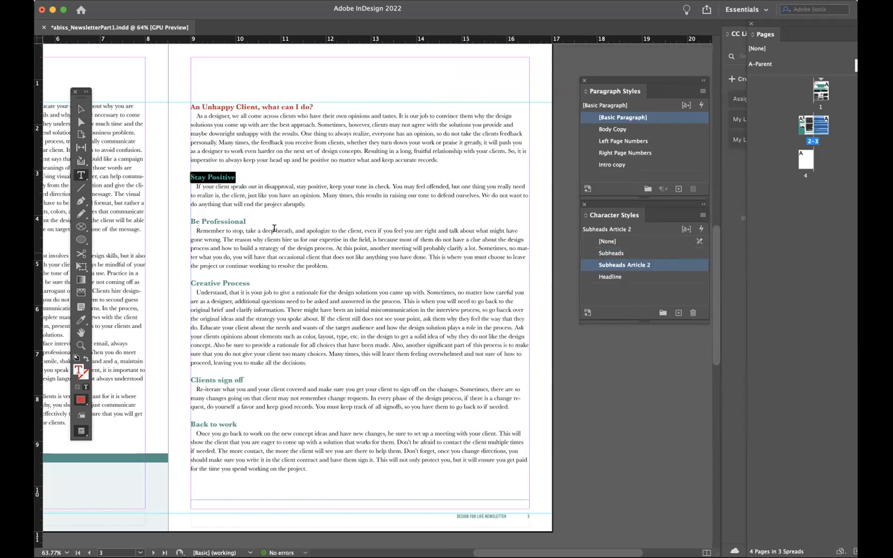
{"action": "left_click_drag", "start_coordinate": [250, 221], "coordinate": [187, 222]}
{"action": "left_click", "coordinate": [651, 265]}
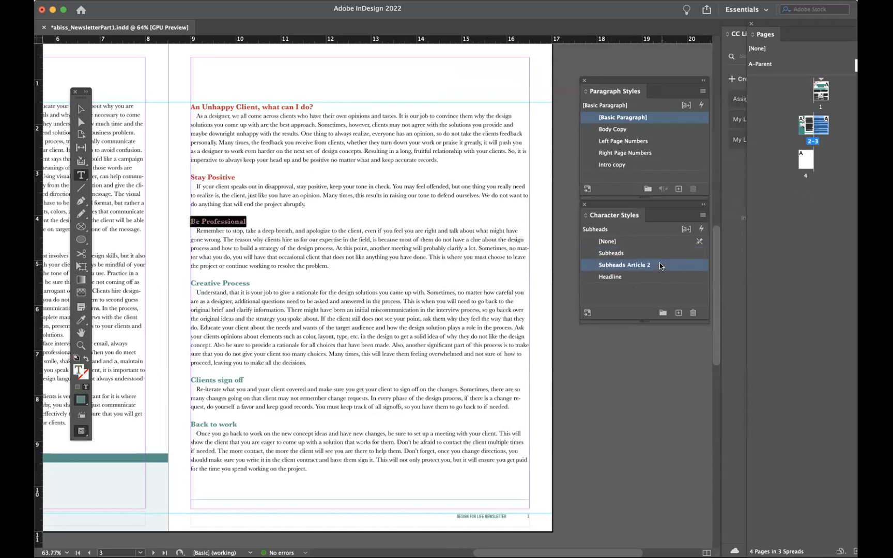
{"action": "left_click_drag", "start_coordinate": [251, 283], "coordinate": [188, 283]}
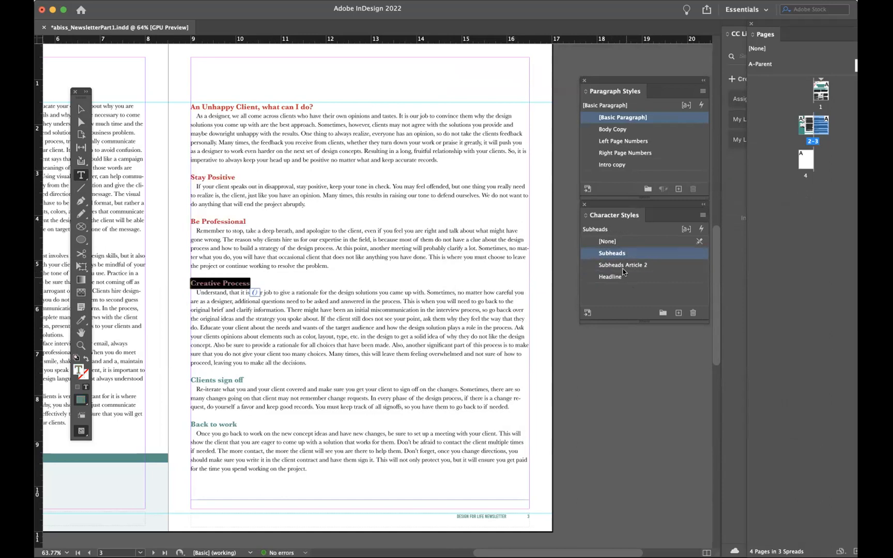
{"action": "left_click", "coordinate": [605, 264]}
- Apply the Subheads Article 2 character style to the "Clients sign off" and "Back to work" headings and deselect the text
{"action": "left_click_drag", "start_coordinate": [244, 380], "coordinate": [189, 381]}
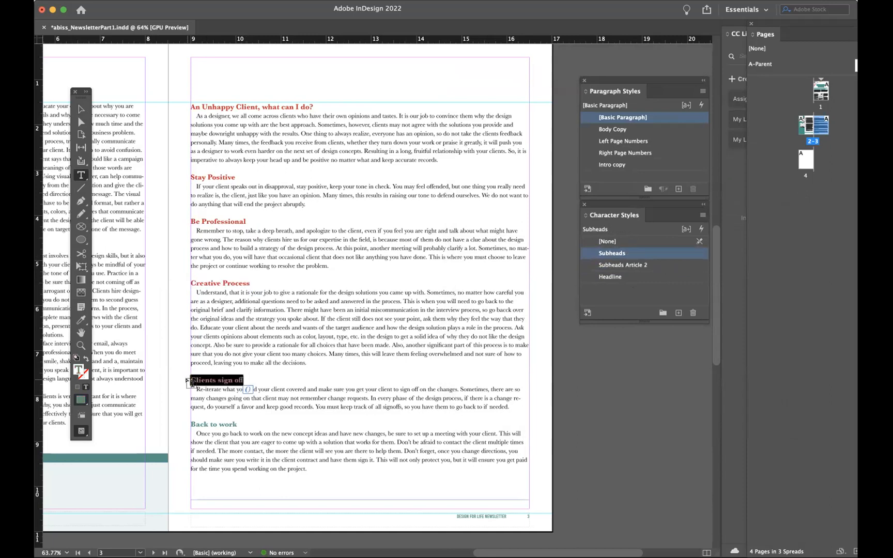
{"action": "left_click", "coordinate": [648, 265]}
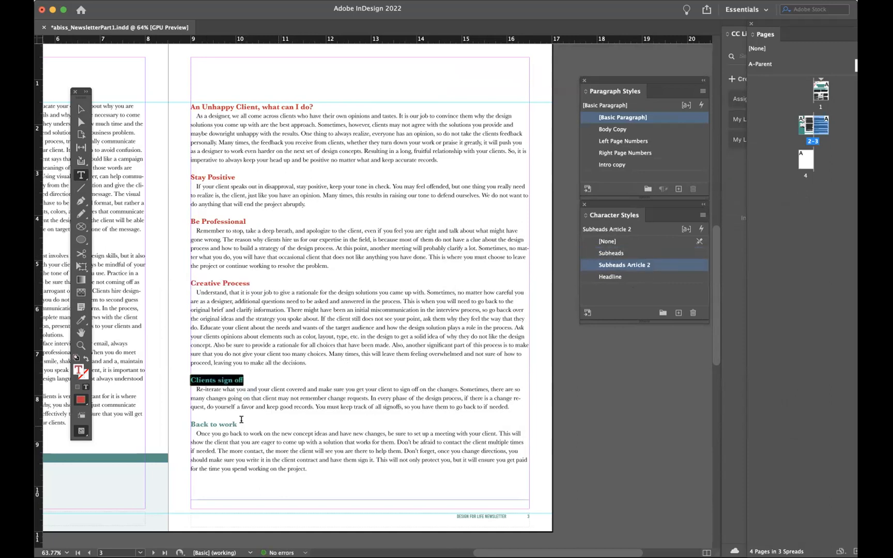
{"action": "left_click", "coordinate": [241, 423]}
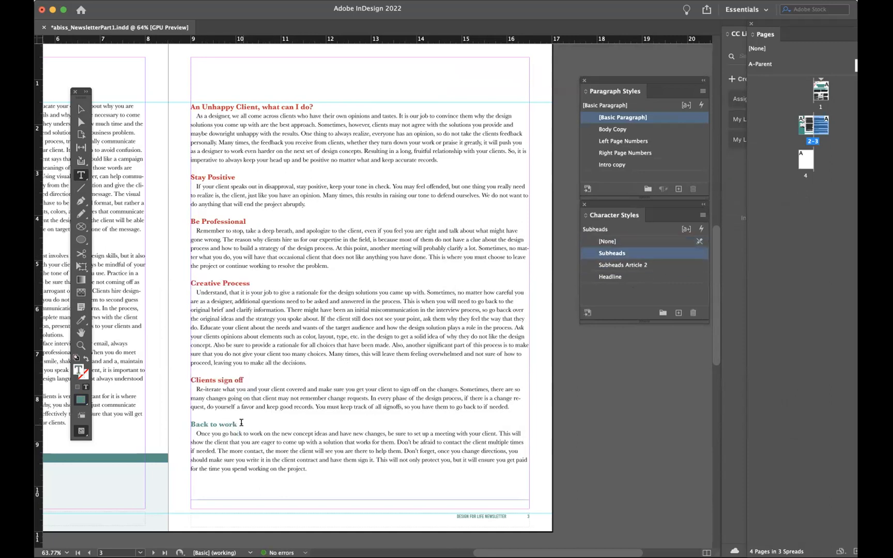
{"action": "left_click_drag", "start_coordinate": [240, 422], "coordinate": [184, 422]}
{"action": "left_click", "coordinate": [664, 264]}
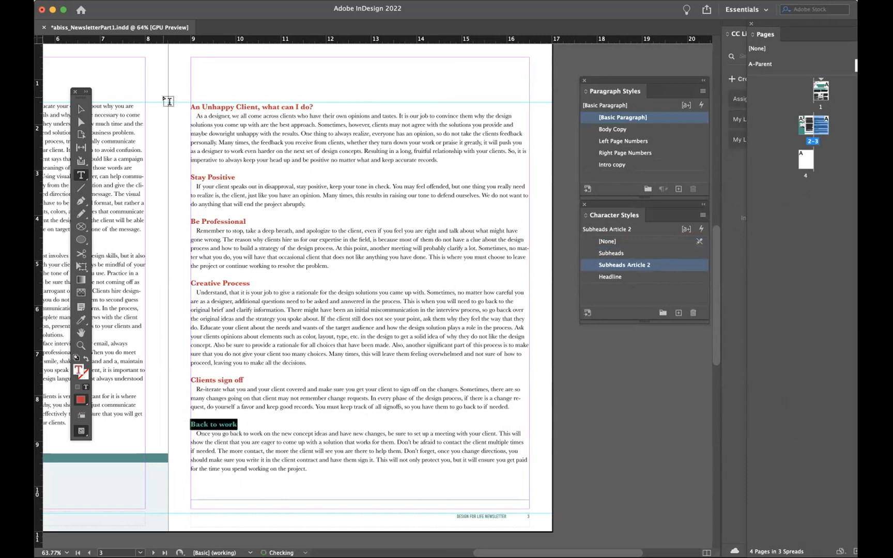
{"action": "left_click", "coordinate": [82, 108]}
{"action": "left_click", "coordinate": [219, 66]}
- Save the newsletter and move the Paragraph Styles and Character Styles panels off page 3
{"action": "scroll", "coordinate": [256, 211], "scroll_direction": "up", "scroll_amount": 1}
{"action": "scroll", "coordinate": [257, 211], "scroll_direction": "left", "scroll_amount": 3}
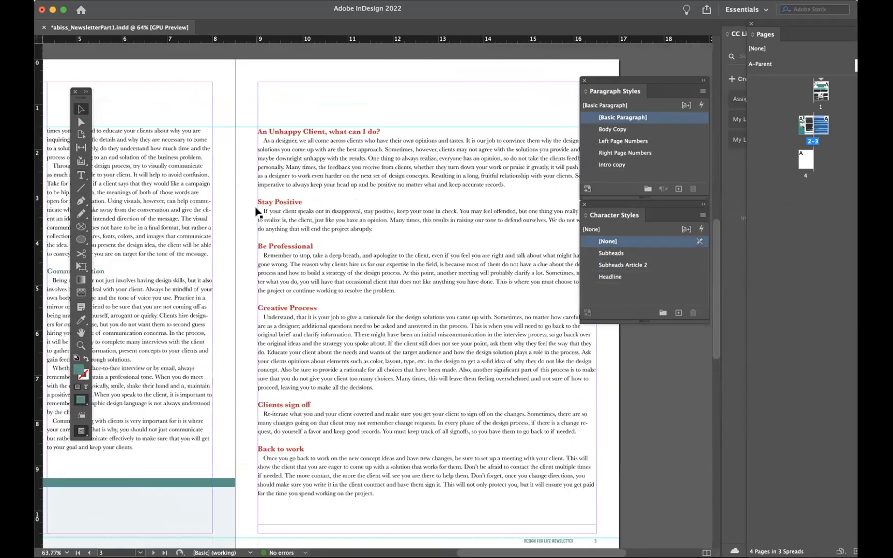
{"action": "scroll", "coordinate": [256, 211], "scroll_direction": "left", "scroll_amount": 4}
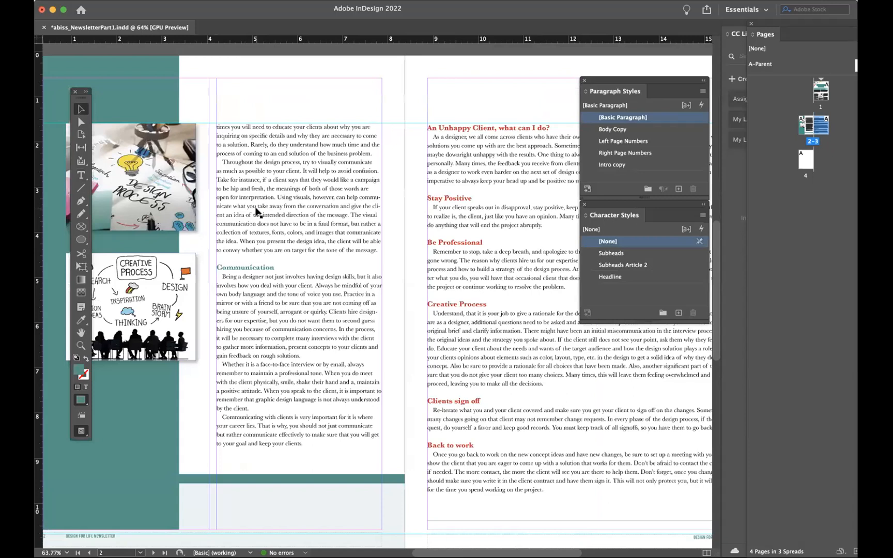
{"action": "scroll", "coordinate": [256, 211], "scroll_direction": "down", "scroll_amount": 1}
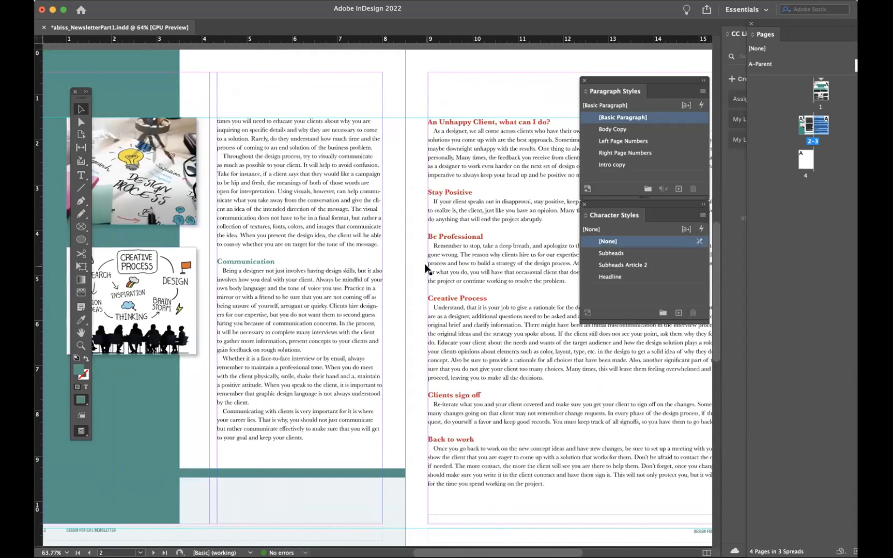
{"action": "scroll", "coordinate": [427, 268], "scroll_direction": "right", "scroll_amount": 4}
{"action": "scroll", "coordinate": [427, 268], "scroll_direction": "up", "scroll_amount": 2}
{"action": "key", "text": "super+s"}
{"action": "left_click_drag", "start_coordinate": [631, 80], "coordinate": [721, 80]}
{"action": "left_click_drag", "start_coordinate": [639, 205], "coordinate": [740, 211]}
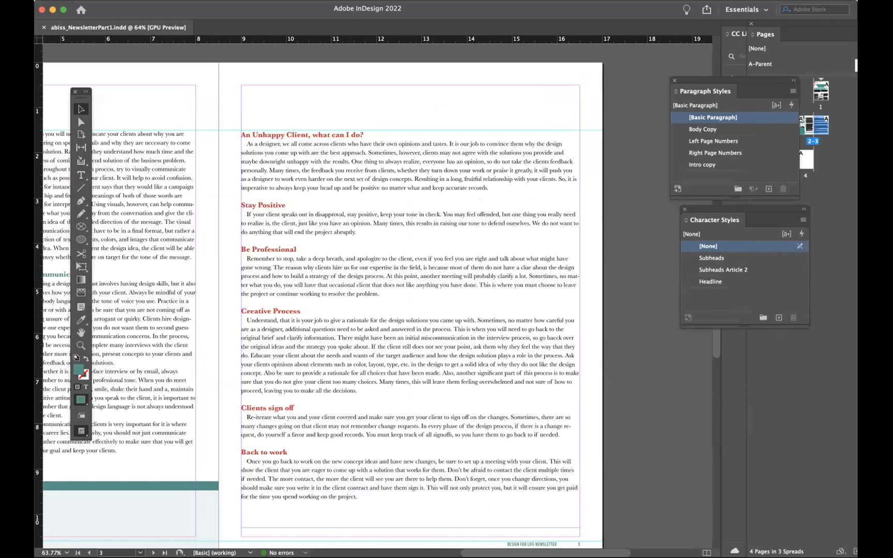
- Switch to Finder and browse the Articles and Images subfolders of Newsletter Assets(1)
{"action": "key", "text": "super+Tab"}
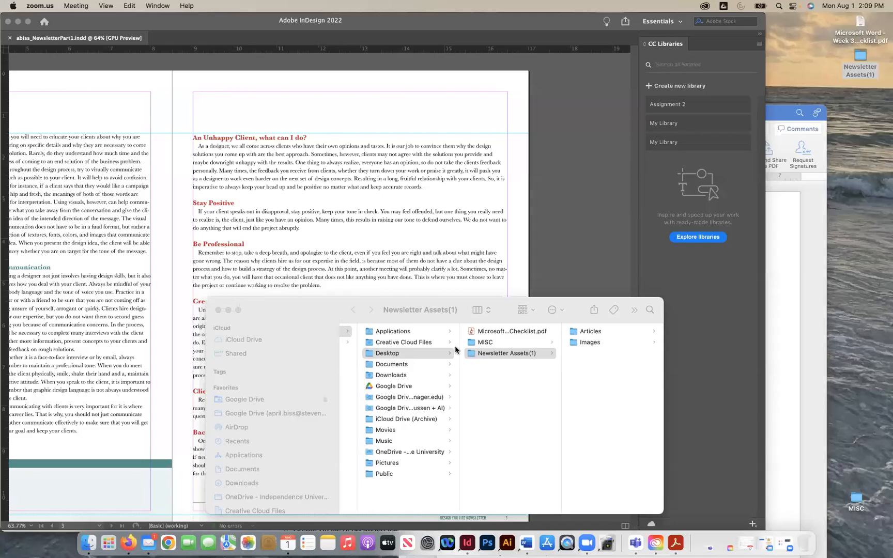
{"action": "left_click_drag", "start_coordinate": [351, 308], "coordinate": [216, 190]}
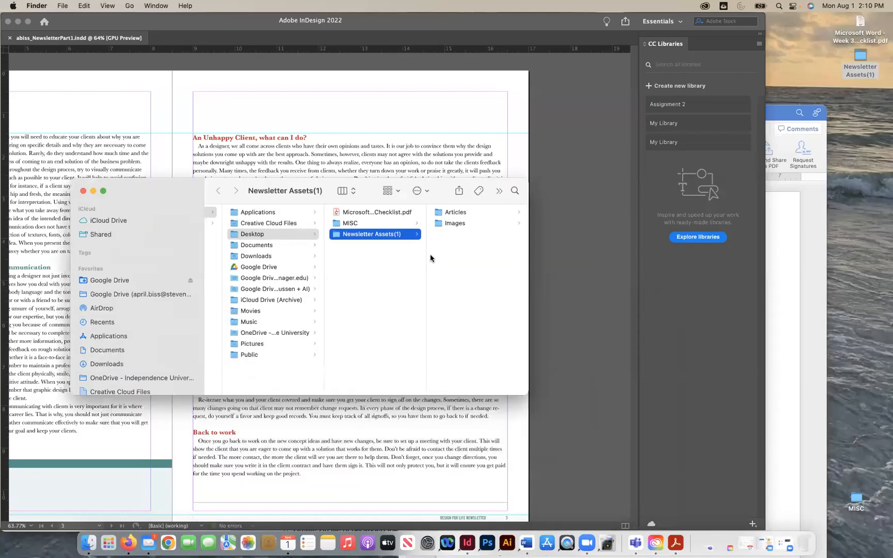
{"action": "left_click", "coordinate": [456, 215]}
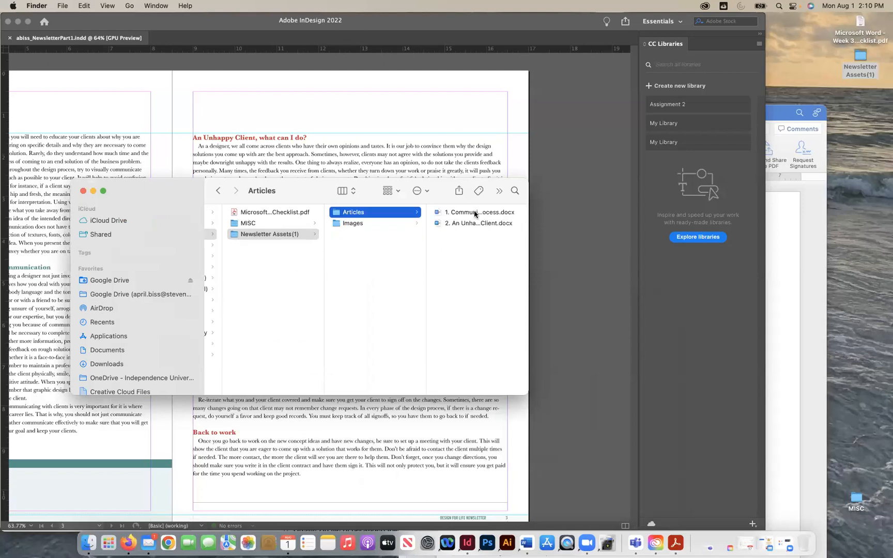
{"action": "left_click", "coordinate": [475, 212]}
{"action": "left_click", "coordinate": [368, 223]}
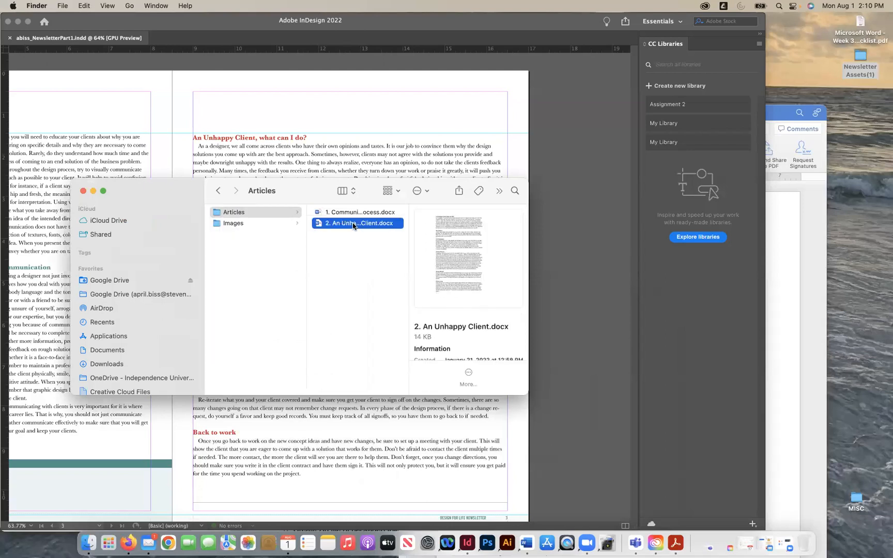
{"action": "left_click", "coordinate": [230, 223]}
- Preview the pictures in the Images folder, from client_meeting.jpg to Unhappy_Client.jpeg, to find one suited to the article
{"action": "left_click", "coordinate": [339, 214]}
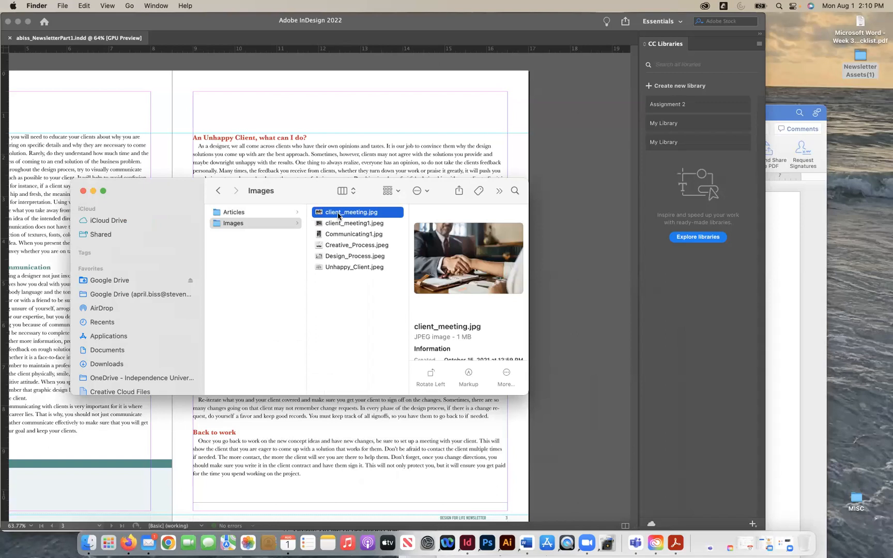
{"action": "key", "text": "Down"}
{"action": "key", "text": "Down"}
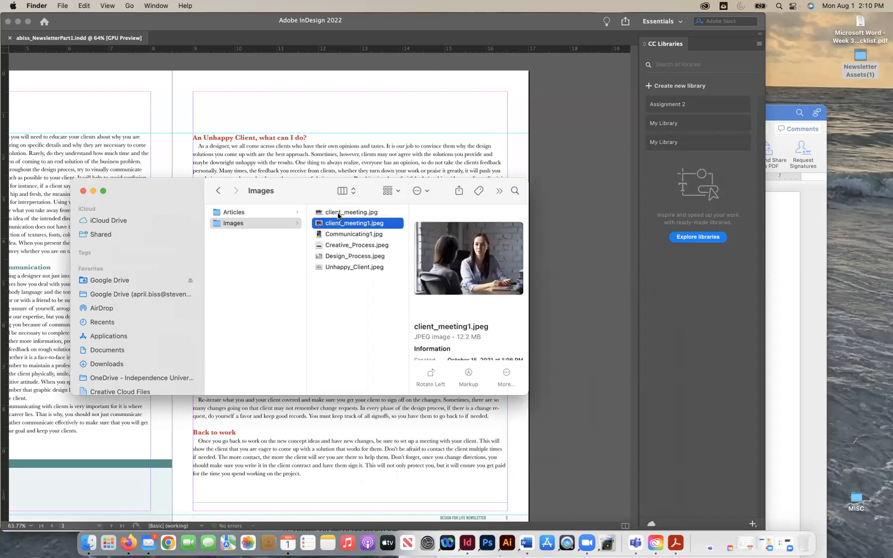
{"action": "key", "text": "Down"}
{"action": "key", "text": "Down"}
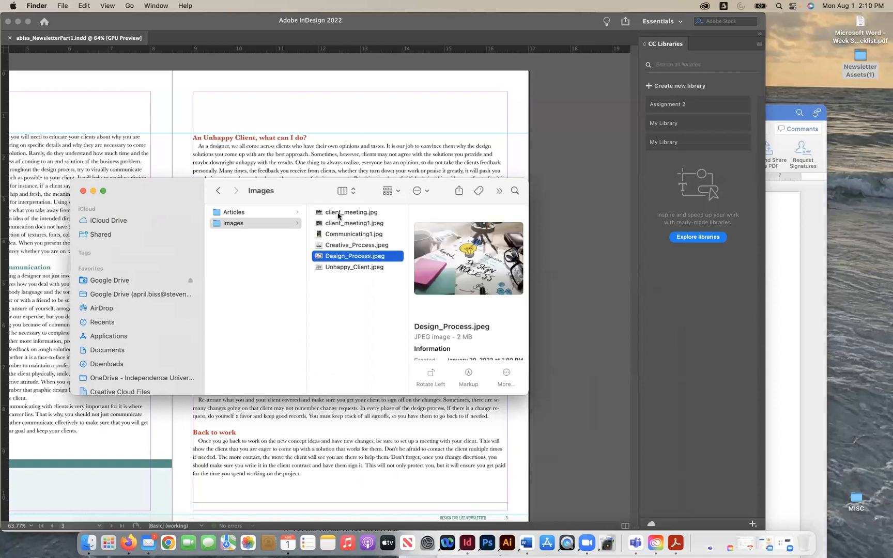
{"action": "key", "text": "Down"}
{"action": "key", "text": "Up"}
{"action": "key", "text": "Down"}
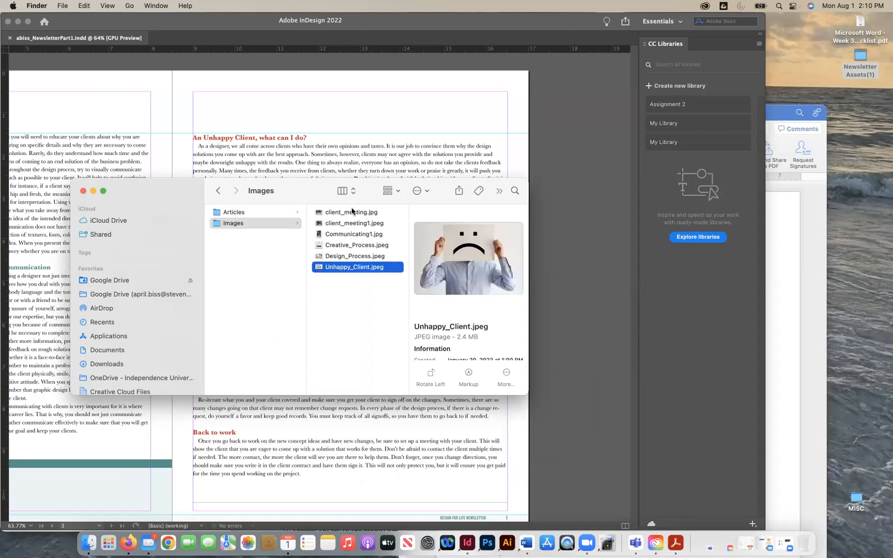
{"action": "left_click", "coordinate": [351, 213]}
{"action": "key", "text": "Down"}
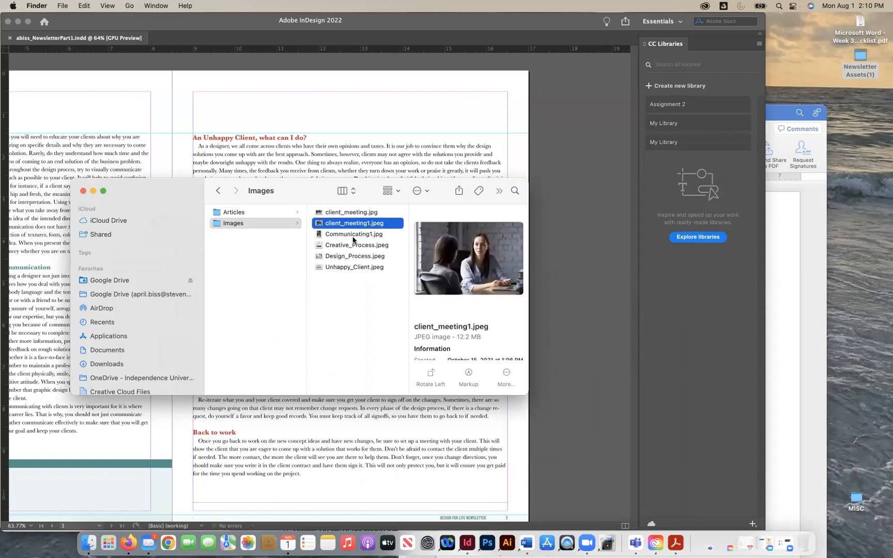
{"action": "left_click", "coordinate": [353, 237]}
{"action": "left_click", "coordinate": [354, 267]}
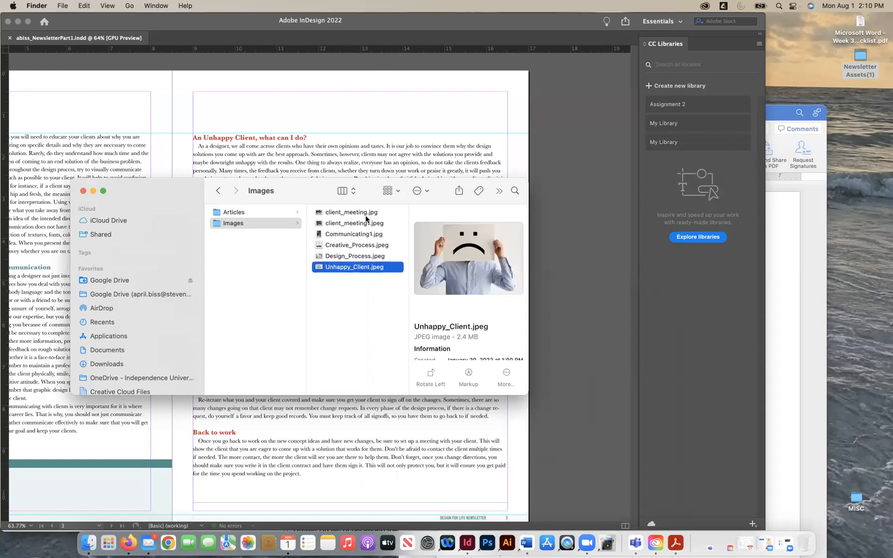
- Shift the Finder window aside, return to InDesign and widen the Pages panel
{"action": "left_click_drag", "start_coordinate": [161, 183], "coordinate": [441, 179]}
{"action": "left_click", "coordinate": [407, 127]}
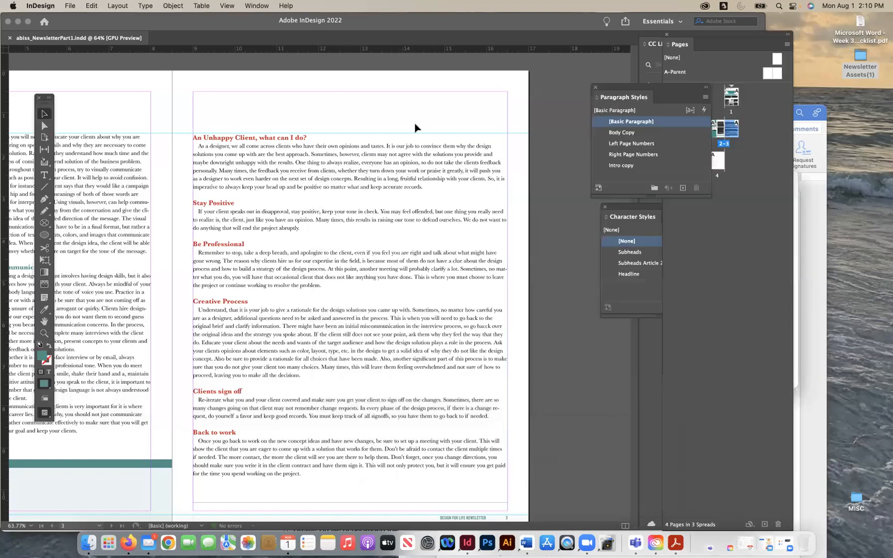
{"action": "scroll", "coordinate": [412, 255], "scroll_direction": "left", "scroll_amount": 5}
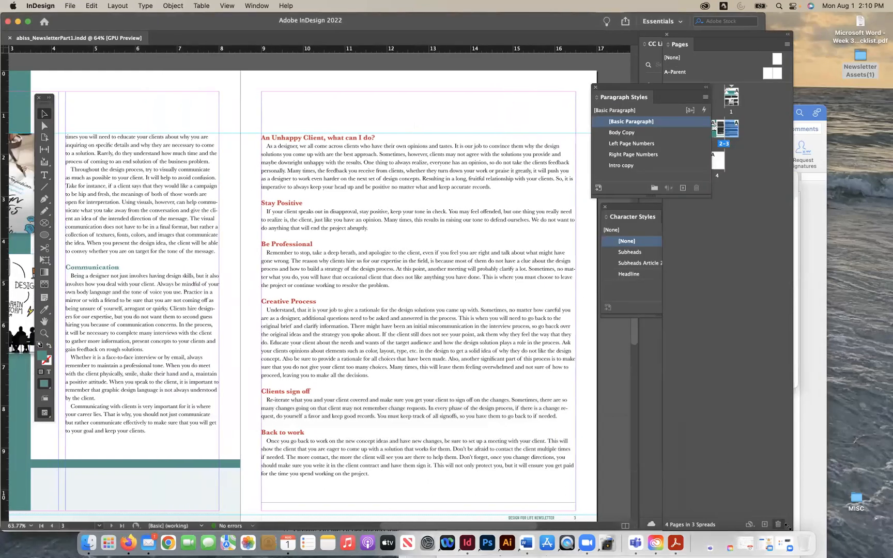
{"action": "left_click_drag", "start_coordinate": [791, 524], "coordinate": [887, 524]}
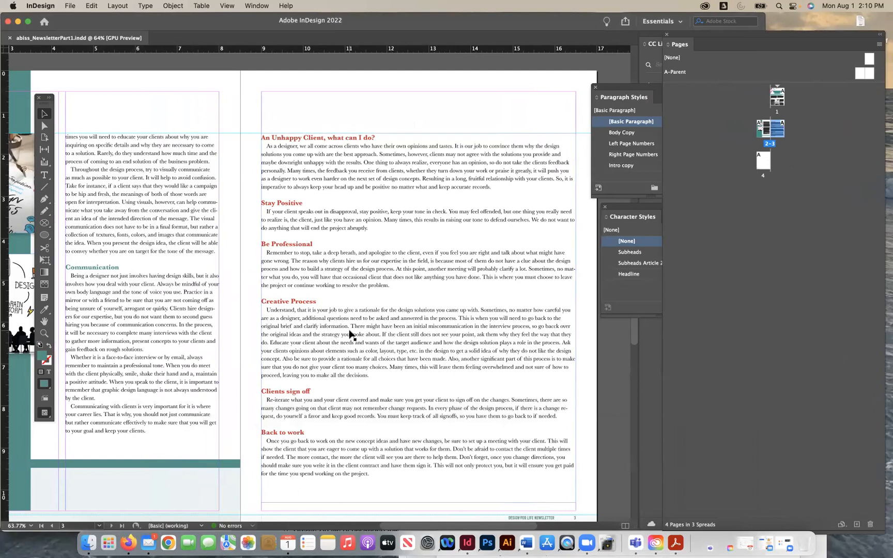
- Examine the layout of the page 2-3 spread for space to hold an image beside or above the second article
{"action": "scroll", "coordinate": [431, 298], "scroll_direction": "left", "scroll_amount": 1}
{"action": "scroll", "coordinate": [430, 298], "scroll_direction": "down", "scroll_amount": 1}
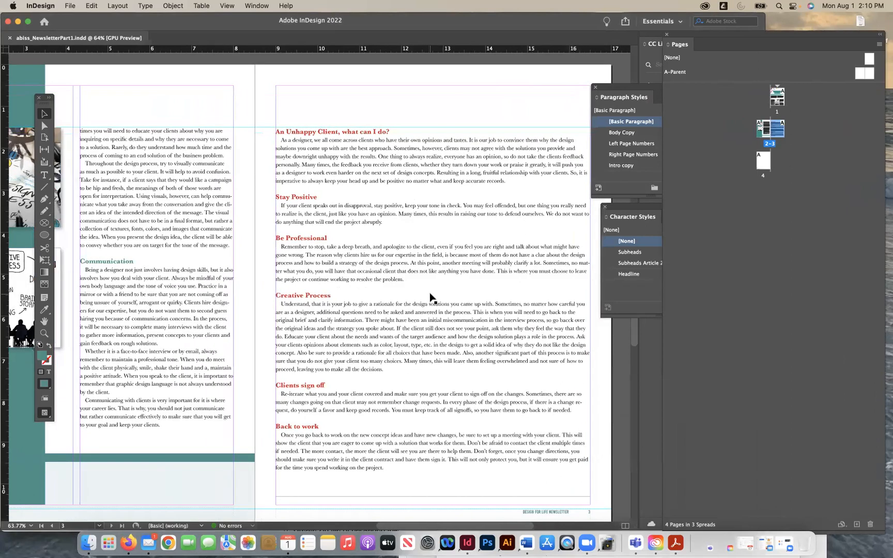
{"action": "scroll", "coordinate": [431, 298], "scroll_direction": "left", "scroll_amount": 5}
{"action": "scroll", "coordinate": [431, 297], "scroll_direction": "up", "scroll_amount": 1}
{"action": "scroll", "coordinate": [430, 297], "scroll_direction": "left", "scroll_amount": 1}
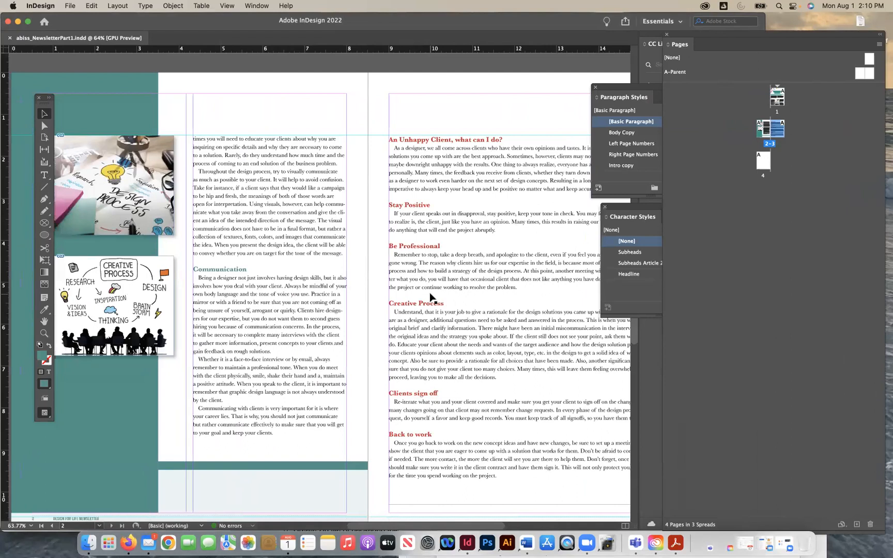
{"action": "scroll", "coordinate": [431, 297], "scroll_direction": "right", "scroll_amount": 7}
{"action": "scroll", "coordinate": [430, 297], "scroll_direction": "down", "scroll_amount": 1}
{"action": "scroll", "coordinate": [431, 298], "scroll_direction": "down", "scroll_amount": 3}
{"action": "scroll", "coordinate": [431, 297], "scroll_direction": "right", "scroll_amount": 1}
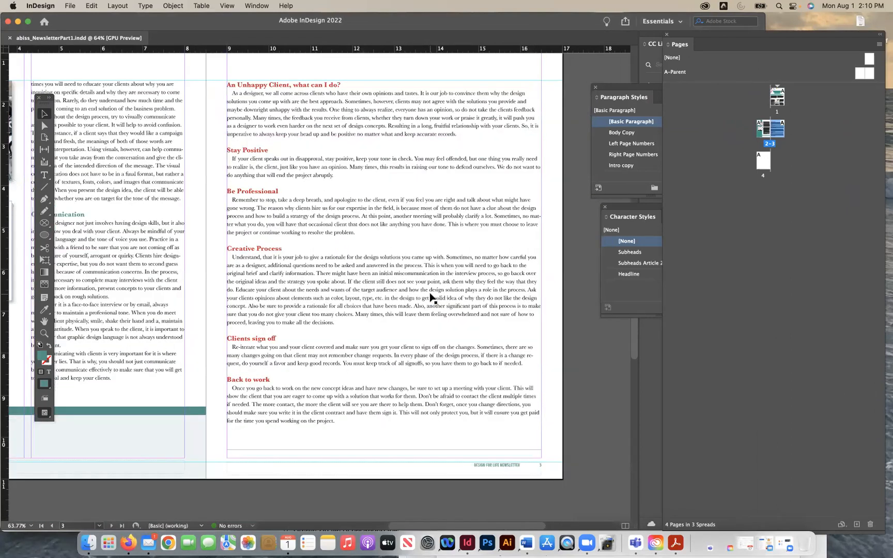
{"action": "scroll", "coordinate": [406, 335], "scroll_direction": "up", "scroll_amount": 3}
{"action": "scroll", "coordinate": [407, 335], "scroll_direction": "left", "scroll_amount": 1}
- Lower the upper edge of the article's text frame on page 3 to about 4.5 in down the page and deselect it
{"action": "left_click", "coordinate": [406, 335]}
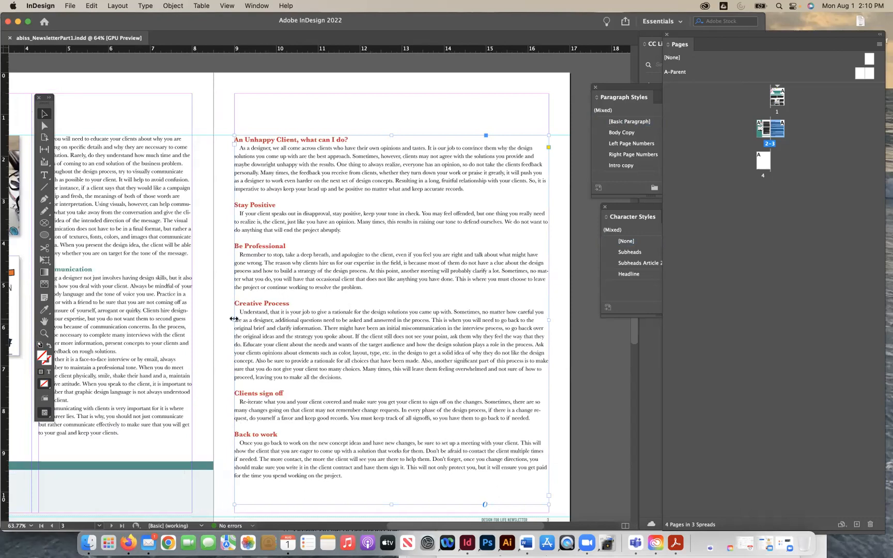
{"action": "mouse_move", "coordinate": [233, 319]}
{"action": "left_mouse_down"}
{"action": "mouse_move", "coordinate": [370, 314]}
{"action": "mouse_move", "coordinate": [234, 319]}
{"action": "left_mouse_up"}
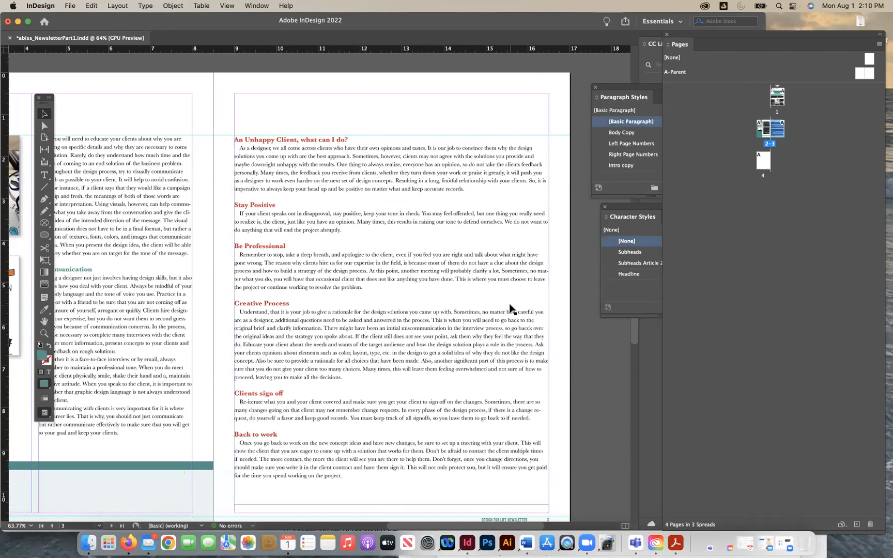
{"action": "scroll", "coordinate": [510, 306], "scroll_direction": "up", "scroll_amount": 1}
{"action": "left_click", "coordinate": [399, 157]}
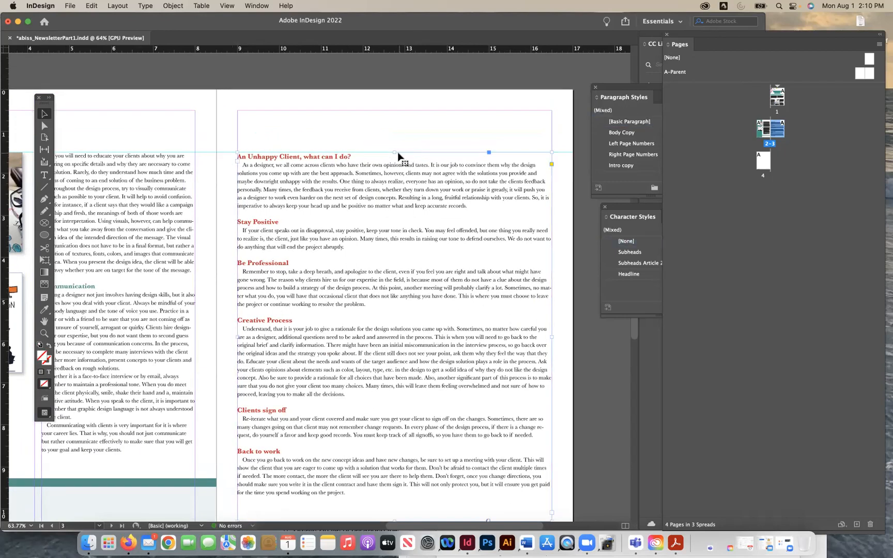
{"action": "left_click_drag", "start_coordinate": [394, 152], "coordinate": [408, 283]}
{"action": "left_click", "coordinate": [74, 140]}
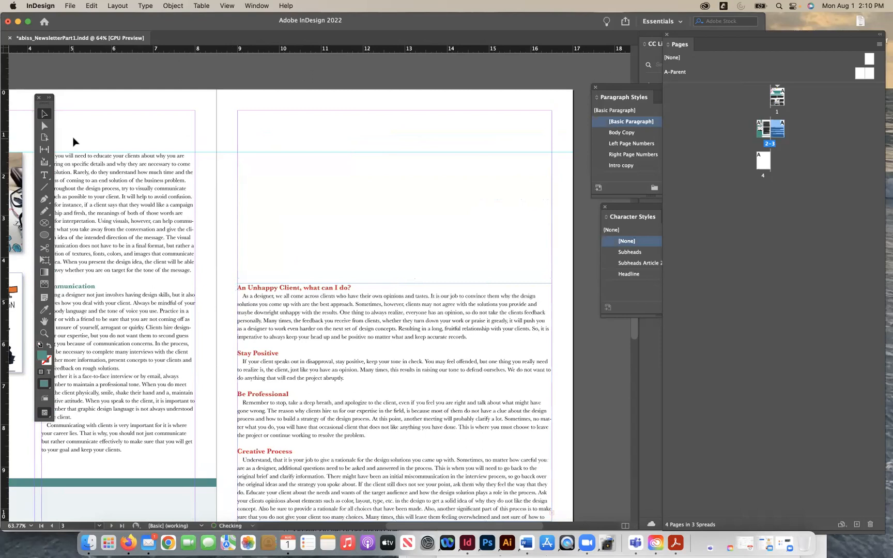
- Draw a rectangular image frame about 8.5 by 4.2 in across the full page width above the article on page 3
{"action": "left_click", "coordinate": [46, 221]}
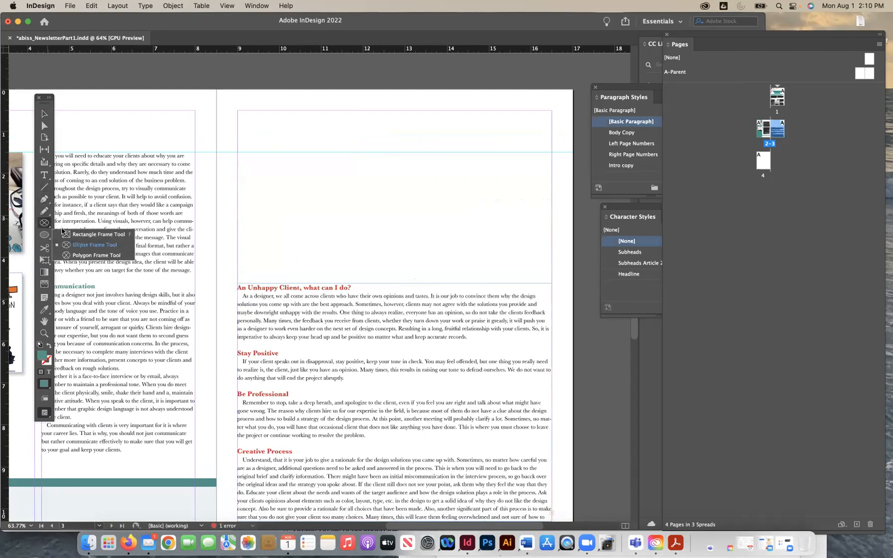
{"action": "left_click", "coordinate": [77, 233]}
{"action": "left_click_drag", "start_coordinate": [218, 91], "coordinate": [573, 268]}
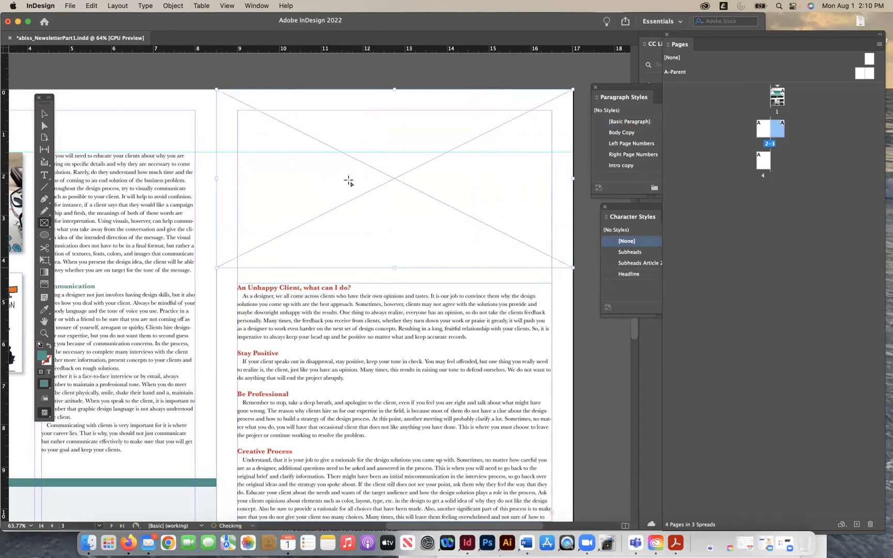
{"action": "left_click", "coordinate": [45, 114]}
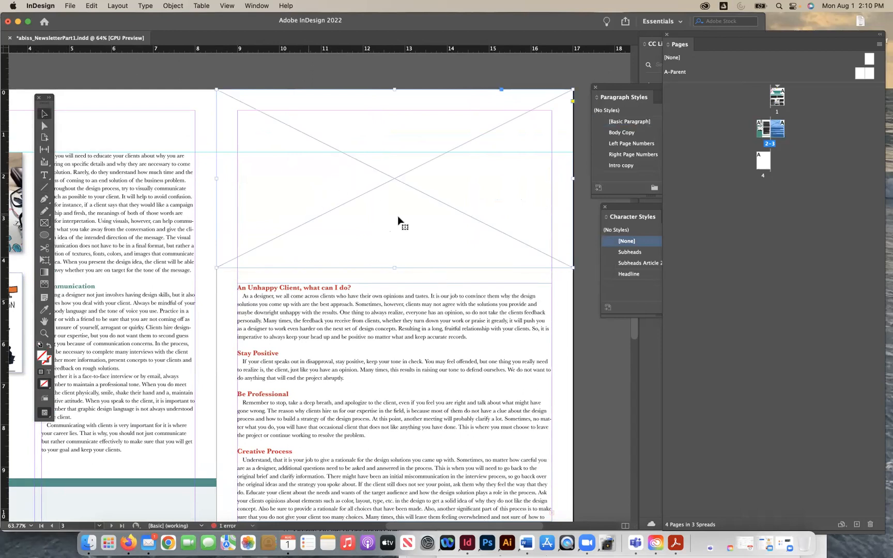
- Place Unhappy_Client.jpeg from the Images folder of Newsletter Assets(1) into the empty frame above the article on page 3
{"action": "key", "text": "super+d"}
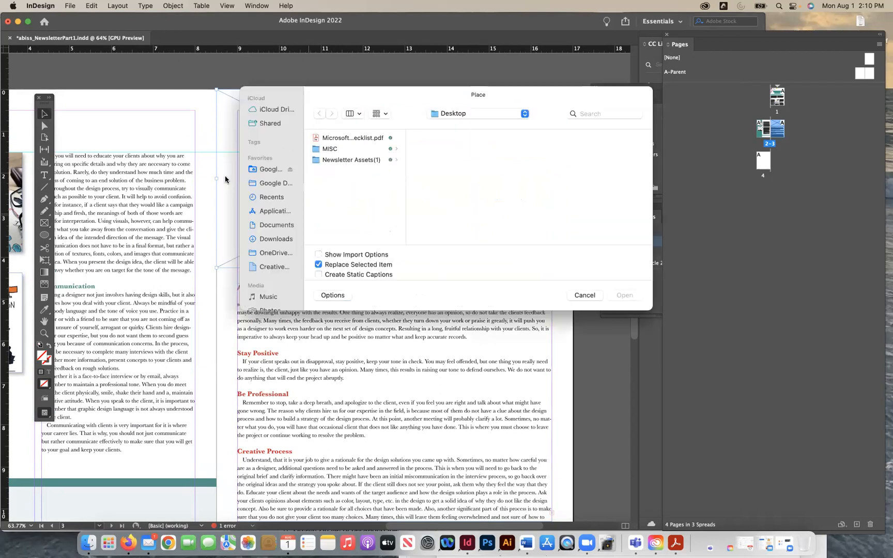
{"action": "left_click", "coordinate": [365, 161]}
{"action": "left_click", "coordinate": [448, 138]}
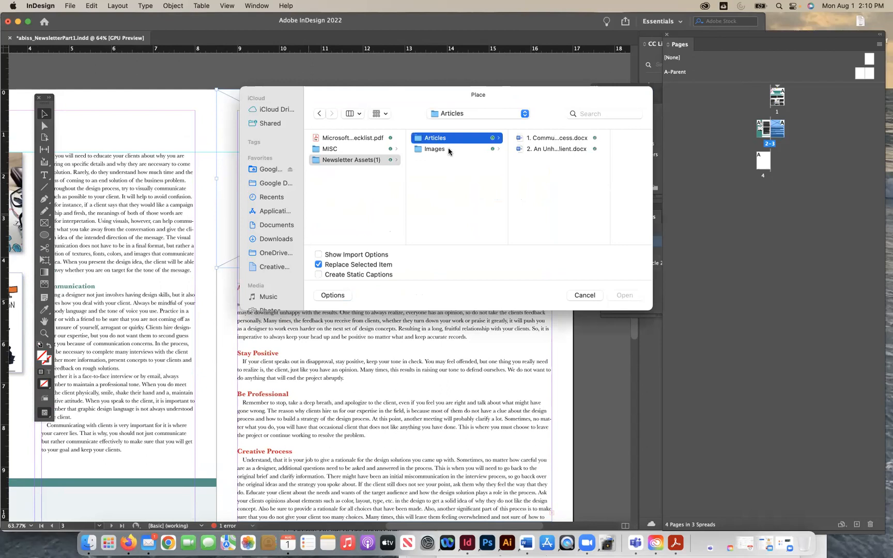
{"action": "left_click", "coordinate": [449, 149]}
{"action": "left_click", "coordinate": [543, 193]}
{"action": "left_click", "coordinate": [620, 296]}
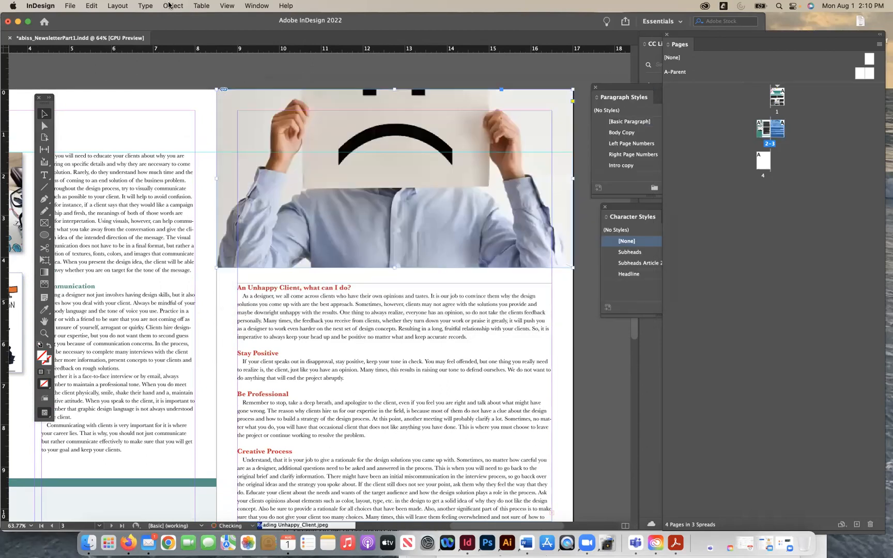
- Fit the placed photo with Fill Frame Proportionally
{"action": "left_click", "coordinate": [173, 6]}
{"action": "mouse_move", "coordinate": [260, 212]}
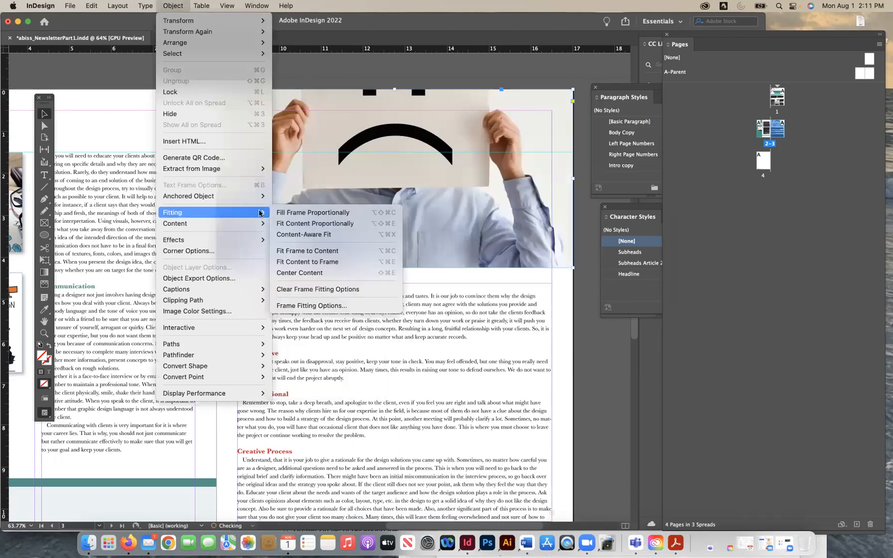
{"action": "left_click", "coordinate": [313, 212]}
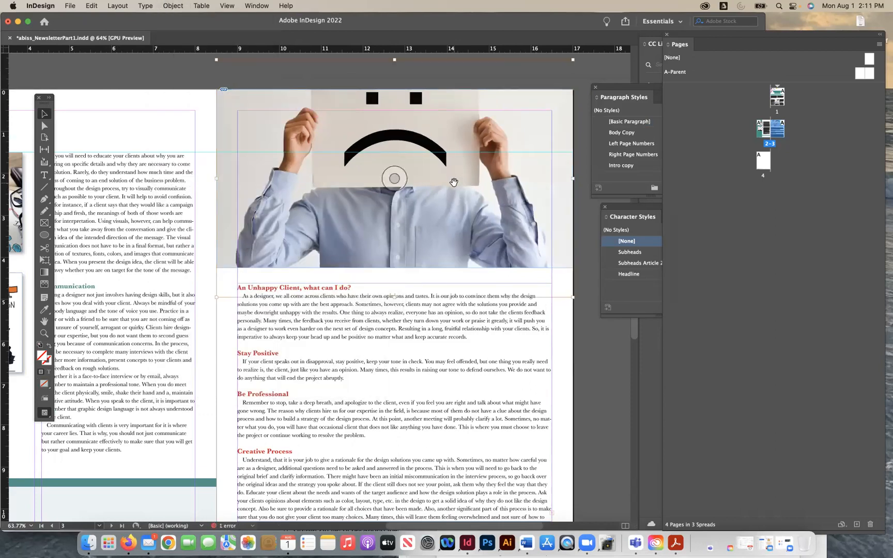
- Nudge the photo down inside its frame until its upper edge meets the frame's upper edge, and deselect it
{"action": "key", "text": "Down"}
{"action": "key", "text": "Down"}
{"action": "key", "text": "Down"}
{"action": "key", "text": "Down"}
{"action": "key", "text": "Down"}
{"action": "key", "text": "Down"}
{"action": "key", "text": "Down"}
{"action": "key", "text": "Down"}
{"action": "key", "text": "Down"}
{"action": "key", "text": "Down"}
{"action": "key", "text": "Down"}
{"action": "key", "text": "Down"}
{"action": "key", "text": "Down"}
{"action": "key", "text": "Down"}
{"action": "key", "text": "Down"}
{"action": "key", "text": "Down"}
{"action": "key", "text": "Down"}
{"action": "key", "text": "Down"}
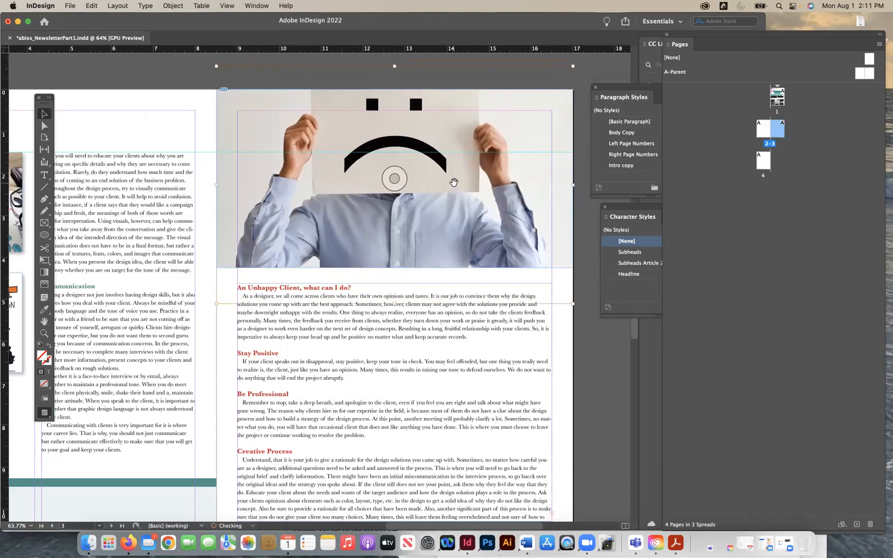
{"action": "key", "text": "Down"}
{"action": "key", "text": "Down"}
{"action": "key", "text": "Down"}
{"action": "key", "text": "Down"}
{"action": "key", "text": "Down"}
{"action": "key", "text": "Down"}
{"action": "key", "text": "Down"}
{"action": "key", "text": "Down"}
{"action": "key", "text": "Down"}
{"action": "key", "text": "Down"}
{"action": "key", "text": "Down"}
{"action": "key", "text": "Down"}
{"action": "key", "text": "Down"}
{"action": "key", "text": "Down"}
{"action": "key", "text": "Down"}
{"action": "key", "text": "Down"}
{"action": "key", "text": "Down"}
{"action": "key", "text": "Down"}
{"action": "key", "text": "Down"}
{"action": "key", "text": "Down"}
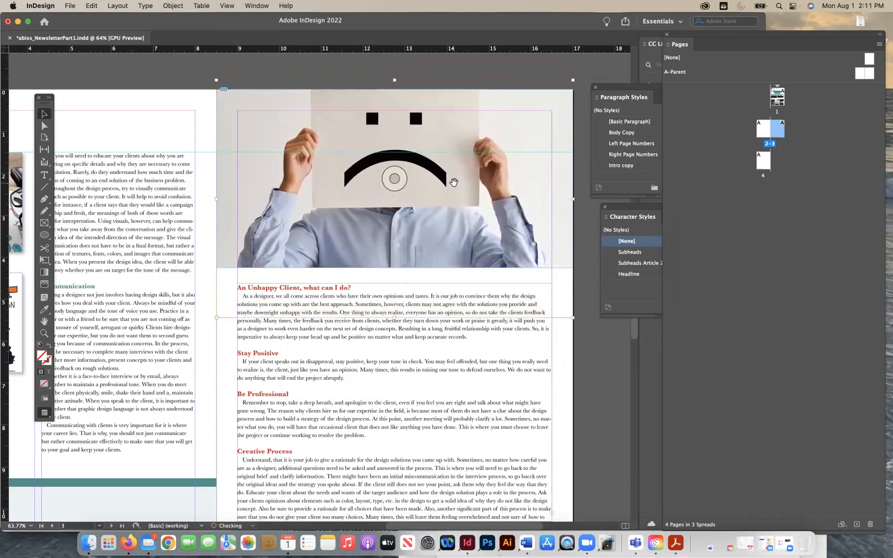
{"action": "key", "text": "Down"}
{"action": "key", "text": "Down"}
{"action": "key", "text": "Down"}
{"action": "key", "text": "Down"}
{"action": "key", "text": "Down"}
{"action": "key", "text": "Down"}
{"action": "key", "text": "Down"}
{"action": "key", "text": "Down"}
{"action": "key", "text": "Down"}
{"action": "key", "text": "Down"}
{"action": "key", "text": "Down"}
{"action": "key", "text": "Down"}
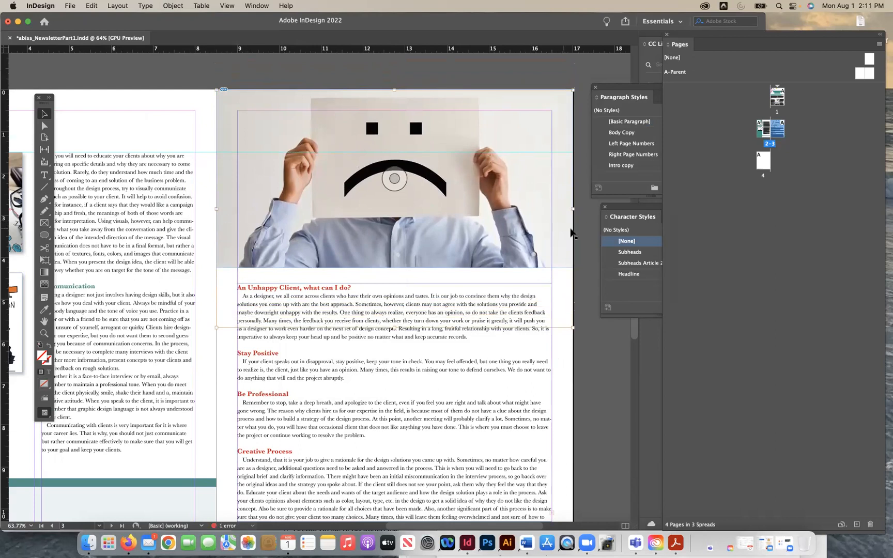
{"action": "key", "text": "Down"}
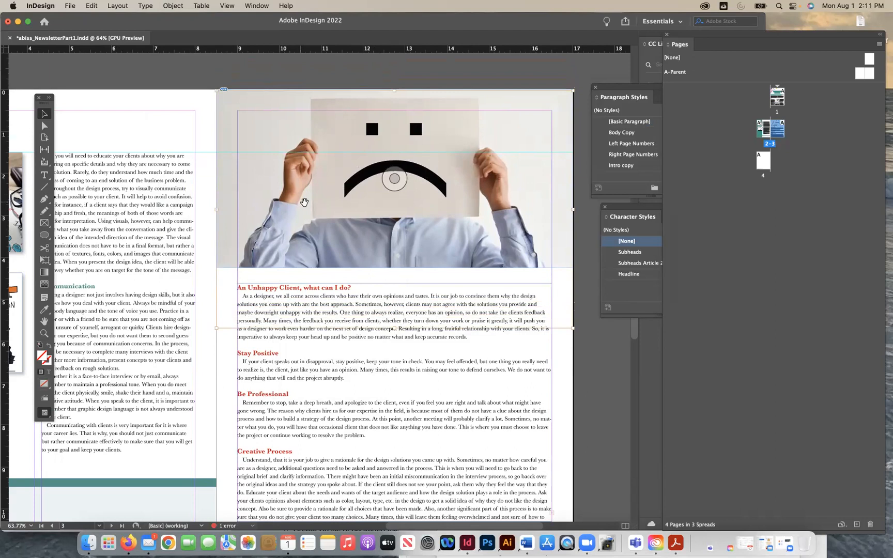
{"action": "key", "text": "Up"}
{"action": "key", "text": "Up"}
{"action": "key", "text": "Up"}
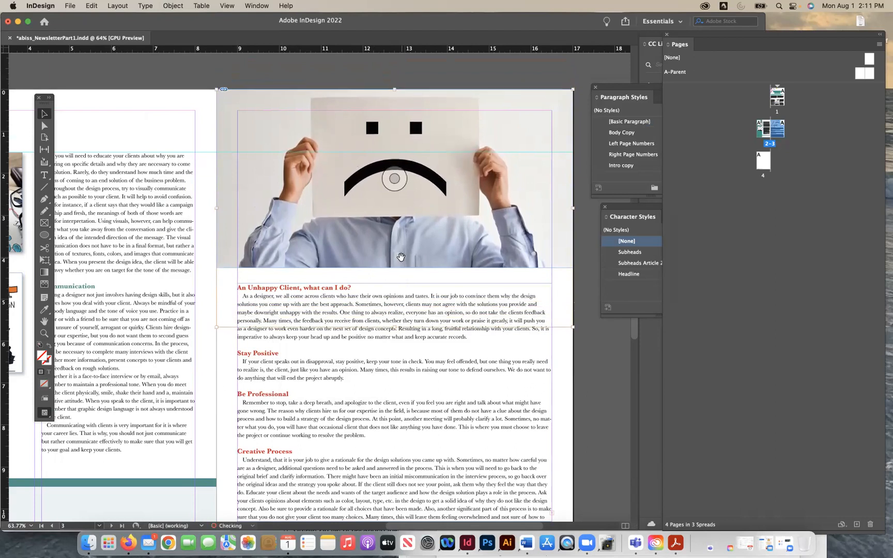
{"action": "key", "text": "super+shift+a"}
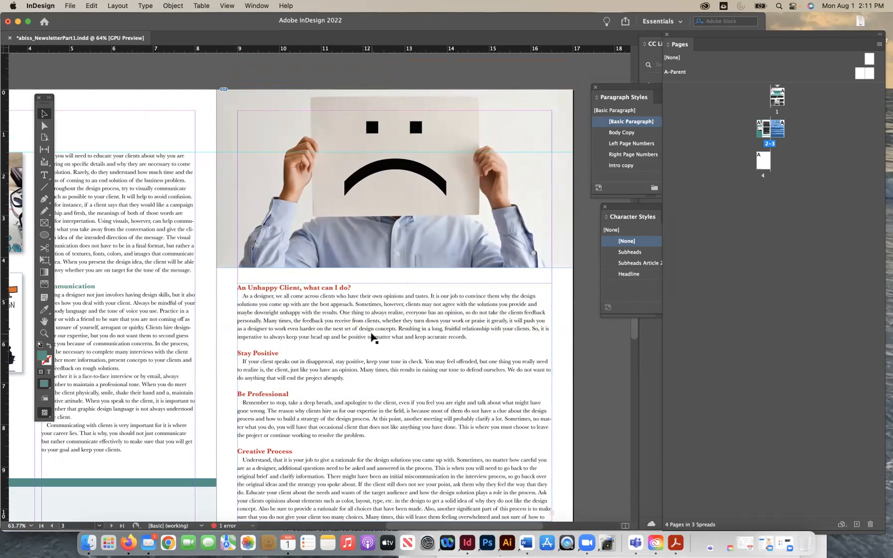
- Switch to the Word document "2. An Unhappy Client", examine its title and subheads, and return to InDesign
{"action": "left_click", "coordinate": [284, 303]}
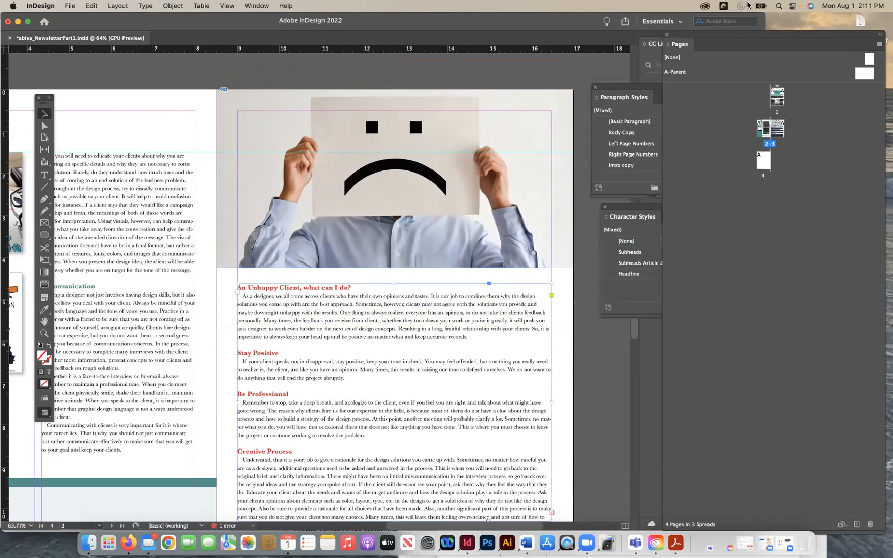
{"action": "left_click", "coordinate": [526, 542]}
{"action": "left_click", "coordinate": [652, 293]}
{"action": "scroll", "coordinate": [651, 292], "scroll_direction": "down", "scroll_amount": 15}
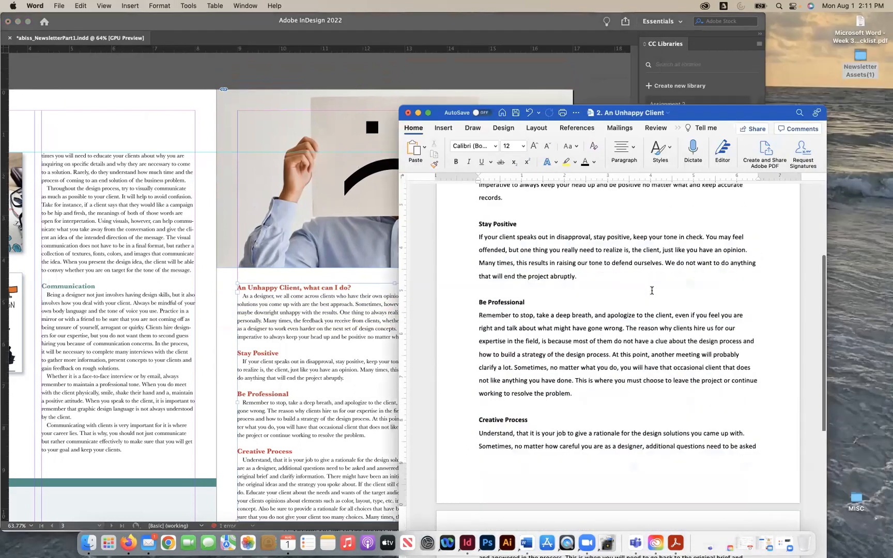
{"action": "scroll", "coordinate": [652, 291], "scroll_direction": "up", "scroll_amount": 12}
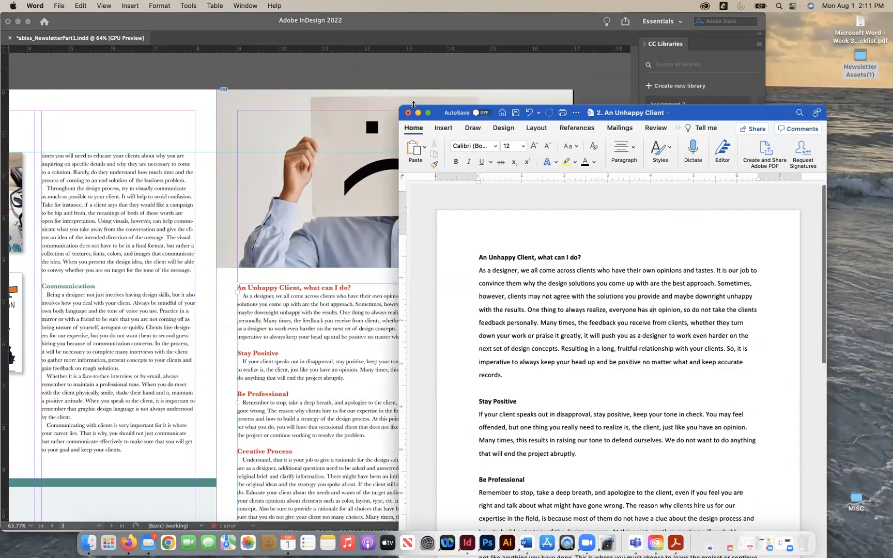
{"action": "left_click", "coordinate": [653, 291]}
{"action": "left_click", "coordinate": [291, 352]}
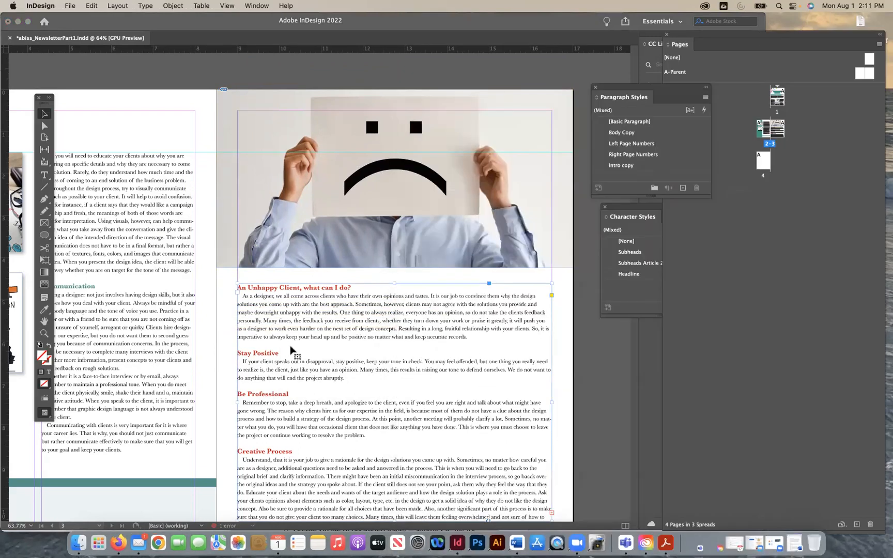
- Apply the Headline character style to the title "An Unhappy Client, what can I do?" on page 3
{"action": "left_click", "coordinate": [46, 175]}
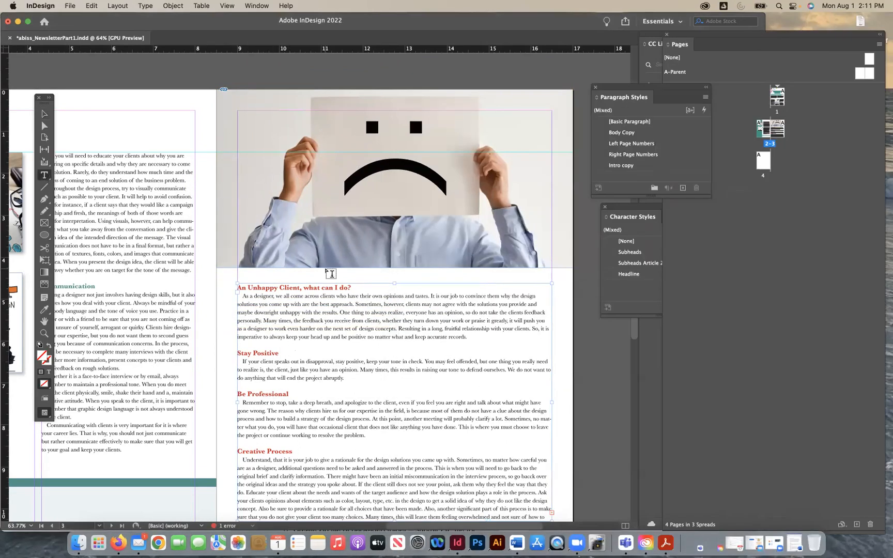
{"action": "left_click", "coordinate": [267, 284]}
{"action": "triple_click", "coordinate": [266, 284]}
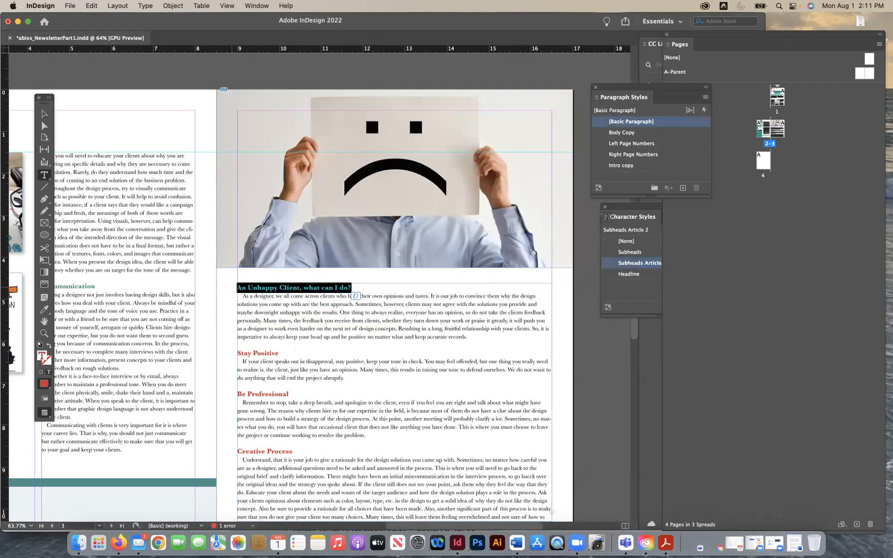
{"action": "left_click_drag", "start_coordinate": [639, 208], "coordinate": [625, 212]}
{"action": "left_click", "coordinate": [615, 269]}
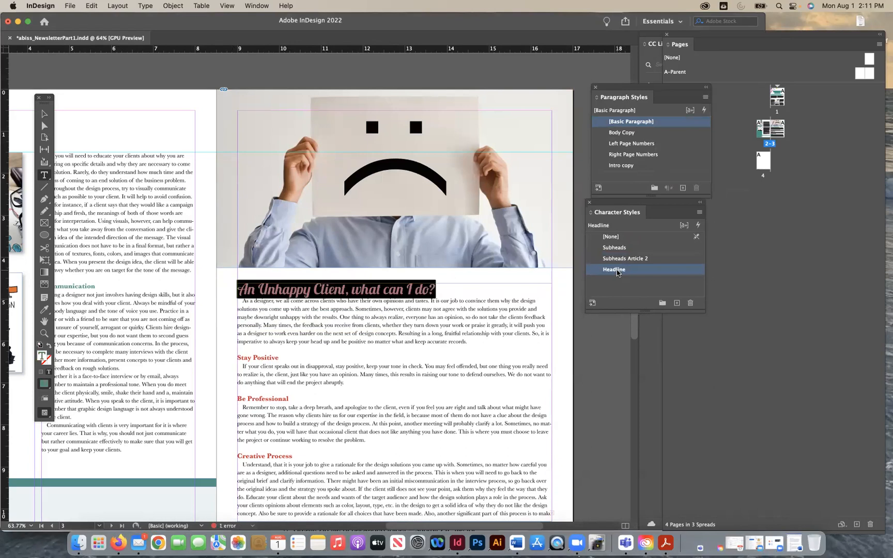
- Create a character style named Headline 2, based on Headline and coloured C=15 M=100 Y=100 K=0, and apply it to the article title
{"action": "left_click", "coordinate": [339, 285]}
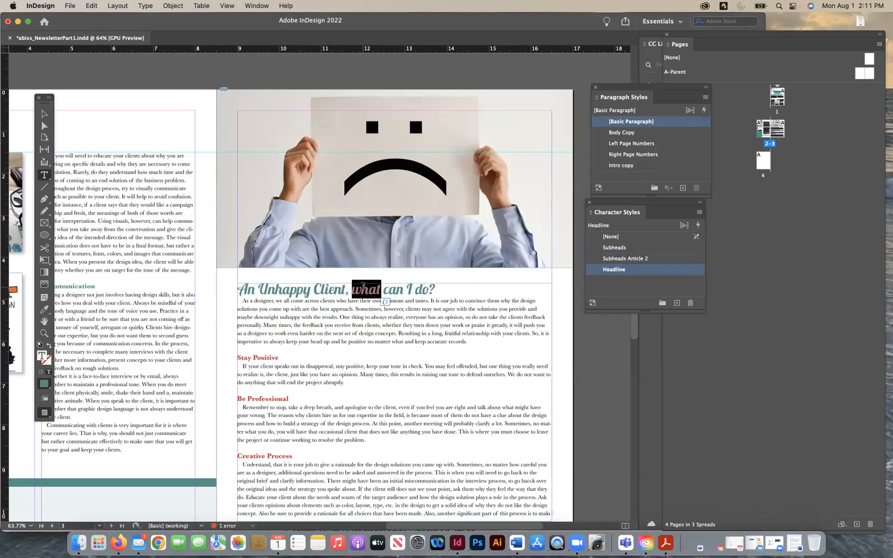
{"action": "triple_click", "coordinate": [363, 285]}
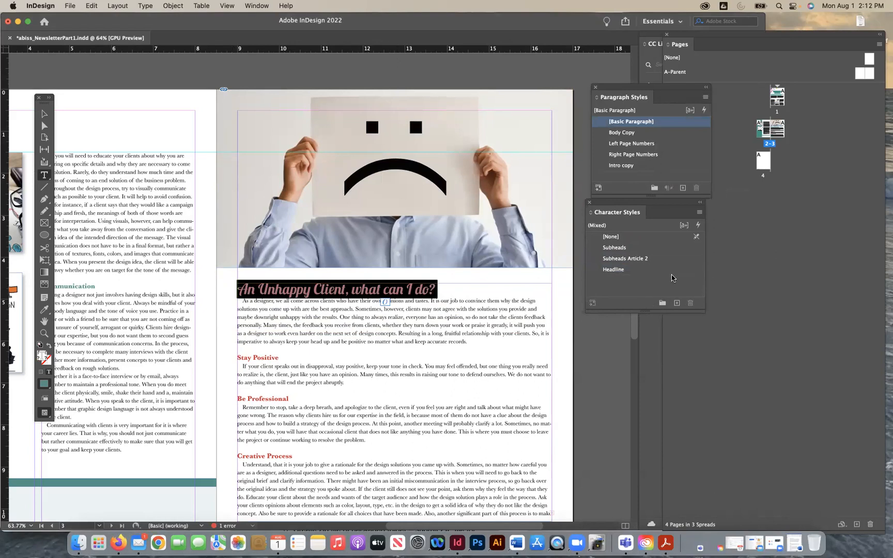
{"action": "left_click", "coordinate": [675, 270]}
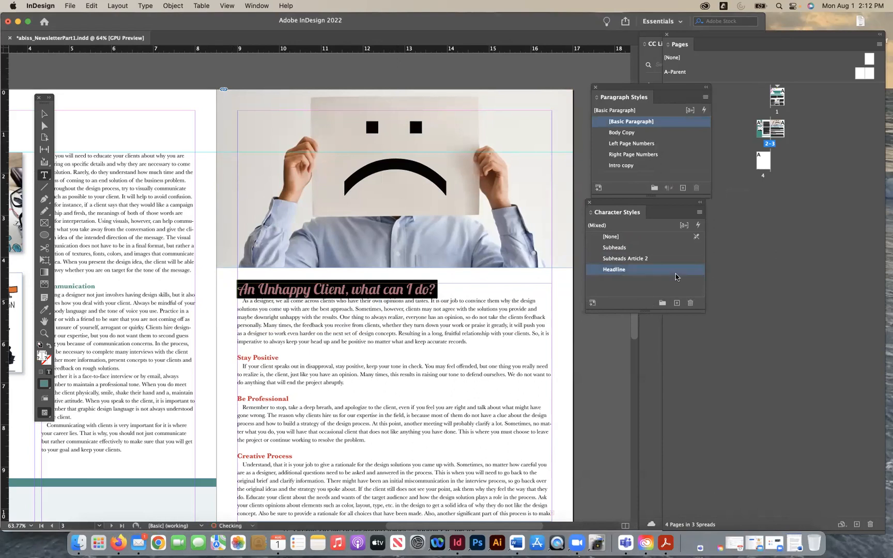
{"action": "left_click", "coordinate": [677, 304]}
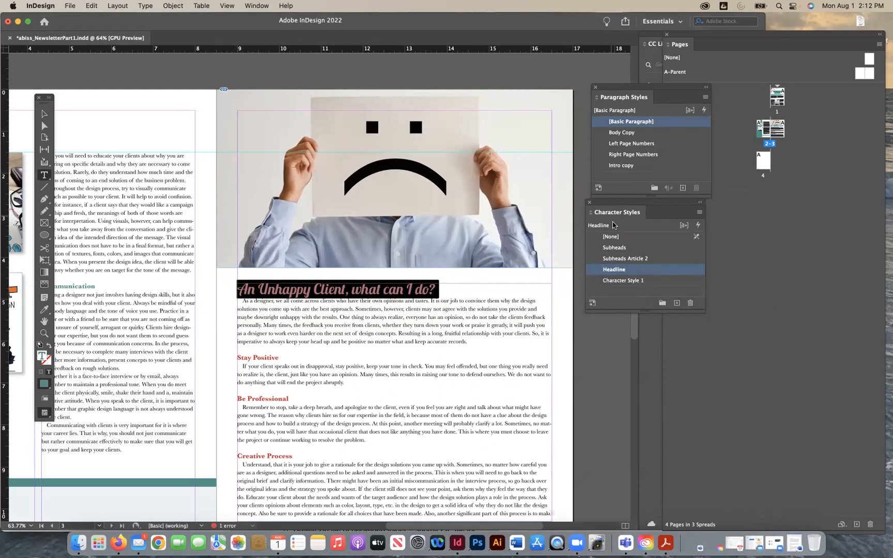
{"action": "left_click", "coordinate": [619, 281]}
{"action": "double_click", "coordinate": [619, 282]}
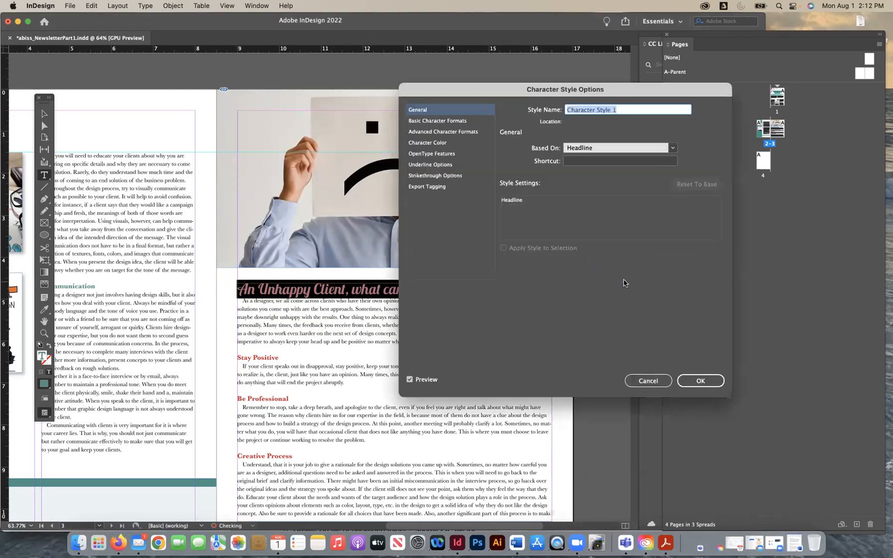
{"action": "type", "text": "Headli"}
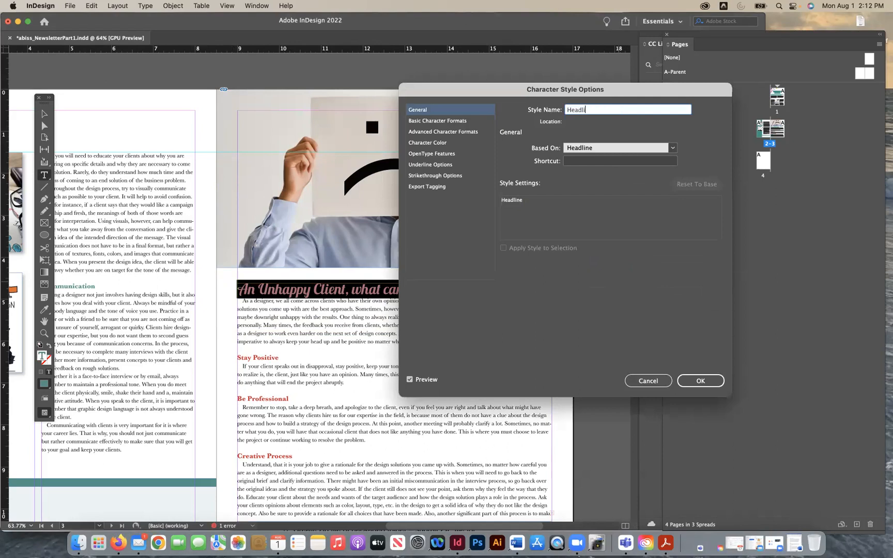
{"action": "type", "text": "ne 2"}
{"action": "left_click", "coordinate": [438, 143]}
{"action": "left_click", "coordinate": [582, 165]}
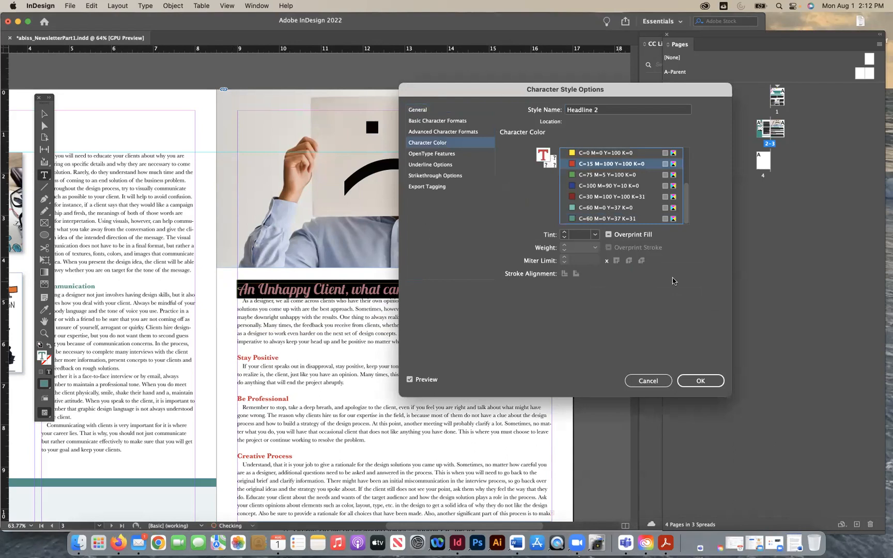
{"action": "left_click", "coordinate": [699, 381]}
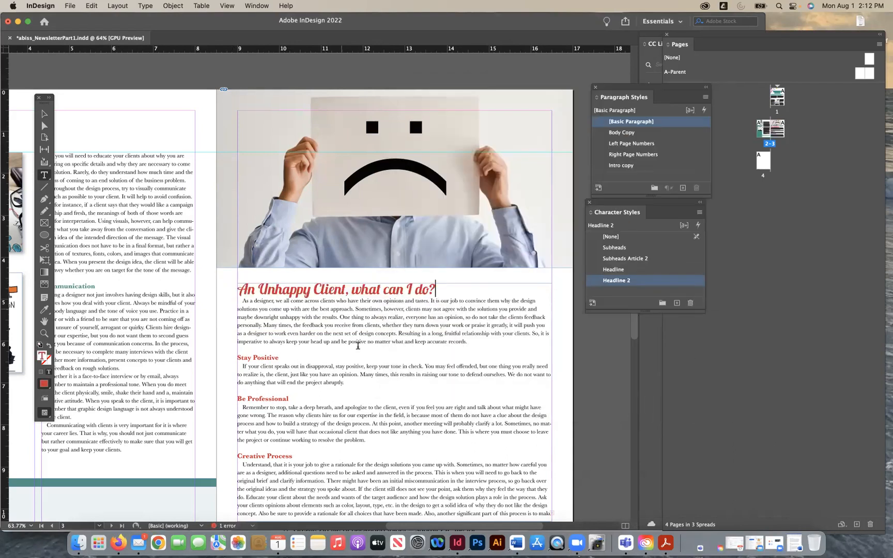
- Divide the article's text frame on page 3 into 3 columns in Text Frame Options
{"action": "left_click", "coordinate": [40, 113]}
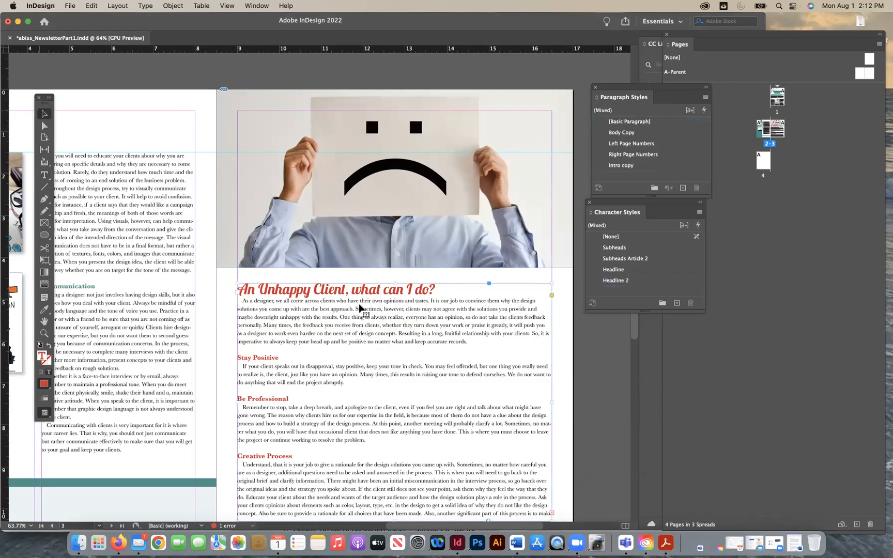
{"action": "scroll", "coordinate": [422, 394], "scroll_direction": "down", "scroll_amount": 2}
{"action": "scroll", "coordinate": [421, 394], "scroll_direction": "down", "scroll_amount": 4}
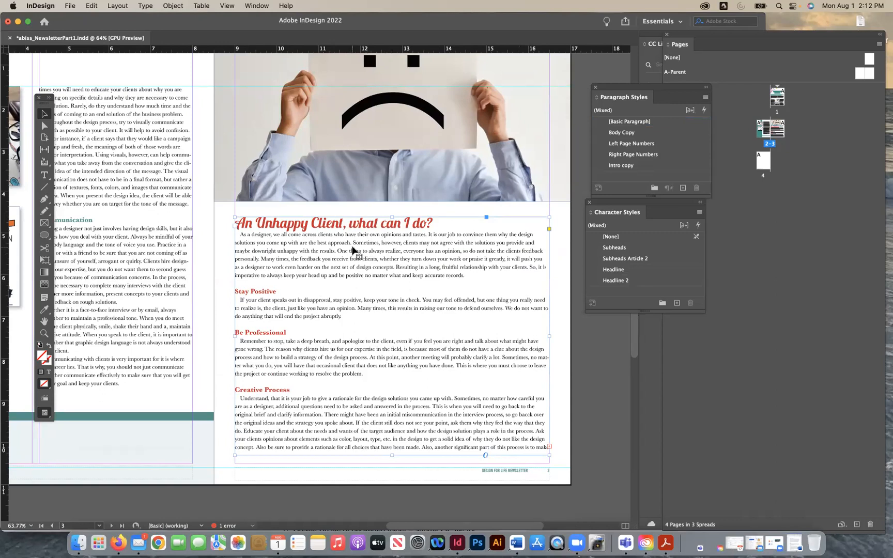
{"action": "left_click", "coordinate": [170, 6]}
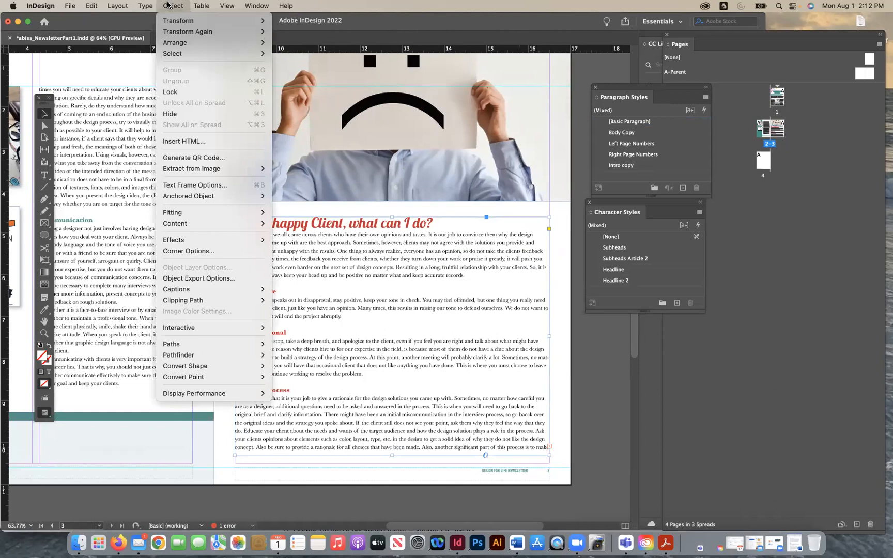
{"action": "left_click", "coordinate": [165, 6]}
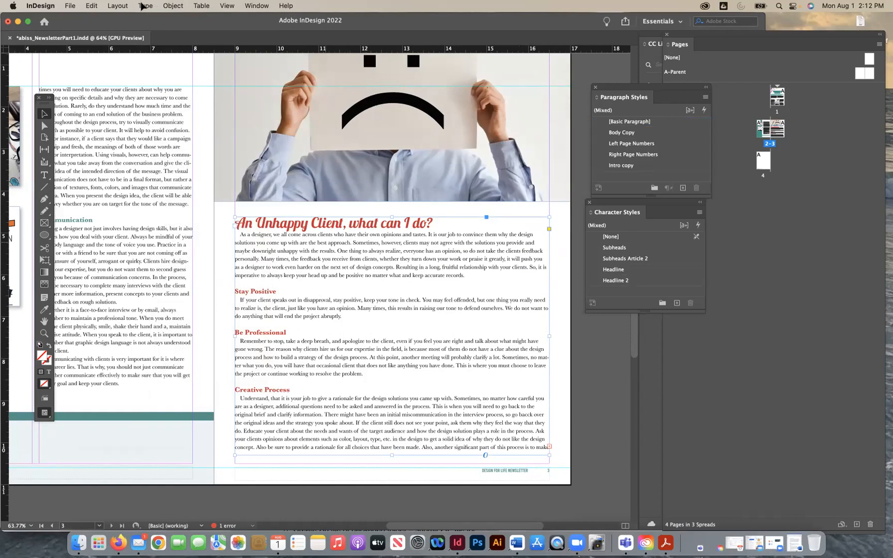
{"action": "left_click", "coordinate": [165, 6]}
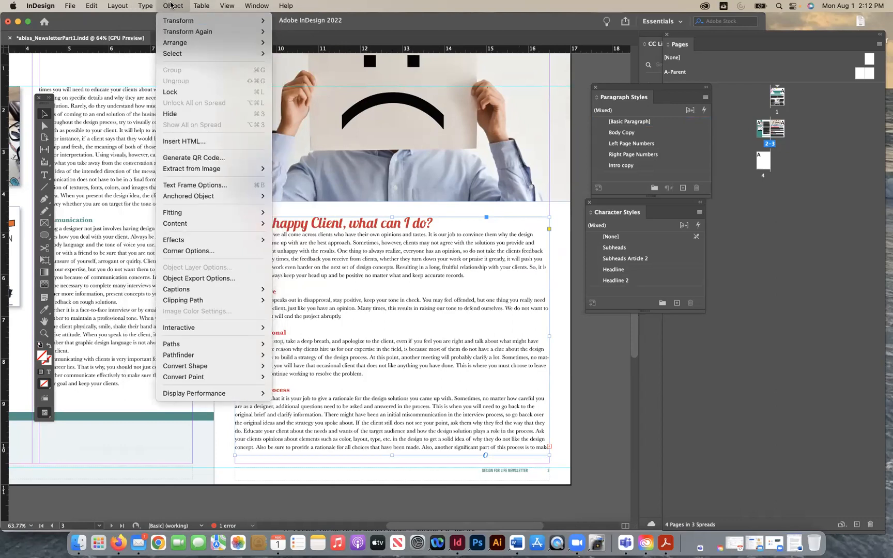
{"action": "left_click", "coordinate": [197, 186]}
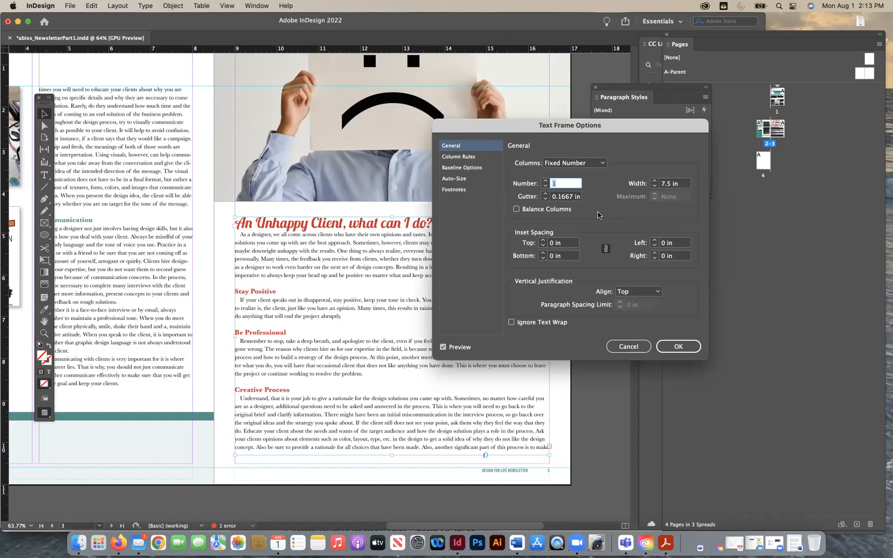
{"action": "left_click", "coordinate": [545, 181]}
{"action": "left_click", "coordinate": [545, 181]}
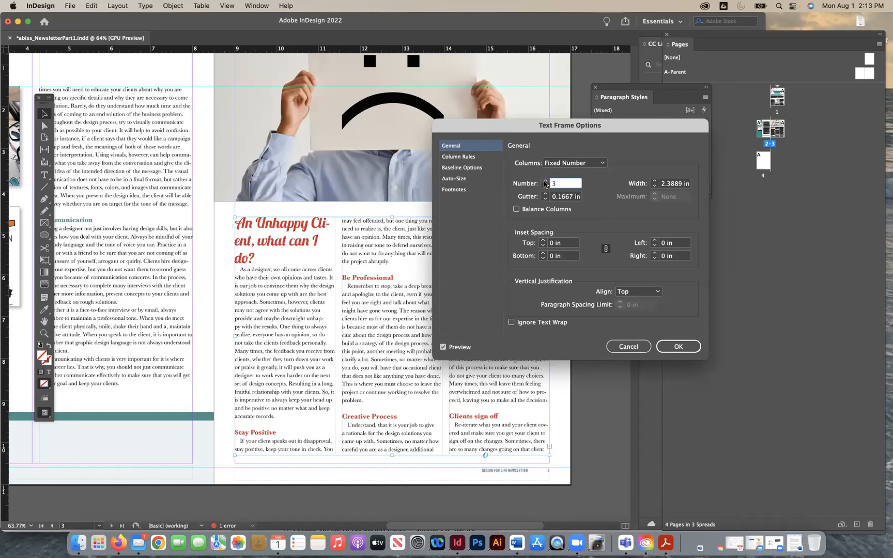
{"action": "left_click", "coordinate": [670, 351]}
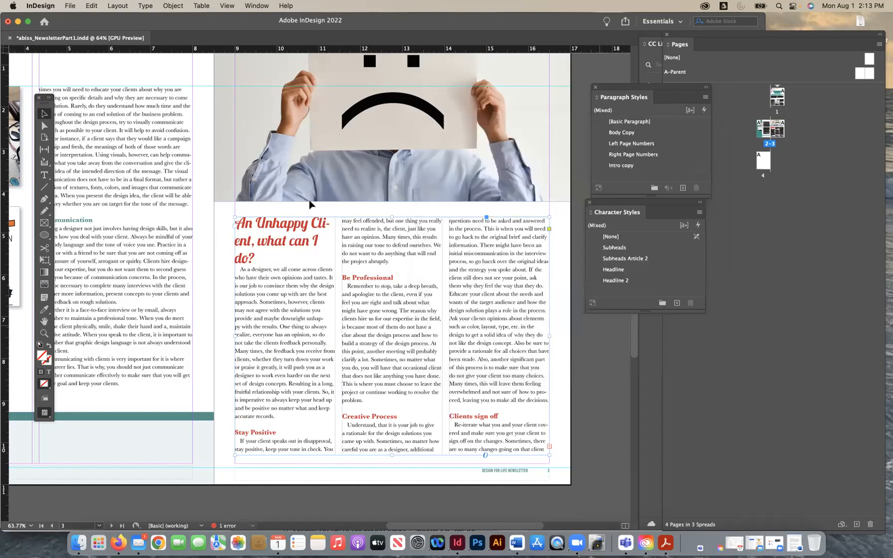
- Insert a forced line break before "Client" in the article title so the word is not hyphenated
{"action": "left_click", "coordinate": [44, 175]}
{"action": "left_click", "coordinate": [311, 223]}
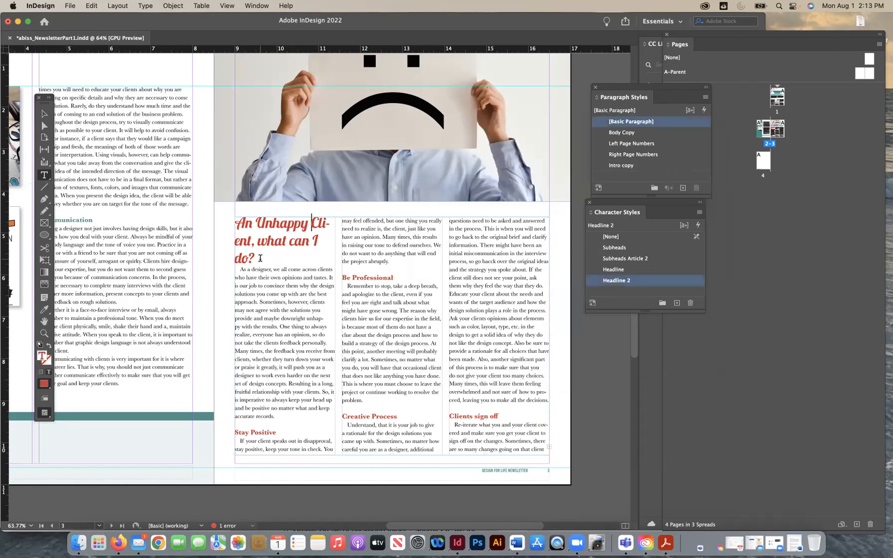
{"action": "key", "text": "shift+Return"}
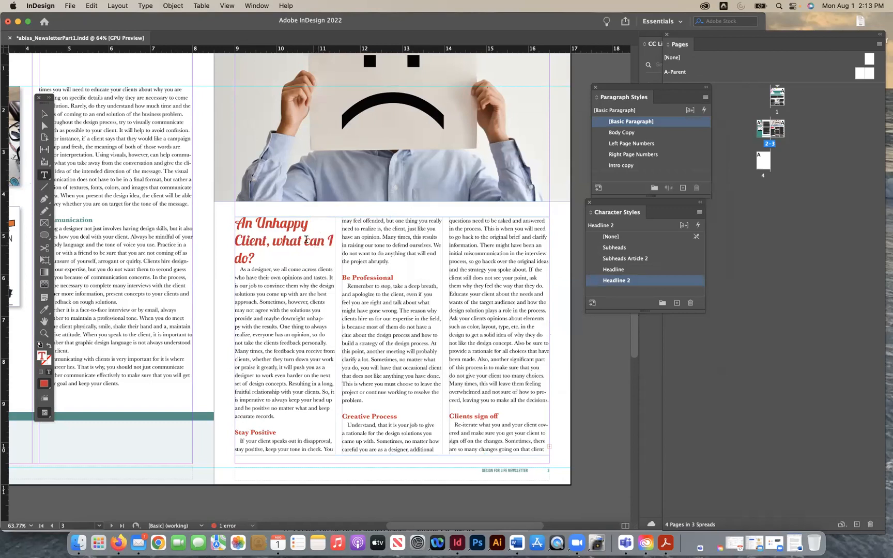
{"action": "left_click", "coordinate": [305, 240]}
{"action": "key", "text": "shift+Return"}
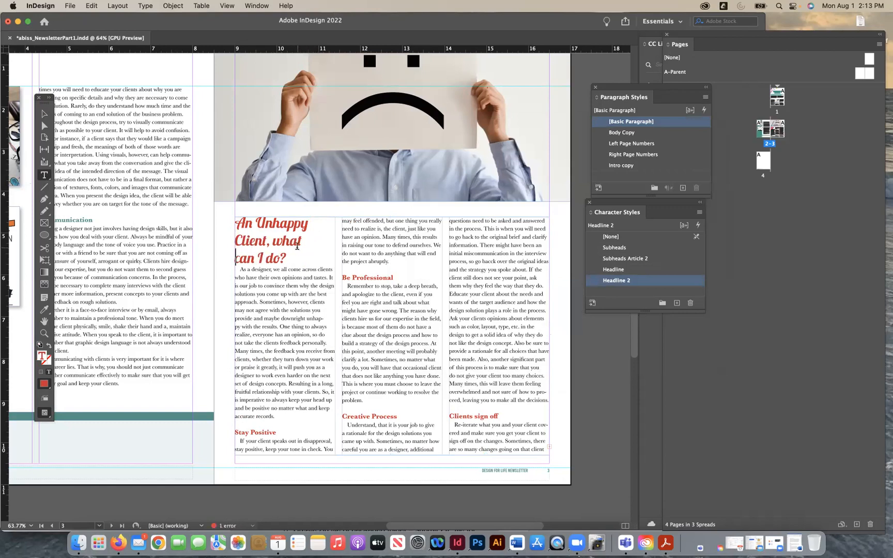
{"action": "key", "text": "super+z"}
{"action": "key", "text": "super+z"}
- Undo the line break before "Client", and cut the whole title and its leftover empty line out of the three-column text frame
{"action": "key", "text": "super+a"}
{"action": "key", "text": "super+c"}
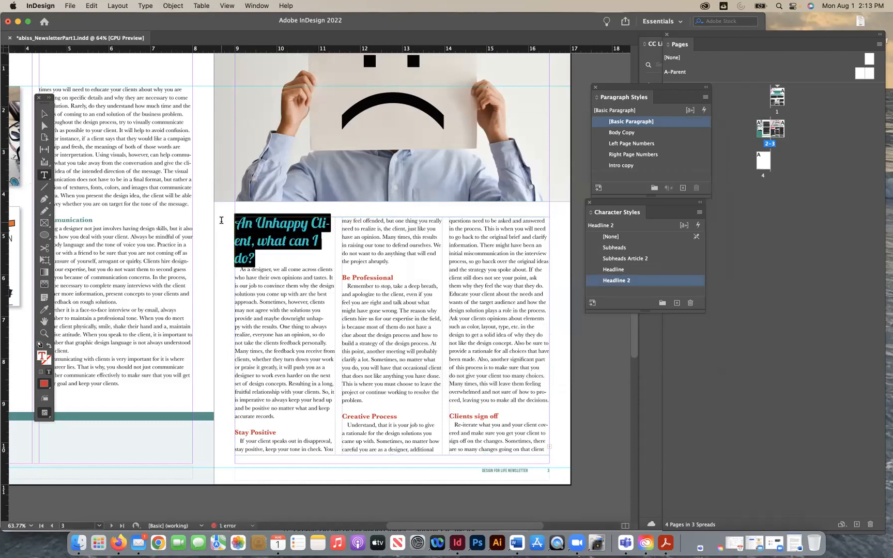
{"action": "key", "text": "BackSpace"}
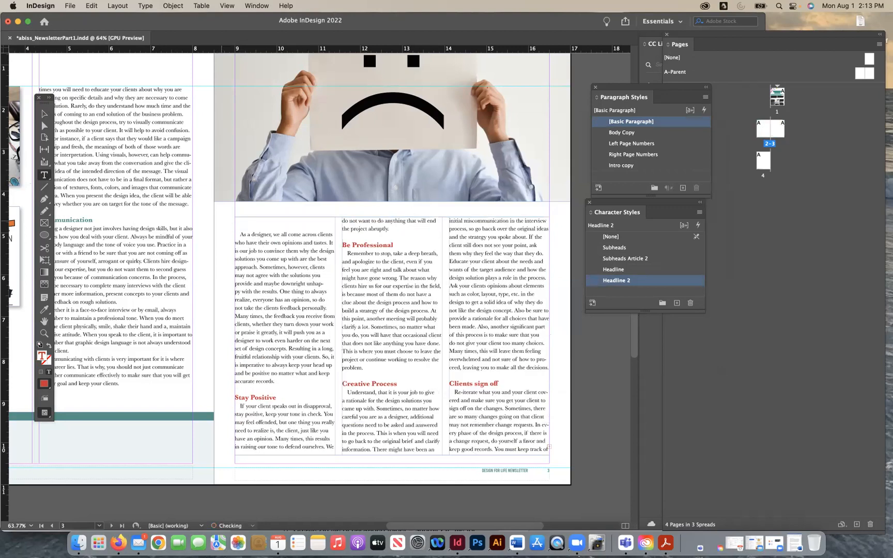
{"action": "key", "text": "BackSpace"}
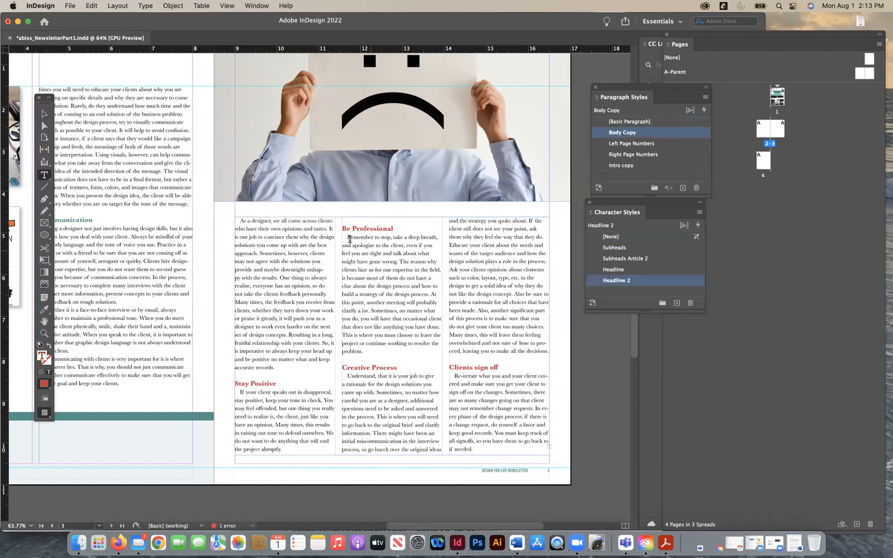
- Lower the top edge of the three-column frame and paste the cut title into a new text frame drawn across the page above it
{"action": "left_click", "coordinate": [45, 119]}
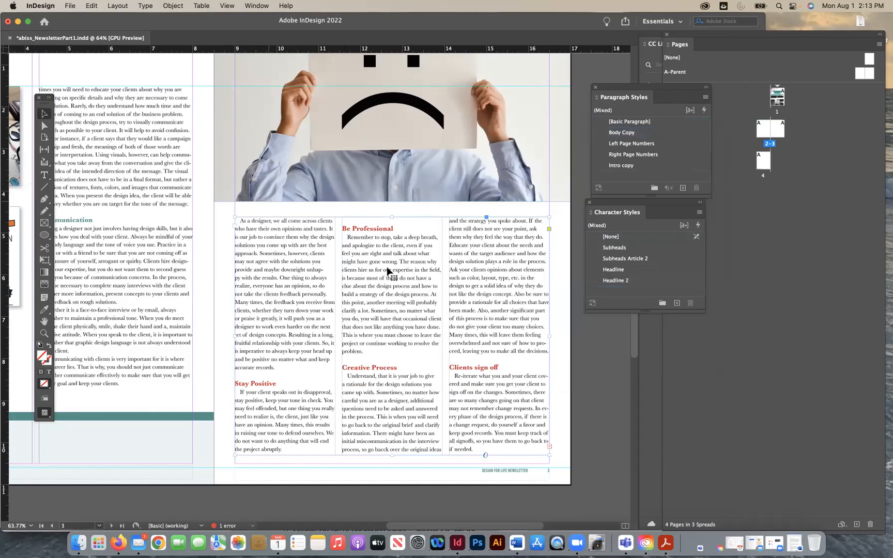
{"action": "left_click_drag", "start_coordinate": [392, 217], "coordinate": [396, 293]}
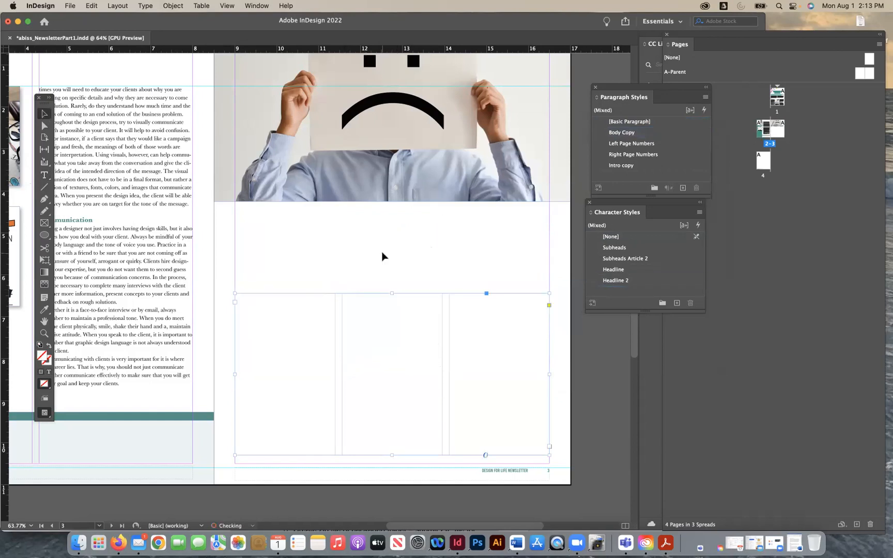
{"action": "left_click", "coordinate": [44, 174]}
{"action": "left_click_drag", "start_coordinate": [236, 213], "coordinate": [547, 277]}
{"action": "key", "text": "super+v"}
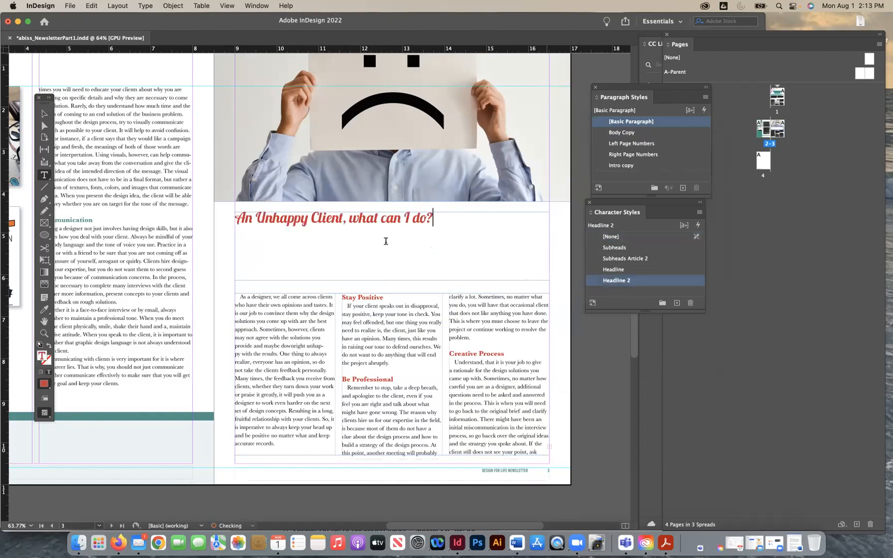
- Shorten the title frame to fit its single line, and move the three-column frame up beneath it, extending its bottom edge down to the page's lower margin area
{"action": "left_click", "coordinate": [45, 114]}
{"action": "left_click_drag", "start_coordinate": [392, 280], "coordinate": [382, 230]}
{"action": "left_click_drag", "start_coordinate": [392, 300], "coordinate": [392, 251]}
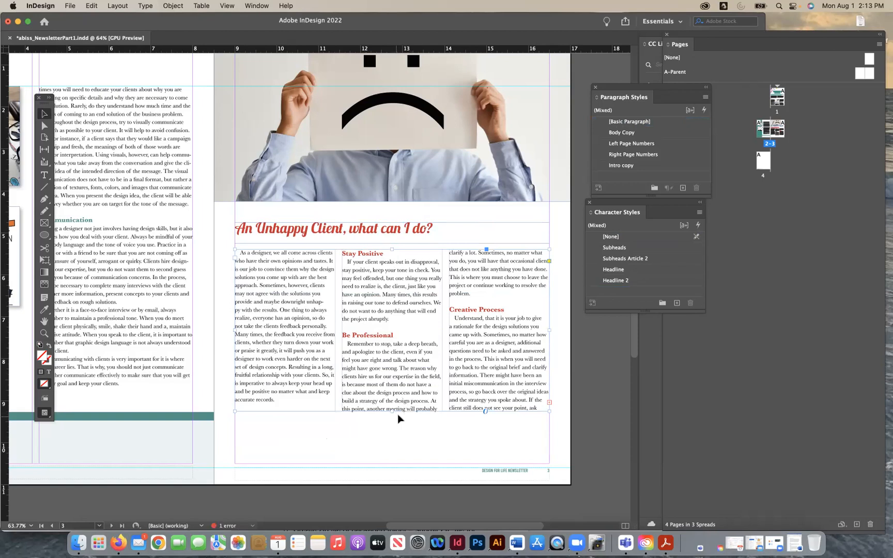
{"action": "left_click_drag", "start_coordinate": [392, 411], "coordinate": [394, 455]}
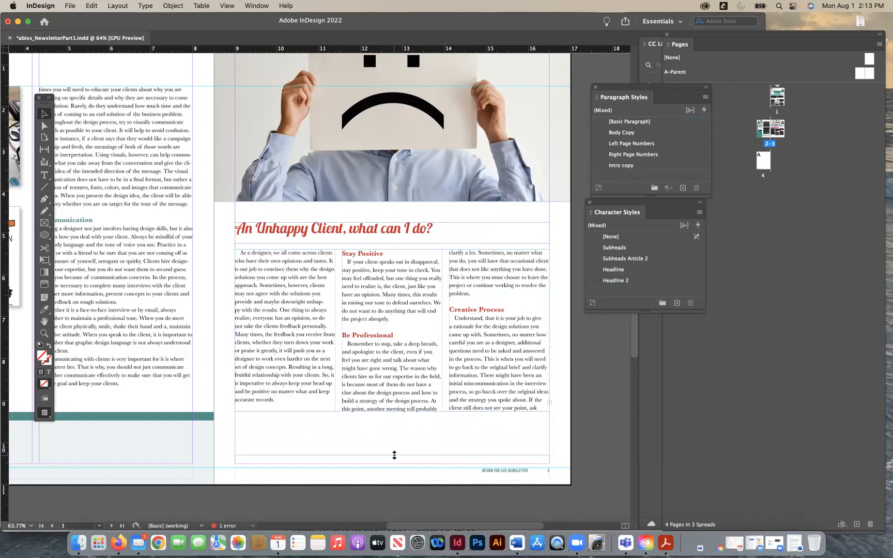
{"action": "left_click", "coordinate": [573, 403]}
- Examine the article layout on page 3 and the end of its third column for overset text
{"action": "scroll", "coordinate": [414, 399], "scroll_direction": "up", "scroll_amount": 3}
{"action": "scroll", "coordinate": [414, 398], "scroll_direction": "left", "scroll_amount": 3}
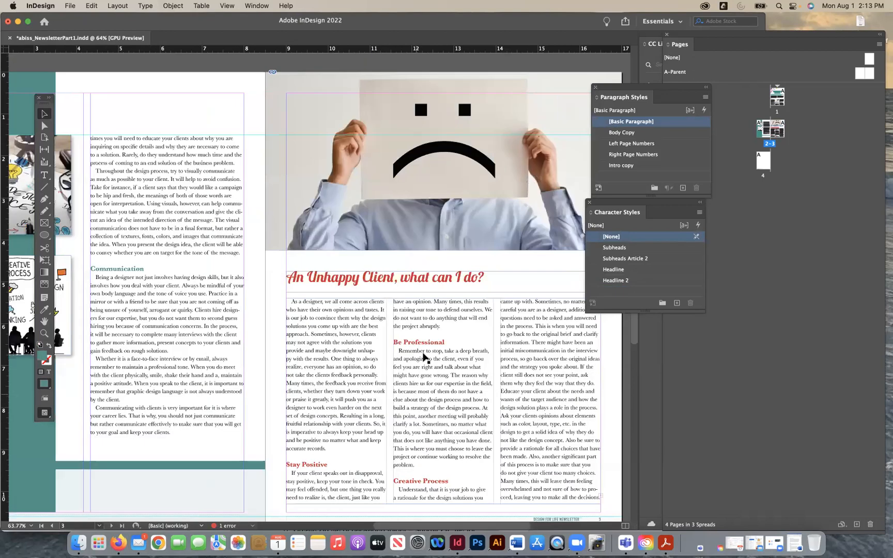
{"action": "scroll", "coordinate": [424, 357], "scroll_direction": "down", "scroll_amount": 3}
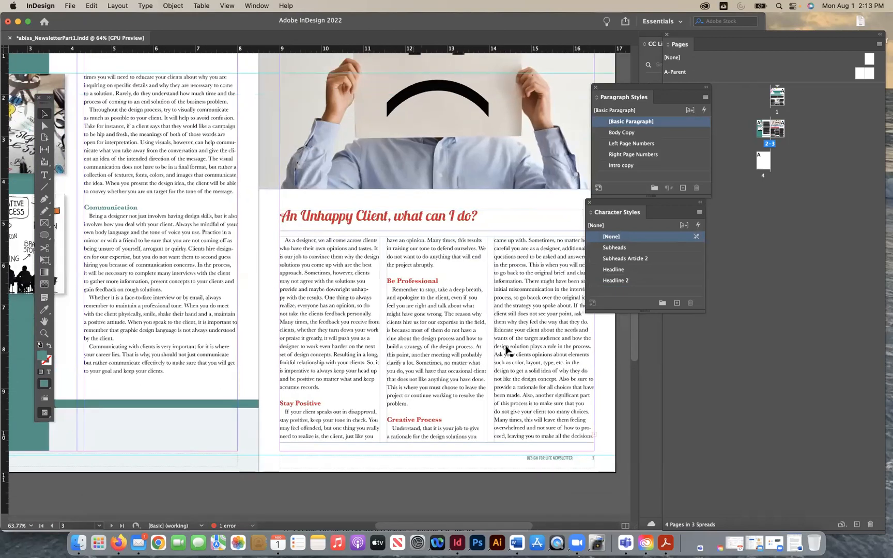
{"action": "left_click", "coordinate": [541, 381]}
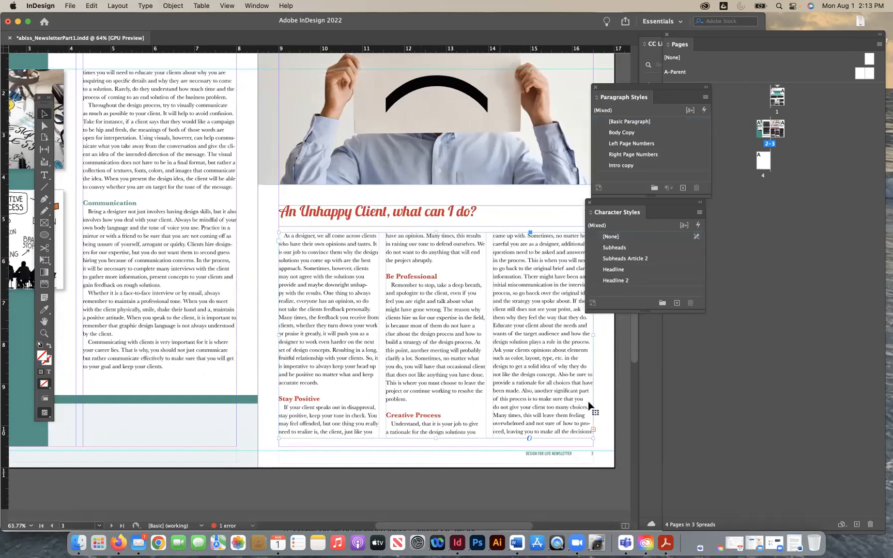
{"action": "scroll", "coordinate": [553, 438], "scroll_direction": "right", "scroll_amount": 4}
{"action": "scroll", "coordinate": [553, 438], "scroll_direction": "down", "scroll_amount": 3}
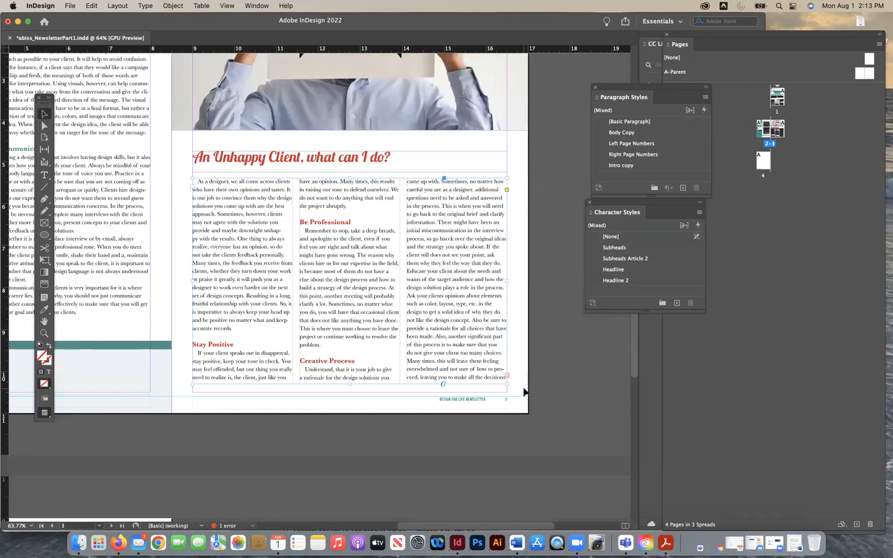
{"action": "key", "text": "super+equal"}
{"action": "key", "text": "super+equal"}
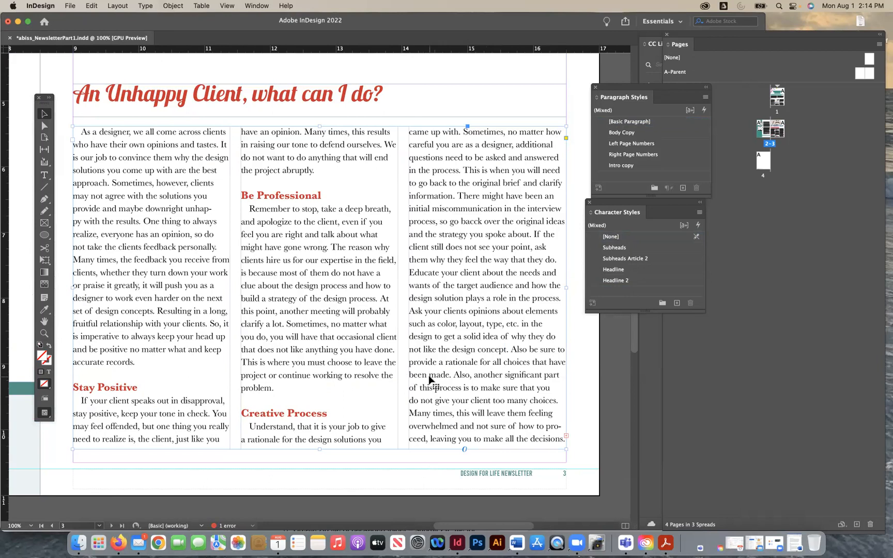
{"action": "key", "text": "super+minus"}
{"action": "key", "text": "super+minus"}
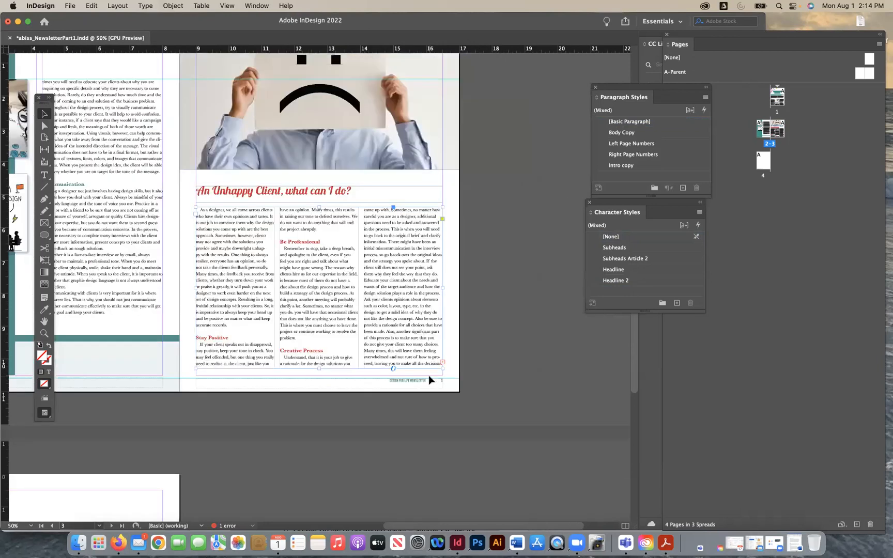
- Draw a text frame on page 4 spanning the margins, about 7.5 inches wide and ending slightly above the bottom margin
{"action": "scroll", "coordinate": [429, 380], "scroll_direction": "down", "scroll_amount": 5}
{"action": "scroll", "coordinate": [130, 432], "scroll_direction": "down", "scroll_amount": 5}
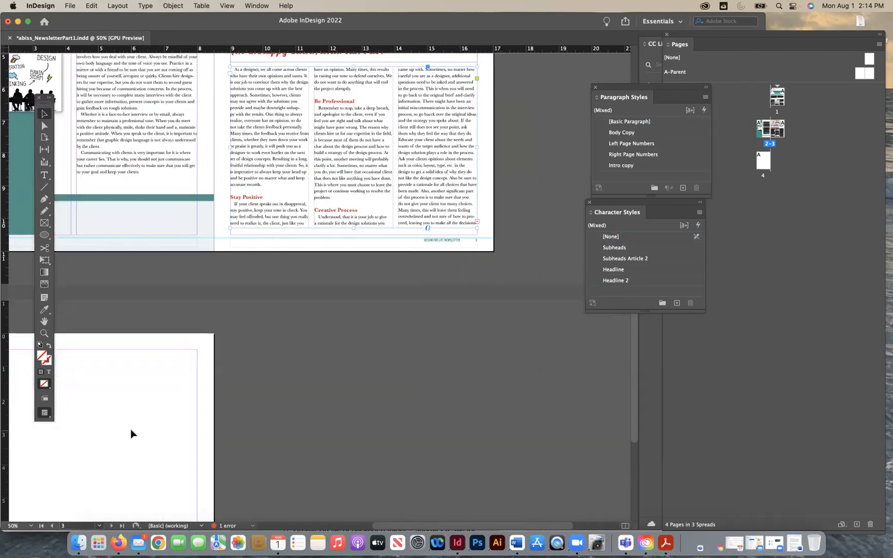
{"action": "scroll", "coordinate": [131, 432], "scroll_direction": "left", "scroll_amount": 3}
{"action": "left_click", "coordinate": [121, 382]}
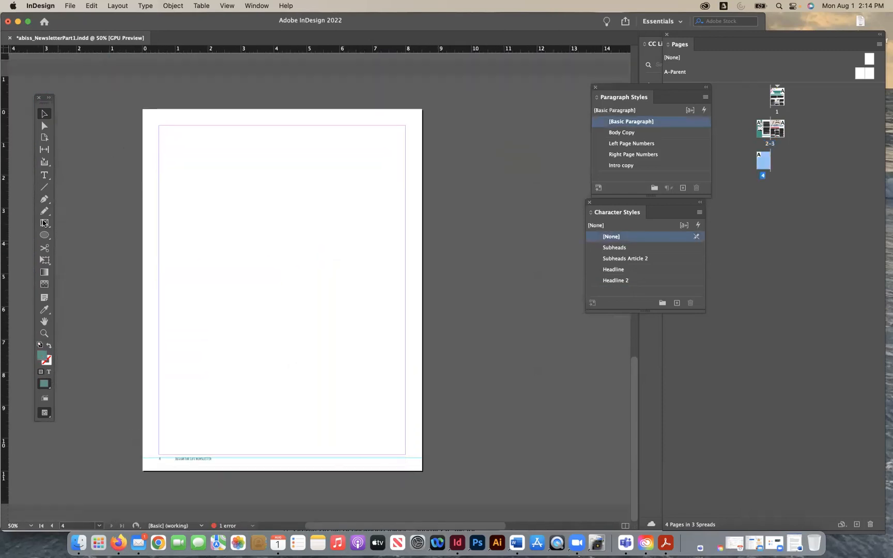
{"action": "left_click", "coordinate": [44, 177]}
{"action": "left_click_drag", "start_coordinate": [160, 126], "coordinate": [406, 445]}
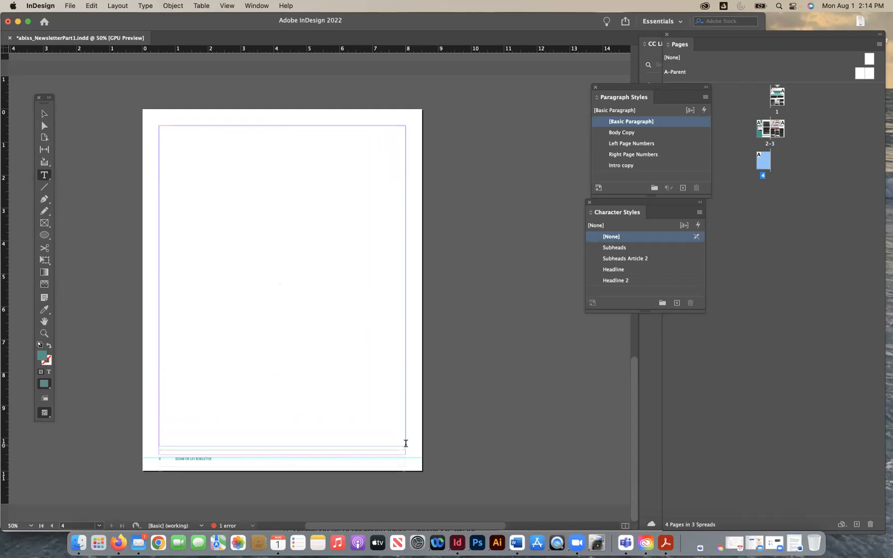
{"action": "left_click", "coordinate": [45, 112]}
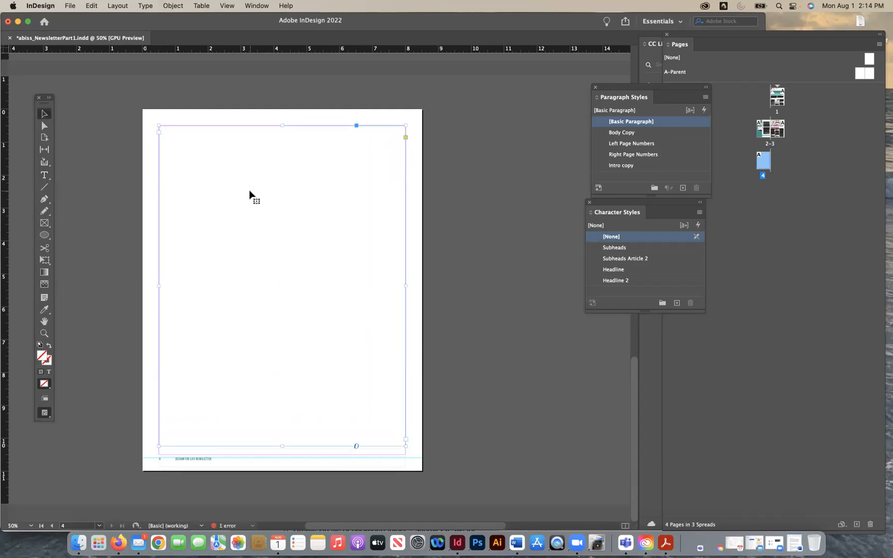
- Thread the overset text from the three-column frame on page 3 into the empty text frame on page 4
{"action": "scroll", "coordinate": [249, 190], "scroll_direction": "up", "scroll_amount": 8}
{"action": "scroll", "coordinate": [249, 190], "scroll_direction": "right", "scroll_amount": 5}
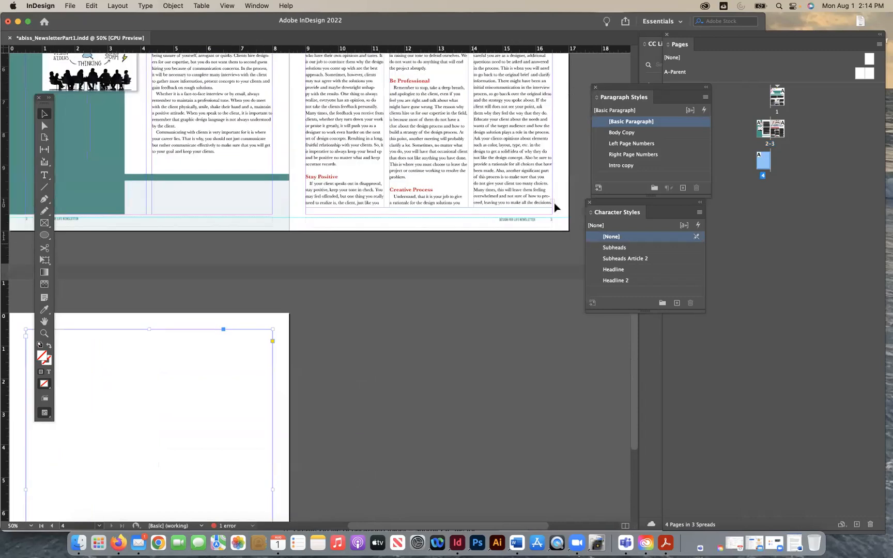
{"action": "left_click", "coordinate": [555, 203]}
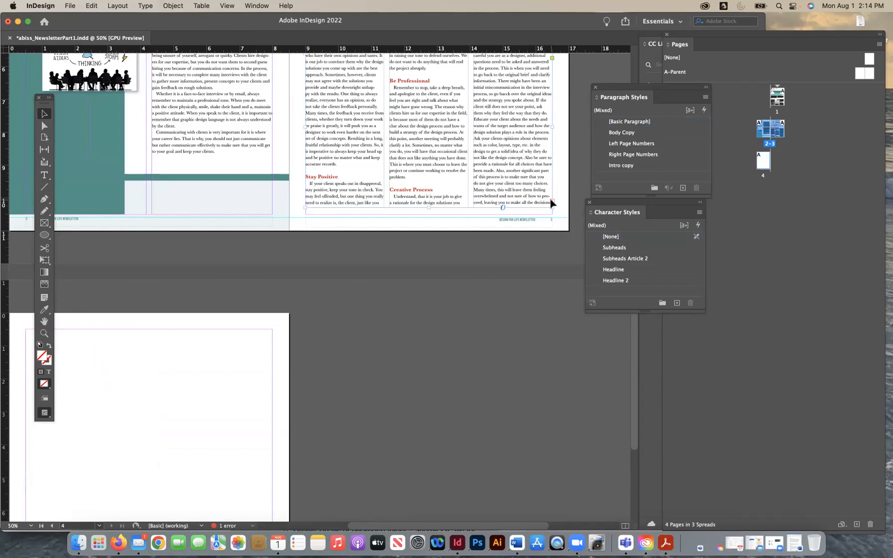
{"action": "left_click", "coordinate": [553, 202]}
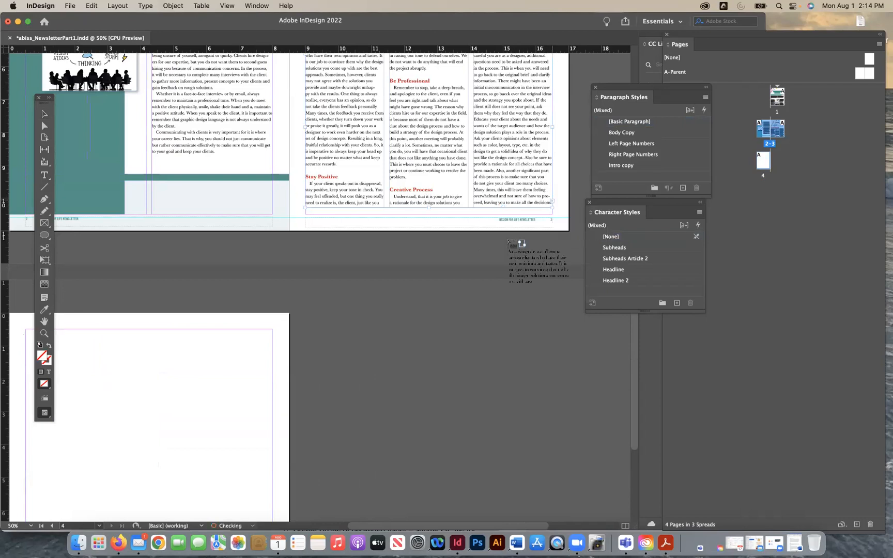
{"action": "scroll", "coordinate": [454, 315], "scroll_direction": "down", "scroll_amount": 4}
{"action": "scroll", "coordinate": [454, 315], "scroll_direction": "right", "scroll_amount": 2}
{"action": "scroll", "coordinate": [444, 307], "scroll_direction": "down", "scroll_amount": 4}
{"action": "scroll", "coordinate": [444, 308], "scroll_direction": "left", "scroll_amount": 2}
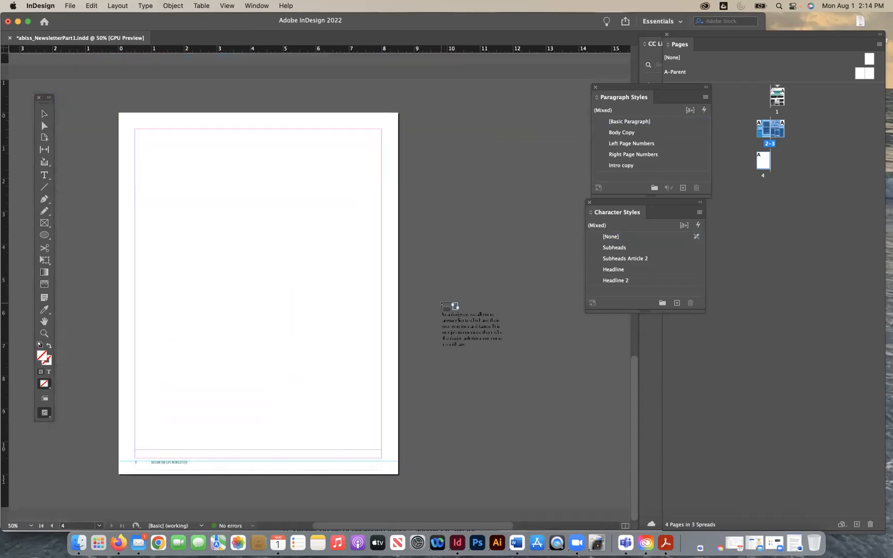
{"action": "left_click", "coordinate": [222, 188]}
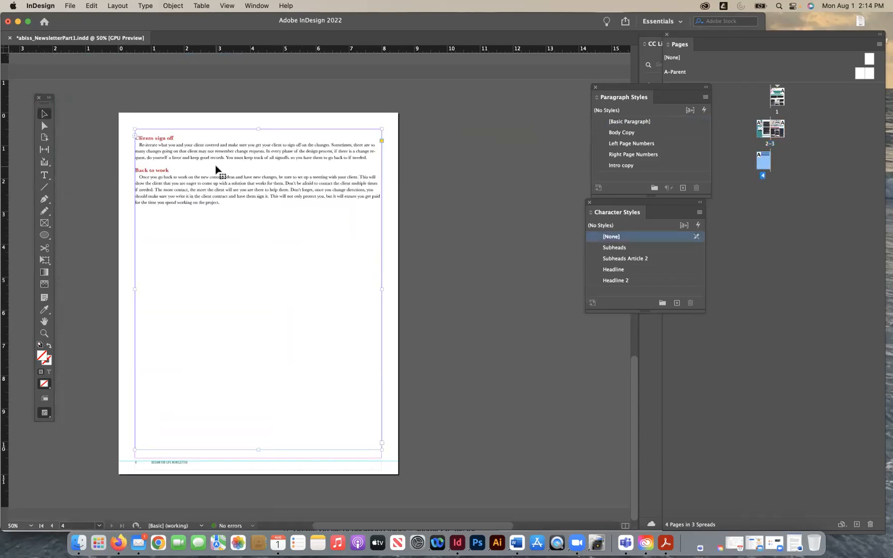
{"action": "left_click", "coordinate": [470, 194]}
- Lower the top edge of the three-column frame on page 3 so more of the article flows onto page 4
{"action": "scroll", "coordinate": [470, 193], "scroll_direction": "up", "scroll_amount": 6}
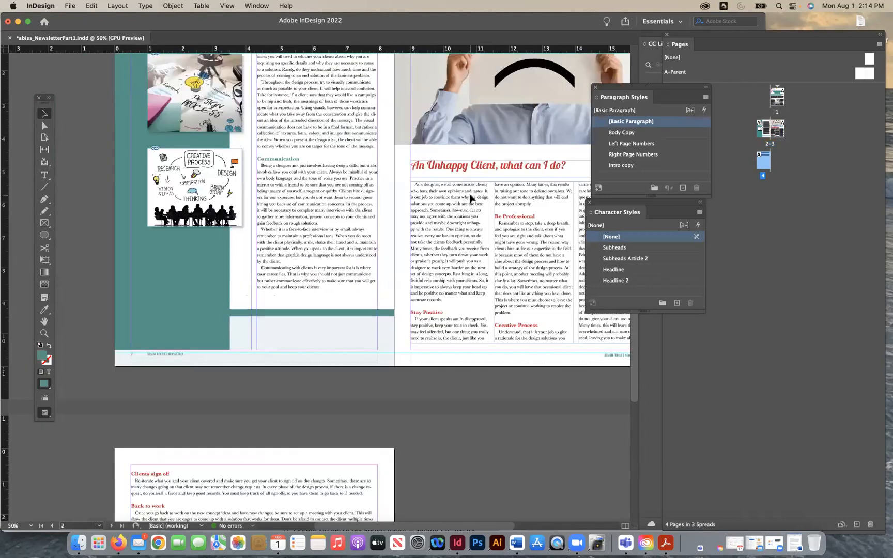
{"action": "scroll", "coordinate": [470, 195], "scroll_direction": "down", "scroll_amount": 4}
{"action": "scroll", "coordinate": [469, 195], "scroll_direction": "right", "scroll_amount": 1}
{"action": "left_click", "coordinate": [470, 197]}
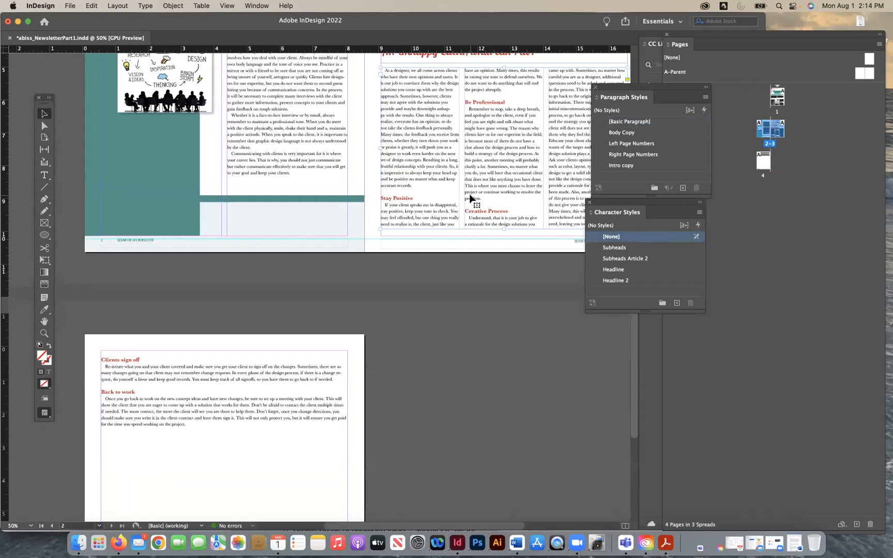
{"action": "scroll", "coordinate": [509, 105], "scroll_direction": "up", "scroll_amount": 1}
{"action": "left_click_drag", "start_coordinate": [502, 81], "coordinate": [498, 111]}
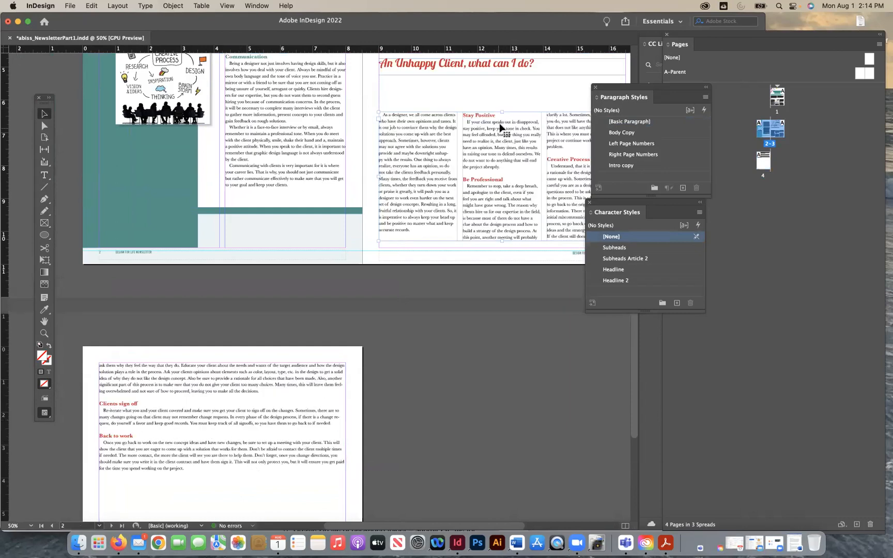
{"action": "left_click_drag", "start_coordinate": [501, 112], "coordinate": [501, 129]}
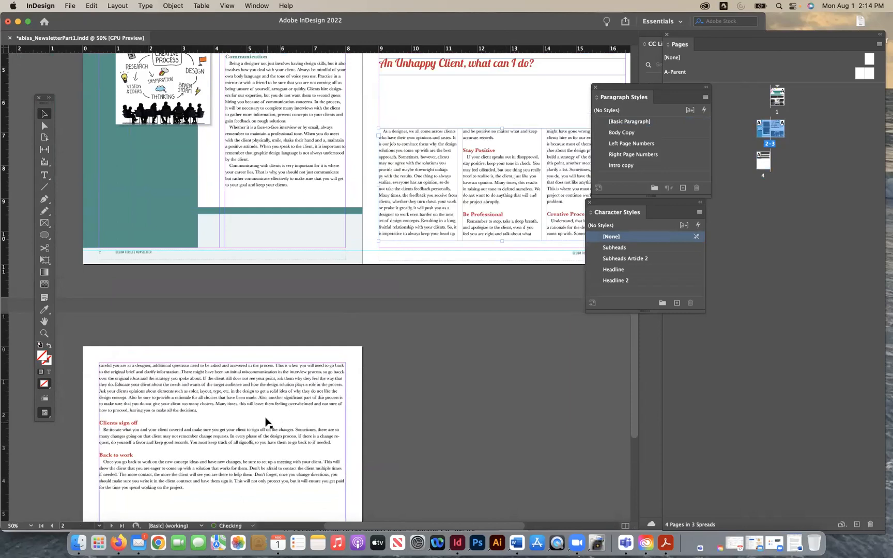
{"action": "left_click", "coordinate": [476, 331]}
- Move the title "An Unhappy Client, what can I do?" down closer to the three text columns on page 3
{"action": "scroll", "coordinate": [476, 334], "scroll_direction": "up", "scroll_amount": 5}
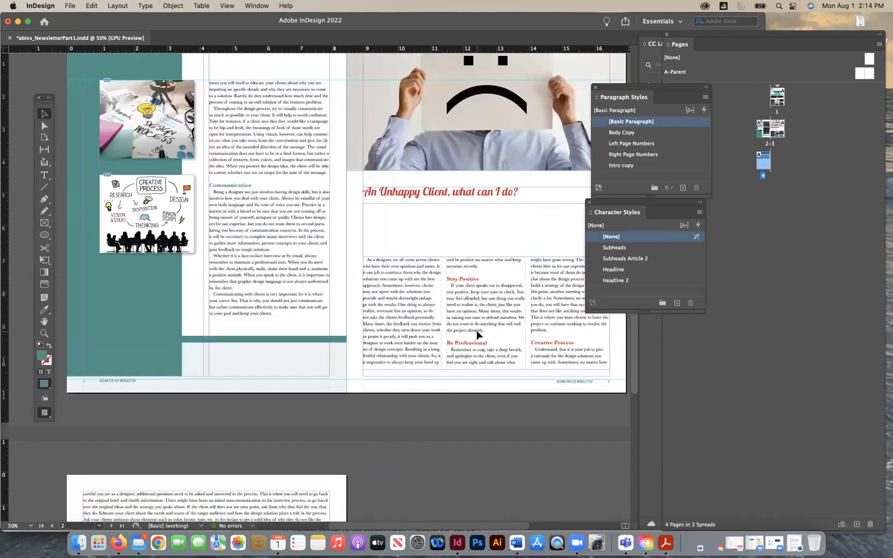
{"action": "scroll", "coordinate": [476, 335], "scroll_direction": "up", "scroll_amount": 2}
{"action": "scroll", "coordinate": [476, 335], "scroll_direction": "right", "scroll_amount": 2}
{"action": "scroll", "coordinate": [408, 225], "scroll_direction": "down", "scroll_amount": 1}
{"action": "scroll", "coordinate": [408, 226], "scroll_direction": "right", "scroll_amount": 1}
{"action": "left_click_drag", "start_coordinate": [402, 224], "coordinate": [403, 259]}
- Extend the bottom of the sad-face photo's frame on page 3 down toward the title, and shift the title slightly lower
{"action": "left_click", "coordinate": [434, 199]}
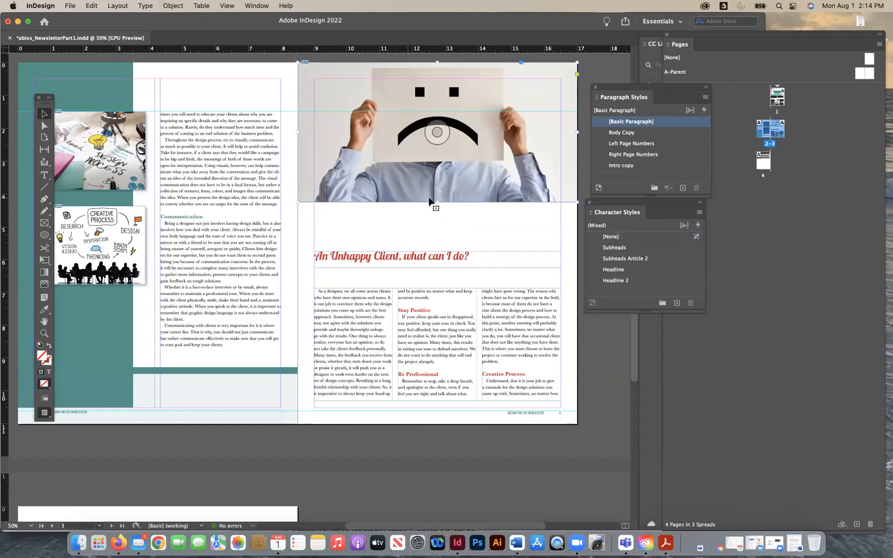
{"action": "left_click_drag", "start_coordinate": [437, 202], "coordinate": [426, 269]}
{"action": "left_click", "coordinate": [460, 463]}
{"action": "left_click", "coordinate": [441, 239]}
{"action": "left_click", "coordinate": [437, 267]}
{"action": "left_click", "coordinate": [434, 439]}
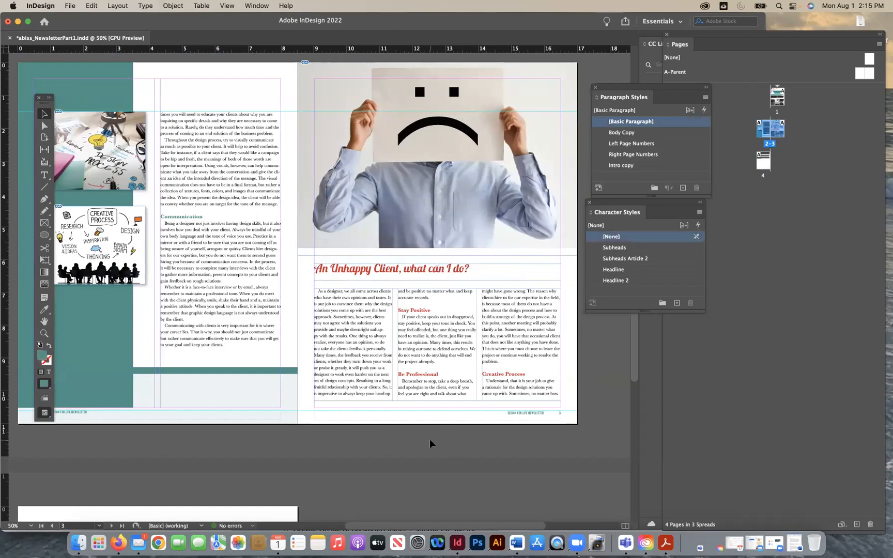
- Review the newsletter layout across its pages, including the continued article text on page 4
{"action": "scroll", "coordinate": [430, 444], "scroll_direction": "up", "scroll_amount": 1}
{"action": "scroll", "coordinate": [389, 428], "scroll_direction": "down", "scroll_amount": 10}
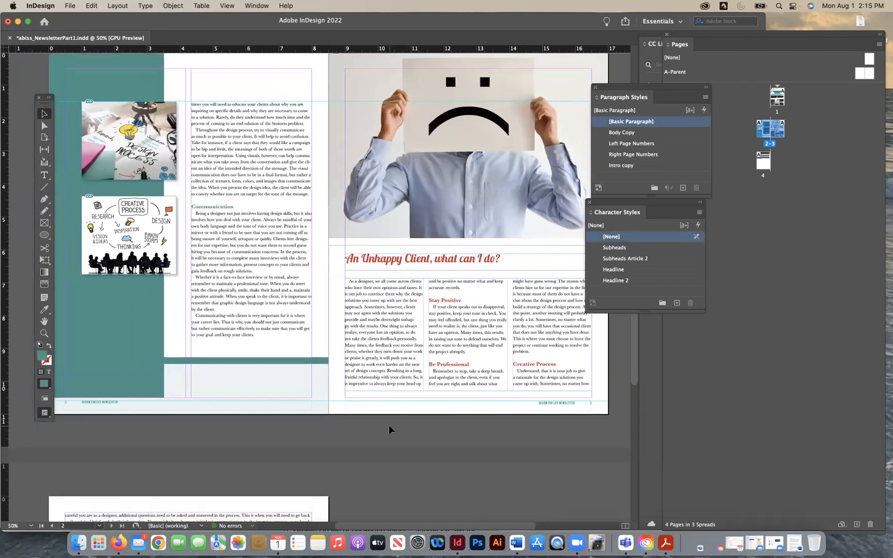
{"action": "scroll", "coordinate": [389, 428], "scroll_direction": "up", "scroll_amount": 10}
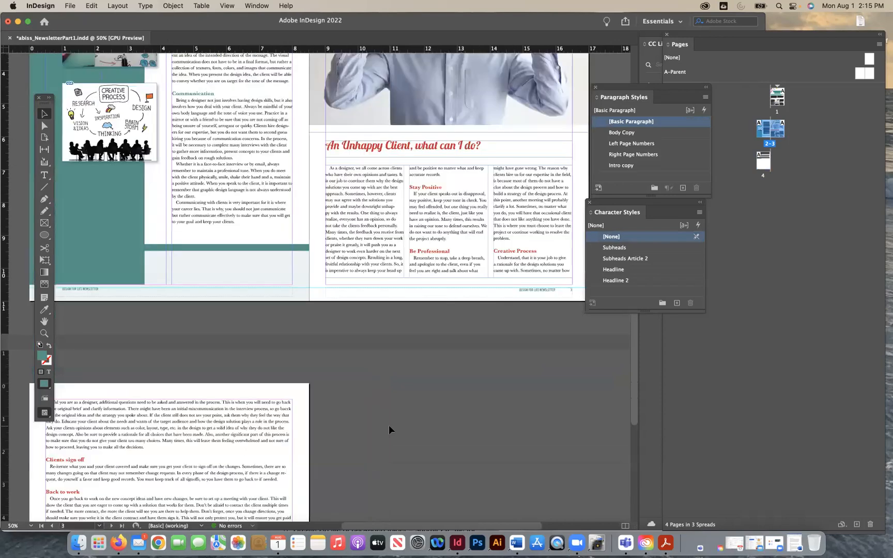
{"action": "scroll", "coordinate": [391, 429], "scroll_direction": "up", "scroll_amount": 6}
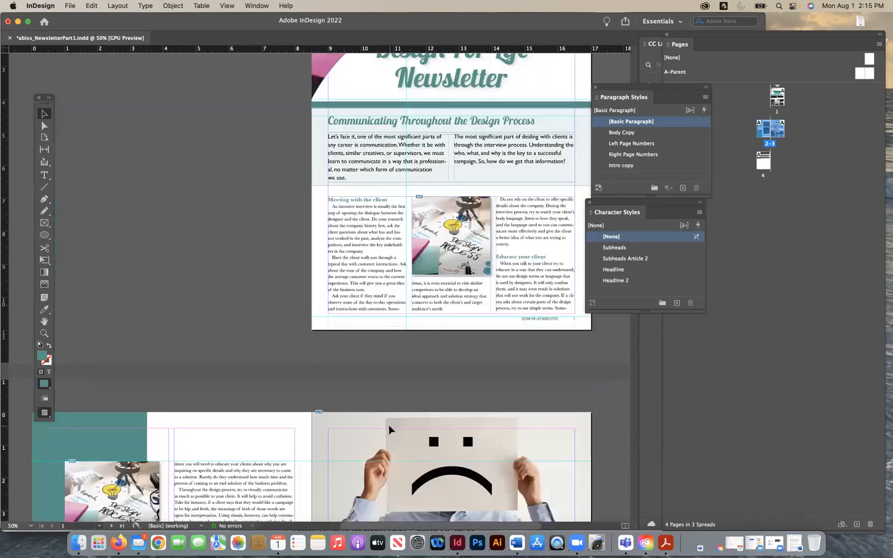
{"action": "scroll", "coordinate": [390, 429], "scroll_direction": "down", "scroll_amount": 10}
{"action": "scroll", "coordinate": [389, 429], "scroll_direction": "down", "scroll_amount": 8}
{"action": "scroll", "coordinate": [389, 429], "scroll_direction": "left", "scroll_amount": 3}
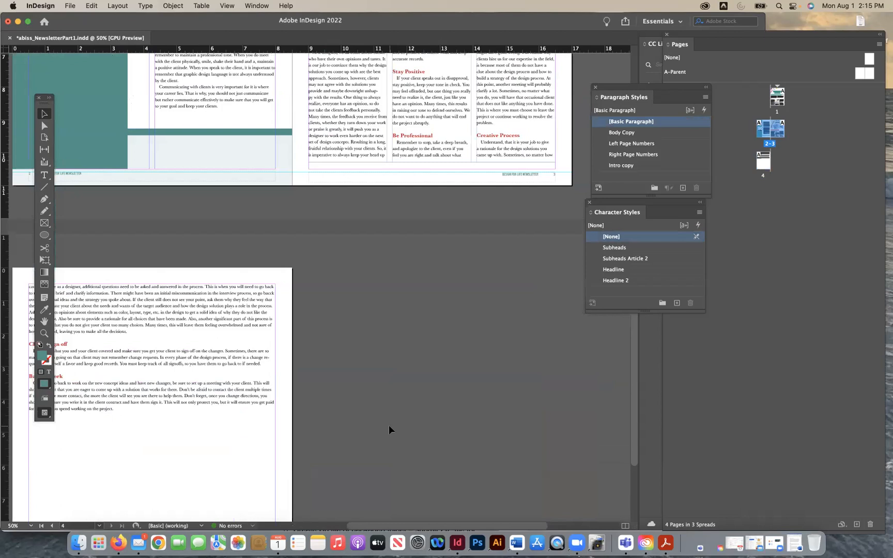
- Add a vertical ruler guide on page 4 in line with the inner edge of page 2's teal panel
{"action": "scroll", "coordinate": [389, 430], "scroll_direction": "down", "scroll_amount": 2}
{"action": "scroll", "coordinate": [388, 430], "scroll_direction": "left", "scroll_amount": 1}
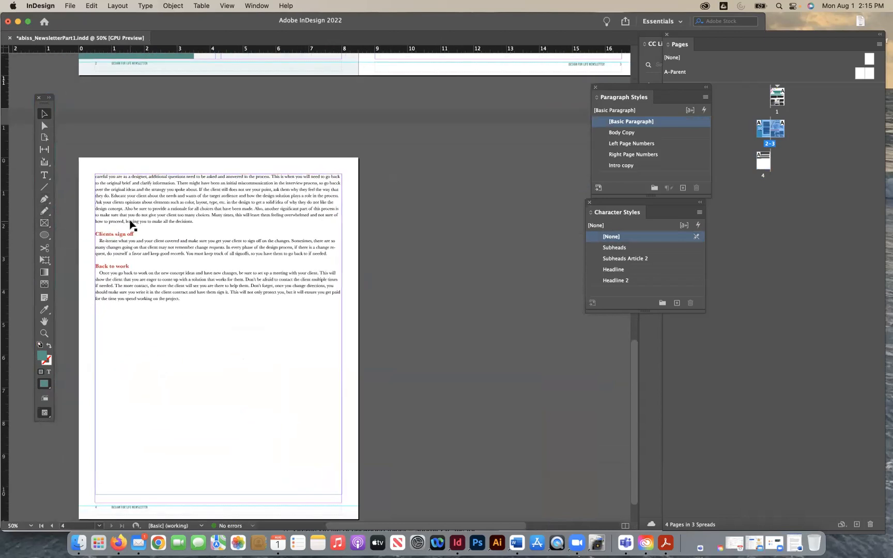
{"action": "scroll", "coordinate": [34, 162], "scroll_direction": "down", "scroll_amount": 2}
{"action": "scroll", "coordinate": [34, 163], "scroll_direction": "left", "scroll_amount": 2}
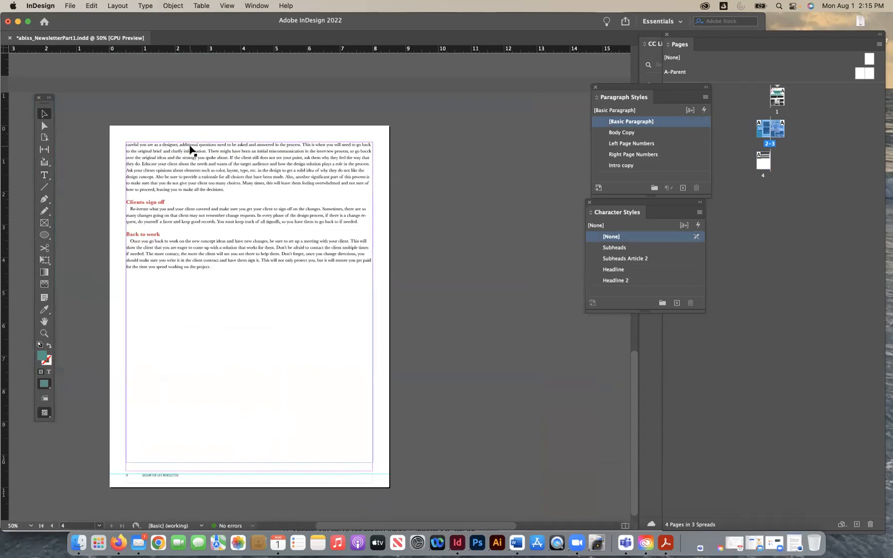
{"action": "scroll", "coordinate": [190, 150], "scroll_direction": "up", "scroll_amount": 15}
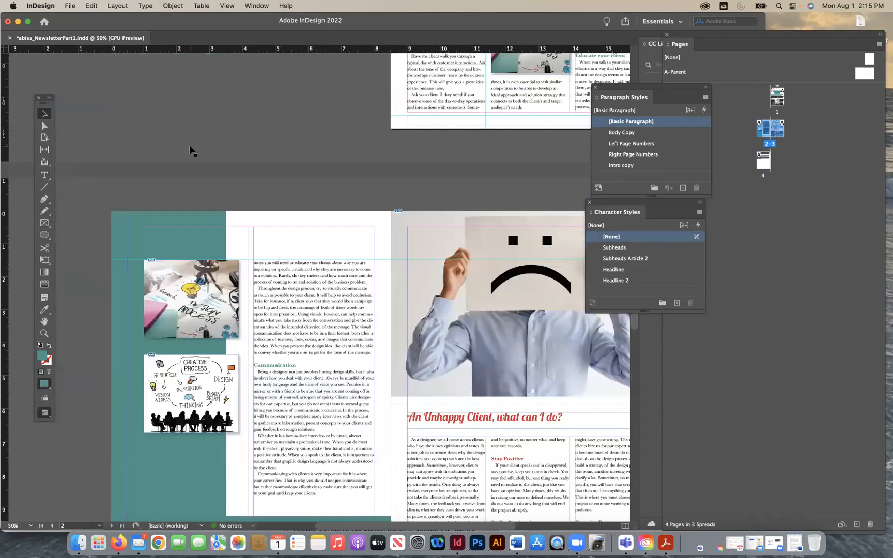
{"action": "scroll", "coordinate": [179, 288], "scroll_direction": "down", "scroll_amount": 15}
{"action": "left_click_drag", "start_coordinate": [7, 371], "coordinate": [229, 374]}
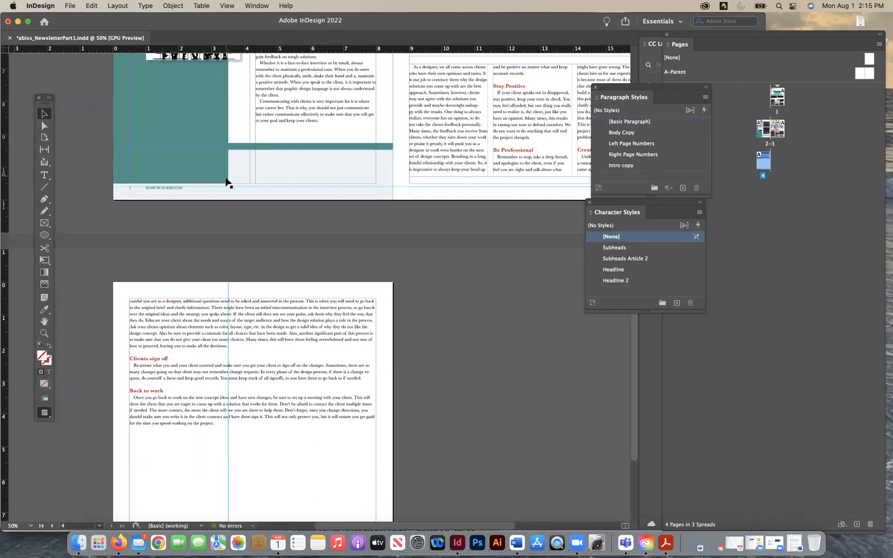
- Draw an empty rectangle frame over the full height of page 4, from the outer page edge to the vertical guide
{"action": "scroll", "coordinate": [235, 399], "scroll_direction": "down", "scroll_amount": 5}
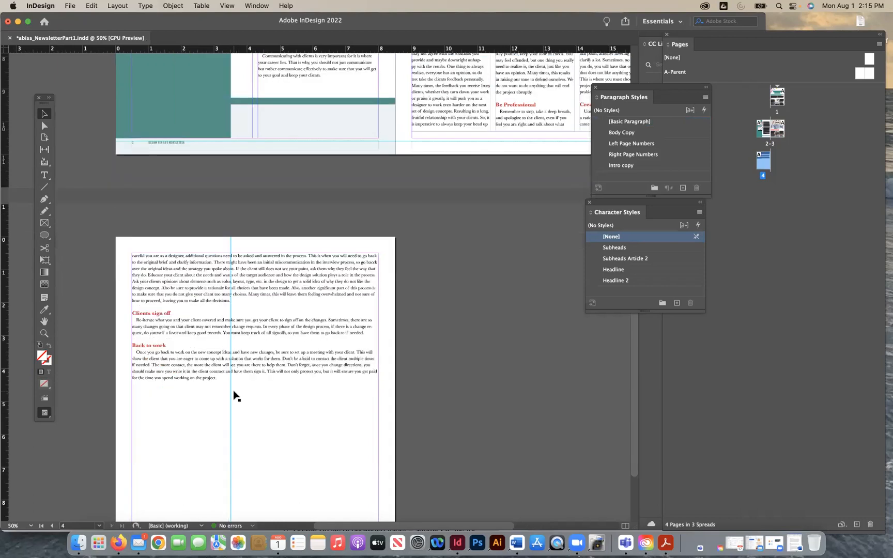
{"action": "left_click", "coordinate": [44, 222]}
{"action": "left_click_drag", "start_coordinate": [123, 146], "coordinate": [235, 502]}
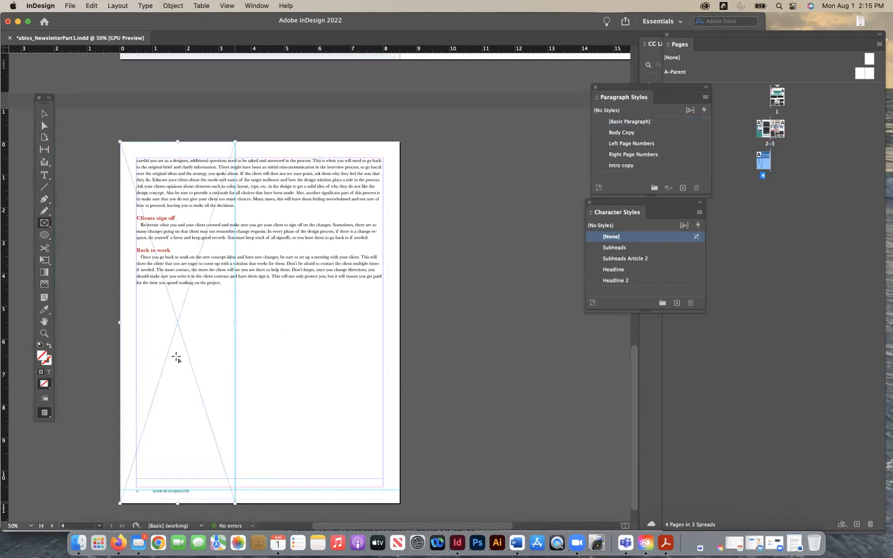
{"action": "left_click", "coordinate": [45, 114]}
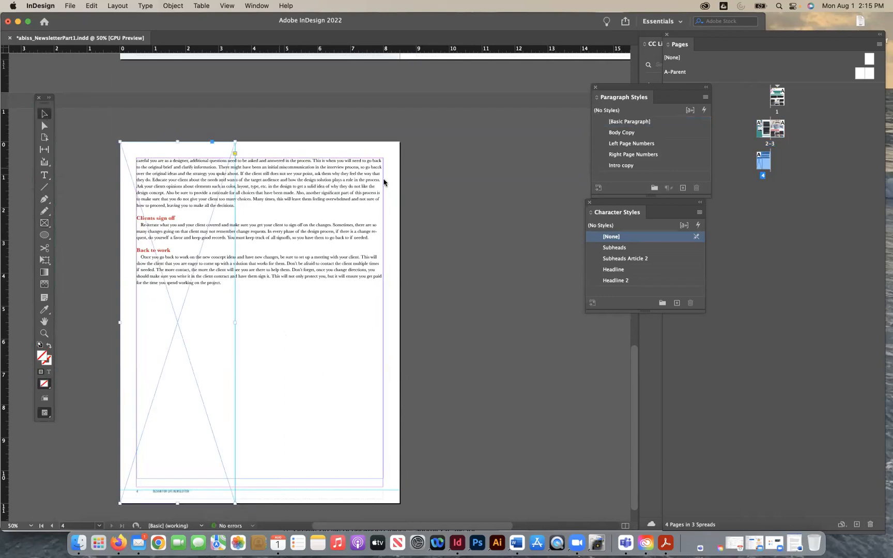
- Place Communicating1.jpg in the empty frame on page 4 and apply Fill Frame Proportionally
{"action": "key", "text": "super+d"}
{"action": "left_click", "coordinate": [360, 139]}
{"action": "left_click", "coordinate": [349, 161]}
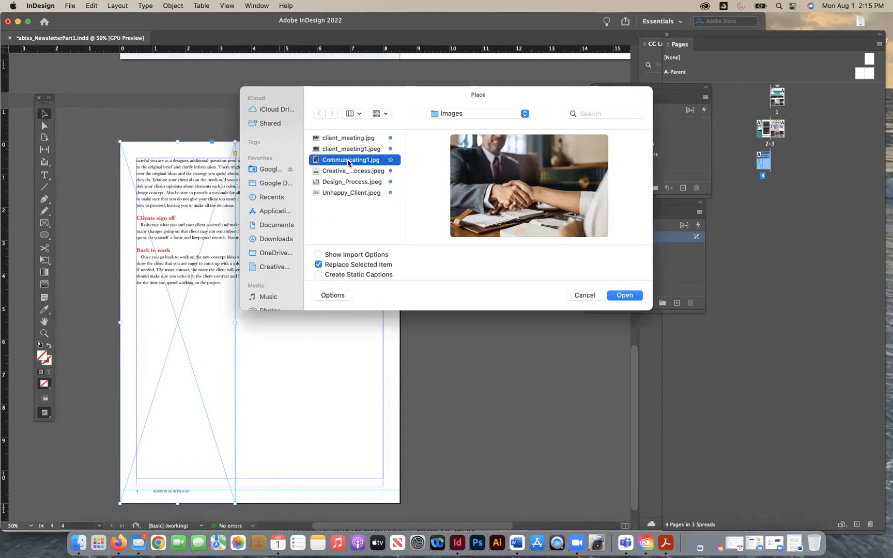
{"action": "left_click", "coordinate": [635, 295]}
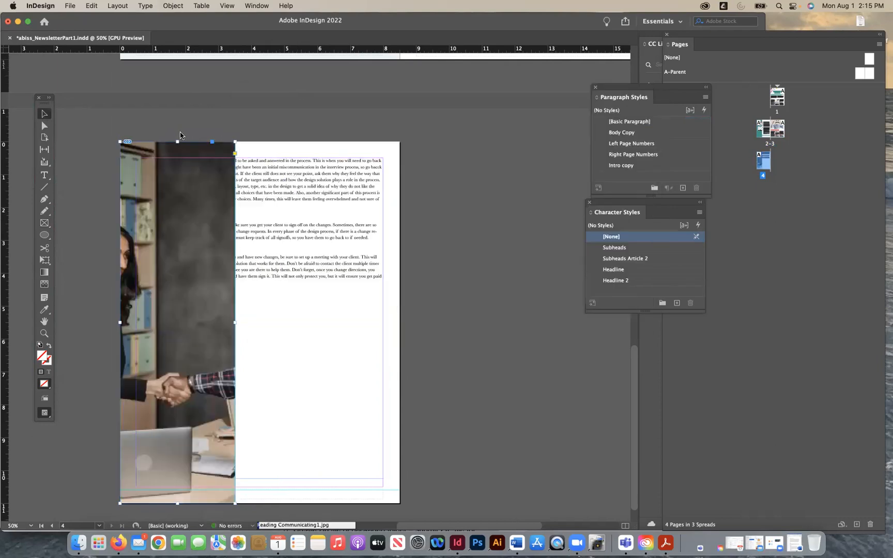
{"action": "left_click", "coordinate": [173, 6]}
{"action": "mouse_move", "coordinate": [187, 213]}
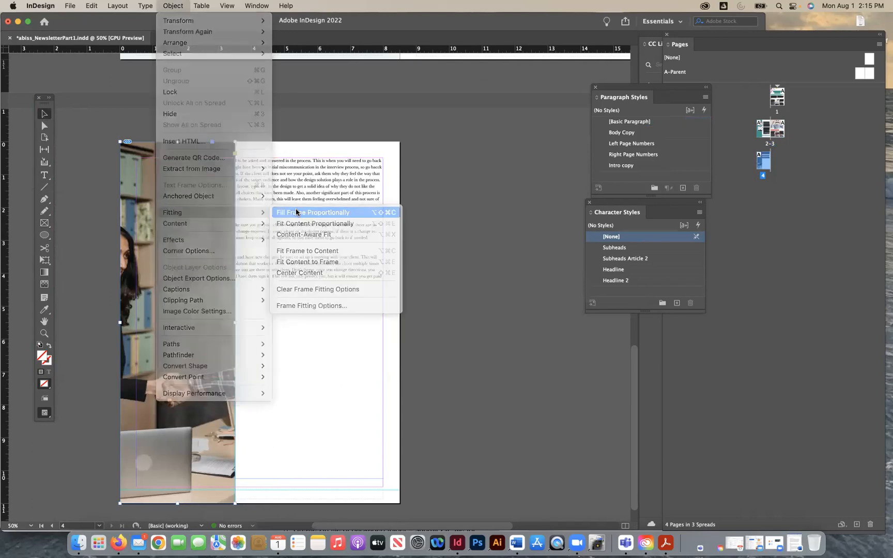
{"action": "left_click", "coordinate": [297, 212]}
- Shift the handshake photo slightly right inside its frame, and widen the frame until both people show
{"action": "double_click", "coordinate": [206, 271]}
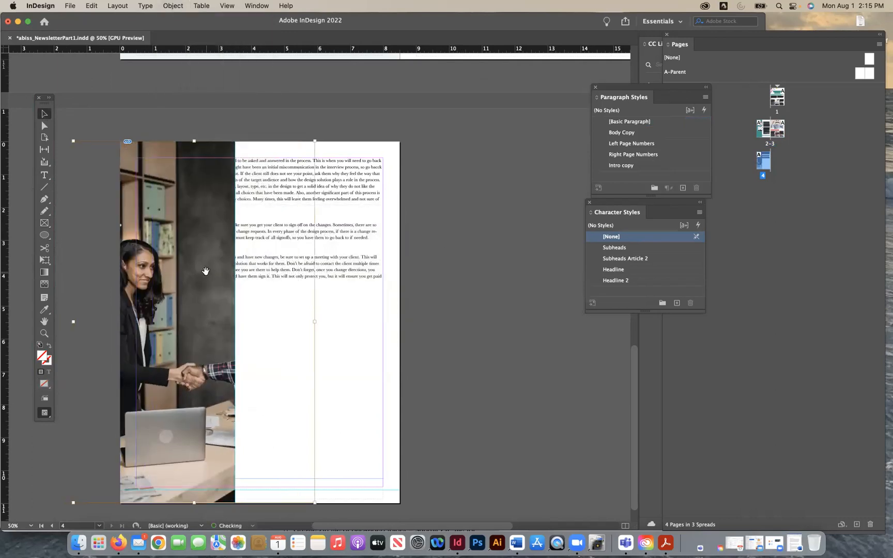
{"action": "left_click_drag", "start_coordinate": [209, 270], "coordinate": [219, 270]}
{"action": "left_click", "coordinate": [486, 342]}
{"action": "left_click", "coordinate": [236, 502]}
{"action": "left_click_drag", "start_coordinate": [235, 503], "coordinate": [327, 493]}
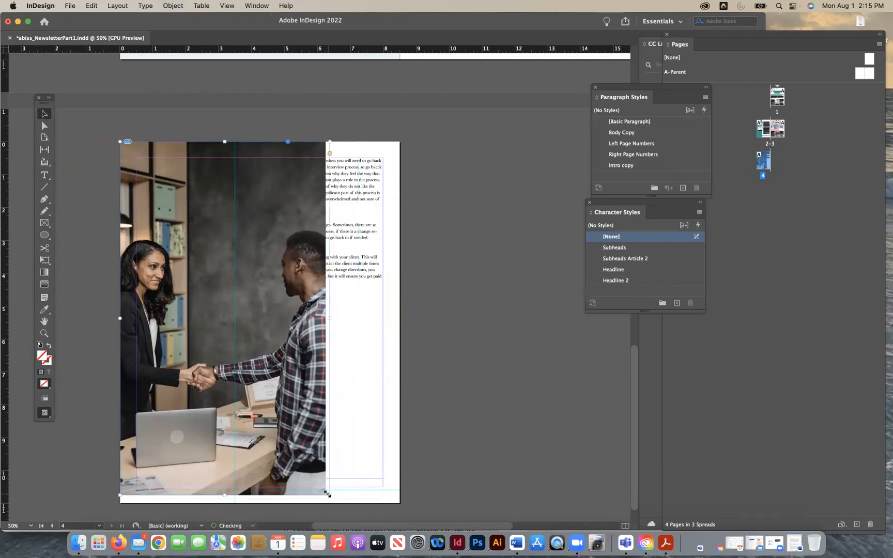
- Crop the top of the handshake photo's frame and move the photo up to the head of page 4
{"action": "left_click_drag", "start_coordinate": [228, 141], "coordinate": [231, 211]}
{"action": "left_click", "coordinate": [414, 371]}
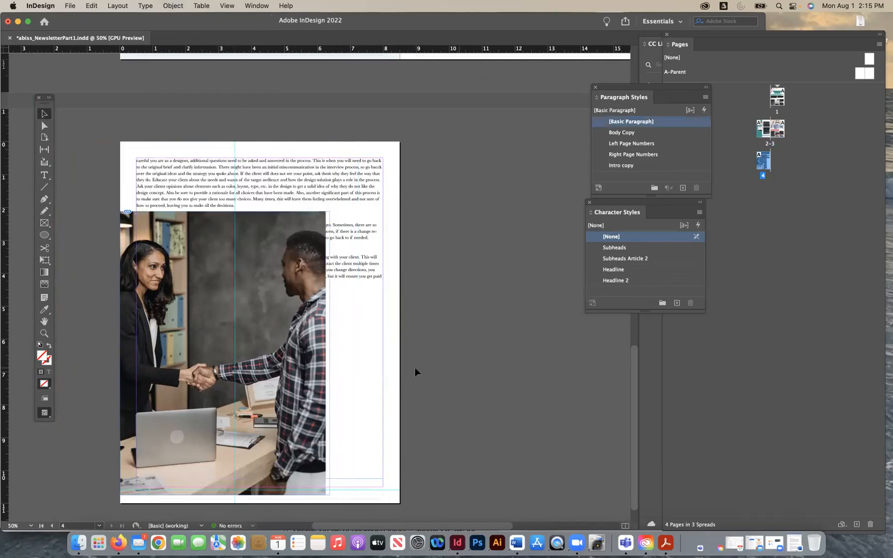
{"action": "left_click_drag", "start_coordinate": [309, 357], "coordinate": [307, 289]}
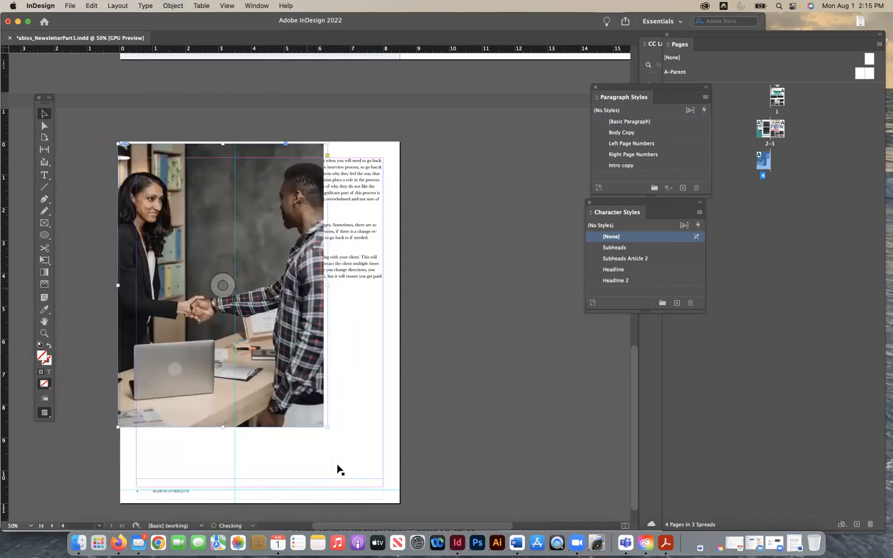
- Shrink the handshake photo's frame to the vertical guide, place it slightly below the page top, and apply Fill Frame Proportionally
{"action": "left_click_drag", "start_coordinate": [327, 427], "coordinate": [235, 379]}
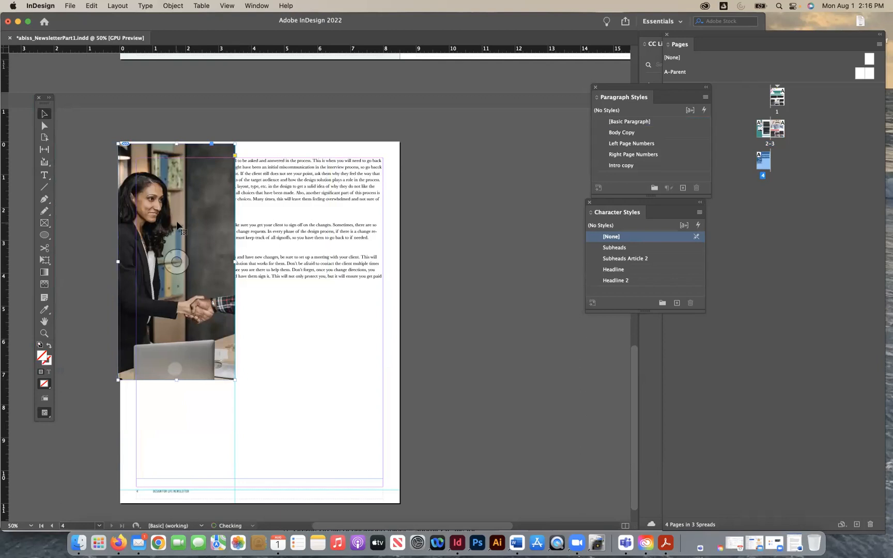
{"action": "left_click_drag", "start_coordinate": [177, 221], "coordinate": [174, 199]}
{"action": "mouse_move", "coordinate": [187, 165]}
{"action": "left_mouse_down"}
{"action": "mouse_move", "coordinate": [186, 173]}
{"action": "mouse_move", "coordinate": [175, 155]}
{"action": "mouse_move", "coordinate": [180, 179]}
{"action": "left_mouse_up"}
{"action": "left_click_drag", "start_coordinate": [233, 273], "coordinate": [233, 272]}
{"action": "left_click", "coordinate": [173, 6]}
{"action": "mouse_move", "coordinate": [214, 212]}
{"action": "left_click", "coordinate": [297, 211]}
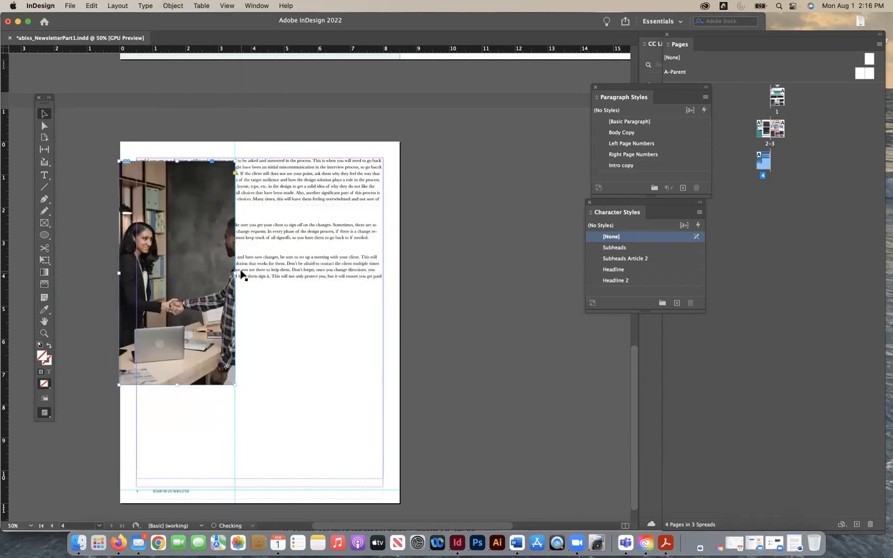
- Widen the photo frame to reveal the whole man, nudge the image right, and trim the frame's right edge to the image
{"action": "left_click_drag", "start_coordinate": [235, 272], "coordinate": [268, 272]}
{"action": "double_click", "coordinate": [213, 291]}
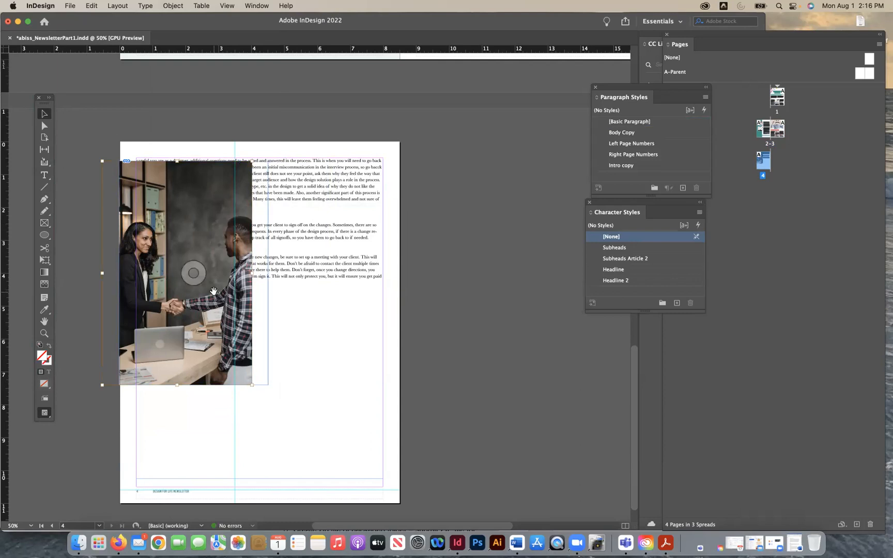
{"action": "key", "text": "Right"}
{"action": "key", "text": "Right"}
{"action": "key", "text": "Right"}
{"action": "left_click", "coordinate": [479, 358]}
{"action": "left_click", "coordinate": [239, 305]}
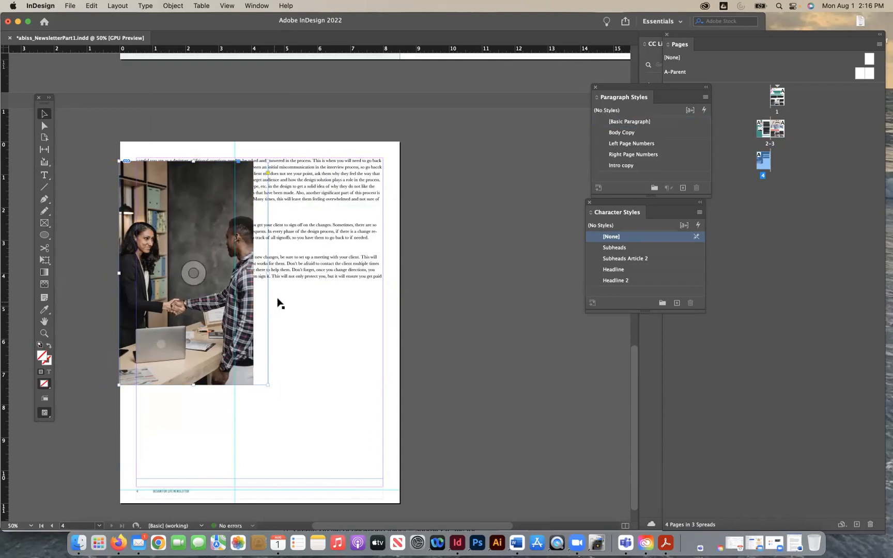
{"action": "mouse_move", "coordinate": [268, 273]}
{"action": "left_mouse_down"}
{"action": "mouse_move", "coordinate": [234, 271]}
{"action": "mouse_move", "coordinate": [251, 274]}
{"action": "left_mouse_up"}
- Narrow page 4's text frame from its left side so the article sits in one column beside the photo
{"action": "left_click", "coordinate": [439, 319]}
{"action": "left_click", "coordinate": [372, 319]}
{"action": "left_click_drag", "start_coordinate": [137, 317], "coordinate": [259, 315]}
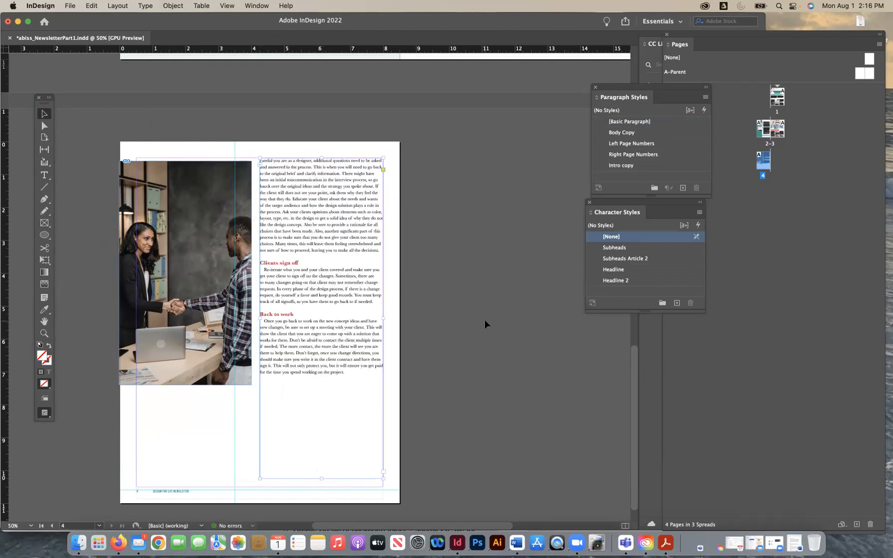
- Move the handshake photo up flush with the top left corner of page 4
{"action": "scroll", "coordinate": [484, 319], "scroll_direction": "up", "scroll_amount": 5}
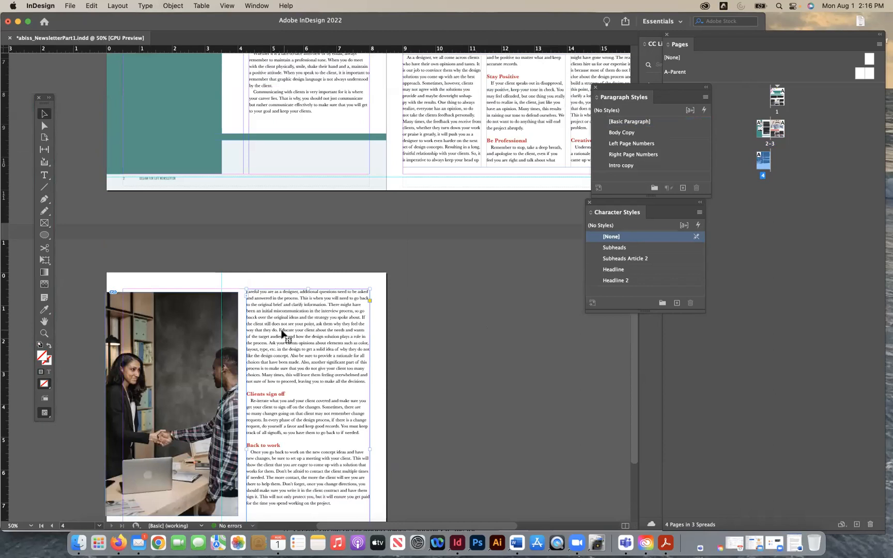
{"action": "scroll", "coordinate": [446, 394], "scroll_direction": "down", "scroll_amount": 6}
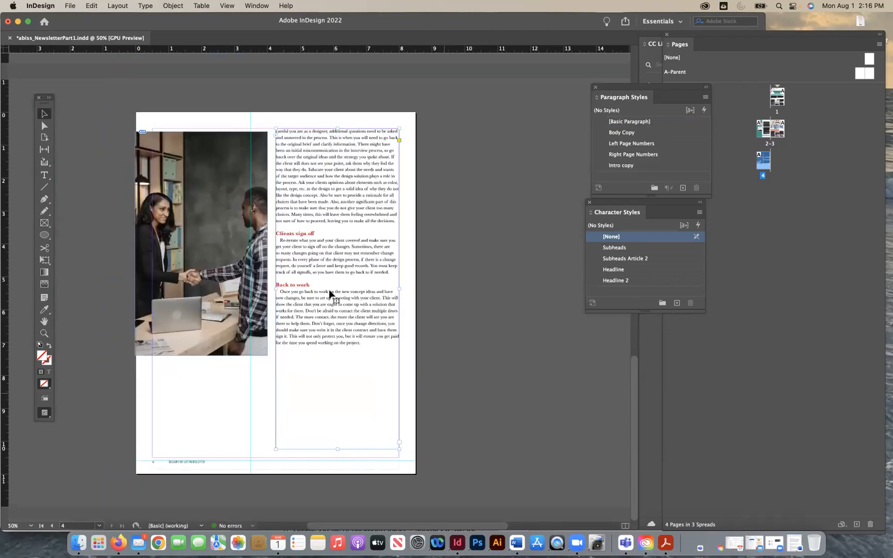
{"action": "left_click", "coordinate": [504, 356]}
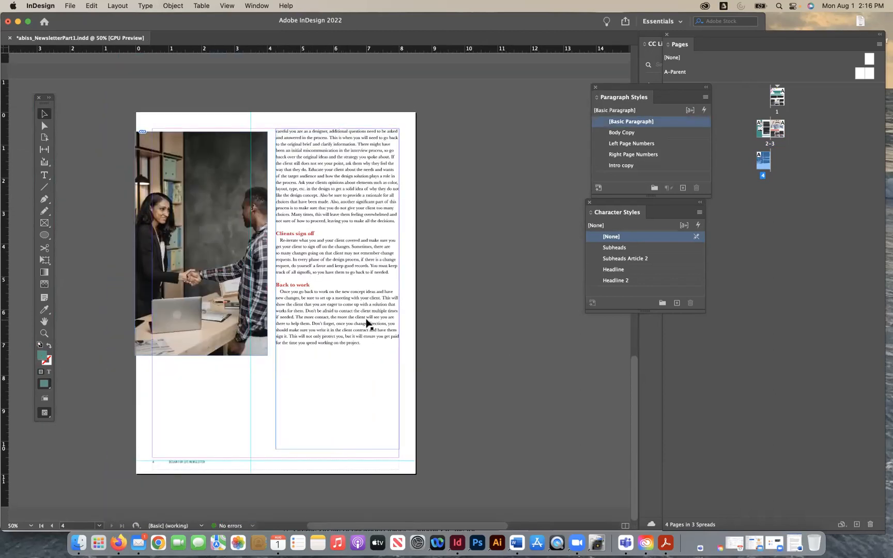
{"action": "left_click", "coordinate": [275, 308]}
{"action": "left_click", "coordinate": [438, 341]}
{"action": "left_click_drag", "start_coordinate": [248, 265], "coordinate": [247, 246]}
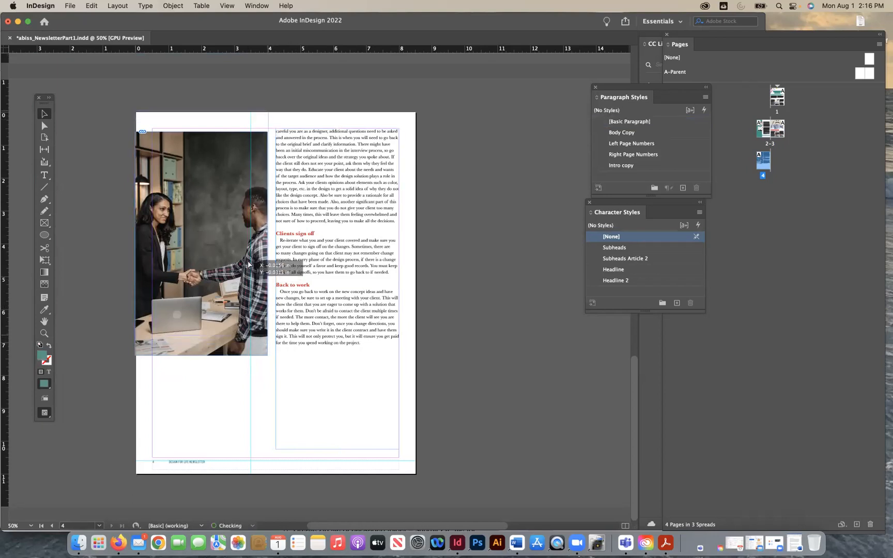
{"action": "left_click", "coordinate": [337, 324]}
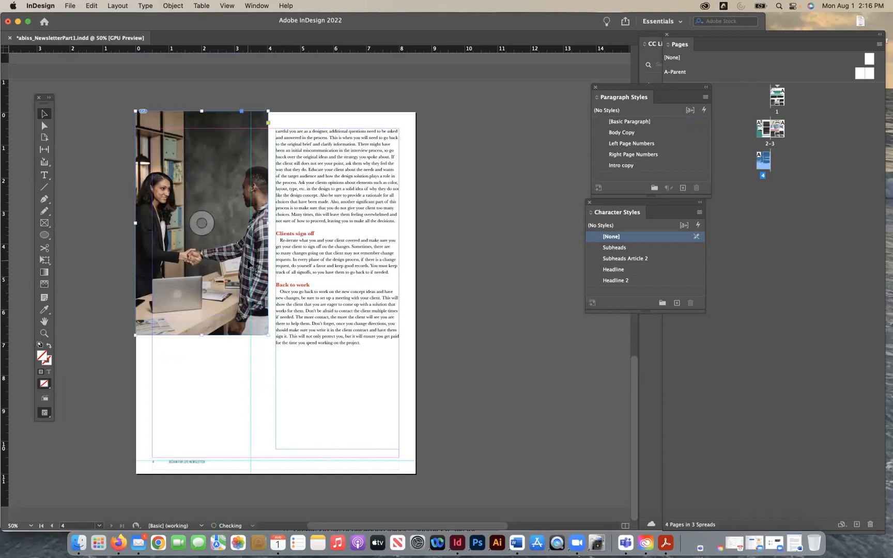
{"action": "left_click", "coordinate": [488, 388]}
- Extend the teal panel on page 2 down to the bottom edge of the page
{"action": "scroll", "coordinate": [448, 334], "scroll_direction": "up", "scroll_amount": 10}
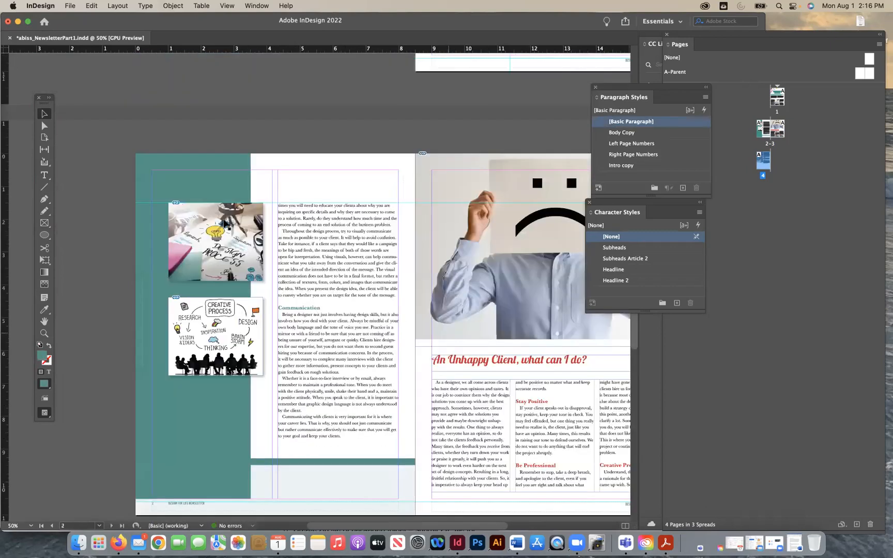
{"action": "left_click", "coordinate": [223, 186]}
{"action": "left_click_drag", "start_coordinate": [193, 499], "coordinate": [193, 515]}
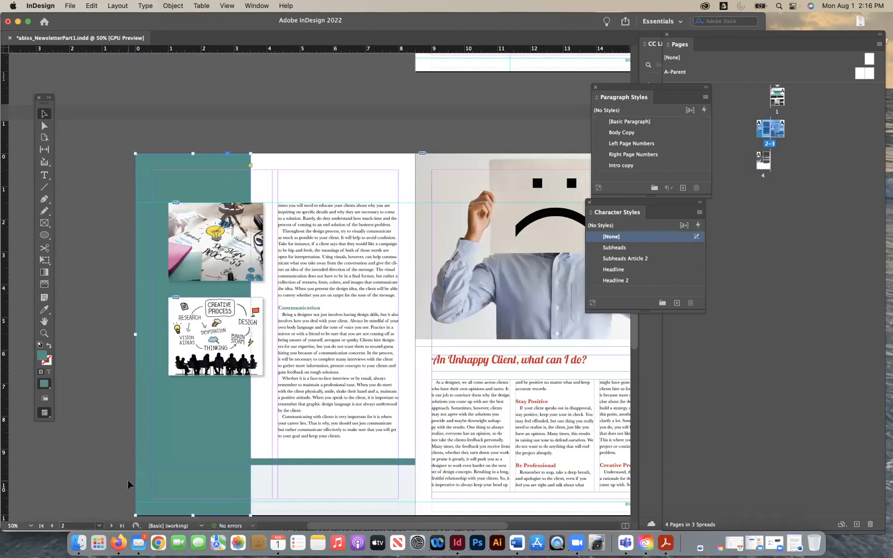
- Copy the teal panel onto page 4 along its left edge and fill it with the red swatch C=15 M=100 Y=100 K=0
{"action": "scroll", "coordinate": [201, 403], "scroll_direction": "down", "scroll_amount": 10}
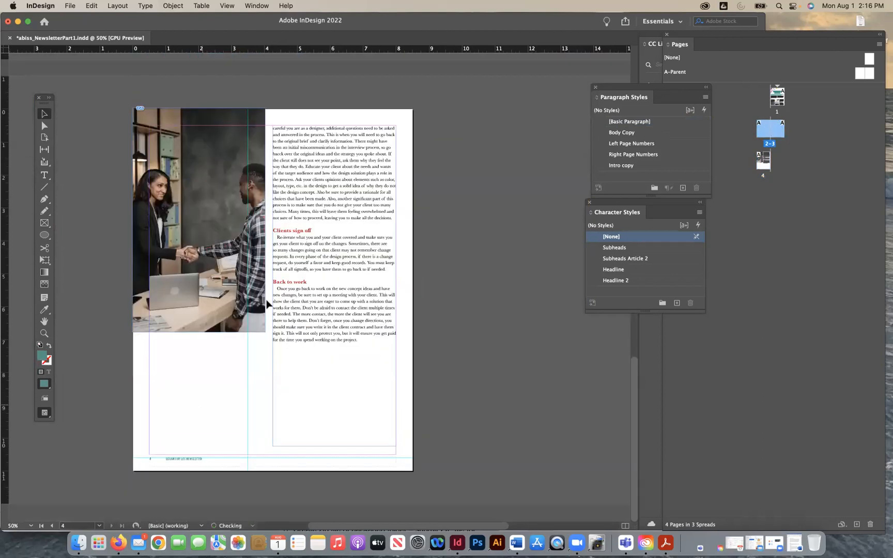
{"action": "left_click_drag", "start_coordinate": [356, 59], "coordinate": [231, 292]}
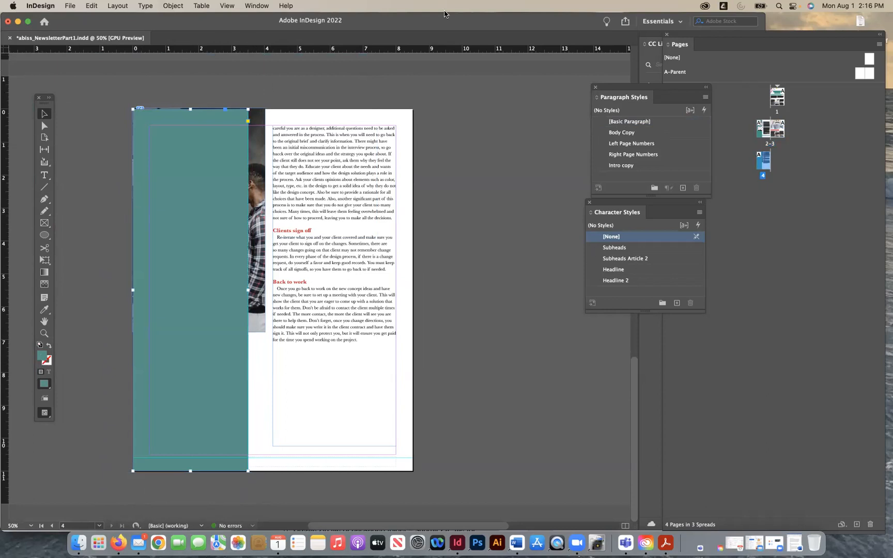
{"action": "left_click", "coordinate": [268, 5]}
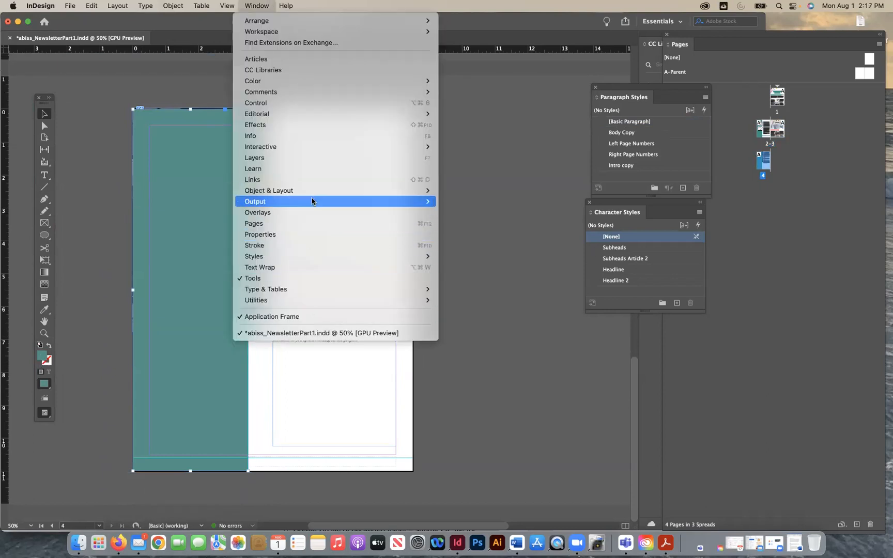
{"action": "mouse_move", "coordinate": [424, 81]}
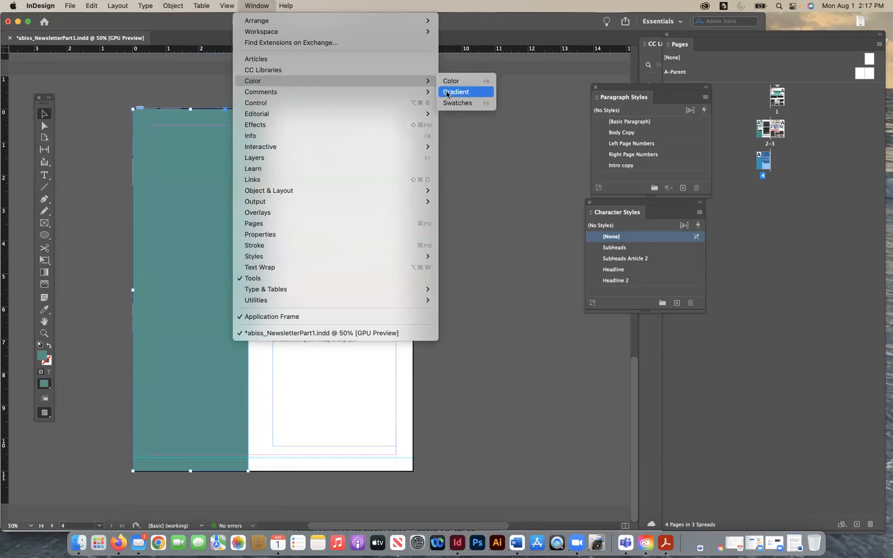
{"action": "left_click", "coordinate": [447, 103]}
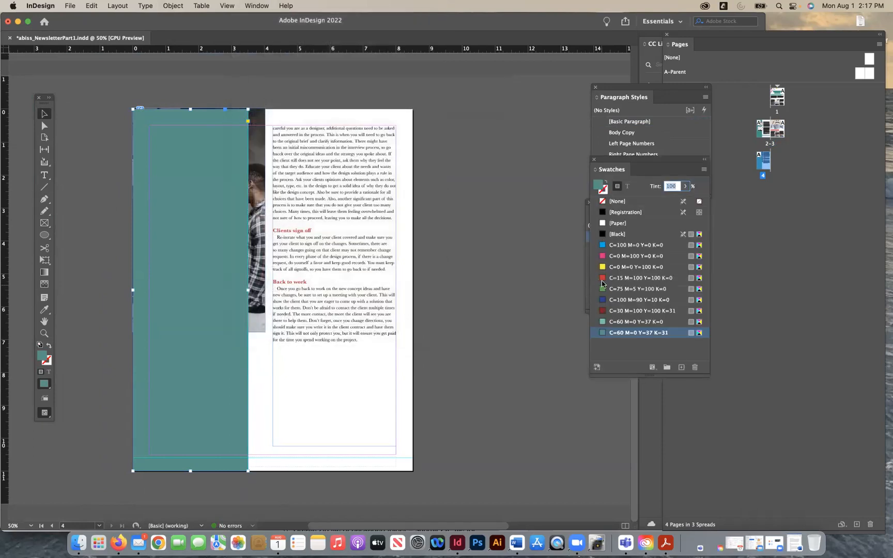
{"action": "left_click", "coordinate": [602, 280]}
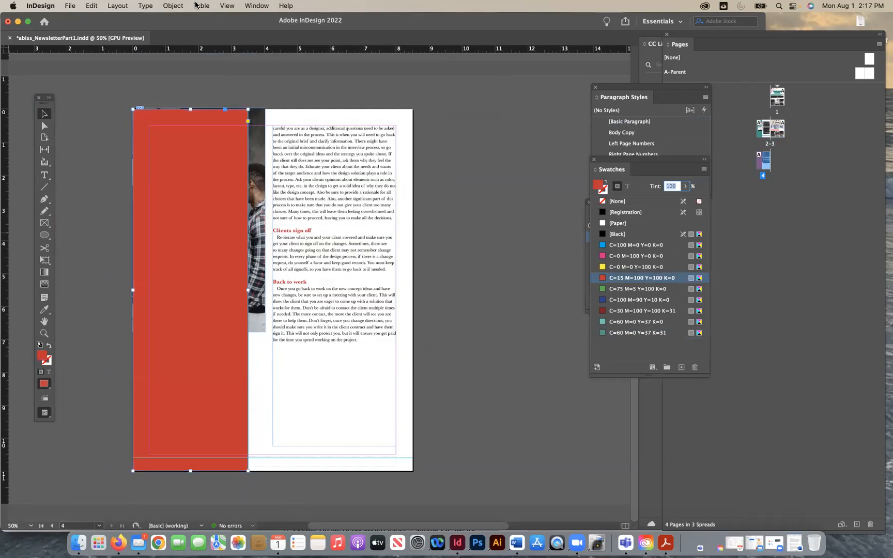
- Send the red panel on page 4 to the back, behind the handshake photo
{"action": "left_click", "coordinate": [122, 5]}
{"action": "mouse_move", "coordinate": [174, 5]}
{"action": "mouse_move", "coordinate": [174, 43]}
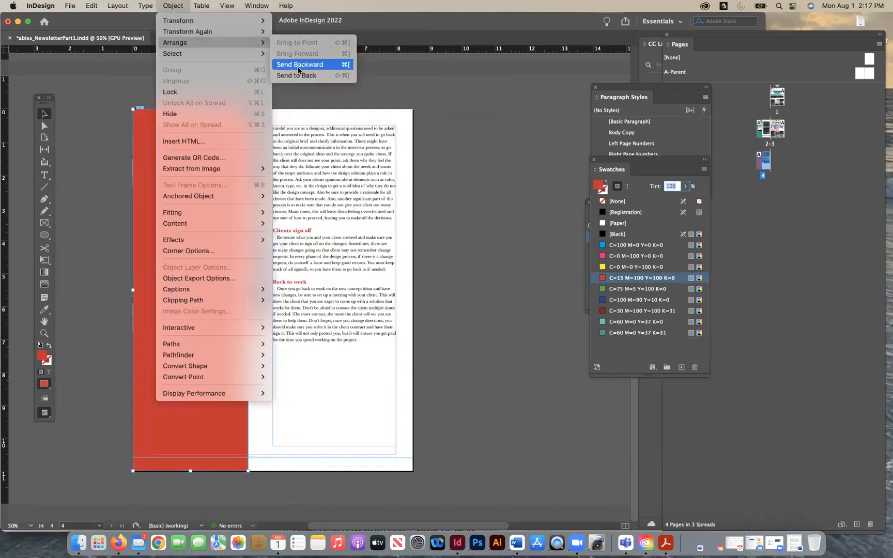
{"action": "left_click", "coordinate": [296, 76]}
{"action": "left_click", "coordinate": [447, 225]}
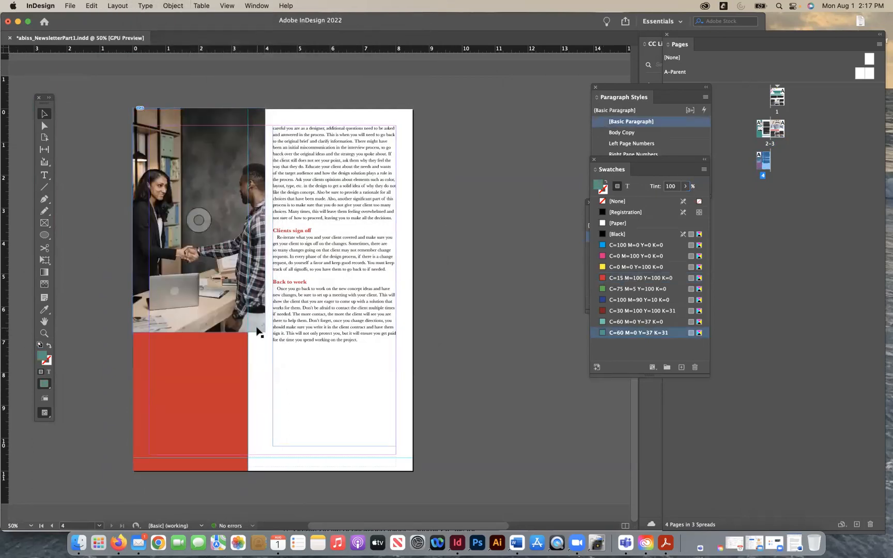
- Narrow the handshake photo's frame on page 4 to the red panel's width and replace its image with client_meeting1.jpeg
{"action": "left_click", "coordinate": [263, 230]}
{"action": "mouse_move", "coordinate": [264, 220]}
{"action": "left_mouse_down"}
{"action": "mouse_move", "coordinate": [282, 223]}
{"action": "mouse_move", "coordinate": [248, 222]}
{"action": "left_mouse_up"}
{"action": "key", "text": "super+d"}
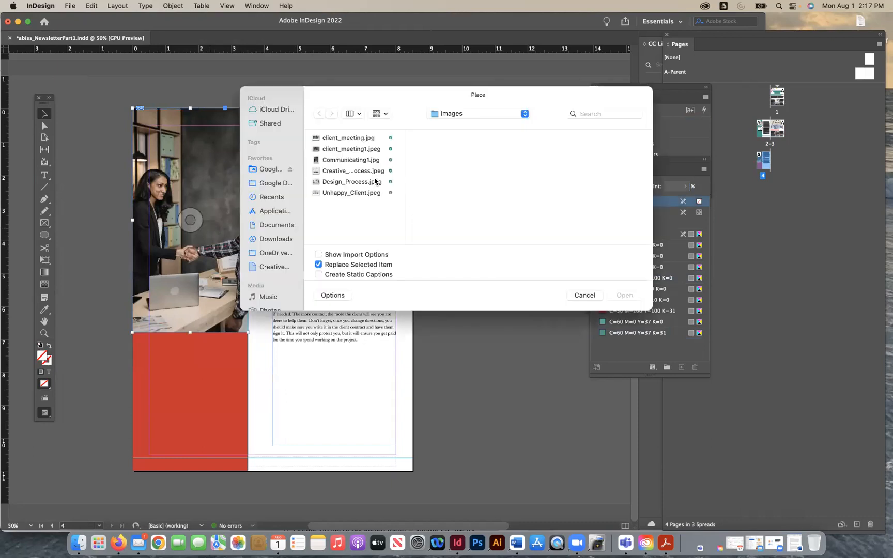
{"action": "left_click", "coordinate": [349, 139]}
{"action": "left_click", "coordinate": [351, 149]}
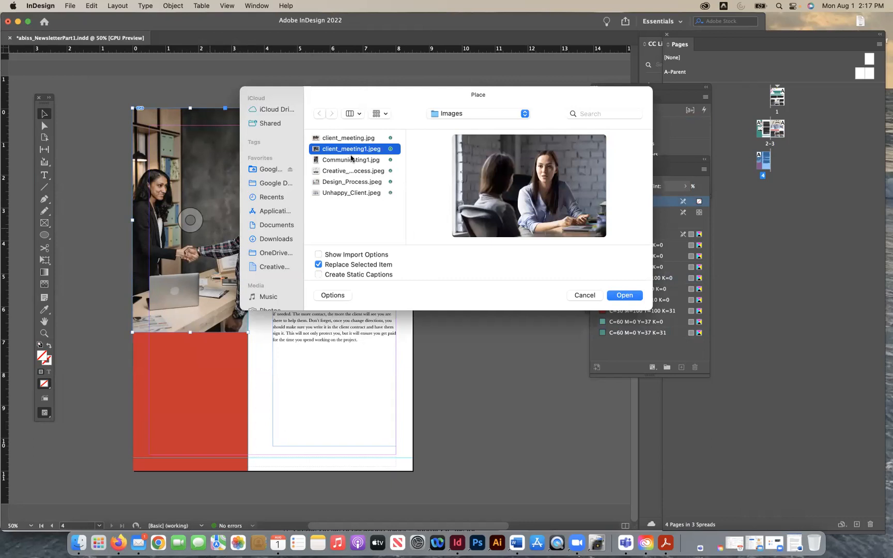
{"action": "left_click", "coordinate": [350, 161]}
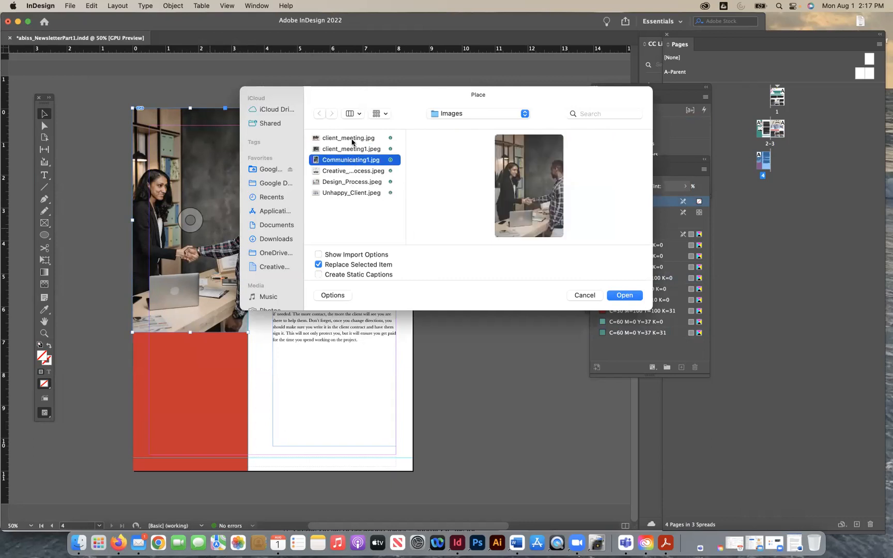
{"action": "left_click", "coordinate": [351, 138]}
{"action": "left_click", "coordinate": [352, 150]}
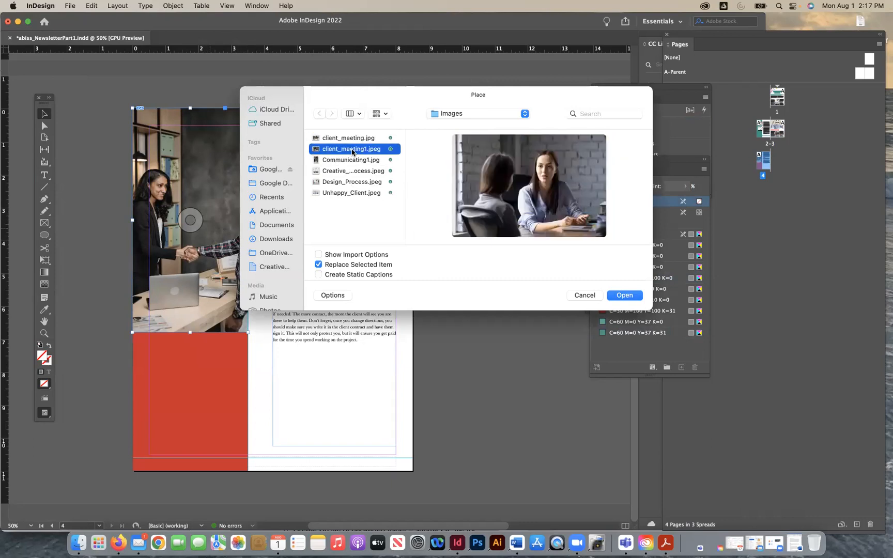
{"action": "left_click", "coordinate": [624, 295]}
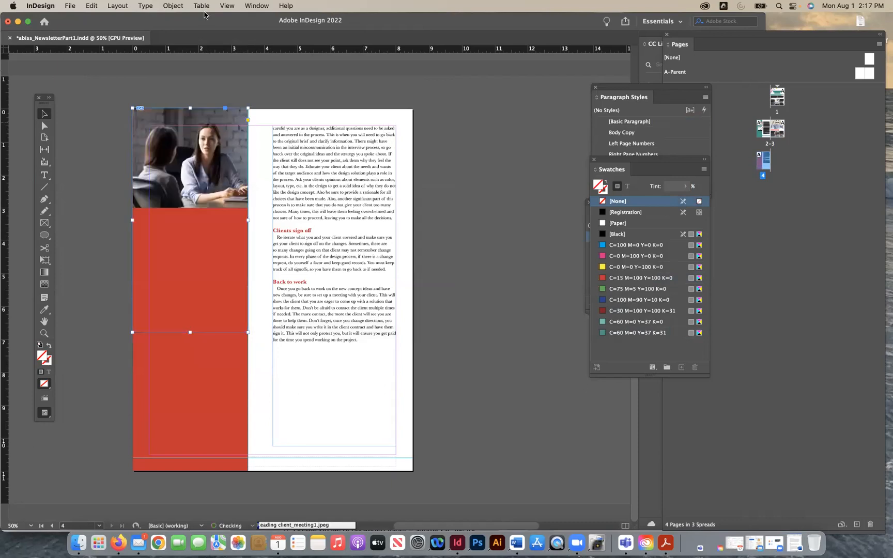
- Shorten the meeting photo's frame to the image height and place a copy lower on the red panel
{"action": "left_click", "coordinate": [190, 220]}
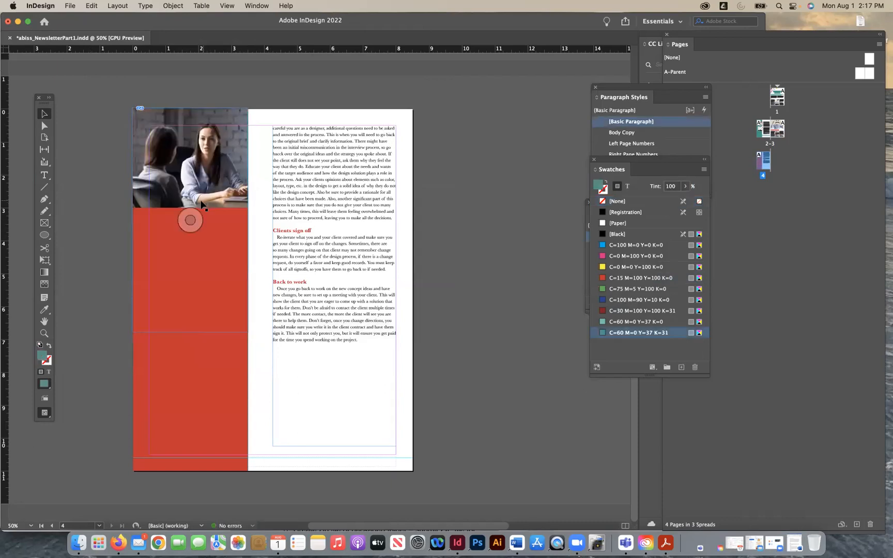
{"action": "left_click", "coordinate": [214, 189]}
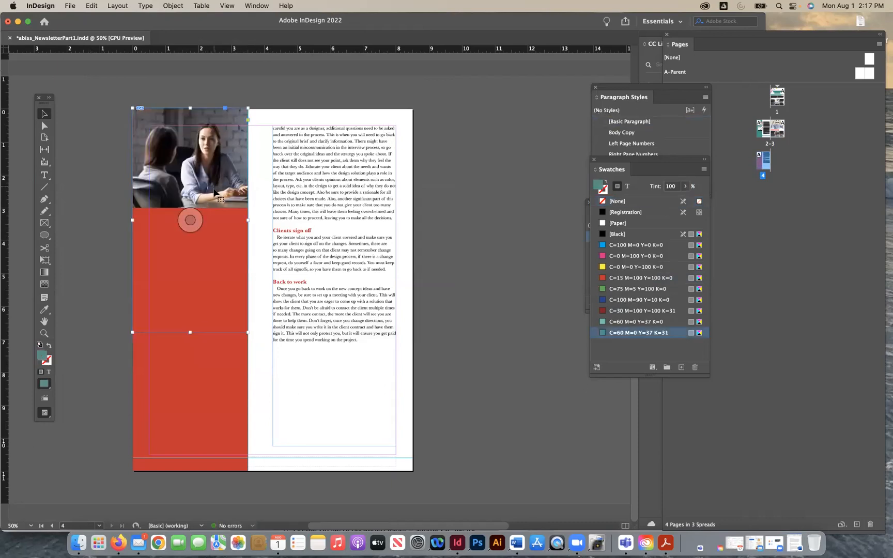
{"action": "left_click_drag", "start_coordinate": [192, 213], "coordinate": [193, 207]}
{"action": "key", "text": "super+v"}
{"action": "left_click_drag", "start_coordinate": [336, 256], "coordinate": [207, 327]}
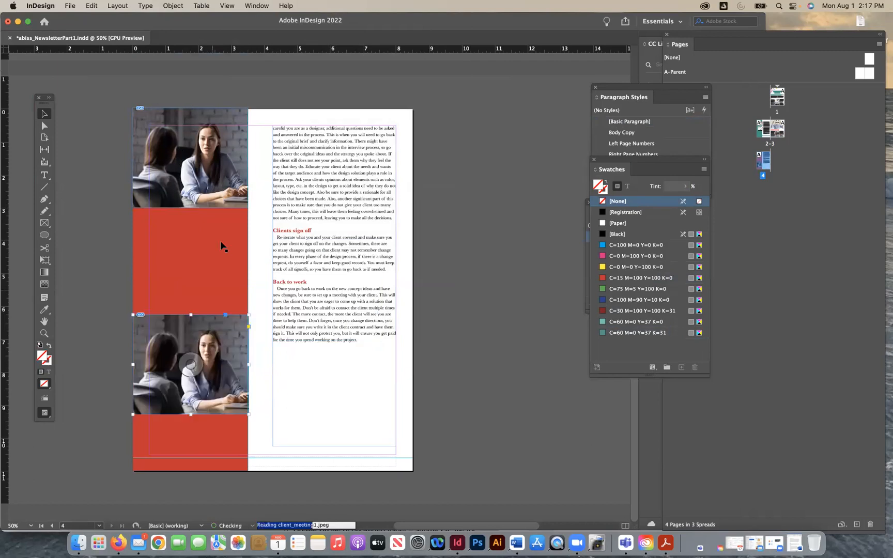
- Copy the Design Process and Creative Process images together from the teal panel on page 2
{"action": "scroll", "coordinate": [222, 247], "scroll_direction": "up", "scroll_amount": 10}
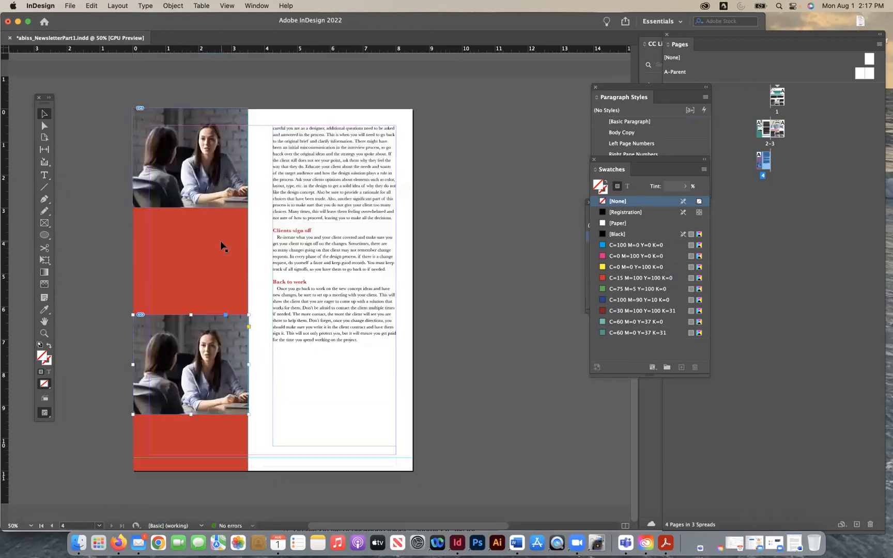
{"action": "scroll", "coordinate": [351, 213], "scroll_direction": "up", "scroll_amount": 10}
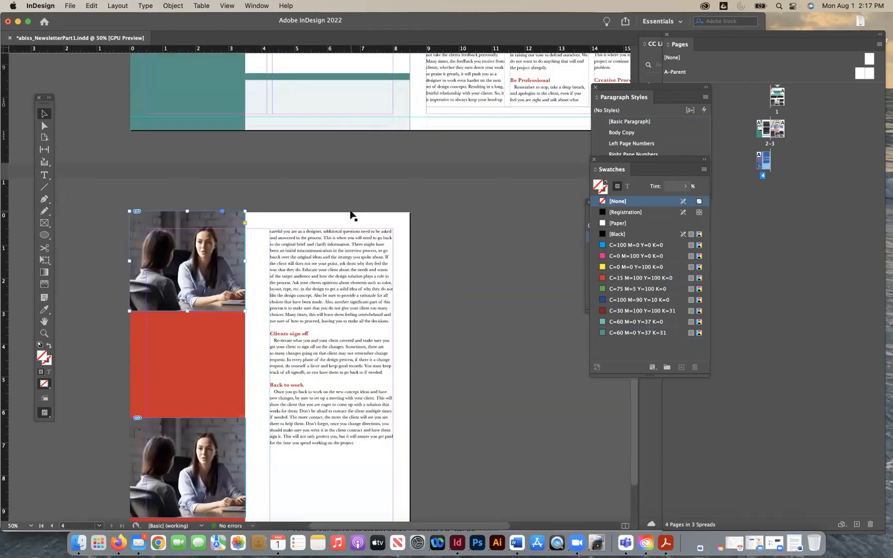
{"action": "scroll", "coordinate": [233, 279], "scroll_direction": "up", "scroll_amount": 1}
{"action": "left_click", "coordinate": [233, 280]}
{"action": "left_click", "coordinate": [235, 347], "text": "shift"}
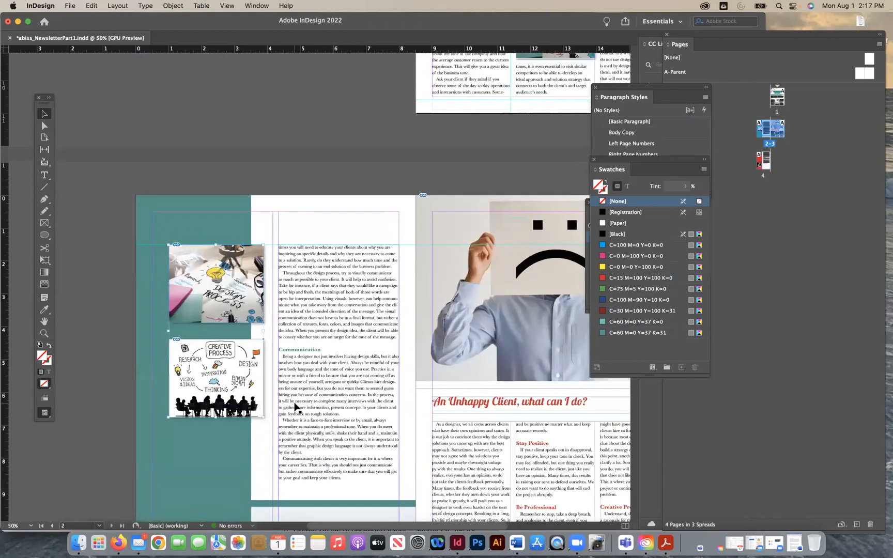
{"action": "scroll", "coordinate": [296, 408], "scroll_direction": "down", "scroll_amount": 5}
{"action": "scroll", "coordinate": [228, 253], "scroll_direction": "down", "scroll_amount": 3}
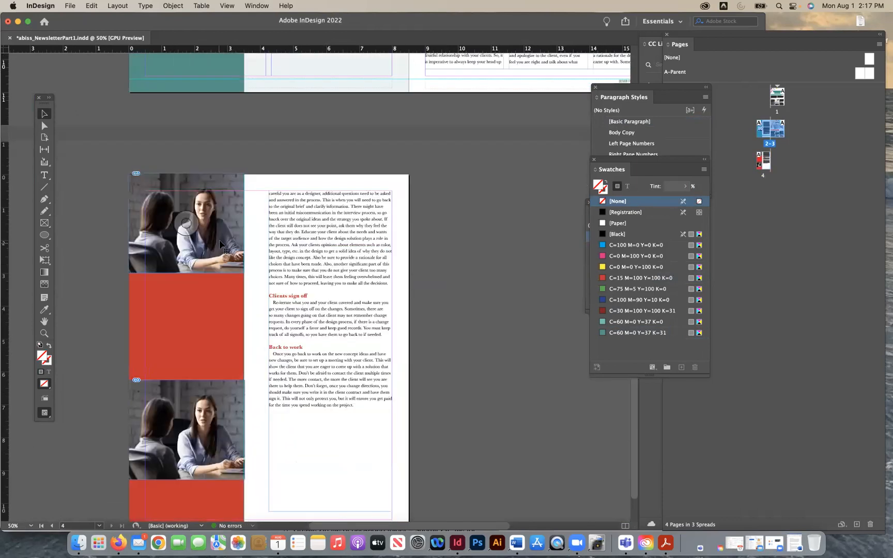
- Delete both meeting photos from the red panel on page 4
{"action": "left_click", "coordinate": [228, 251]}
{"action": "key", "text": "Delete"}
{"action": "left_click", "coordinate": [205, 386]}
{"action": "key", "text": "Delete"}
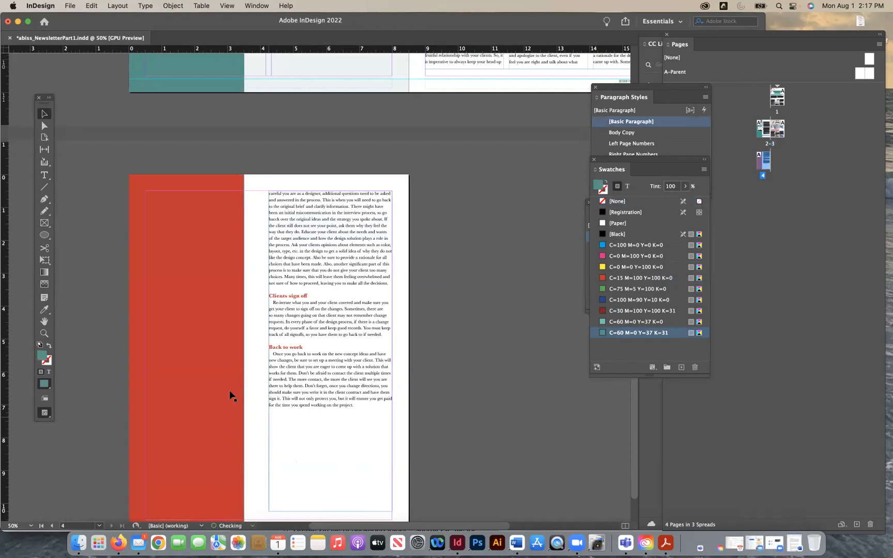
{"action": "left_click", "coordinate": [227, 388]}
{"action": "left_click_drag", "start_coordinate": [243, 355], "coordinate": [244, 354]}
{"action": "left_click", "coordinate": [482, 405]}
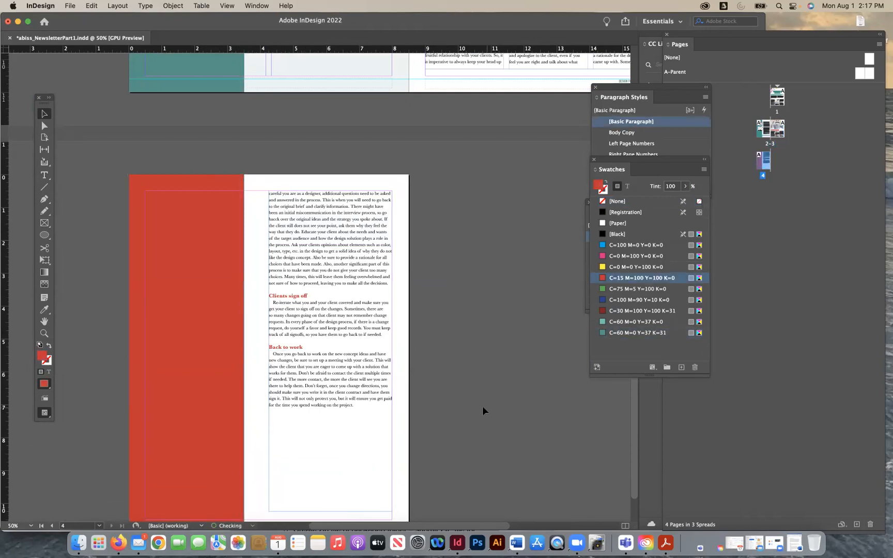
- Paste the two process images onto page 4 and position them over the red panel
{"action": "scroll", "coordinate": [464, 368], "scroll_direction": "down", "scroll_amount": 2}
{"action": "key", "text": "super+v"}
{"action": "left_click_drag", "start_coordinate": [333, 233], "coordinate": [219, 226]}
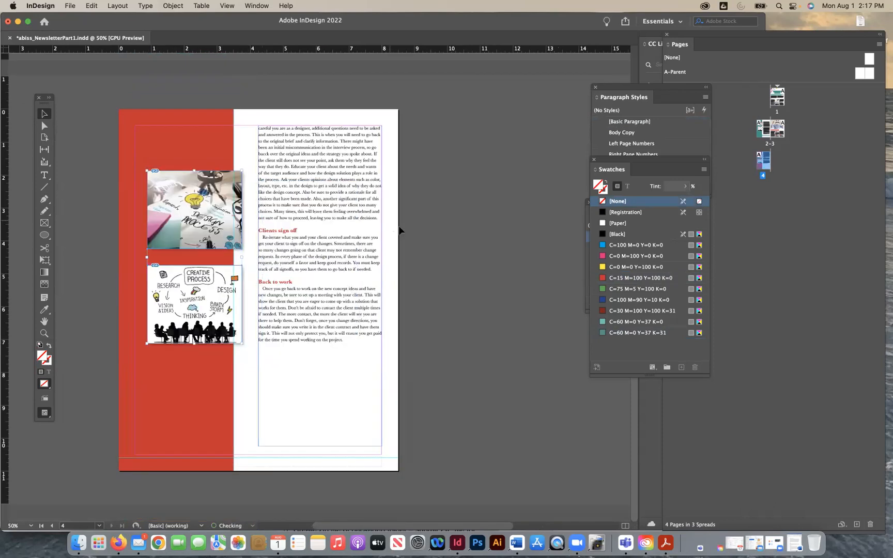
- Examine the X and Y position of the two process images on page 2 in their transform properties
{"action": "scroll", "coordinate": [400, 230], "scroll_direction": "up", "scroll_amount": 10}
{"action": "left_click", "coordinate": [169, 266]}
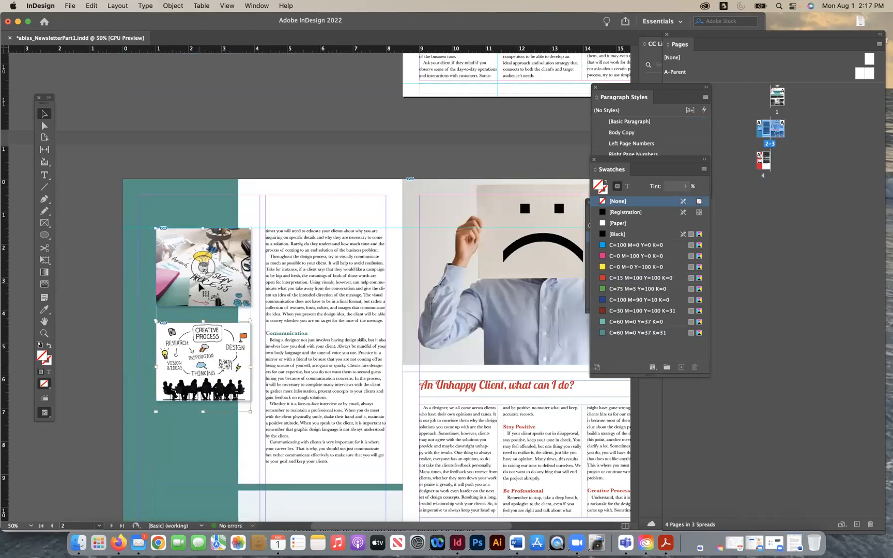
{"action": "left_click", "coordinate": [265, 6]}
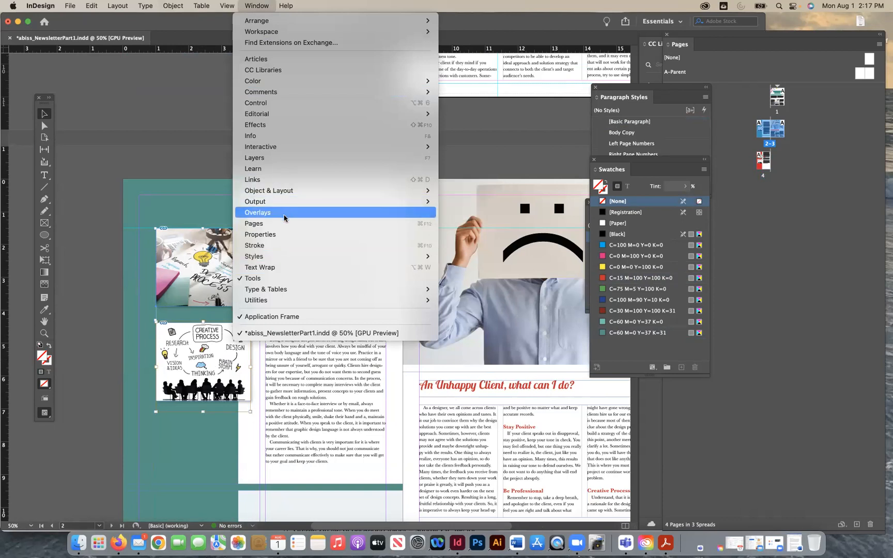
{"action": "left_click", "coordinate": [260, 234]}
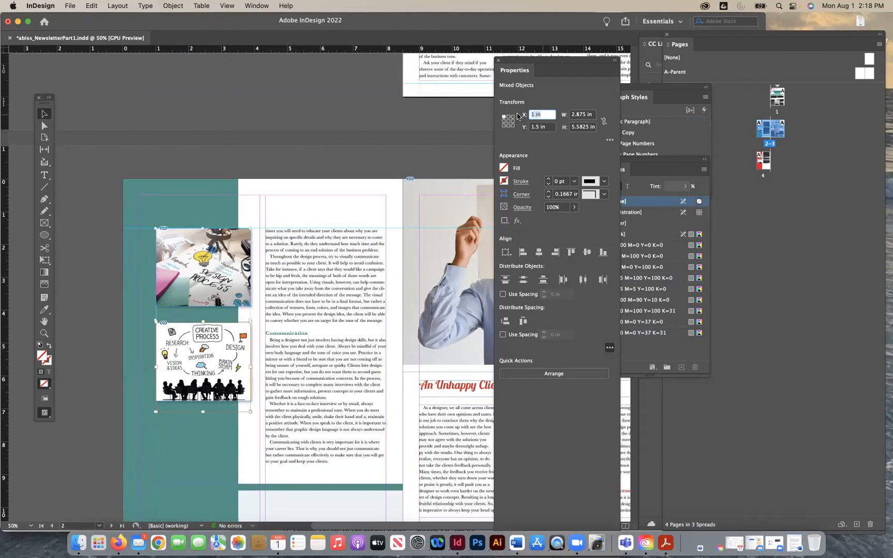
{"action": "key", "text": "Tab"}
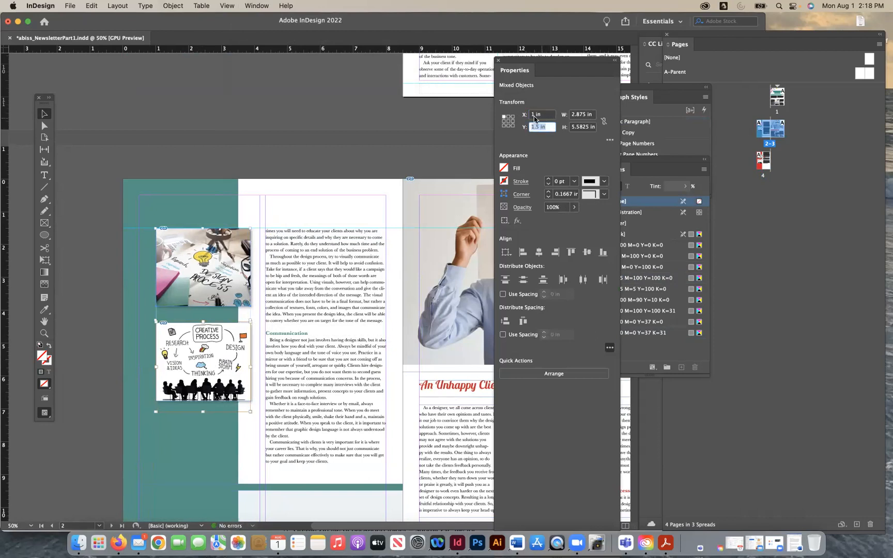
{"action": "left_click", "coordinate": [536, 117]}
{"action": "left_click", "coordinate": [527, 127]}
{"action": "scroll", "coordinate": [317, 154], "scroll_direction": "down", "scroll_amount": 10}
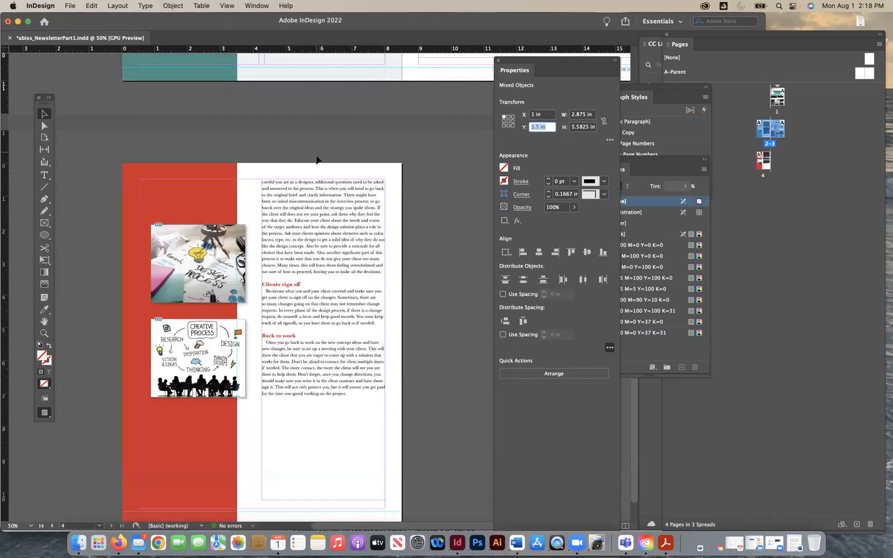
- Position the two process images on page 4 together at X 1 in and Y 1.5 in
{"action": "left_click", "coordinate": [205, 206]}
{"action": "left_click", "coordinate": [111, 199]}
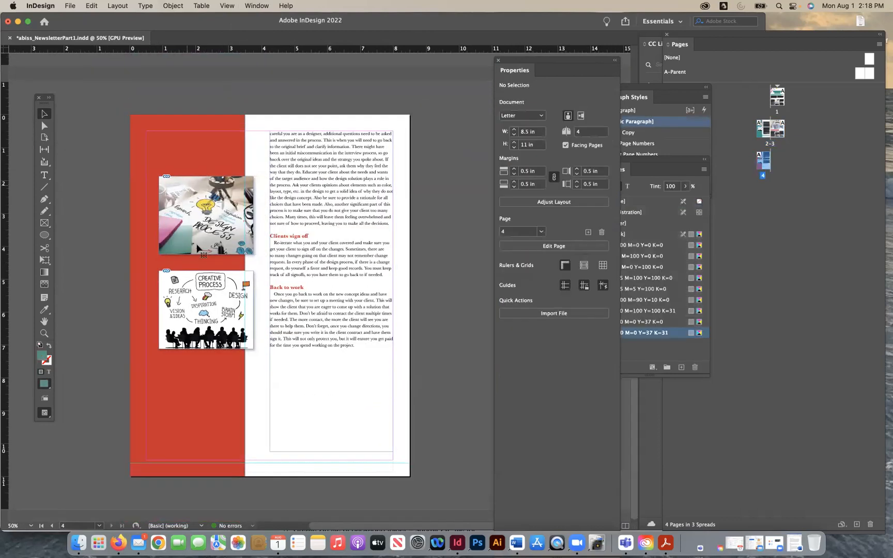
{"action": "left_click", "coordinate": [187, 228]}
{"action": "left_click", "coordinate": [196, 264], "text": "shift"}
{"action": "left_click", "coordinate": [197, 287]}
{"action": "left_click", "coordinate": [190, 195]}
{"action": "left_click", "coordinate": [182, 283], "text": "shift"}
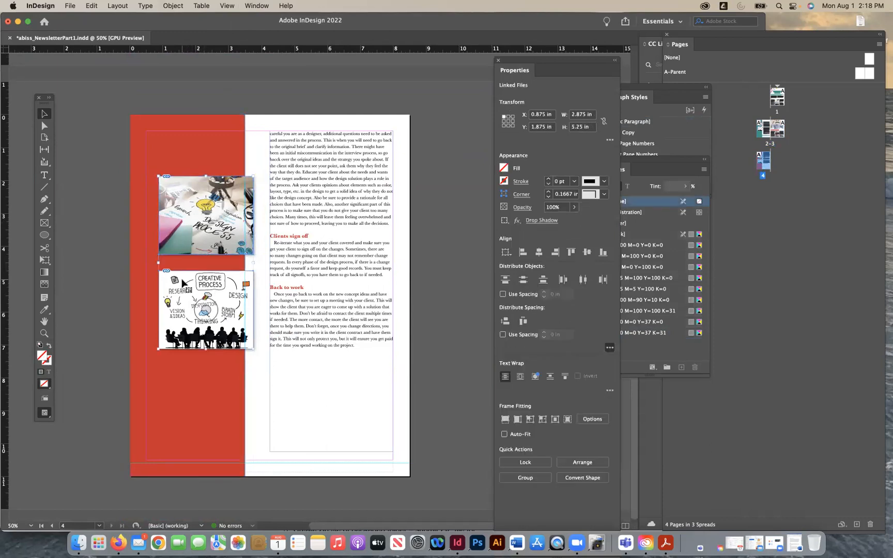
{"action": "left_click", "coordinate": [549, 115]}
{"action": "key", "text": "Return"}
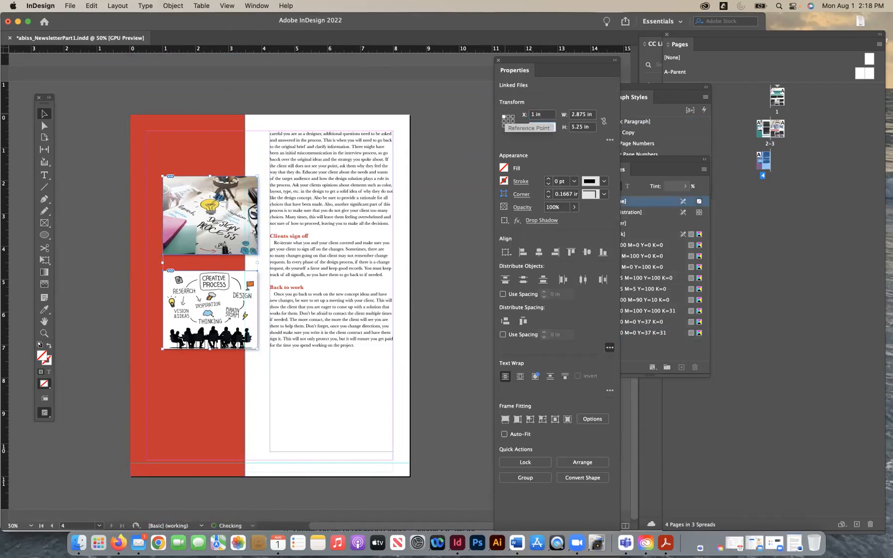
{"action": "left_click", "coordinate": [549, 124]}
{"action": "type", "text": "1"}
{"action": "key", "text": "Return"}
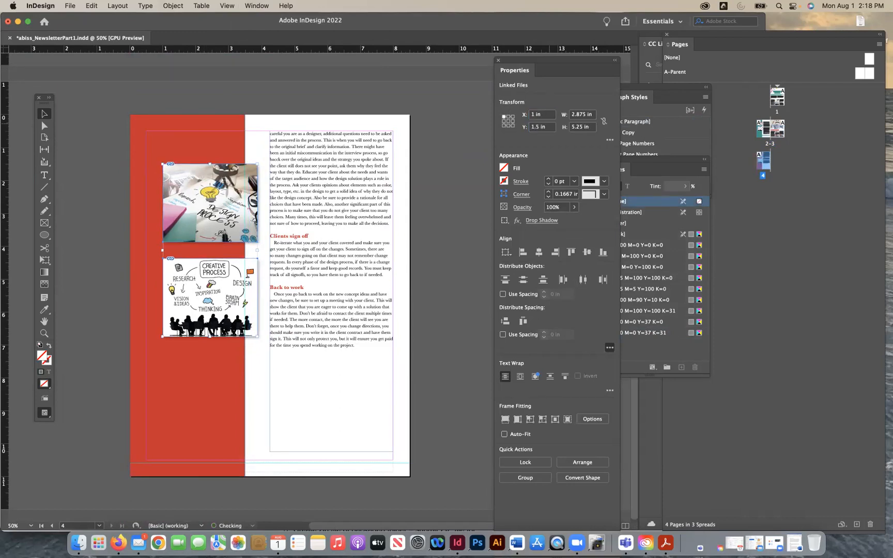
- Replace the Design Process image on page 4 with client_meeting.jpg
{"action": "left_click", "coordinate": [218, 96]}
{"action": "scroll", "coordinate": [218, 95], "scroll_direction": "up", "scroll_amount": 5}
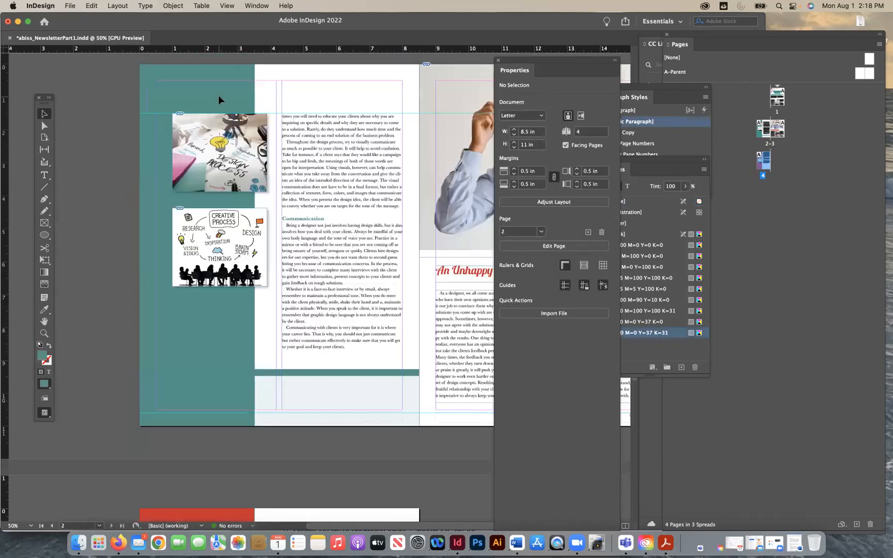
{"action": "scroll", "coordinate": [219, 175], "scroll_direction": "down", "scroll_amount": 5}
{"action": "left_click", "coordinate": [217, 176]}
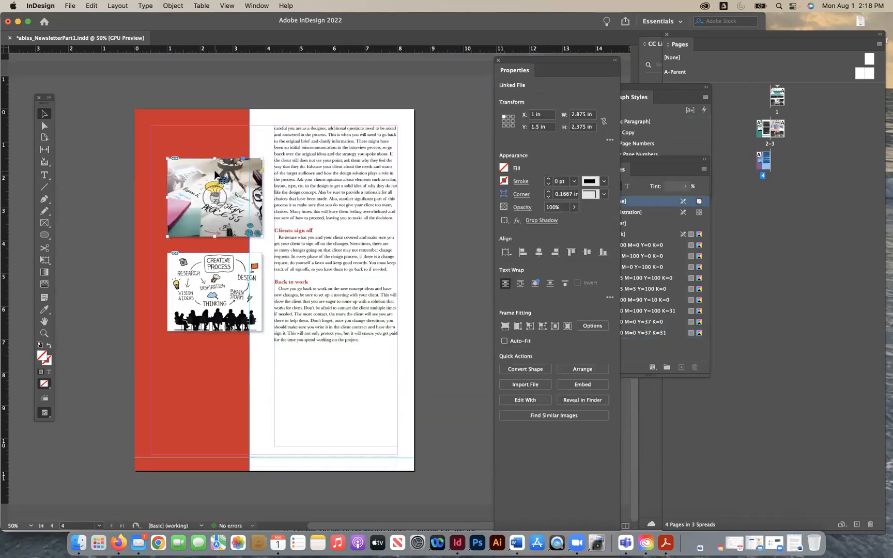
{"action": "key", "text": "super+d"}
{"action": "left_click", "coordinate": [356, 138]}
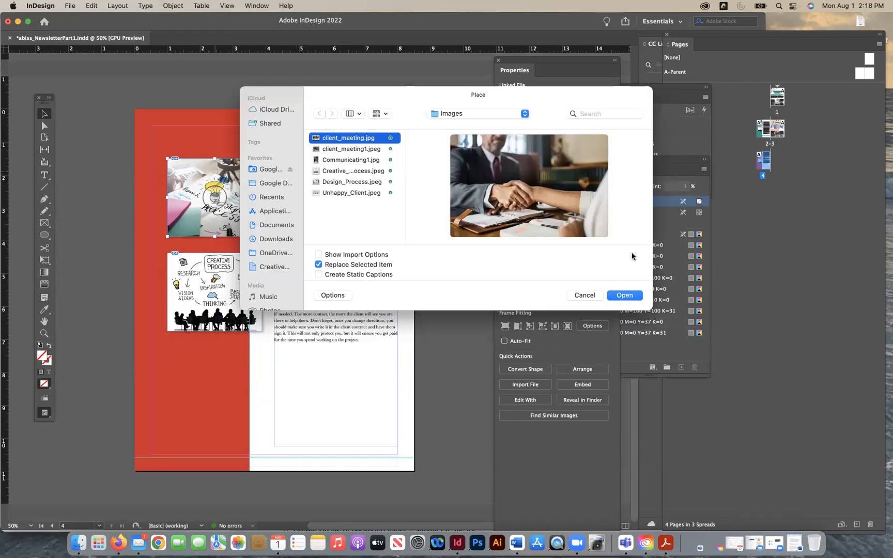
{"action": "left_click", "coordinate": [624, 295]}
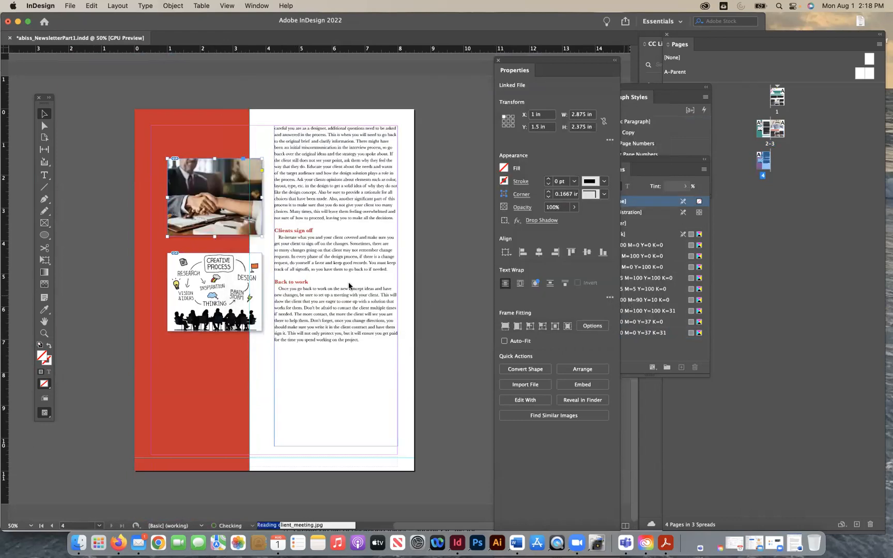
- Replace the Creative Process image on page 4 with client_meeting1.jpeg and fill its frame proportionally
{"action": "left_click", "coordinate": [256, 294]}
{"action": "key", "text": "super+d"}
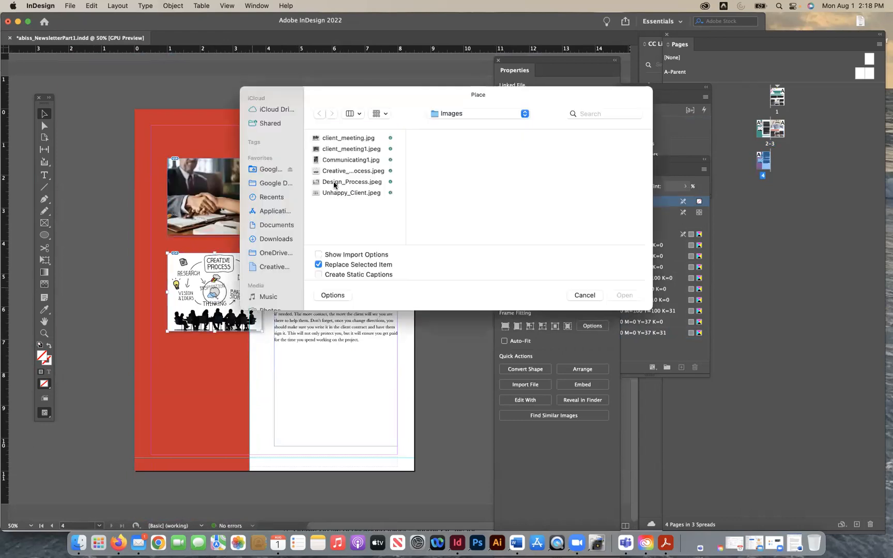
{"action": "left_click", "coordinate": [355, 150]}
{"action": "left_click", "coordinate": [619, 296]}
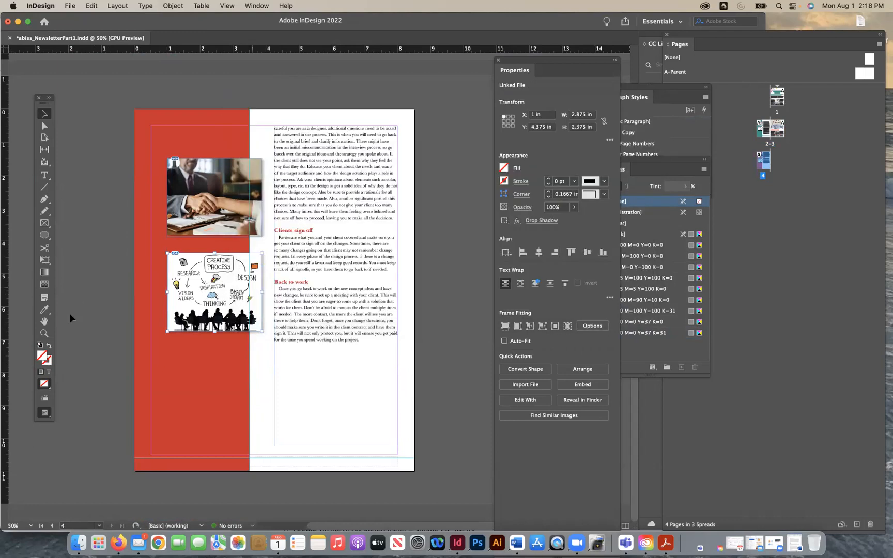
{"action": "left_click", "coordinate": [173, 5]}
{"action": "mouse_move", "coordinate": [172, 213]}
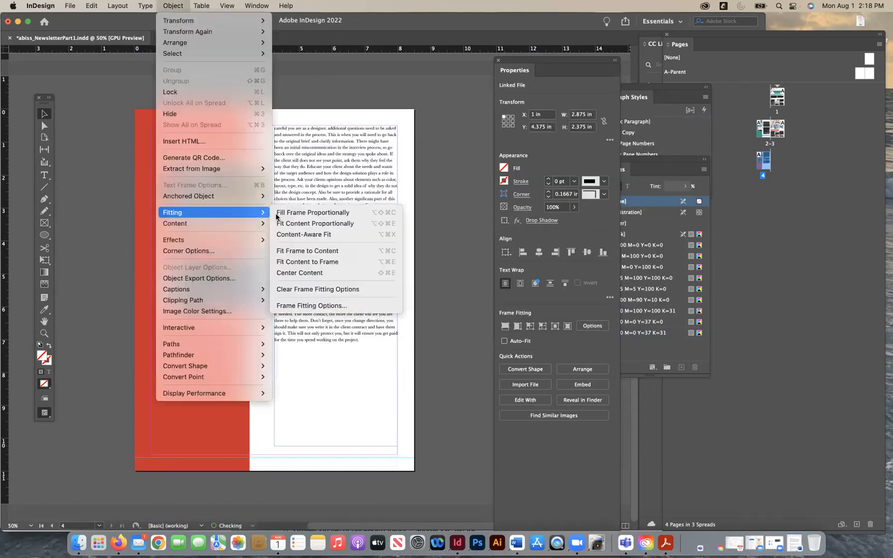
{"action": "left_click", "coordinate": [312, 212]}
{"action": "left_click", "coordinate": [422, 262]}
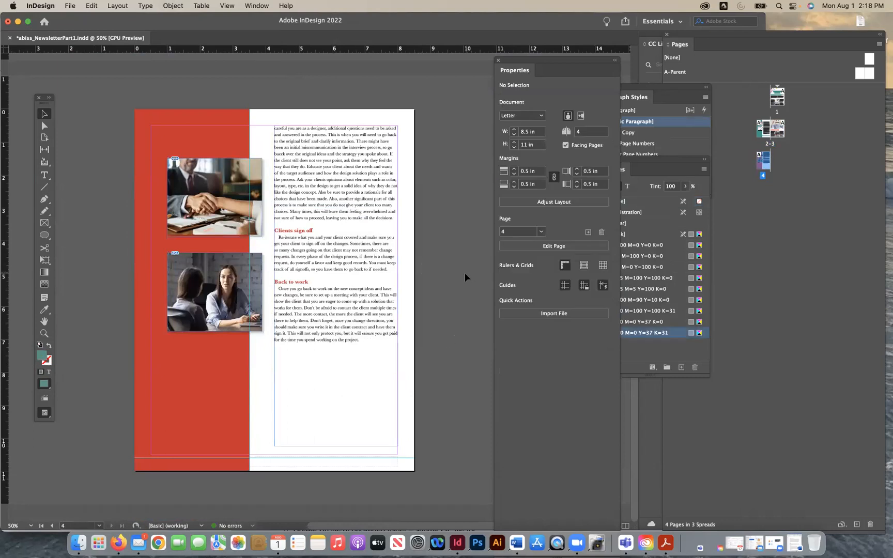
- Match the page 4 text frame to page 2's by setting its width to 3.6667 in and moving it to X 4.3333 in
{"action": "scroll", "coordinate": [464, 272], "scroll_direction": "up", "scroll_amount": 8}
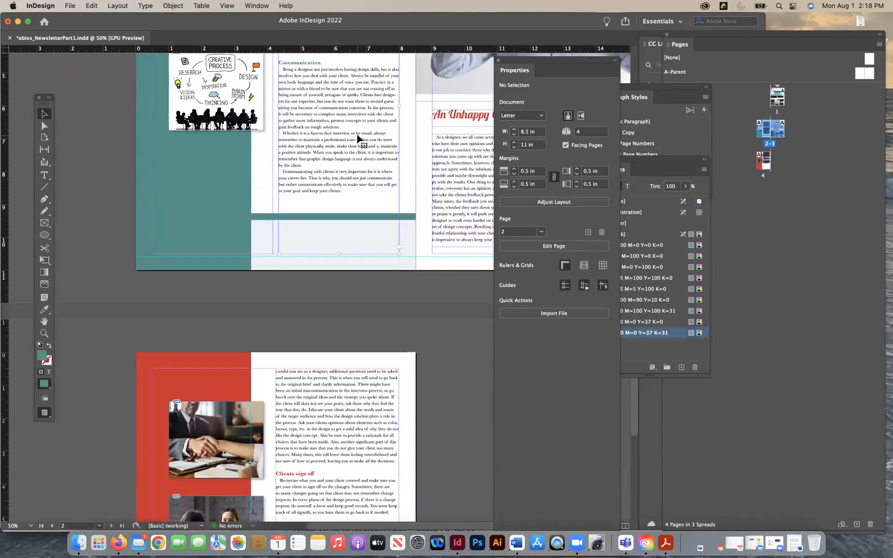
{"action": "left_click", "coordinate": [361, 140]}
{"action": "left_click", "coordinate": [574, 115]}
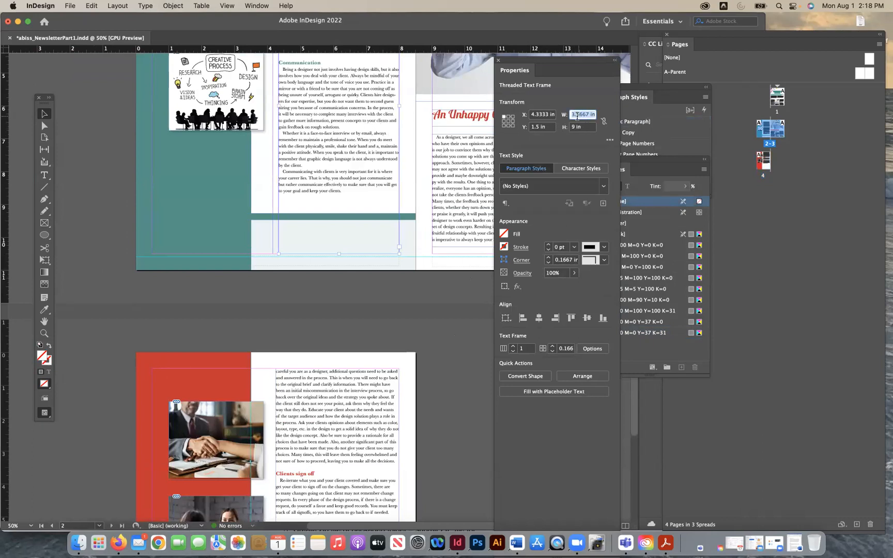
{"action": "left_click", "coordinate": [350, 368]}
{"action": "scroll", "coordinate": [341, 310], "scroll_direction": "down", "scroll_amount": 5}
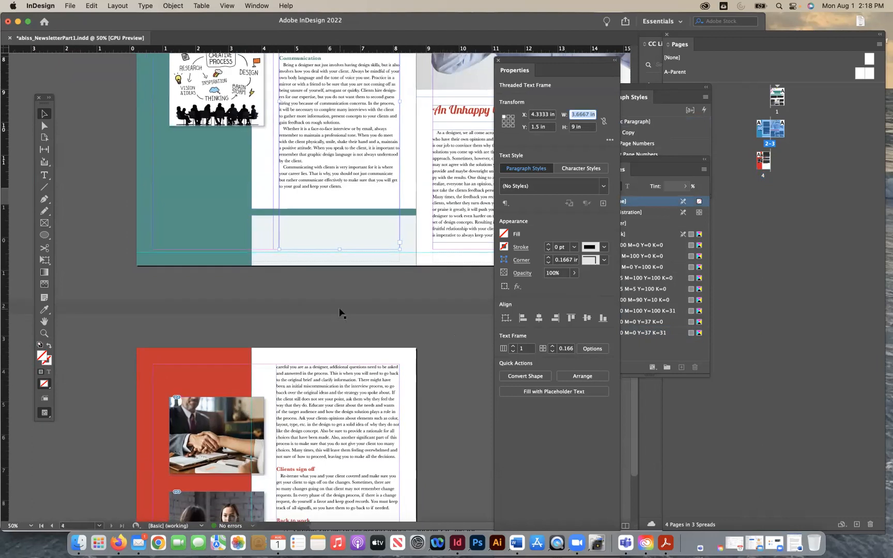
{"action": "left_click", "coordinate": [586, 115]}
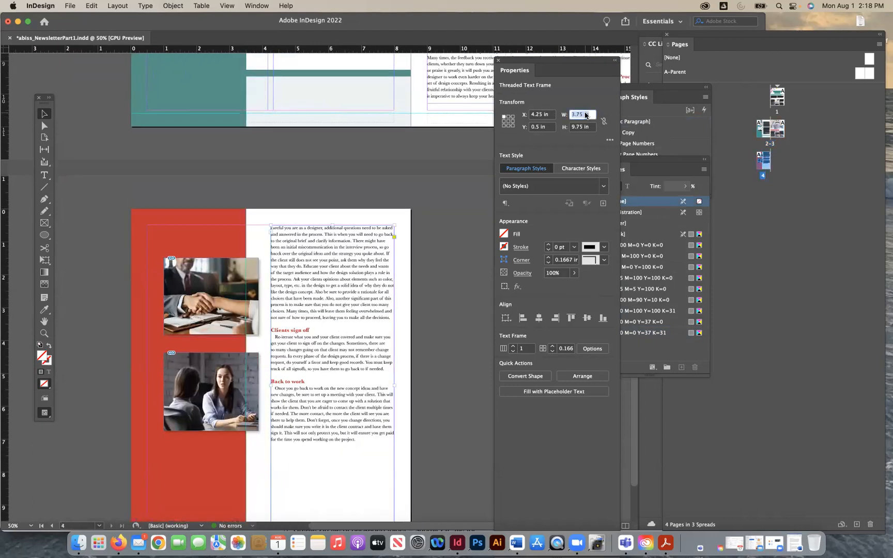
{"action": "key", "text": "Return"}
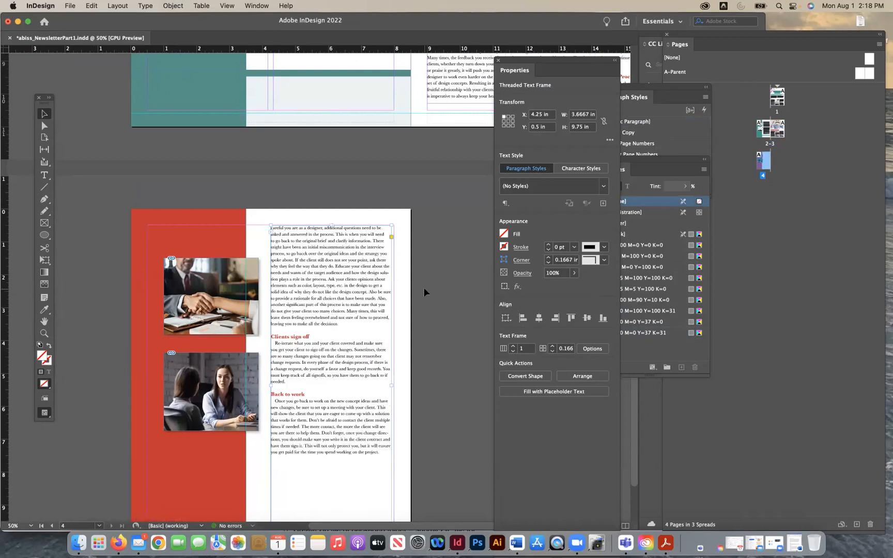
{"action": "left_click_drag", "start_coordinate": [332, 339], "coordinate": [335, 340]}
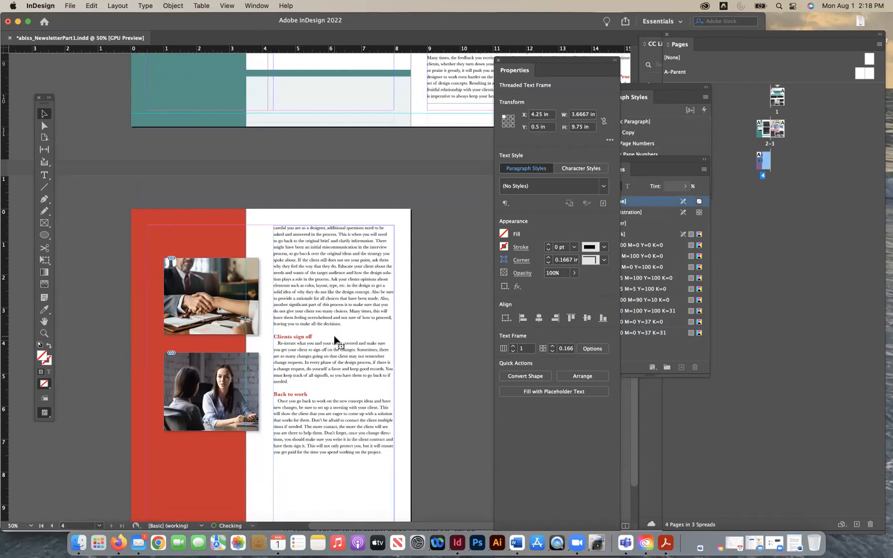
{"action": "left_click", "coordinate": [431, 369]}
- Copy the teal bar and tinted rectangle from the foot of page 2 and place them at page 4's bottom edge, X 0 in
{"action": "scroll", "coordinate": [431, 369], "scroll_direction": "down", "scroll_amount": 3}
{"action": "scroll", "coordinate": [431, 369], "scroll_direction": "up", "scroll_amount": 6}
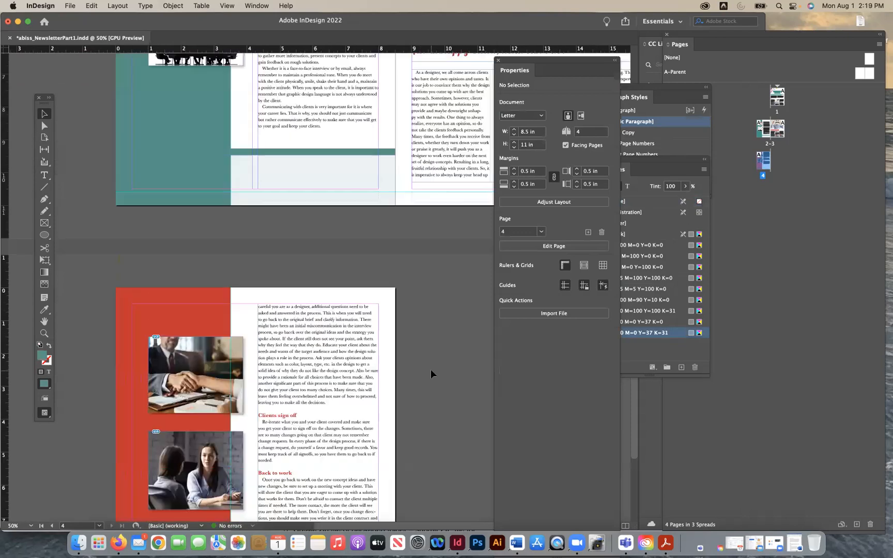
{"action": "scroll", "coordinate": [431, 369], "scroll_direction": "up", "scroll_amount": 2}
{"action": "scroll", "coordinate": [431, 369], "scroll_direction": "down", "scroll_amount": 5}
{"action": "scroll", "coordinate": [430, 369], "scroll_direction": "up", "scroll_amount": 5}
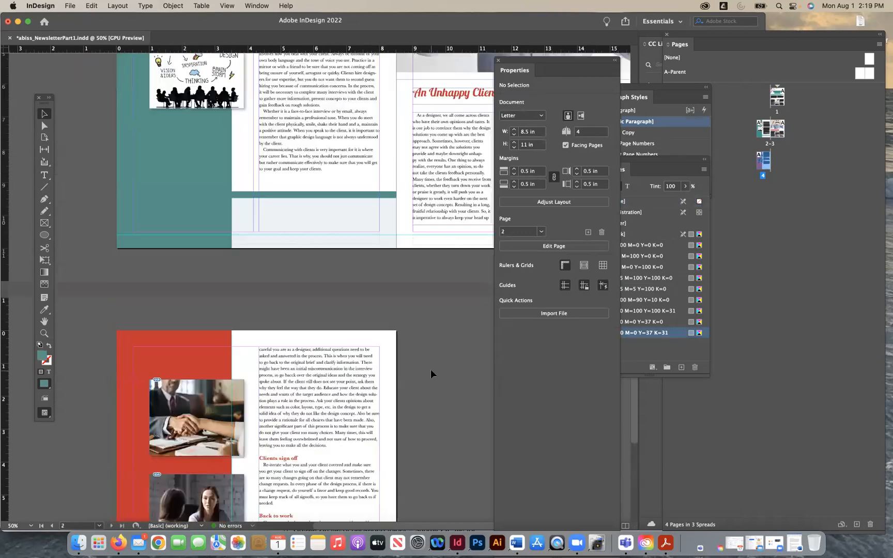
{"action": "scroll", "coordinate": [341, 266], "scroll_direction": "up", "scroll_amount": 3}
{"action": "left_click", "coordinate": [335, 299]}
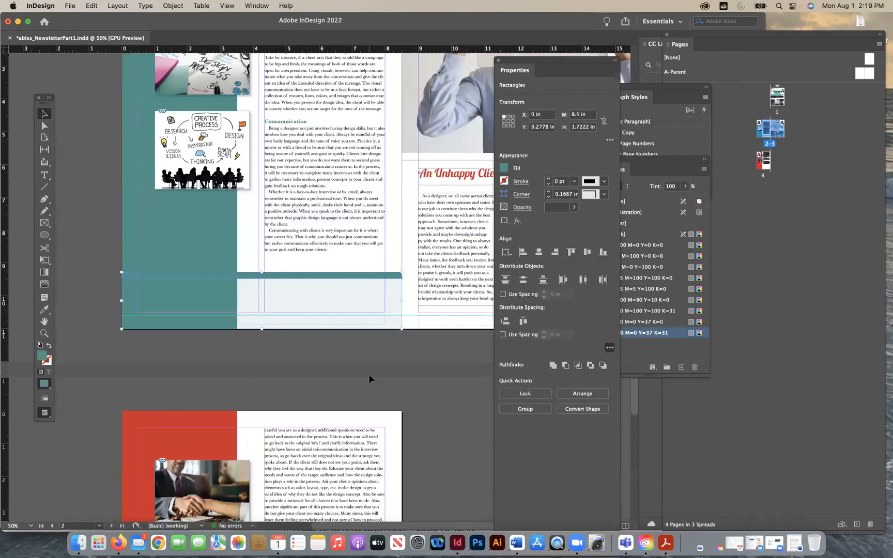
{"action": "scroll", "coordinate": [369, 375], "scroll_direction": "down", "scroll_amount": 10}
{"action": "key", "text": "super+v"}
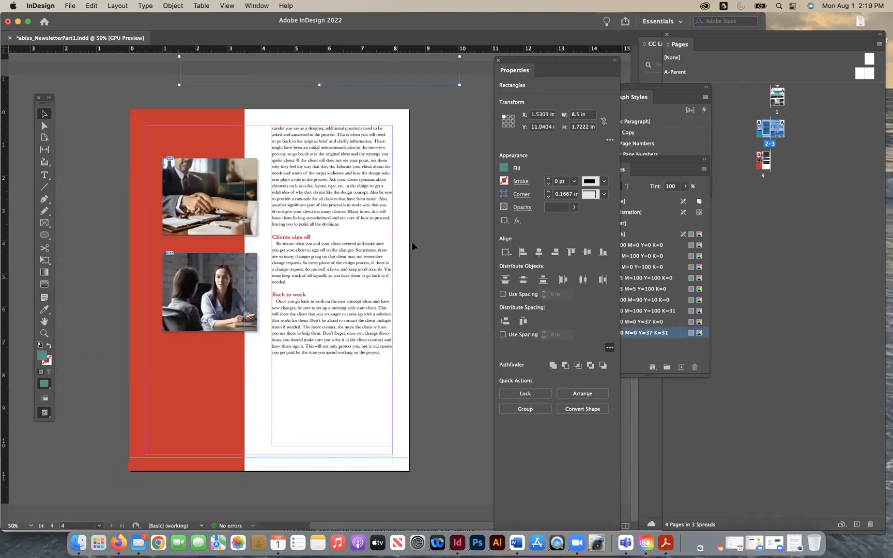
{"action": "left_click_drag", "start_coordinate": [435, 70], "coordinate": [369, 420]}
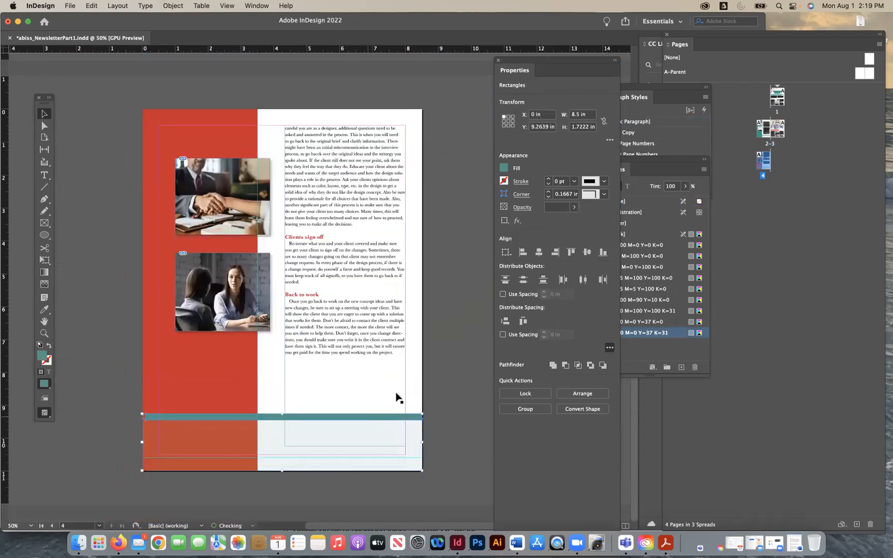
{"action": "left_click", "coordinate": [440, 414]}
- Fill the tinted rectangle and the bar at the foot of page 4 with the red swatch C=15 M=100 Y=100 K=0
{"action": "left_click", "coordinate": [401, 445]}
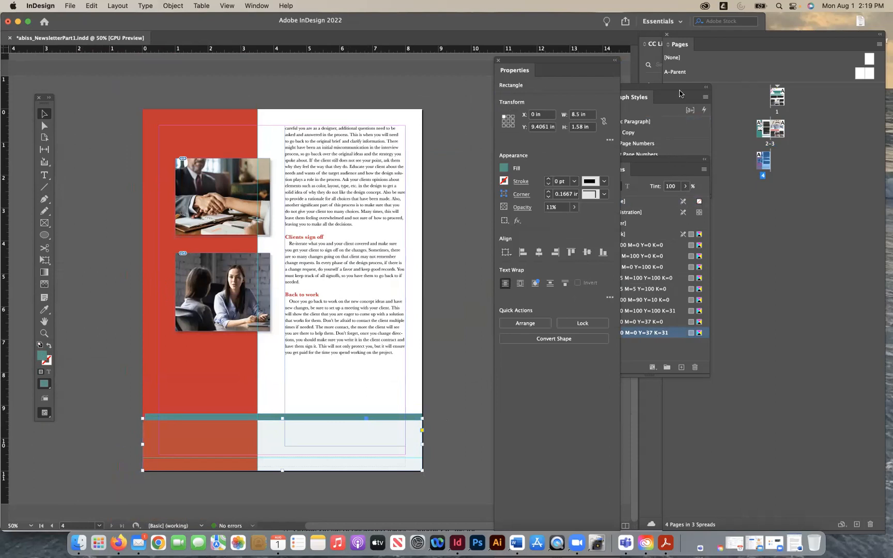
{"action": "left_click", "coordinate": [665, 166]}
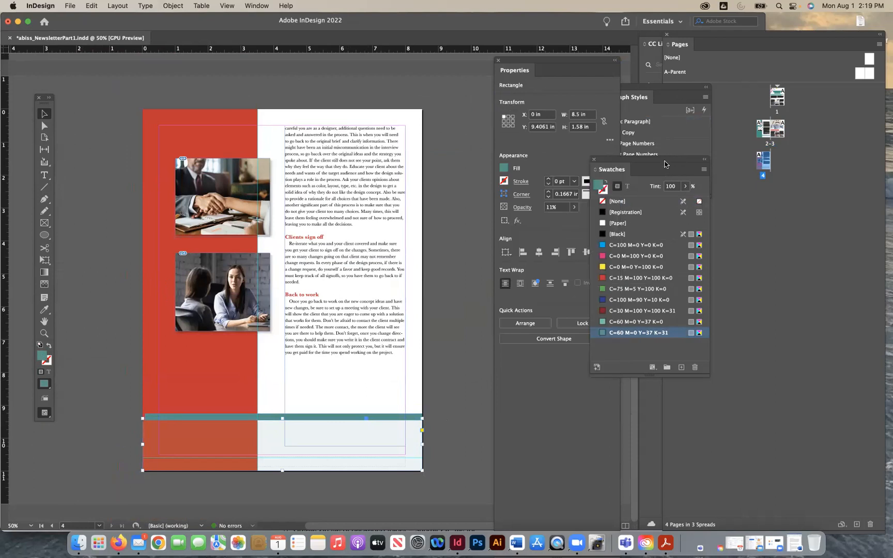
{"action": "left_click", "coordinate": [602, 278]}
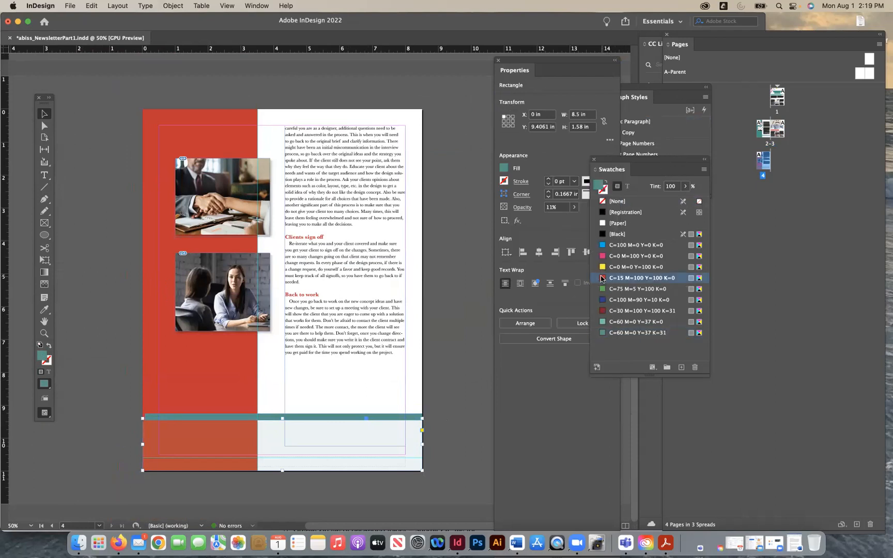
{"action": "left_click", "coordinate": [401, 417]}
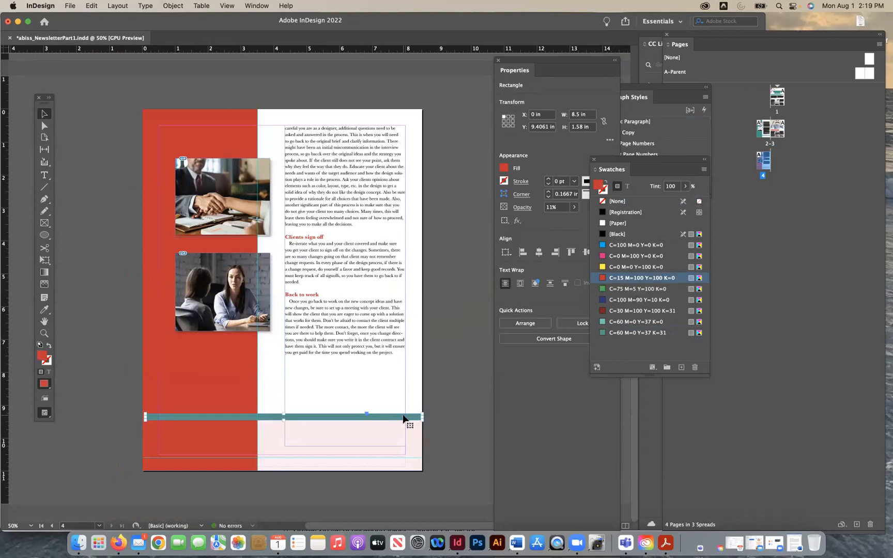
{"action": "left_click", "coordinate": [605, 279]}
{"action": "left_click", "coordinate": [474, 346]}
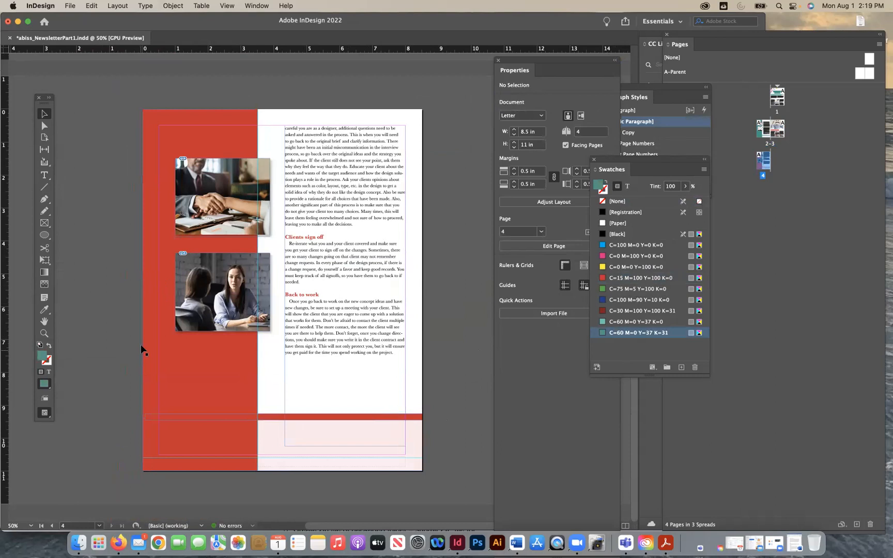
- Shorten page 4's red side panel from the bottom and lower the red bar to sit just above the page-number footer
{"action": "left_click", "coordinate": [200, 471]}
{"action": "left_click", "coordinate": [203, 358]}
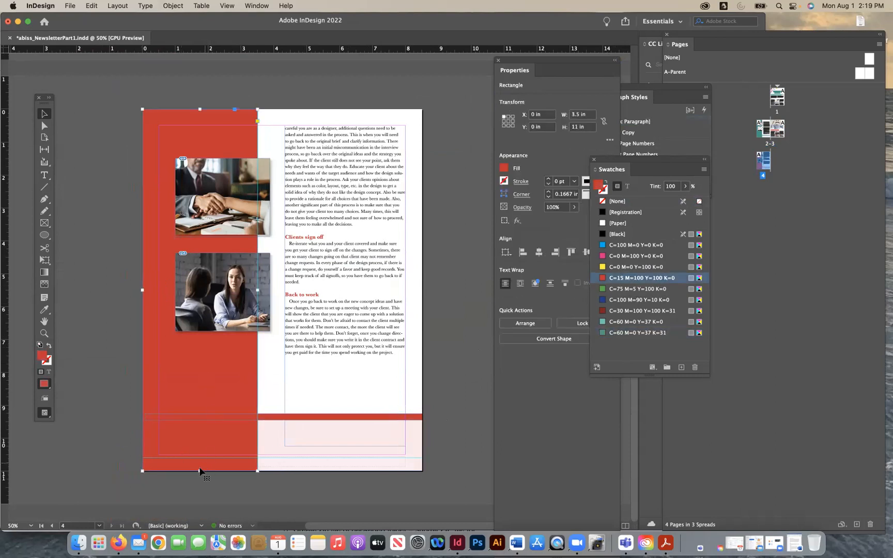
{"action": "left_click_drag", "start_coordinate": [200, 471], "coordinate": [200, 446]}
{"action": "left_click", "coordinate": [123, 420]}
{"action": "left_click_drag", "start_coordinate": [274, 418], "coordinate": [273, 442]}
{"action": "left_click", "coordinate": [453, 390]}
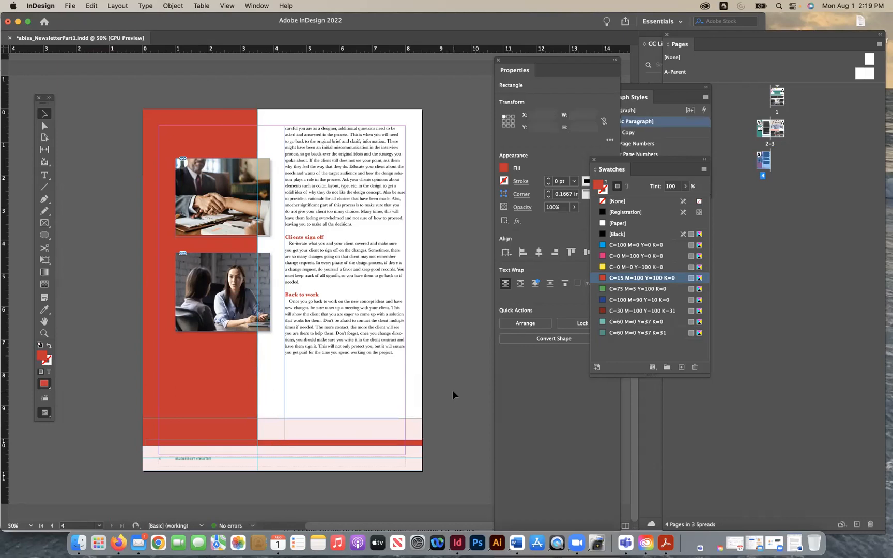
- Trim the top of page 4's tinted footer rectangle down to Y 10.125 in, leaving it about 0.86 in high
{"action": "scroll", "coordinate": [453, 392], "scroll_direction": "up", "scroll_amount": 5}
{"action": "scroll", "coordinate": [452, 393], "scroll_direction": "down", "scroll_amount": 5}
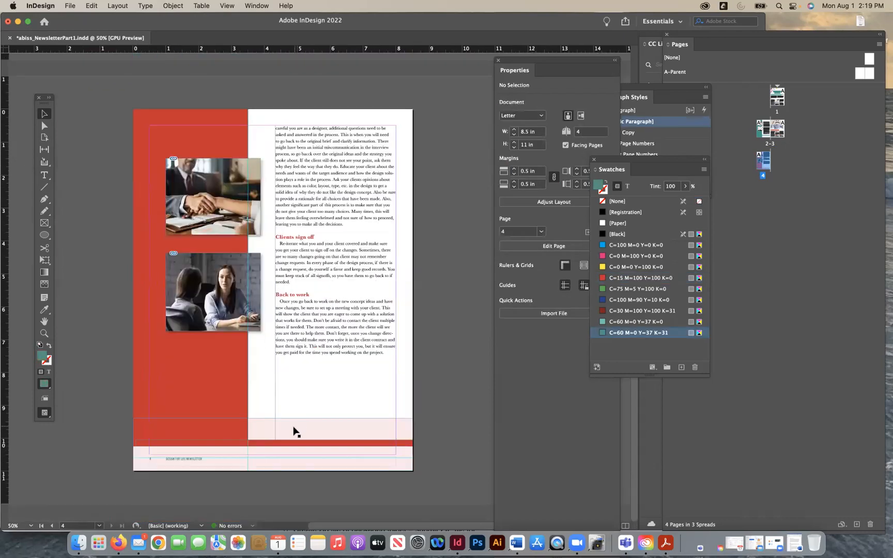
{"action": "left_click", "coordinate": [295, 432]}
{"action": "left_click_drag", "start_coordinate": [273, 419], "coordinate": [272, 442]}
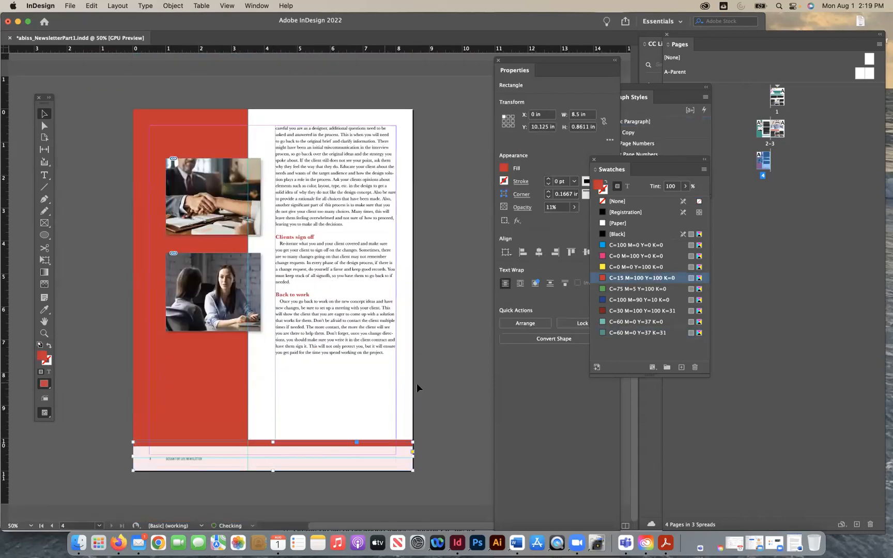
{"action": "left_click", "coordinate": [416, 384]}
- On page 2, shorten the teal side panel and the tinted footer rectangle and lower the teal bar to match page 4's footer
{"action": "scroll", "coordinate": [417, 384], "scroll_direction": "up", "scroll_amount": 5}
{"action": "scroll", "coordinate": [417, 387], "scroll_direction": "up", "scroll_amount": 10}
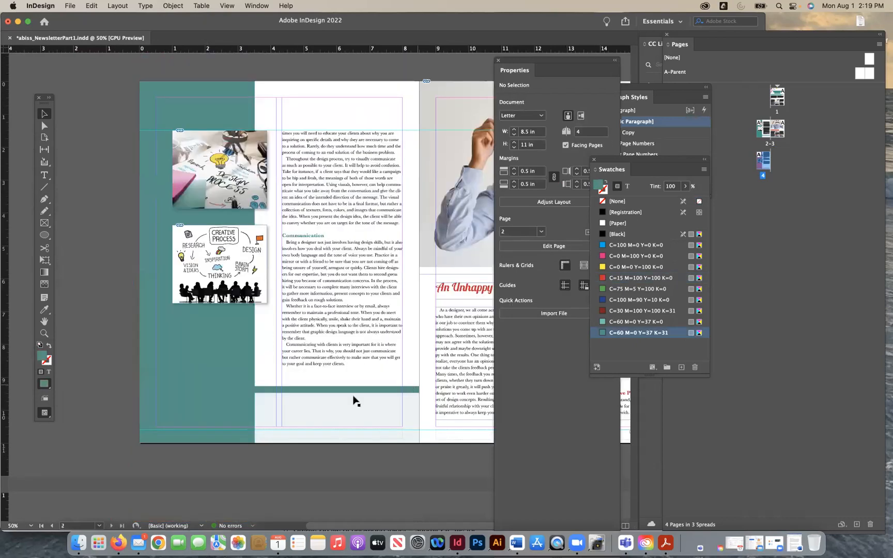
{"action": "left_click", "coordinate": [299, 411]}
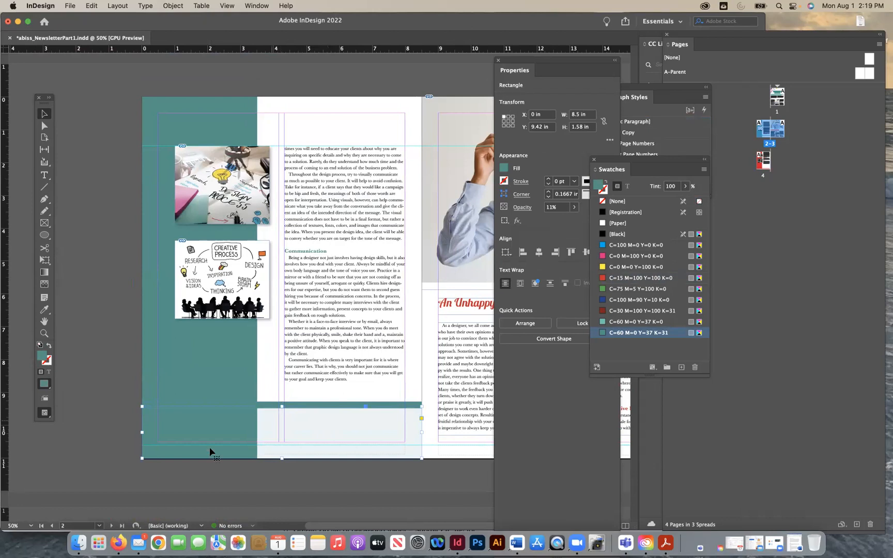
{"action": "left_click", "coordinate": [181, 347]}
{"action": "left_click_drag", "start_coordinate": [198, 458], "coordinate": [200, 433]}
{"action": "left_click", "coordinate": [128, 374]}
{"action": "left_click", "coordinate": [287, 412]}
{"action": "left_click_drag", "start_coordinate": [282, 406], "coordinate": [295, 436]}
{"action": "left_click_drag", "start_coordinate": [163, 431], "coordinate": [157, 429]}
{"action": "left_click", "coordinate": [117, 391]}
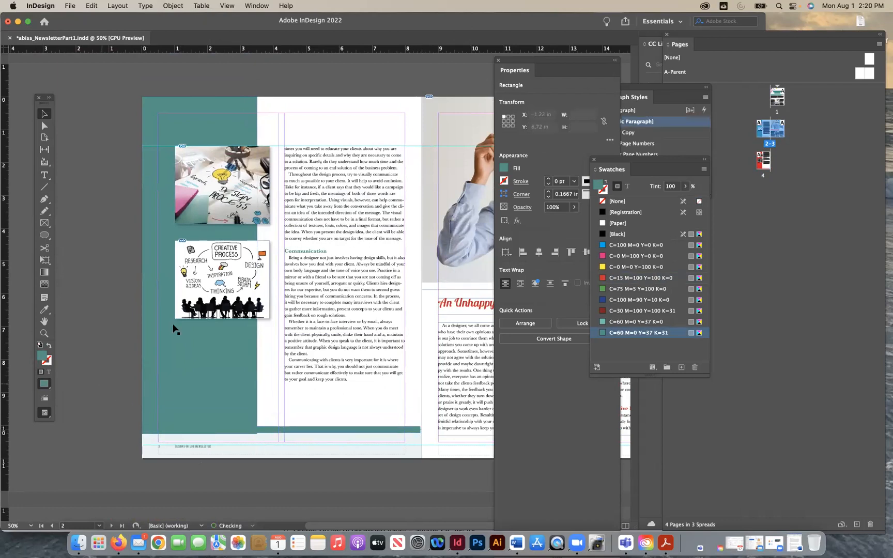
- Review the layout and footers across all four newsletter pages, and save the document
{"action": "scroll", "coordinate": [276, 323], "scroll_direction": "up", "scroll_amount": 3}
{"action": "scroll", "coordinate": [275, 326], "scroll_direction": "up", "scroll_amount": 3}
{"action": "scroll", "coordinate": [275, 327], "scroll_direction": "right", "scroll_amount": 3}
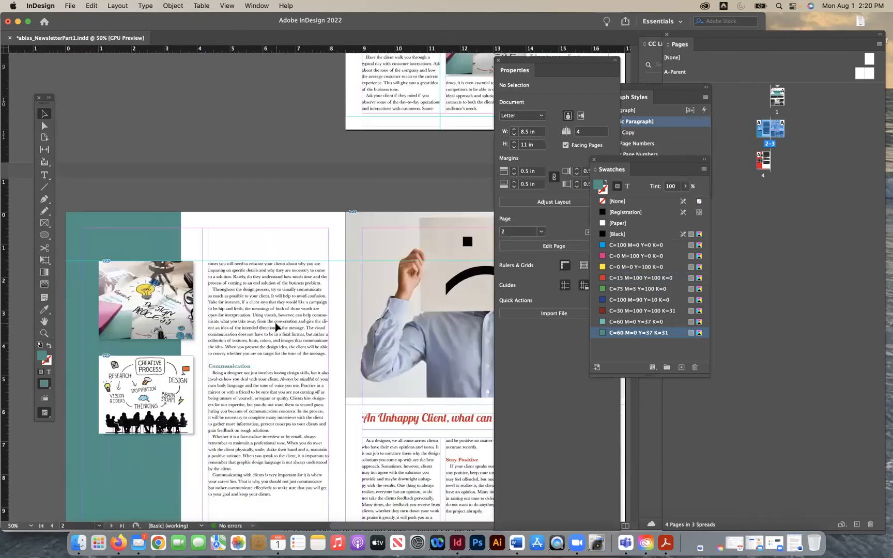
{"action": "scroll", "coordinate": [276, 327], "scroll_direction": "up", "scroll_amount": 5}
{"action": "scroll", "coordinate": [276, 327], "scroll_direction": "right", "scroll_amount": 4}
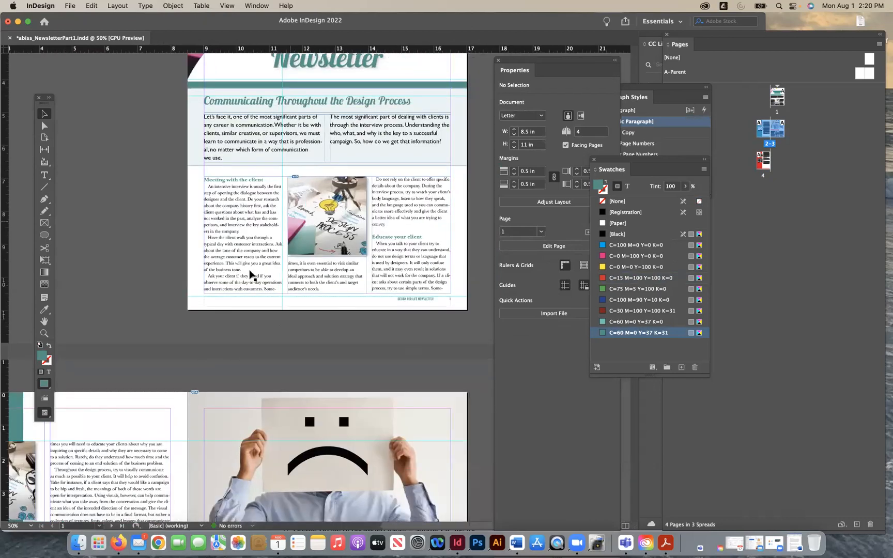
{"action": "scroll", "coordinate": [245, 314], "scroll_direction": "down", "scroll_amount": 6}
{"action": "scroll", "coordinate": [245, 314], "scroll_direction": "down", "scroll_amount": 7}
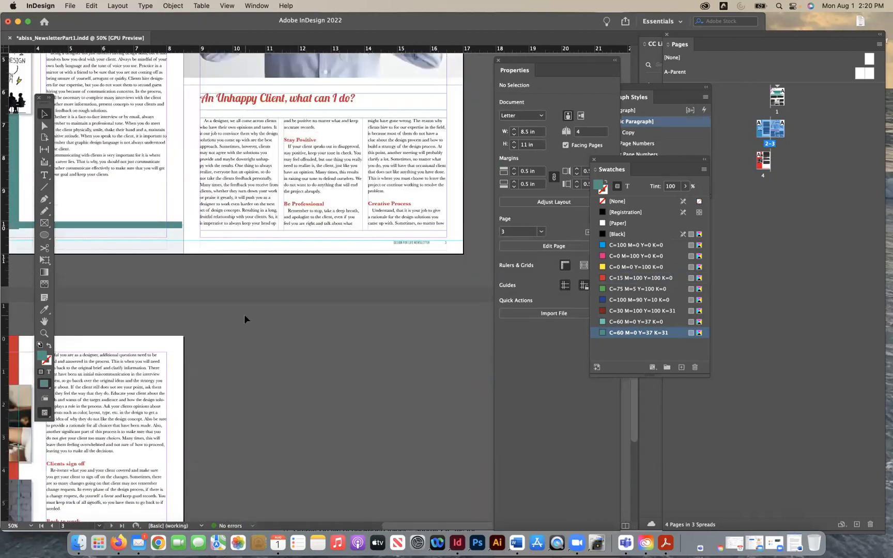
{"action": "scroll", "coordinate": [245, 314], "scroll_direction": "up", "scroll_amount": 1}
{"action": "scroll", "coordinate": [244, 315], "scroll_direction": "down", "scroll_amount": 5}
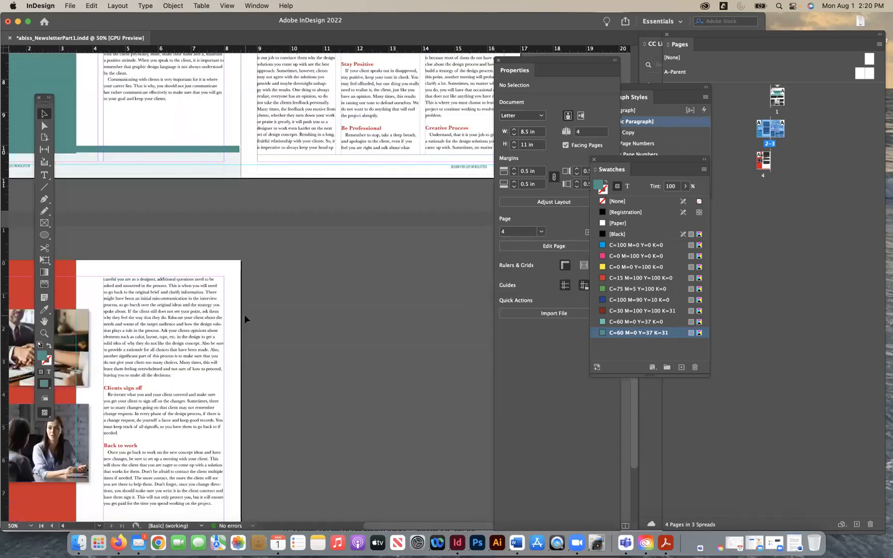
{"action": "scroll", "coordinate": [245, 315], "scroll_direction": "left", "scroll_amount": 3}
{"action": "scroll", "coordinate": [244, 316], "scroll_direction": "down", "scroll_amount": 2}
{"action": "scroll", "coordinate": [244, 316], "scroll_direction": "left", "scroll_amount": 2}
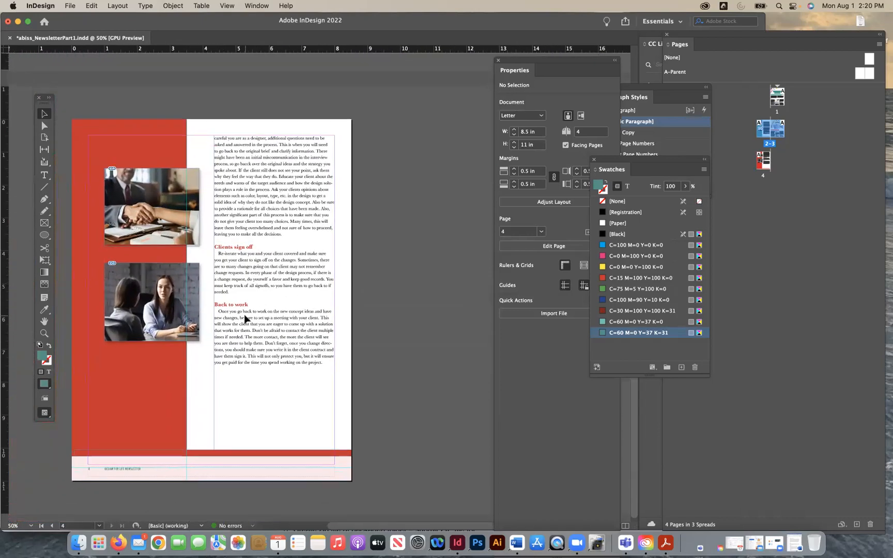
{"action": "key", "text": "super+s"}
- Lower the top edge of page 3's three-column text frame to Y 7.75 in and check how the text reflows onto page 4
{"action": "scroll", "coordinate": [367, 288], "scroll_direction": "up", "scroll_amount": 1}
{"action": "scroll", "coordinate": [367, 288], "scroll_direction": "right", "scroll_amount": 1}
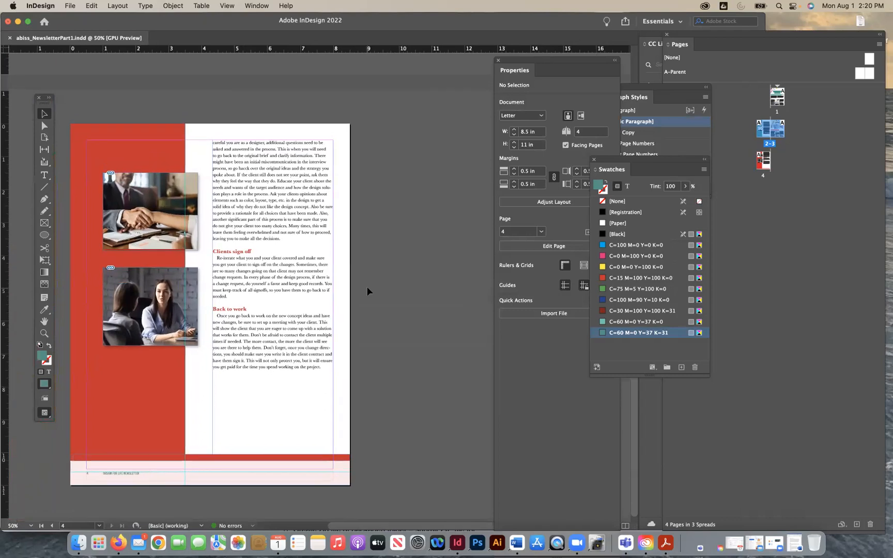
{"action": "scroll", "coordinate": [372, 215], "scroll_direction": "up", "scroll_amount": 10}
{"action": "scroll", "coordinate": [373, 214], "scroll_direction": "right", "scroll_amount": 3}
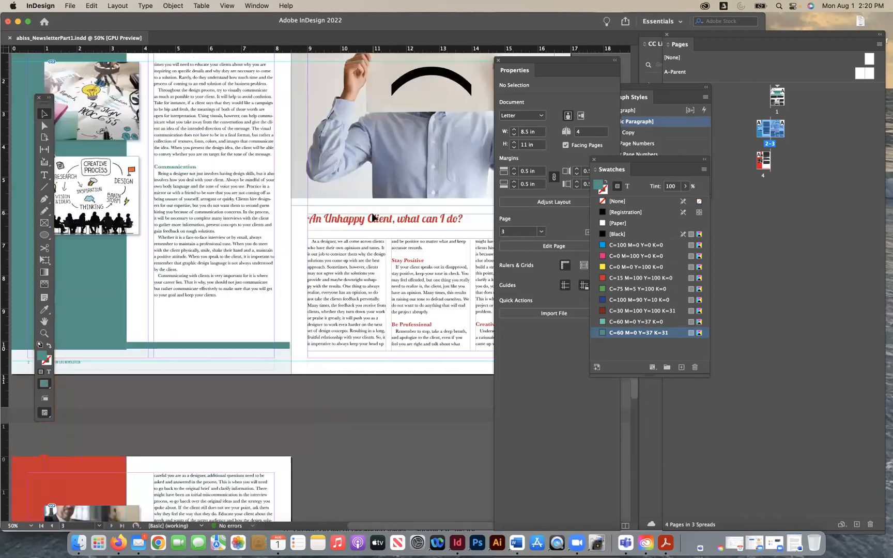
{"action": "scroll", "coordinate": [373, 217], "scroll_direction": "up", "scroll_amount": 3}
{"action": "scroll", "coordinate": [373, 217], "scroll_direction": "right", "scroll_amount": 2}
{"action": "scroll", "coordinate": [355, 316], "scroll_direction": "down", "scroll_amount": 1}
{"action": "scroll", "coordinate": [355, 316], "scroll_direction": "right", "scroll_amount": 1}
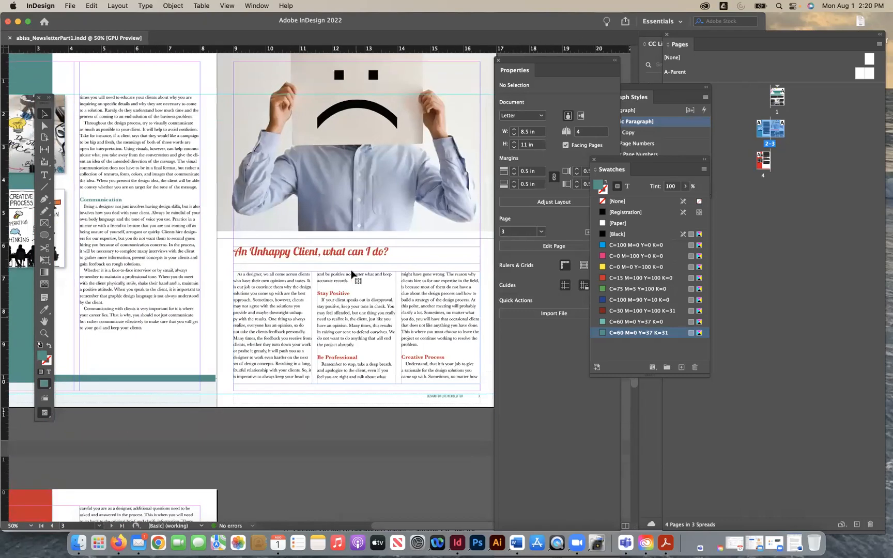
{"action": "left_click", "coordinate": [353, 273]}
{"action": "left_click_drag", "start_coordinate": [358, 271], "coordinate": [360, 303]}
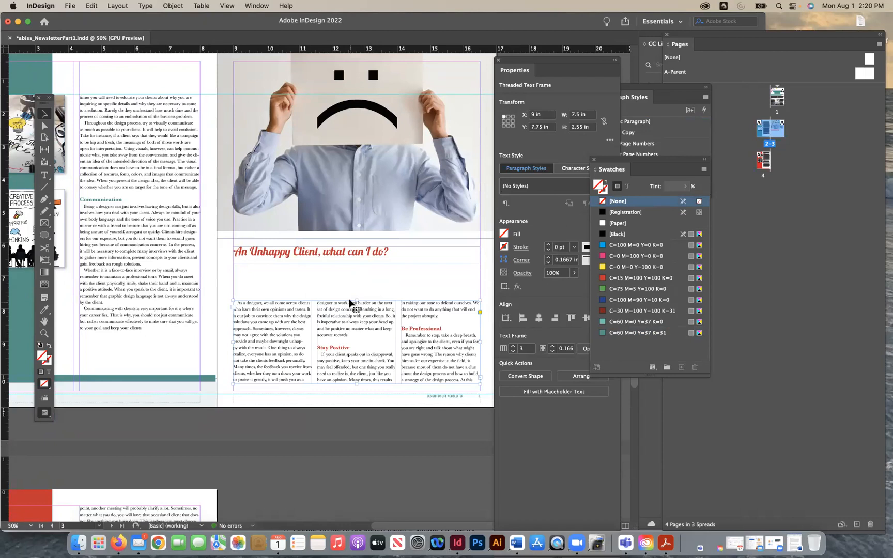
{"action": "scroll", "coordinate": [325, 414], "scroll_direction": "down", "scroll_amount": 10}
{"action": "scroll", "coordinate": [325, 414], "scroll_direction": "left", "scroll_amount": 2}
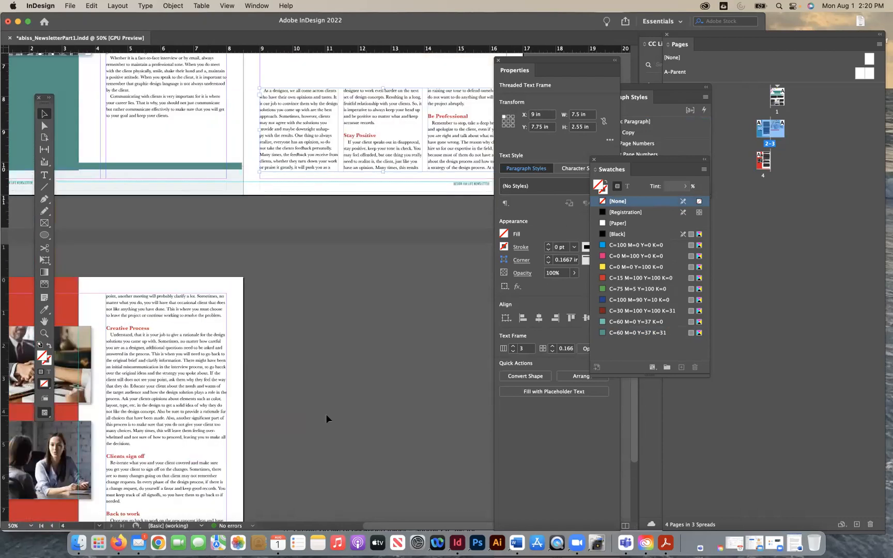
{"action": "scroll", "coordinate": [206, 388], "scroll_direction": "up", "scroll_amount": 5}
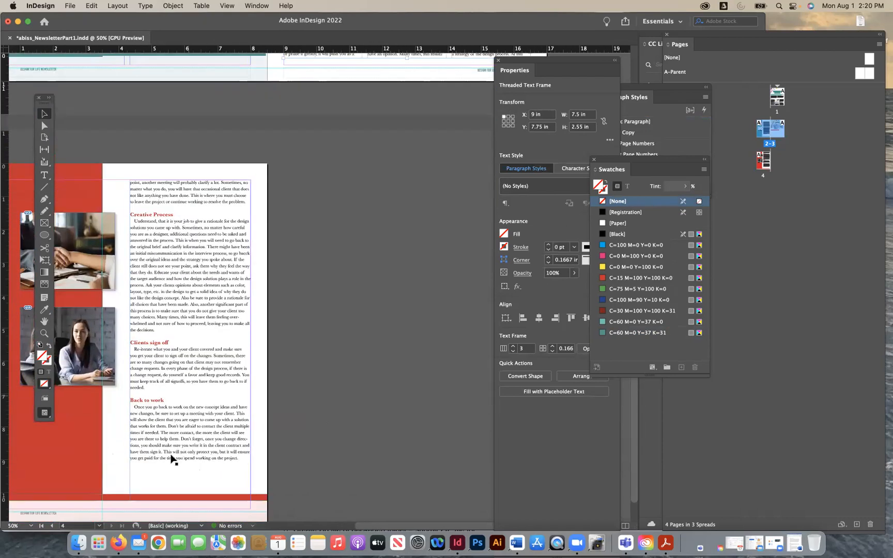
{"action": "scroll", "coordinate": [370, 343], "scroll_direction": "right", "scroll_amount": 1}
{"action": "scroll", "coordinate": [370, 343], "scroll_direction": "up", "scroll_amount": 9}
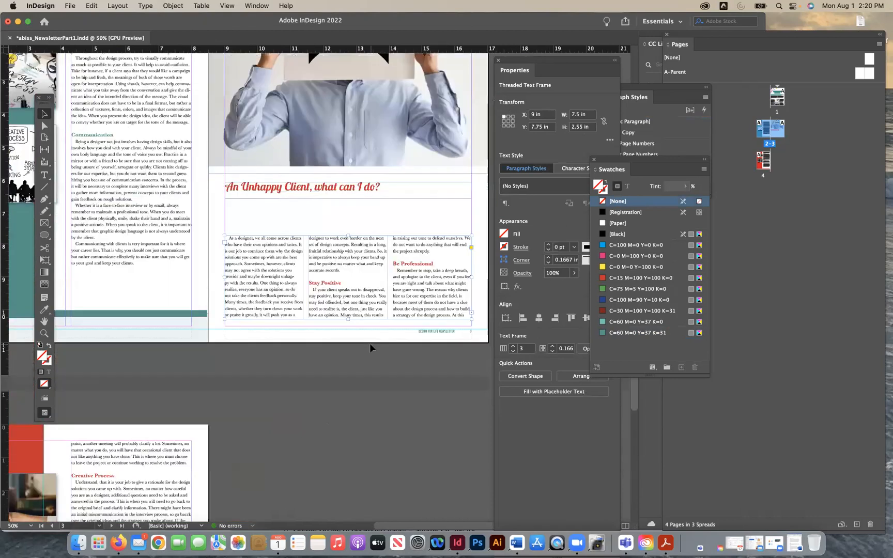
{"action": "scroll", "coordinate": [352, 284], "scroll_direction": "right", "scroll_amount": 1}
{"action": "left_click", "coordinate": [334, 221]}
{"action": "left_click_drag", "start_coordinate": [342, 211], "coordinate": [339, 253]}
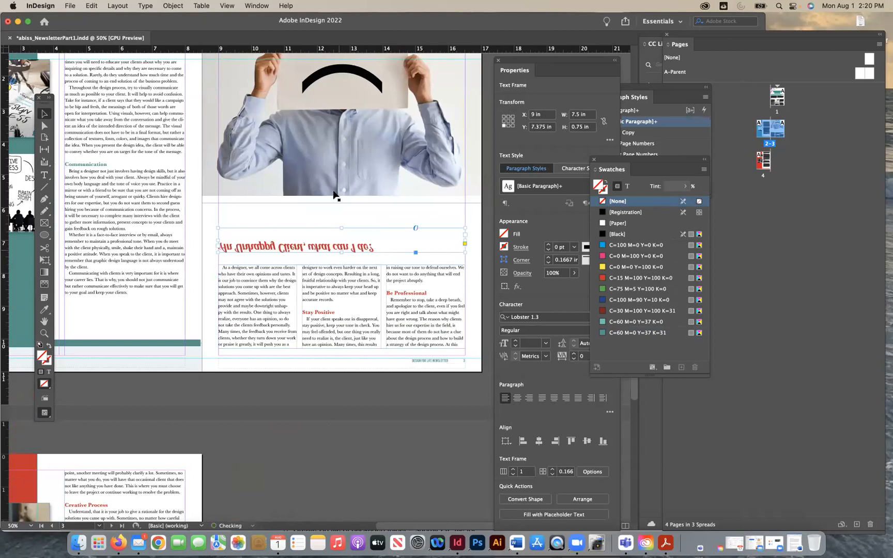
{"action": "key", "text": "super+z"}
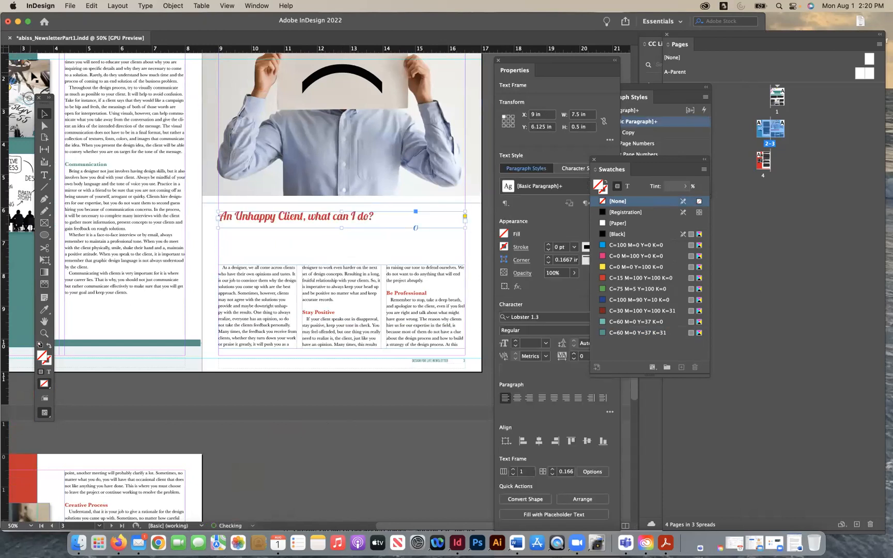
- Move page 3's "An Unhappy Client, what can I do?" heading down to Y 7.125 in and extend the photo frame above it to 6.625 in high
{"action": "left_click", "coordinate": [335, 435]}
{"action": "left_click_drag", "start_coordinate": [313, 217], "coordinate": [314, 248]}
{"action": "left_click", "coordinate": [339, 202]}
{"action": "left_click_drag", "start_coordinate": [342, 203], "coordinate": [326, 257]}
{"action": "left_click", "coordinate": [327, 252]}
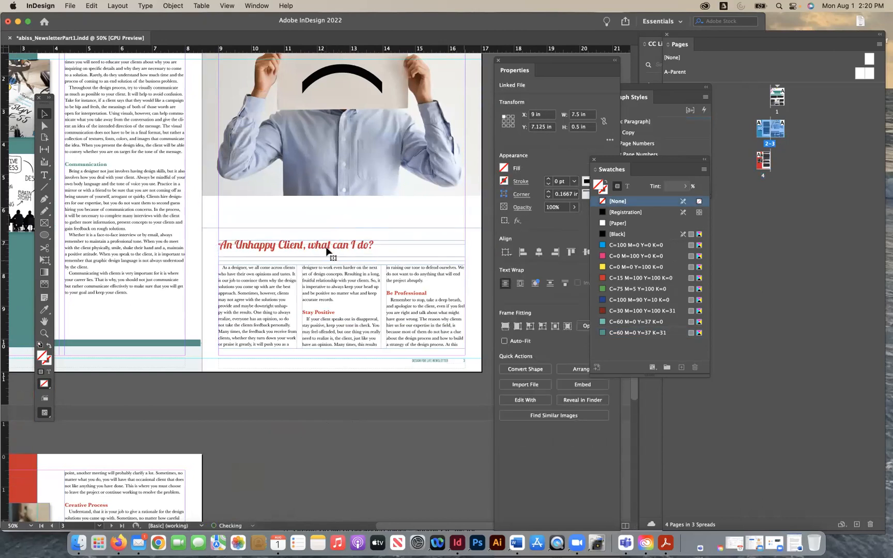
{"action": "left_click", "coordinate": [337, 204]}
{"action": "scroll", "coordinate": [331, 198], "scroll_direction": "up", "scroll_amount": 1}
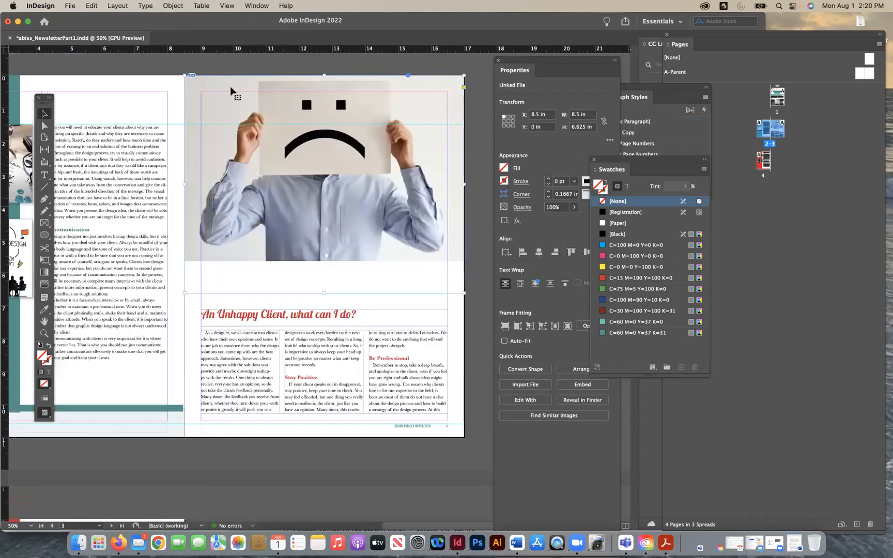
- Fit page 3's sad-face photo to its enlarged frame with Fill Frame Proportionally
{"action": "left_click", "coordinate": [173, 6]}
{"action": "mouse_move", "coordinate": [219, 212]}
{"action": "left_click", "coordinate": [274, 212]}
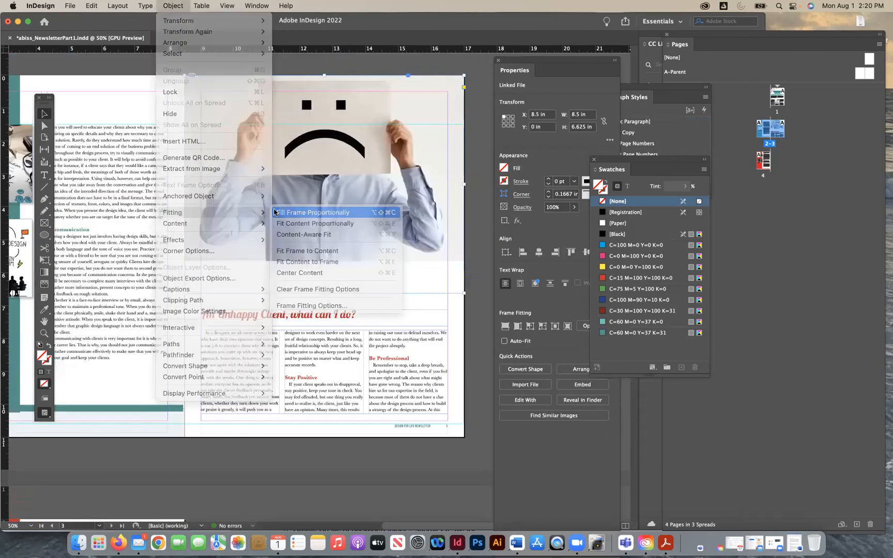
- Extend the bottom of page 3's photo frame to a height of 6.75 in, refill it proportionally with the photo, and deselect it
{"action": "left_click_drag", "start_coordinate": [326, 294], "coordinate": [326, 298]}
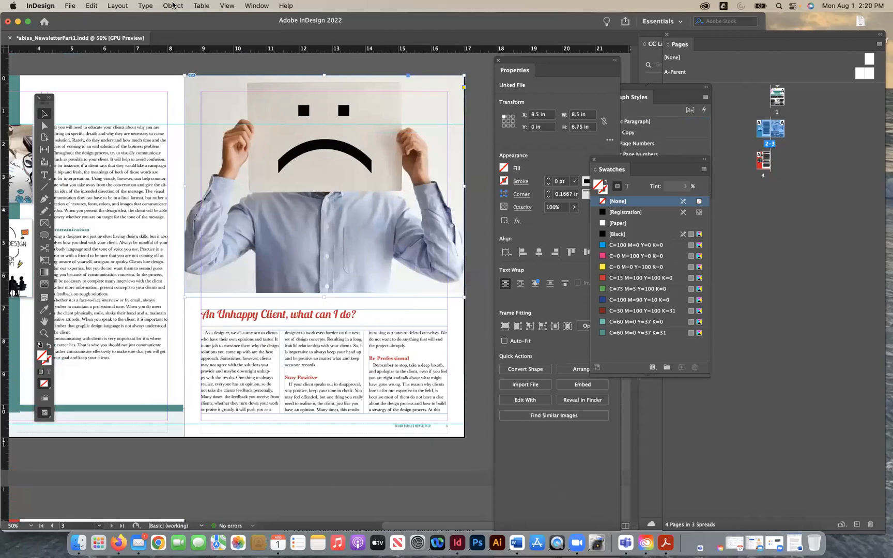
{"action": "left_click", "coordinate": [174, 5]}
{"action": "left_click", "coordinate": [179, 4]}
{"action": "left_click", "coordinate": [180, 4]}
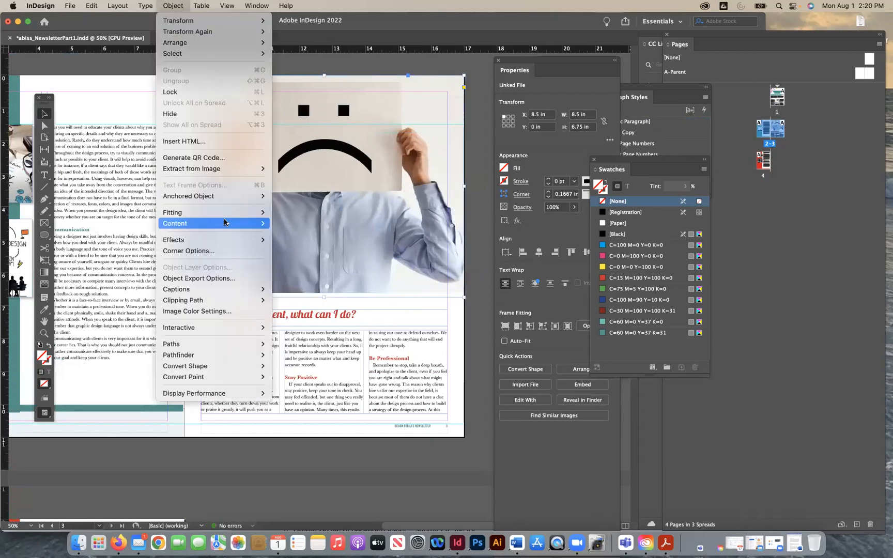
{"action": "mouse_move", "coordinate": [207, 212]}
{"action": "left_click", "coordinate": [285, 215]}
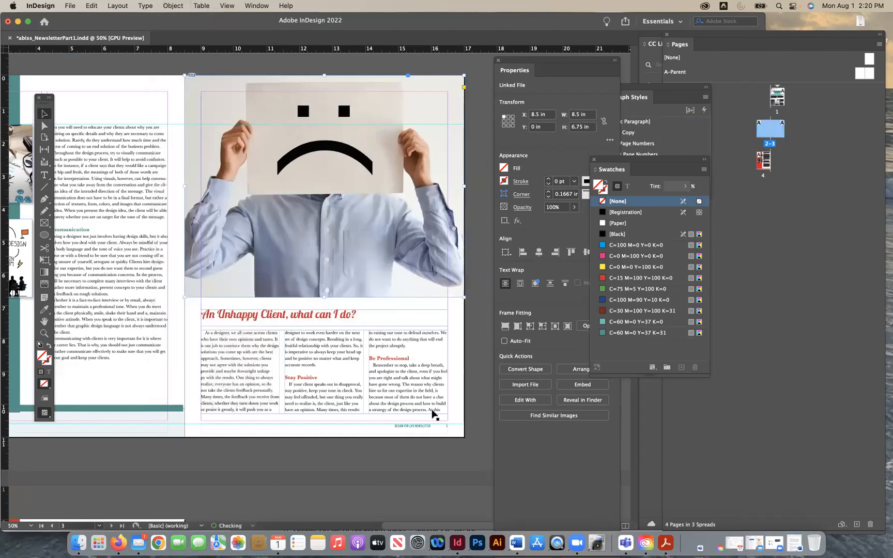
{"action": "double_click", "coordinate": [417, 272]}
{"action": "left_click", "coordinate": [434, 482]}
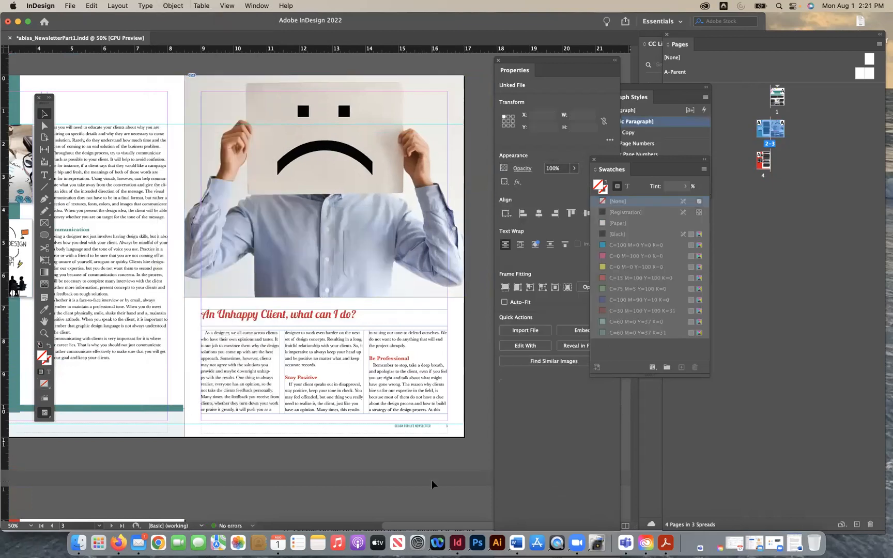
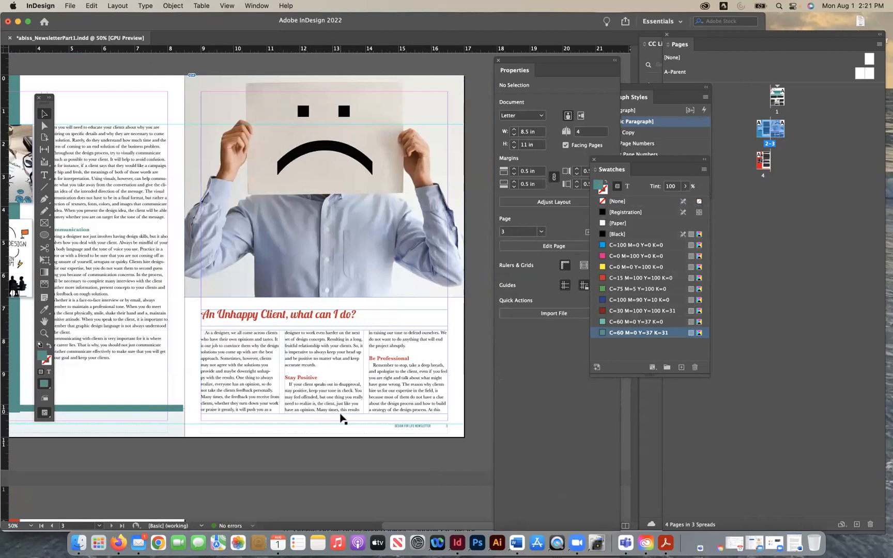
- Examine page 4's text column up close, checking how the lines break in the Clients sign off and Back to work paragraphs
{"action": "scroll", "coordinate": [341, 419], "scroll_direction": "down", "scroll_amount": 3}
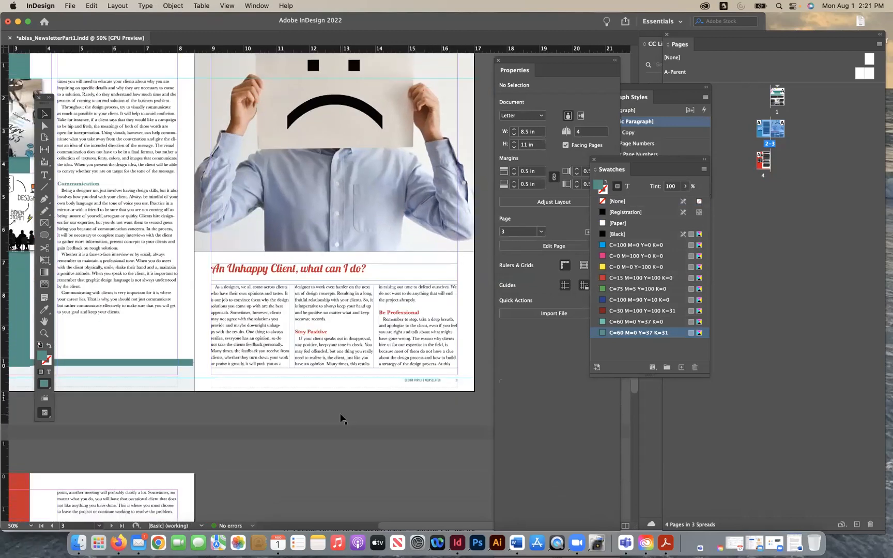
{"action": "scroll", "coordinate": [341, 418], "scroll_direction": "down", "scroll_amount": 10}
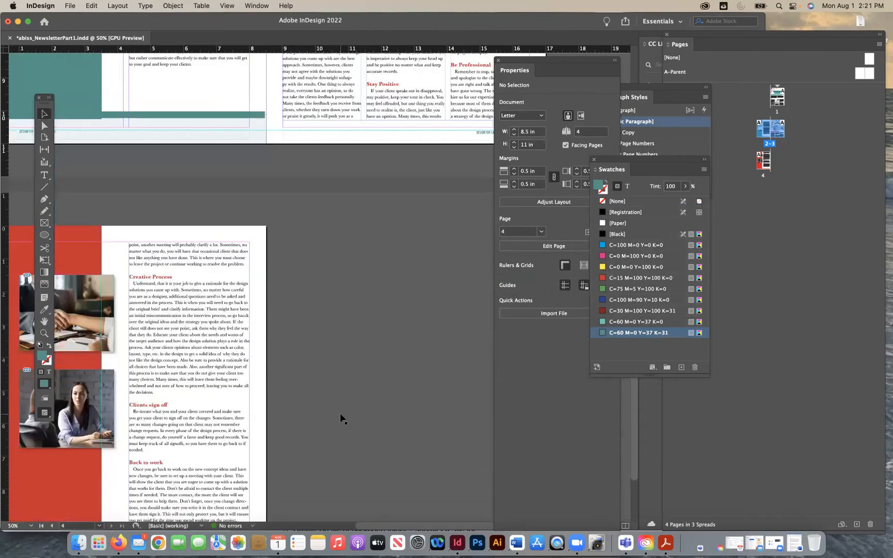
{"action": "scroll", "coordinate": [342, 419], "scroll_direction": "down", "scroll_amount": 5}
{"action": "scroll", "coordinate": [341, 419], "scroll_direction": "left", "scroll_amount": 4}
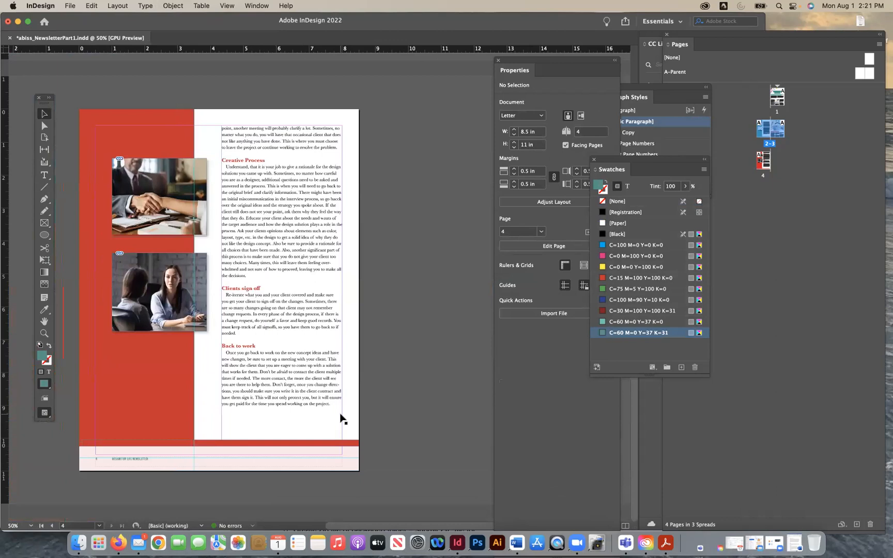
{"action": "scroll", "coordinate": [342, 419], "scroll_direction": "left", "scroll_amount": 1}
{"action": "key", "text": "t"}
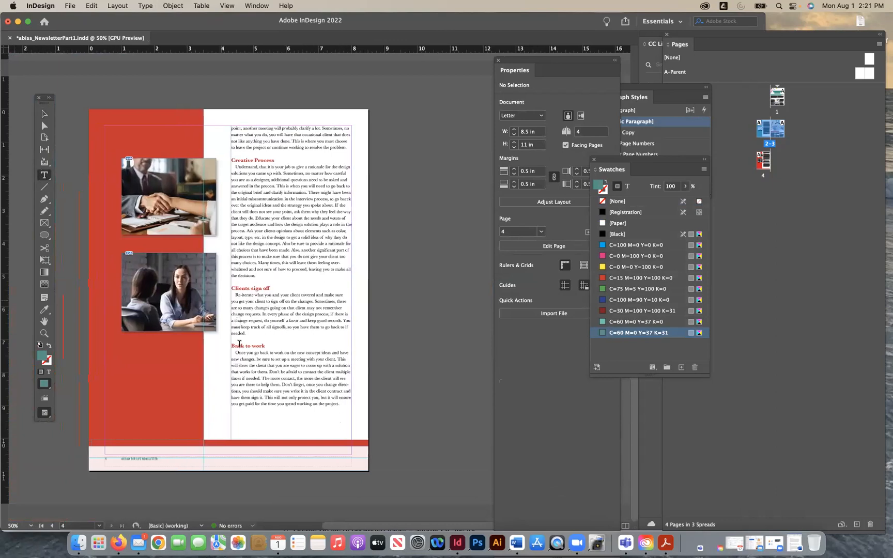
{"action": "left_click", "coordinate": [246, 334]}
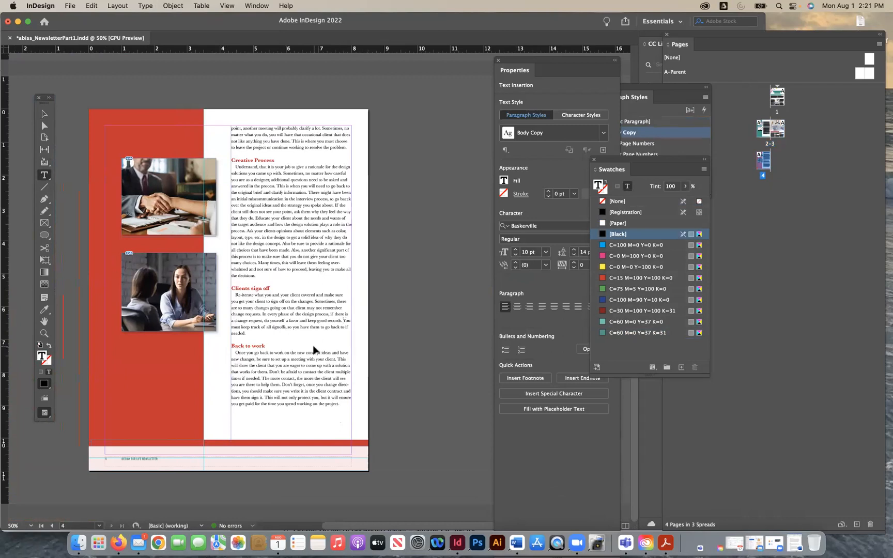
{"action": "key", "text": "super+equal"}
{"action": "key", "text": "super+equal"}
{"action": "scroll", "coordinate": [308, 347], "scroll_direction": "up", "scroll_amount": 1}
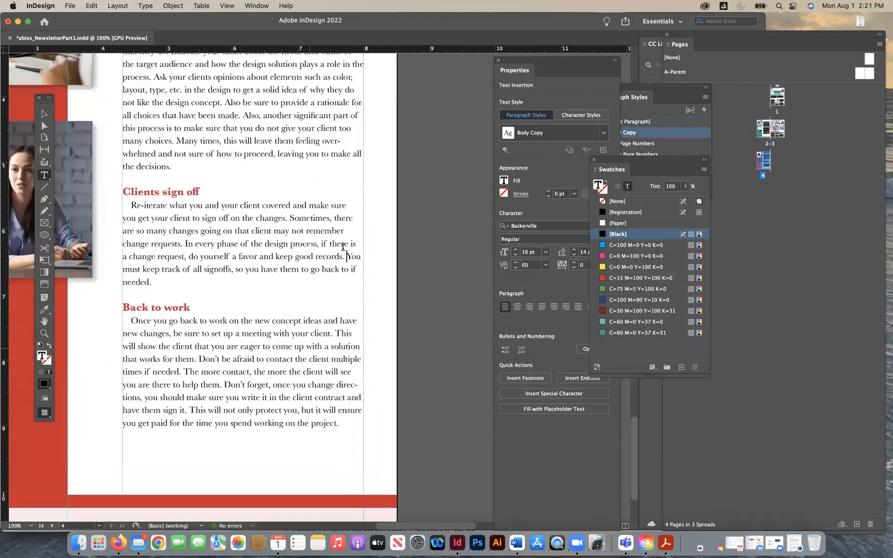
{"action": "scroll", "coordinate": [342, 247], "scroll_direction": "down", "scroll_amount": 1}
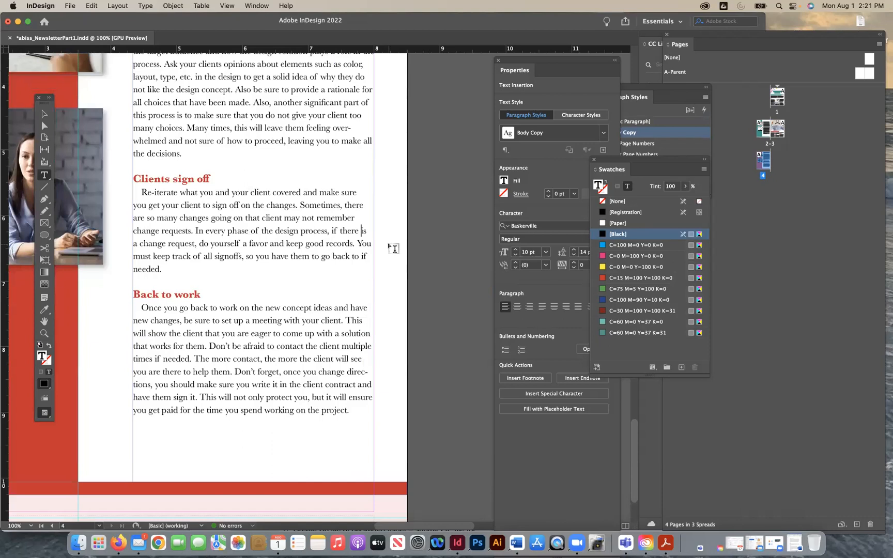
- Try forced line breaks before "is a change request", "You must keep track" and "to if needed" in the Clients sign off paragraph
{"action": "key", "text": "shift+Return"}
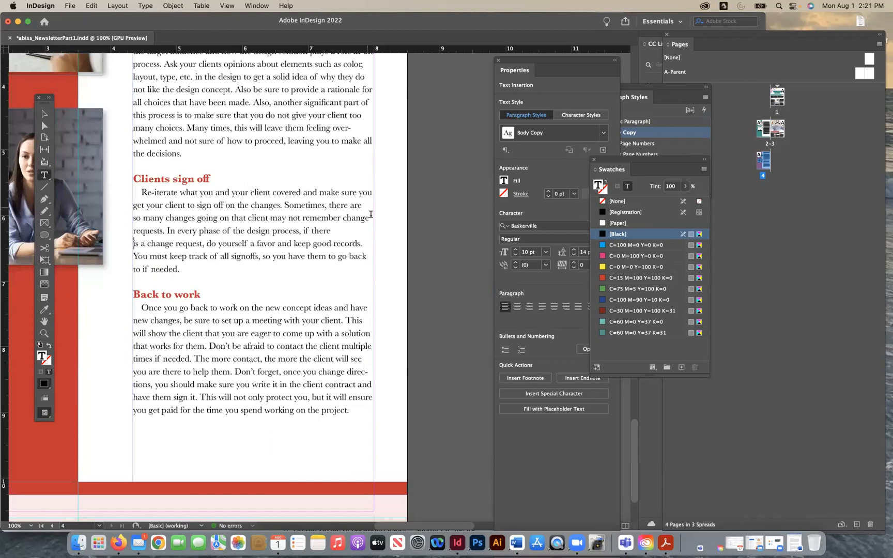
{"action": "key", "text": "super+z"}
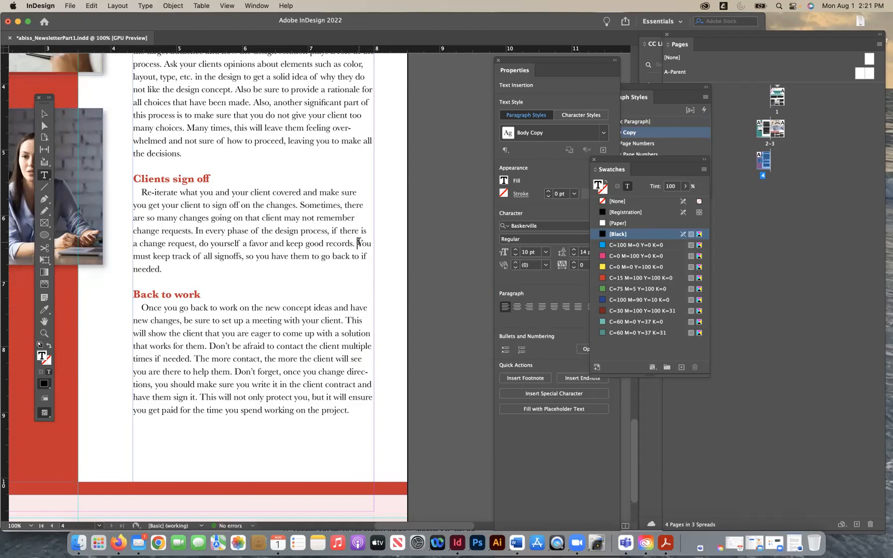
{"action": "key", "text": "shift+Return"}
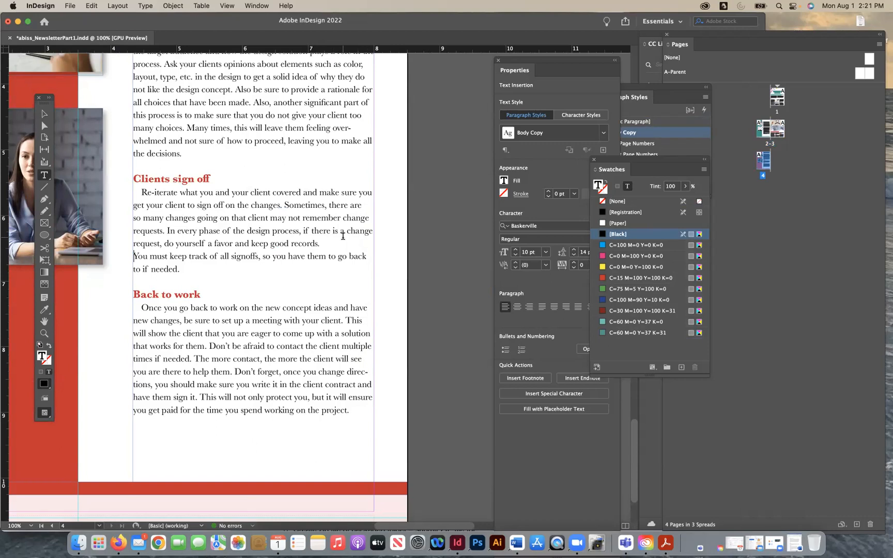
{"action": "key", "text": "BackSpace"}
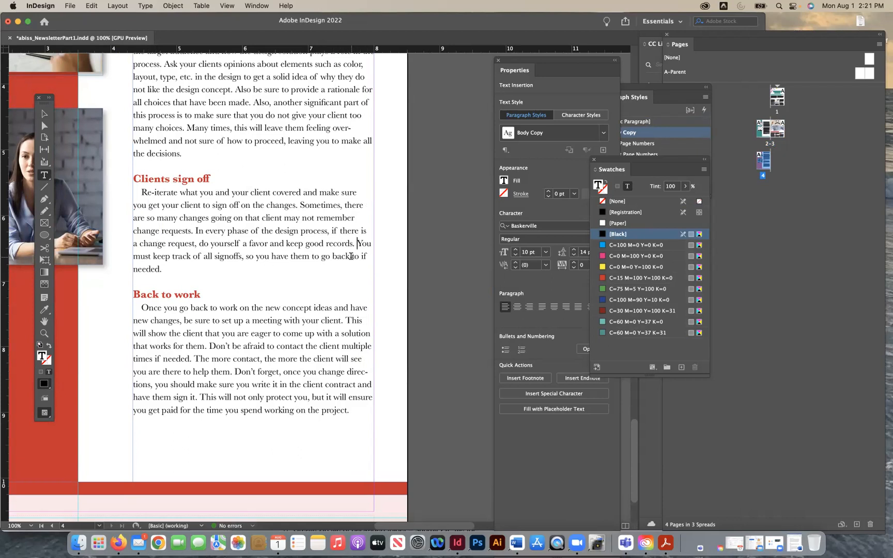
{"action": "left_click", "coordinate": [351, 256]}
{"action": "key", "text": "shift+Return"}
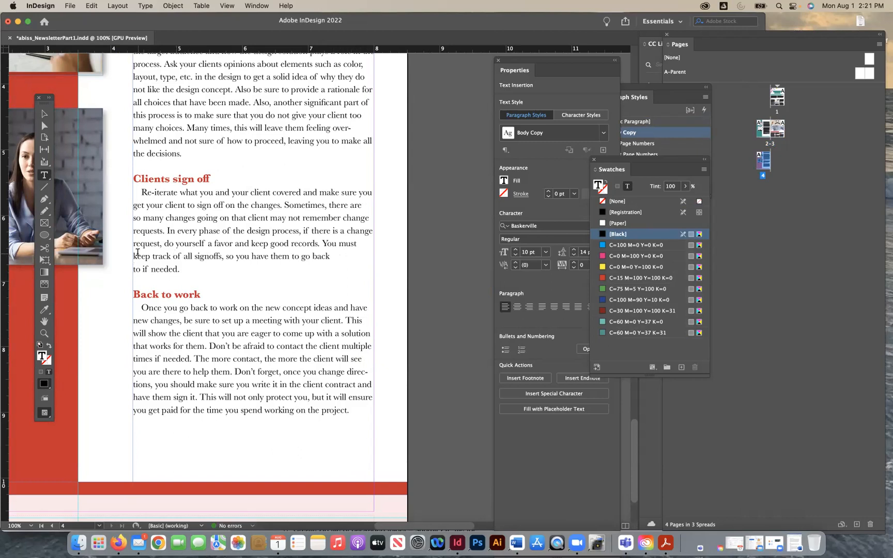
{"action": "key", "text": "BackSpace"}
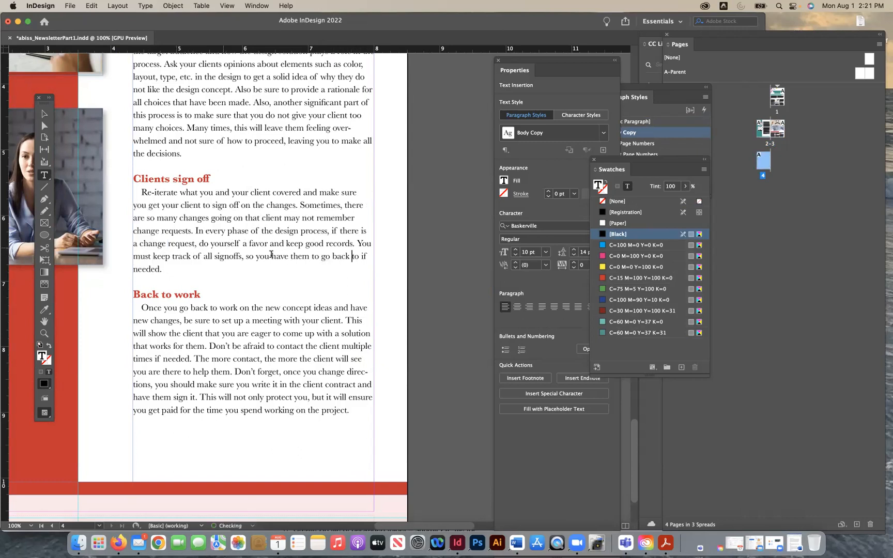
- Move the Swatches, Paragraph Styles and Character Styles panels clear of the Properties panel and deselect the Clients sign off paragraph
{"action": "left_click_drag", "start_coordinate": [162, 269], "coordinate": [119, 186]}
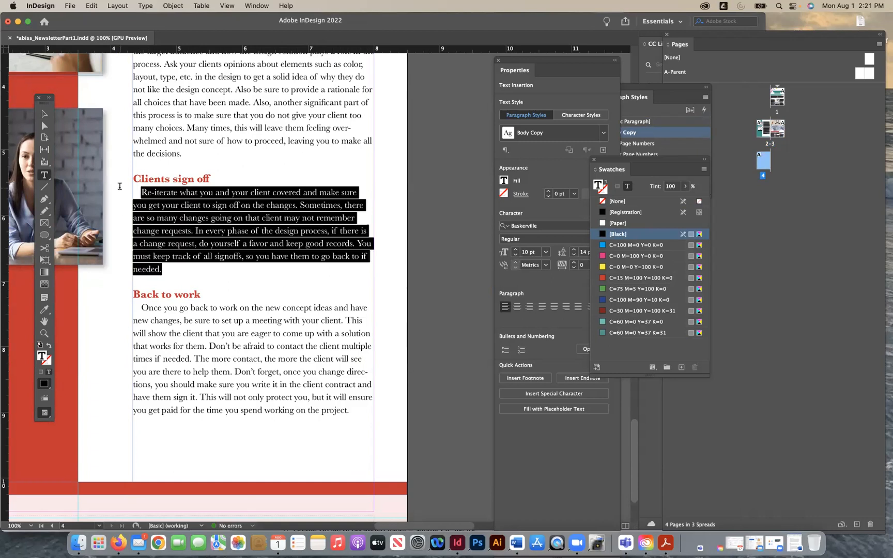
{"action": "left_click_drag", "start_coordinate": [619, 159], "coordinate": [741, 166]}
{"action": "left_click_drag", "start_coordinate": [665, 87], "coordinate": [688, 113]}
{"action": "left_click_drag", "start_coordinate": [633, 203], "coordinate": [688, 204]}
{"action": "left_click", "coordinate": [276, 259]}
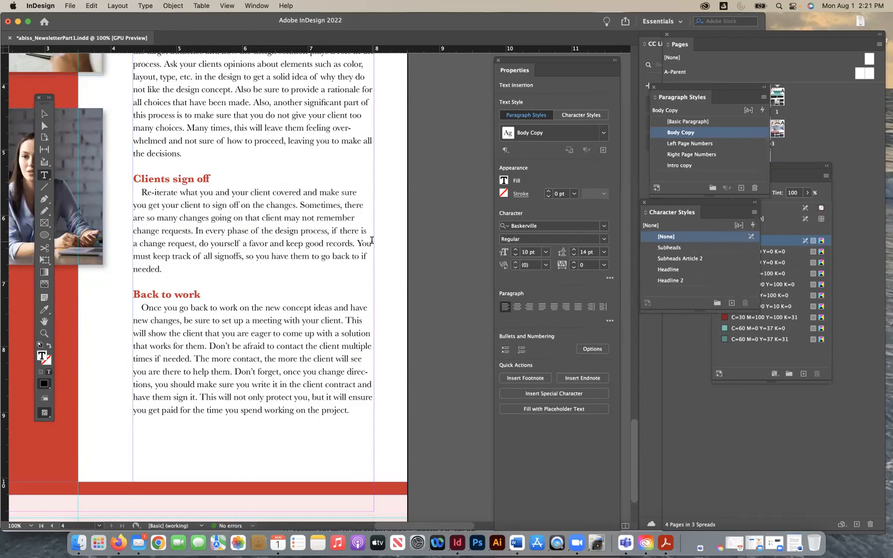
- Insert forced line breaks before "there are so many changes" and before "you get your client" in the Clients sign off paragraph
{"action": "left_click", "coordinate": [344, 205]}
{"action": "key", "text": "shift+Return"}
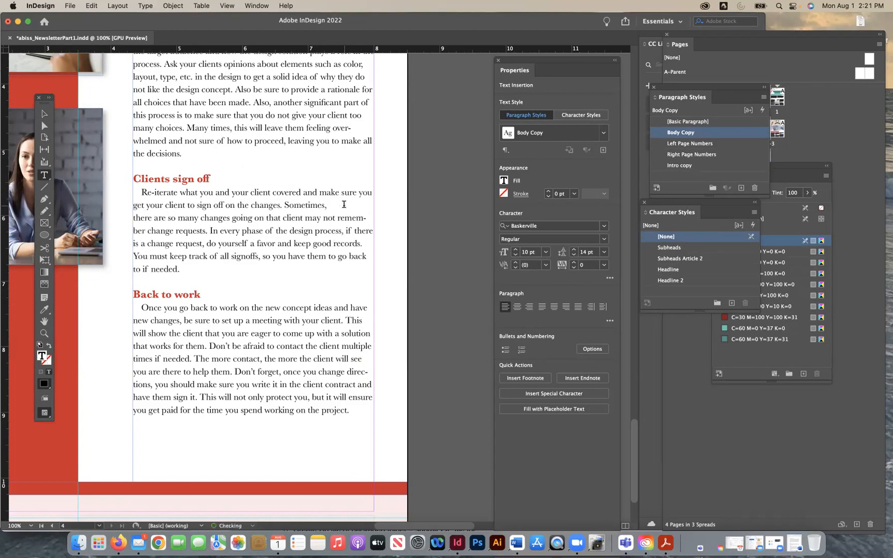
{"action": "left_click", "coordinate": [360, 192]}
{"action": "key", "text": "shift+Return"}
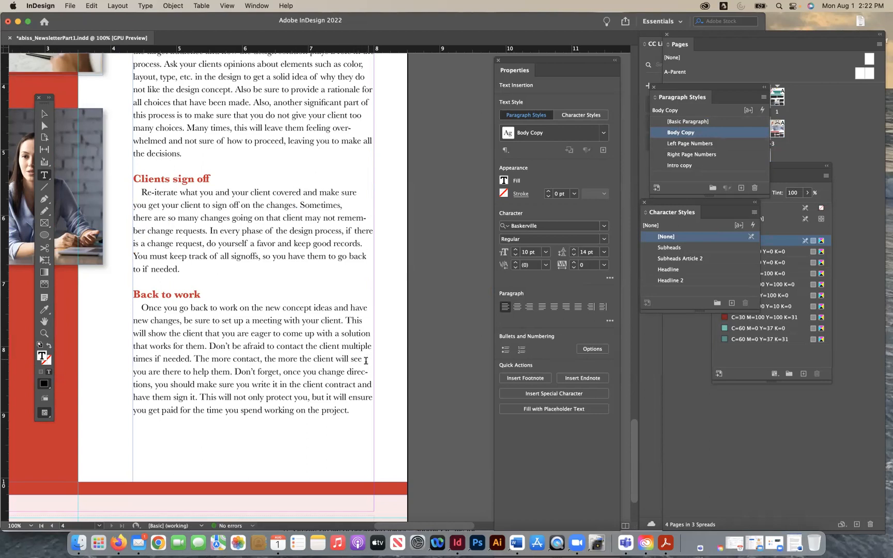
- Insert a forced line break before "all the decisions" at the end of the Creative Process paragraph, removing any mistyped characters
{"action": "scroll", "coordinate": [335, 285], "scroll_direction": "up", "scroll_amount": 3}
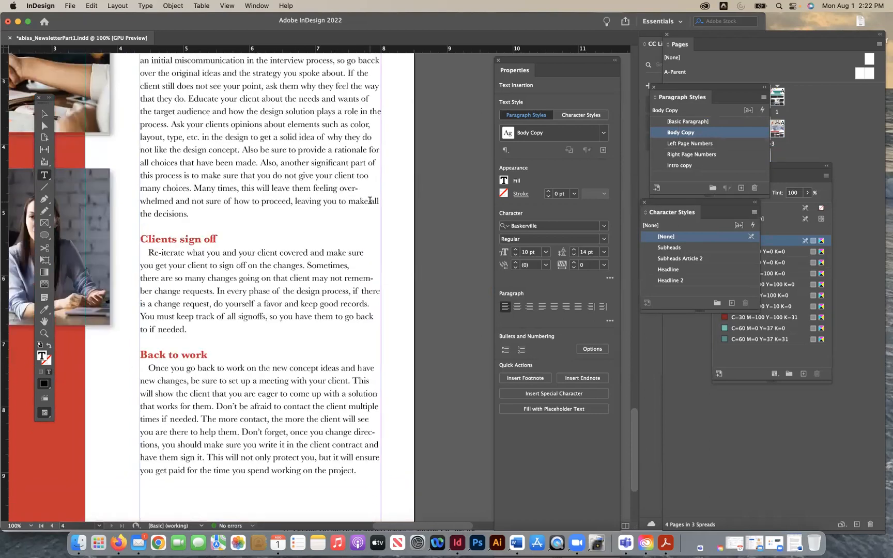
{"action": "left_click", "coordinate": [370, 201]}
{"action": "type", "text": "/'"}
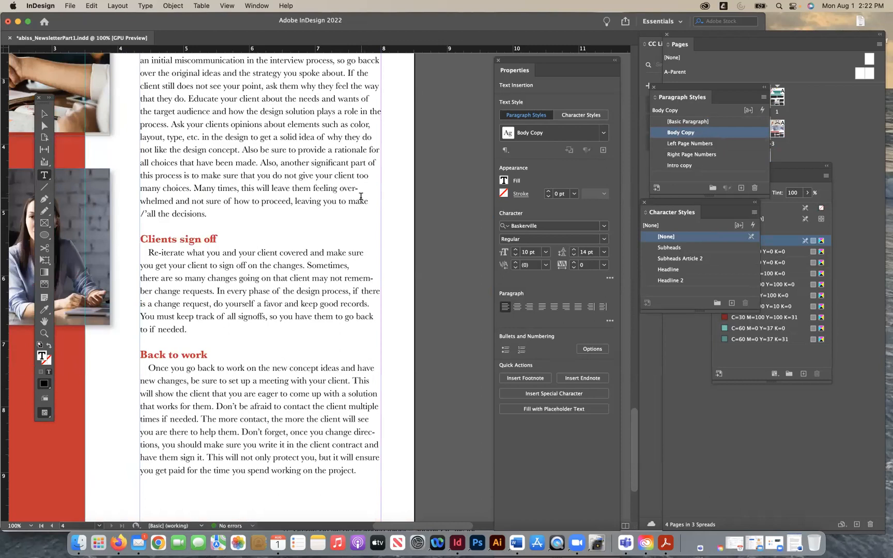
{"action": "key", "text": "BackSpace"}
{"action": "key", "text": "BackSpace"}
{"action": "key", "text": "shift+Return"}
- Fit page 4 in the window and deselect its text
{"action": "scroll", "coordinate": [341, 186], "scroll_direction": "up", "scroll_amount": 4}
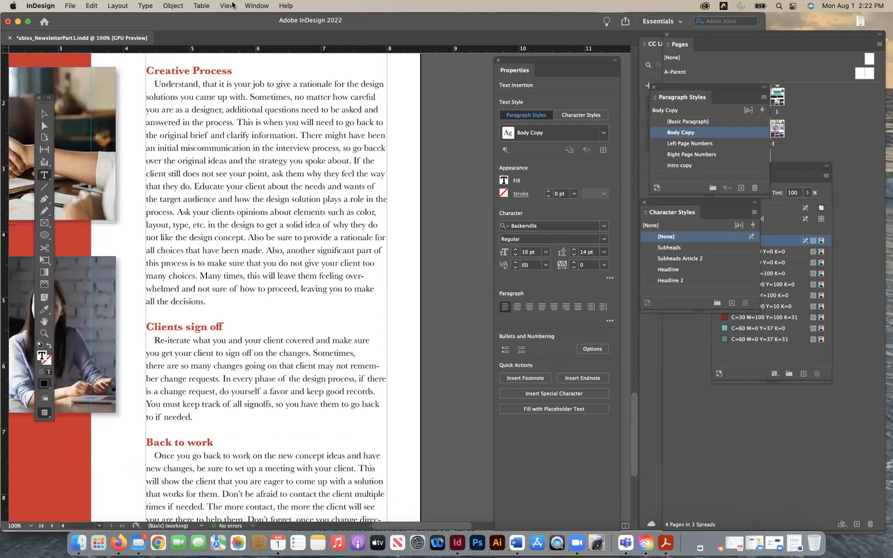
{"action": "left_click", "coordinate": [233, 5]}
{"action": "left_click", "coordinate": [248, 94]}
{"action": "key", "text": "Escape"}
{"action": "left_click", "coordinate": [88, 172]}
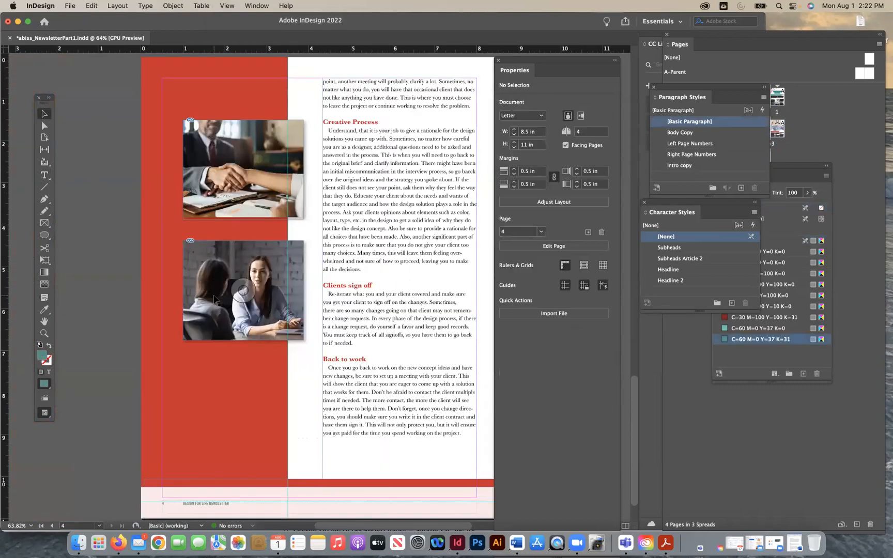
- Hide the guides and turn on Overprint Preview to check page 3's layout
{"action": "scroll", "coordinate": [354, 315], "scroll_direction": "down", "scroll_amount": 5}
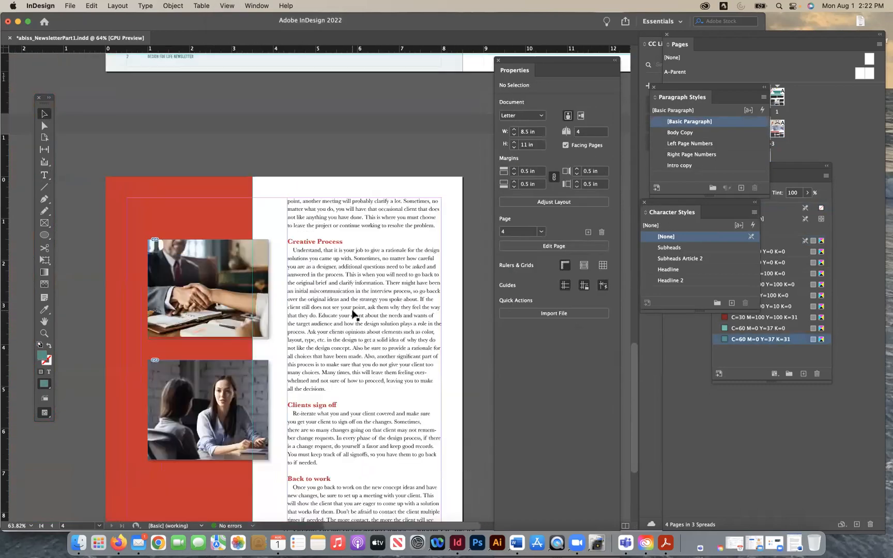
{"action": "scroll", "coordinate": [354, 314], "scroll_direction": "up", "scroll_amount": 5}
{"action": "scroll", "coordinate": [355, 316], "scroll_direction": "up", "scroll_amount": 8}
{"action": "scroll", "coordinate": [355, 315], "scroll_direction": "right", "scroll_amount": 8}
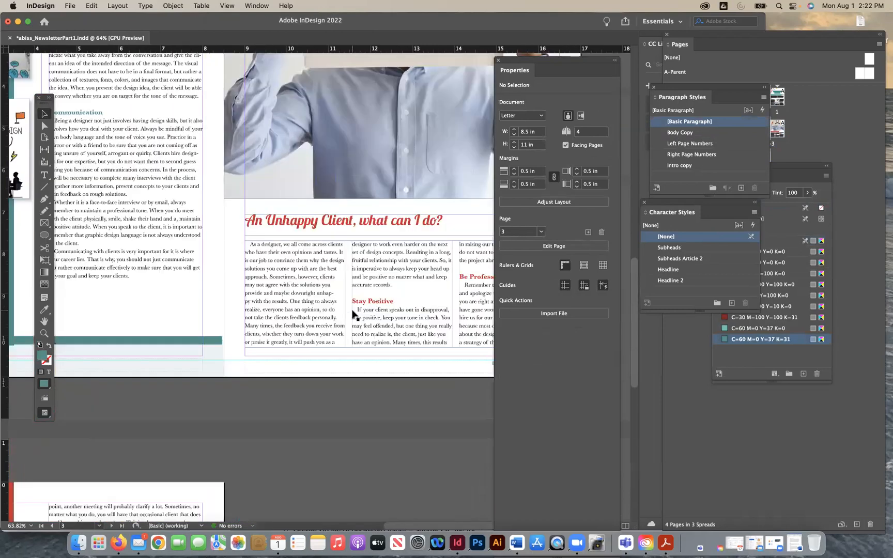
{"action": "key", "text": "super+minus"}
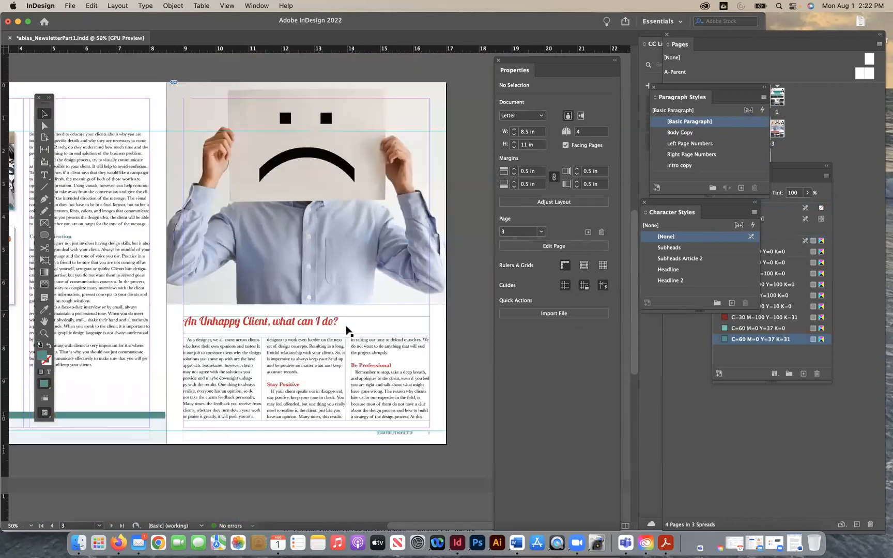
{"action": "left_click", "coordinate": [228, 5]}
{"action": "mouse_move", "coordinate": [320, 234]}
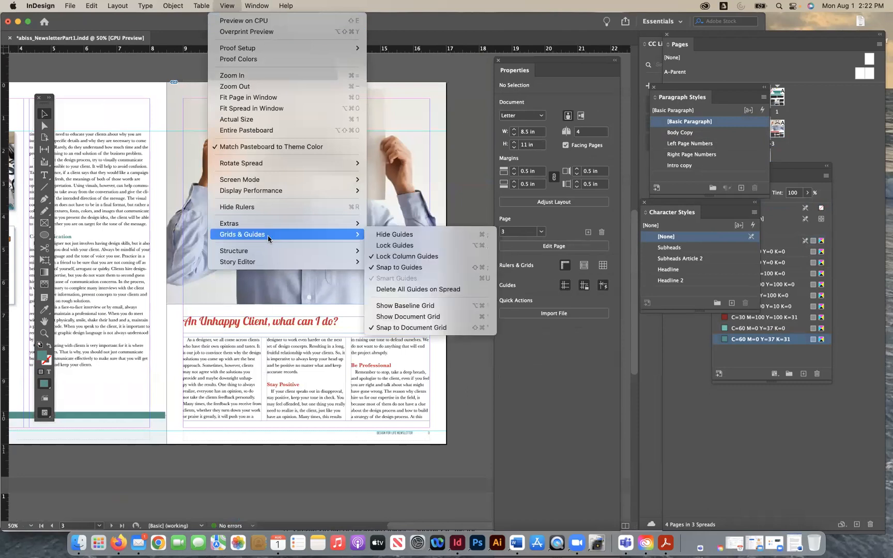
{"action": "left_click", "coordinate": [395, 234]}
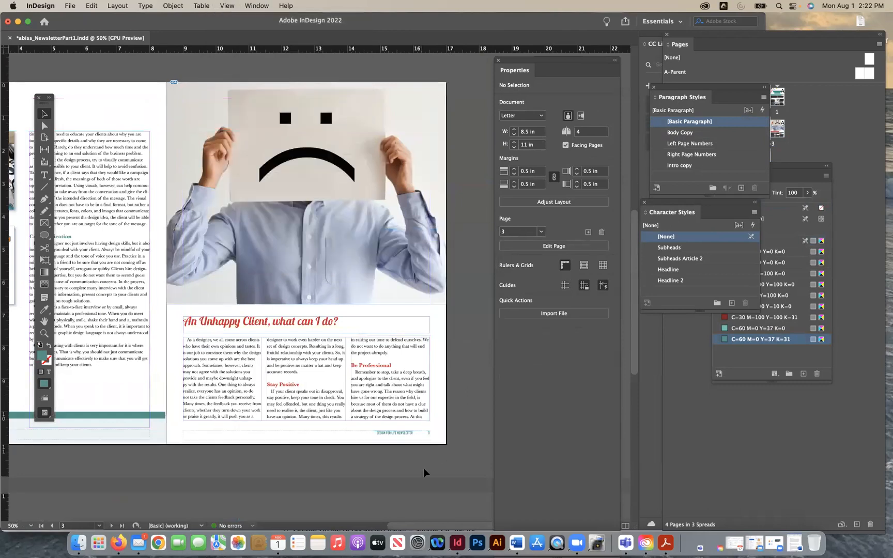
{"action": "left_click", "coordinate": [227, 6]}
{"action": "left_click", "coordinate": [243, 37]}
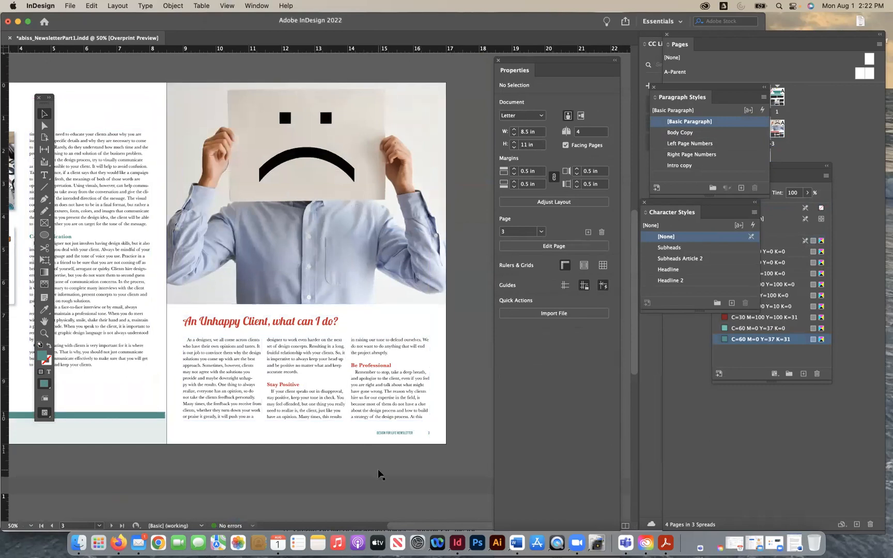
{"action": "key", "text": "super+equal"}
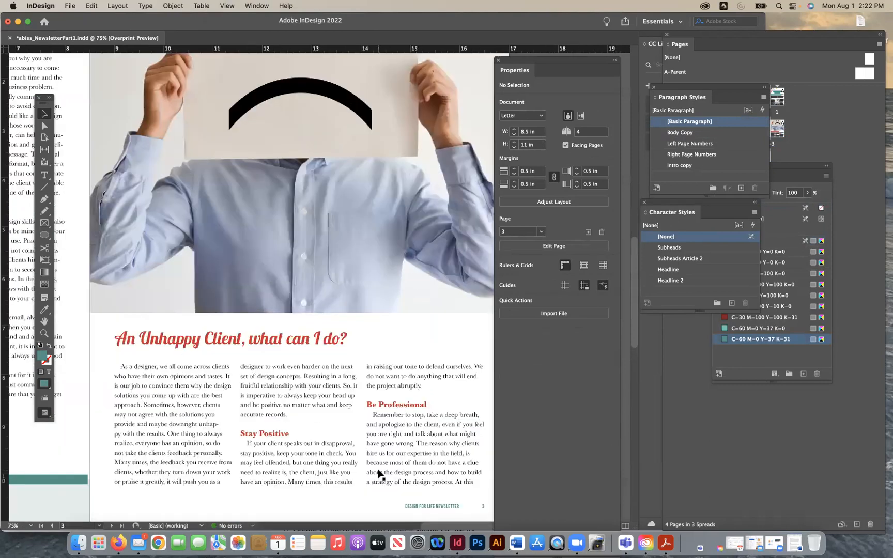
{"action": "key", "text": "super+minus"}
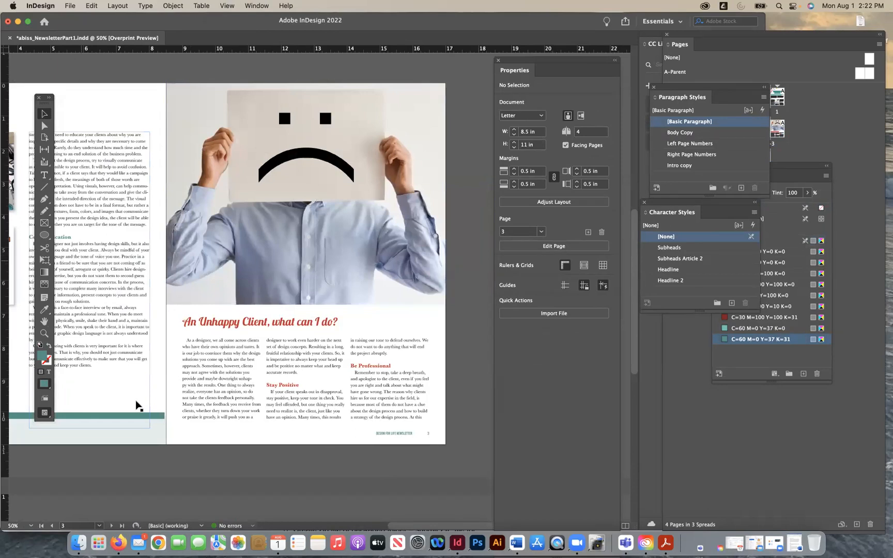
- Extend the thin teal footer bar on page 2 to the page's inner edge and deselect it
{"action": "left_click", "coordinate": [150, 418]}
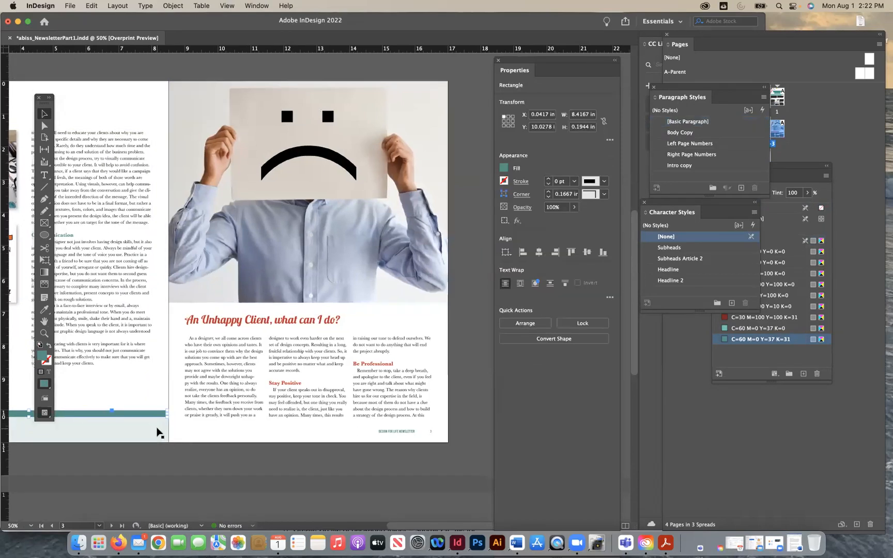
{"action": "scroll", "coordinate": [158, 432], "scroll_direction": "down", "scroll_amount": 2}
{"action": "scroll", "coordinate": [159, 432], "scroll_direction": "left", "scroll_amount": 10}
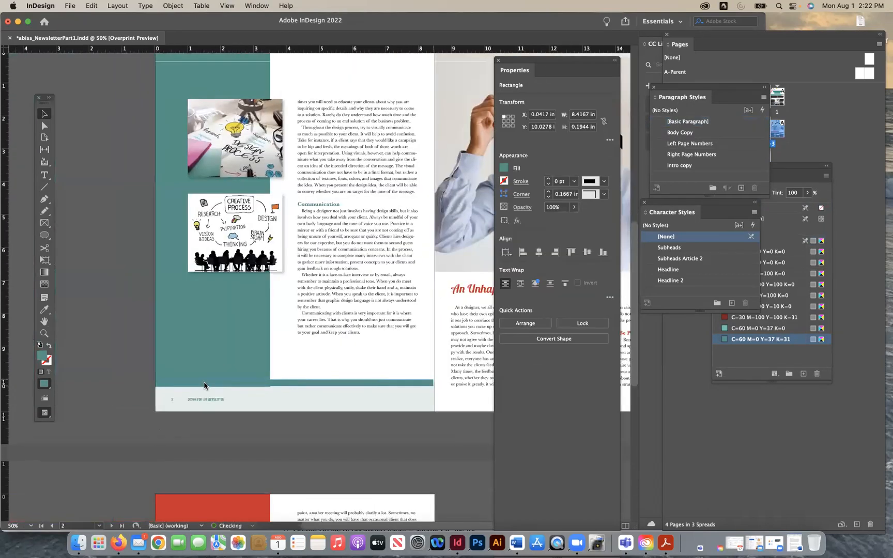
{"action": "left_click_drag", "start_coordinate": [433, 384], "coordinate": [435, 383]}
{"action": "left_click", "coordinate": [443, 444]}
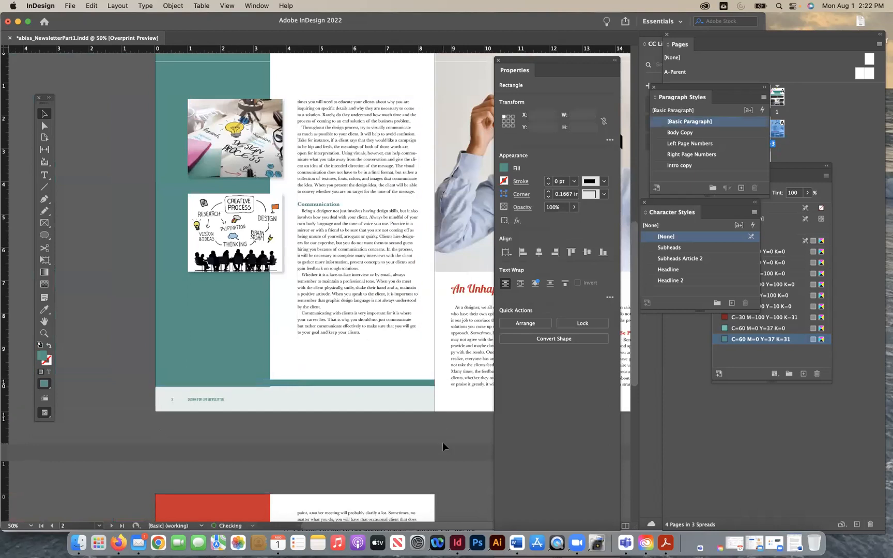
- Select page 4's thin red footer bar to check how it meets the page edges, and return to the page 2–3 spread
{"action": "scroll", "coordinate": [425, 408], "scroll_direction": "down", "scroll_amount": 10}
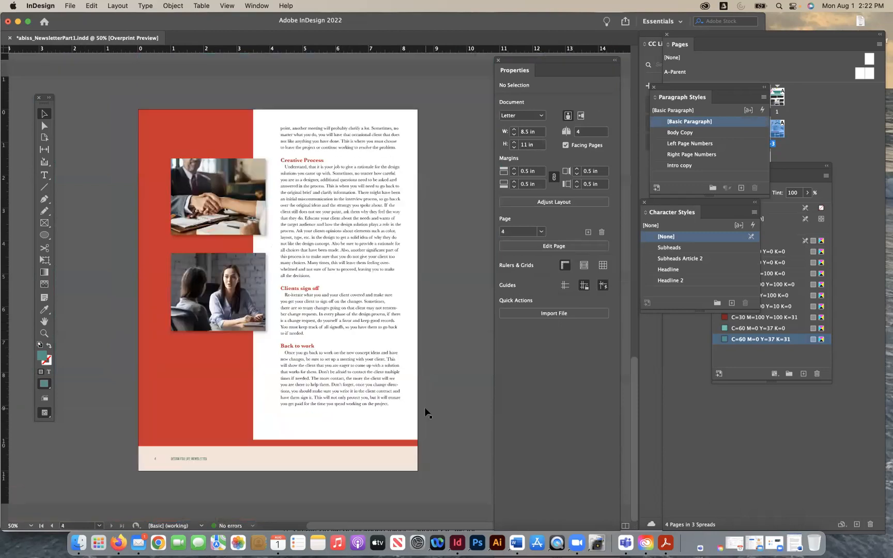
{"action": "left_click", "coordinate": [389, 444]}
{"action": "scroll", "coordinate": [453, 390], "scroll_direction": "up", "scroll_amount": 3}
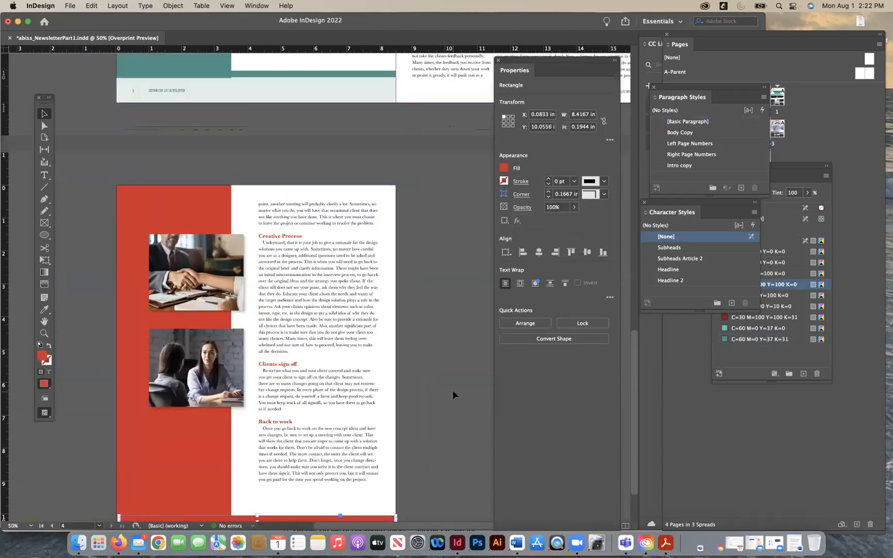
{"action": "scroll", "coordinate": [452, 390], "scroll_direction": "up", "scroll_amount": 10}
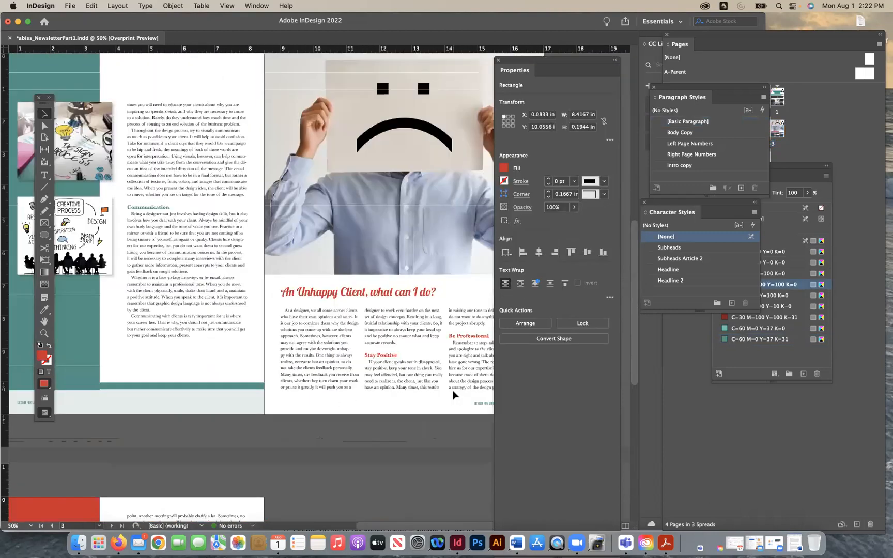
- Paste a copy of the thin red bar onto page 3 and place it between the photo and the headline
{"action": "scroll", "coordinate": [452, 395], "scroll_direction": "right", "scroll_amount": 2}
{"action": "scroll", "coordinate": [372, 226], "scroll_direction": "right", "scroll_amount": 1}
{"action": "key", "text": "super+v"}
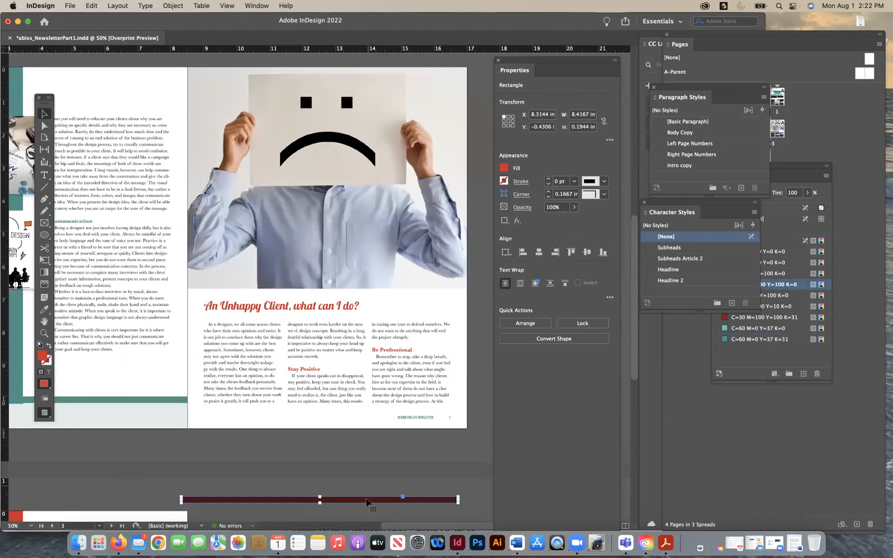
{"action": "left_click_drag", "start_coordinate": [365, 501], "coordinate": [372, 292]}
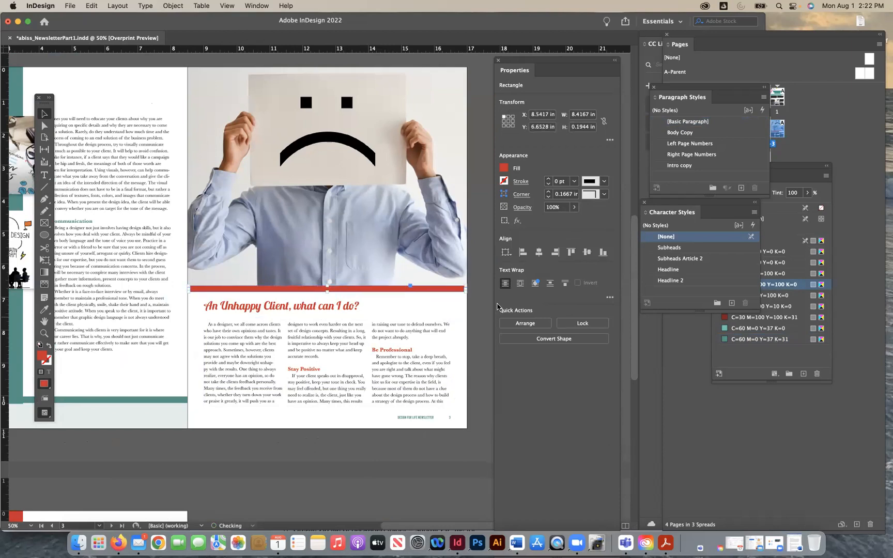
- Extend page 3's red bar to the page's right and left edges and deselect it
{"action": "left_click_drag", "start_coordinate": [465, 288], "coordinate": [467, 289]}
{"action": "left_click", "coordinate": [472, 322]}
{"action": "left_click", "coordinate": [190, 288]}
{"action": "left_click_drag", "start_coordinate": [189, 289], "coordinate": [187, 289]}
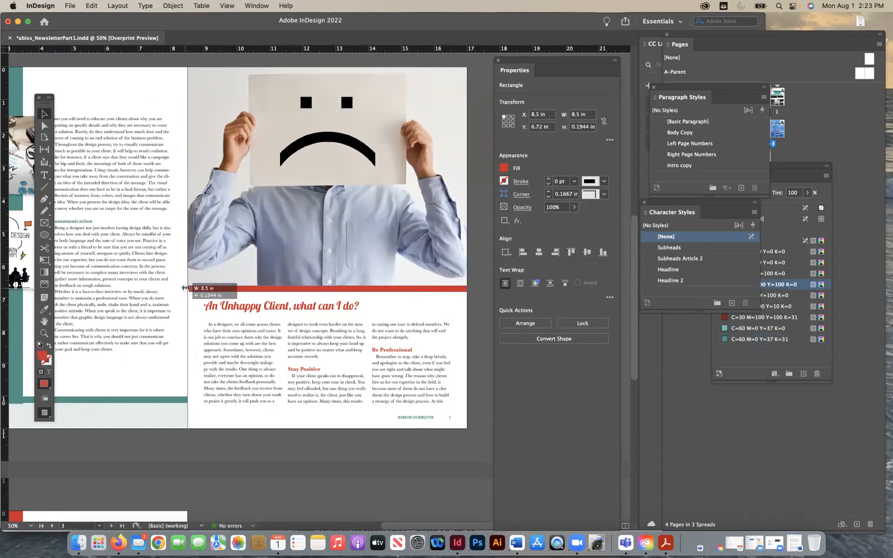
{"action": "left_click", "coordinate": [207, 447]}
- Nudge the "An Unhappy Client, what can I do?" headline slightly down from the red bar, and save the newsletter after checking page 4
{"action": "left_click", "coordinate": [269, 306]}
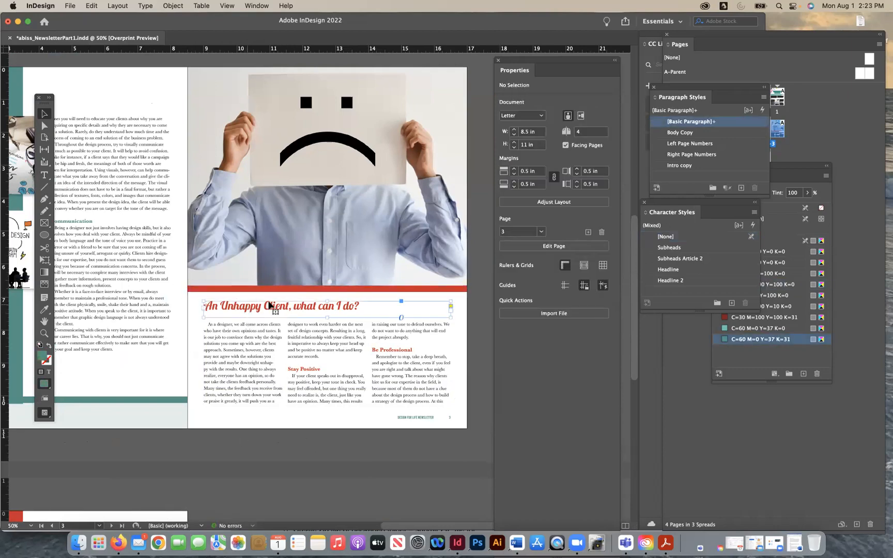
{"action": "left_click", "coordinate": [334, 457]}
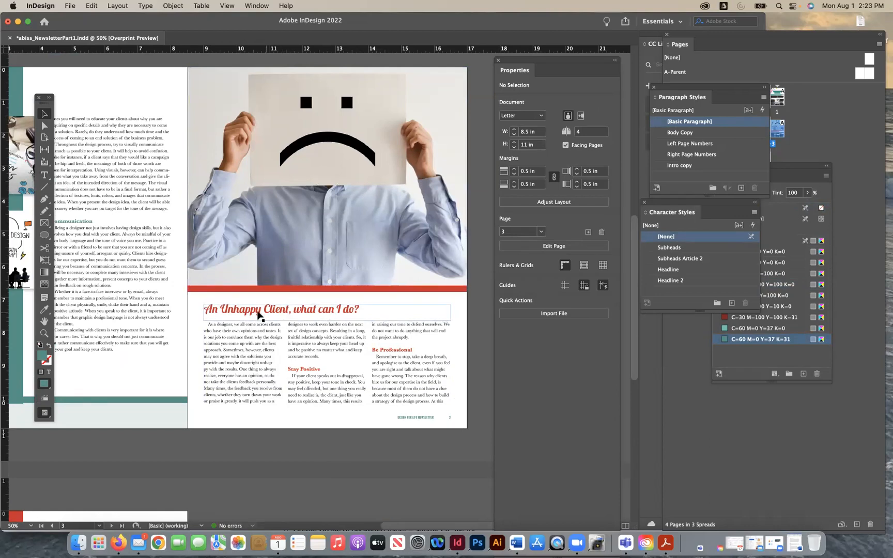
{"action": "scroll", "coordinate": [281, 461], "scroll_direction": "left", "scroll_amount": 5}
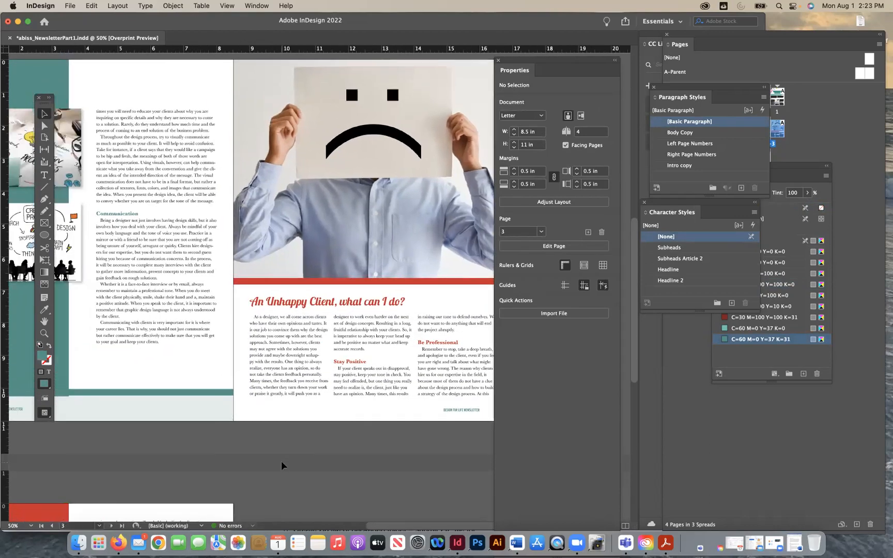
{"action": "scroll", "coordinate": [281, 461], "scroll_direction": "down", "scroll_amount": 1}
{"action": "scroll", "coordinate": [281, 461], "scroll_direction": "down", "scroll_amount": 5}
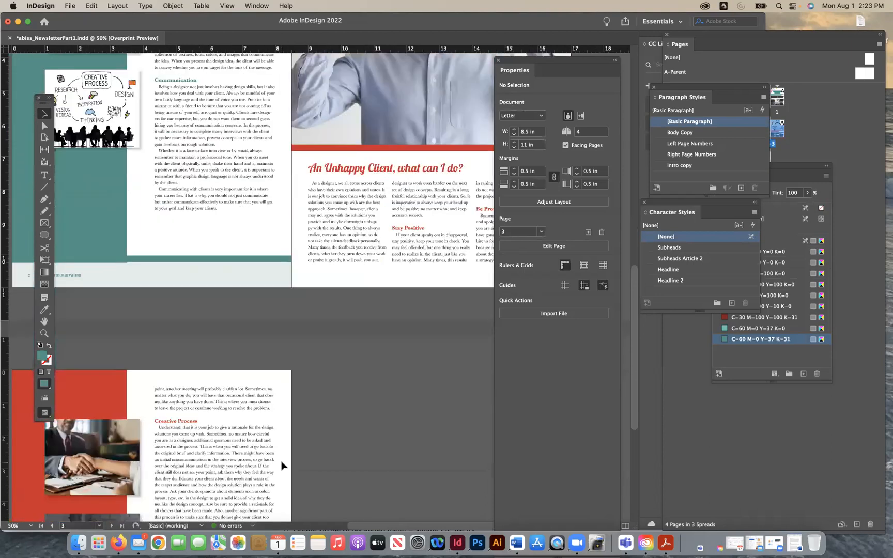
{"action": "scroll", "coordinate": [281, 465], "scroll_direction": "down", "scroll_amount": 4}
{"action": "scroll", "coordinate": [281, 465], "scroll_direction": "left", "scroll_amount": 2}
{"action": "scroll", "coordinate": [281, 465], "scroll_direction": "down", "scroll_amount": 6}
{"action": "scroll", "coordinate": [281, 465], "scroll_direction": "left", "scroll_amount": 3}
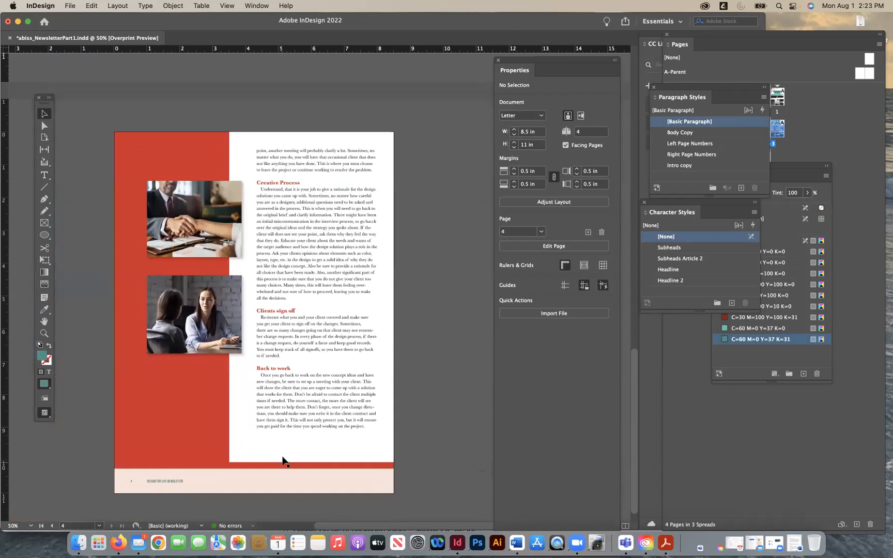
{"action": "key", "text": "super+s"}
- Review the page 2–3 spread and the full page 1 layout in preview
{"action": "scroll", "coordinate": [421, 248], "scroll_direction": "up", "scroll_amount": 2}
{"action": "scroll", "coordinate": [421, 249], "scroll_direction": "right", "scroll_amount": 1}
{"action": "scroll", "coordinate": [420, 249], "scroll_direction": "up", "scroll_amount": 10}
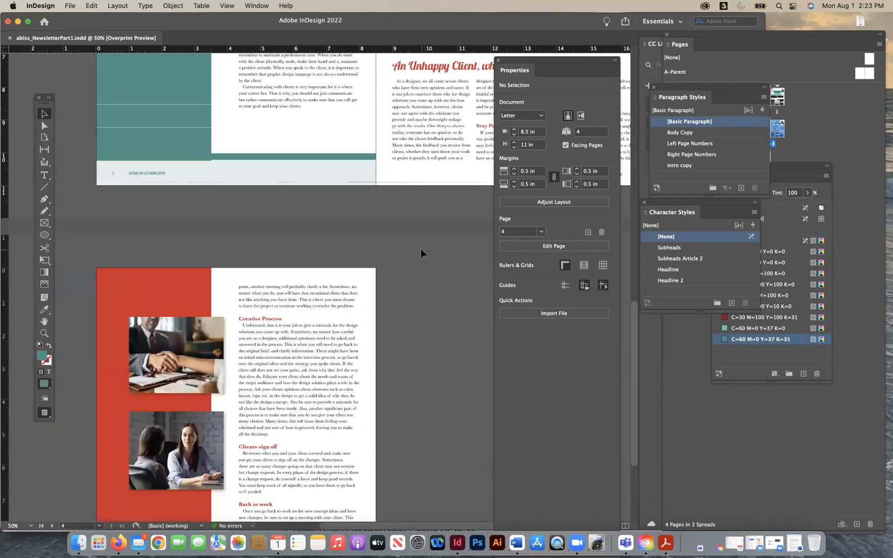
{"action": "scroll", "coordinate": [421, 248], "scroll_direction": "up", "scroll_amount": 3}
{"action": "scroll", "coordinate": [420, 248], "scroll_direction": "right", "scroll_amount": 1}
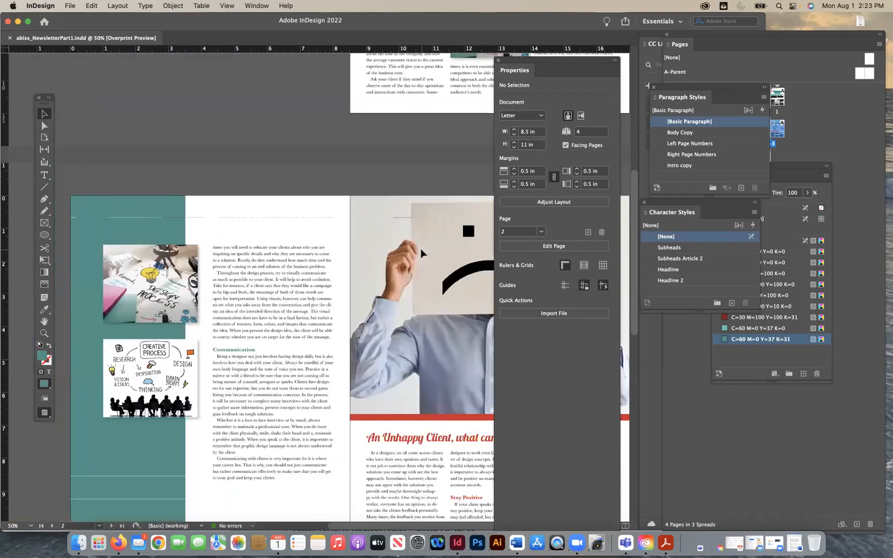
{"action": "scroll", "coordinate": [421, 253], "scroll_direction": "right", "scroll_amount": 3}
{"action": "scroll", "coordinate": [421, 252], "scroll_direction": "up", "scroll_amount": 10}
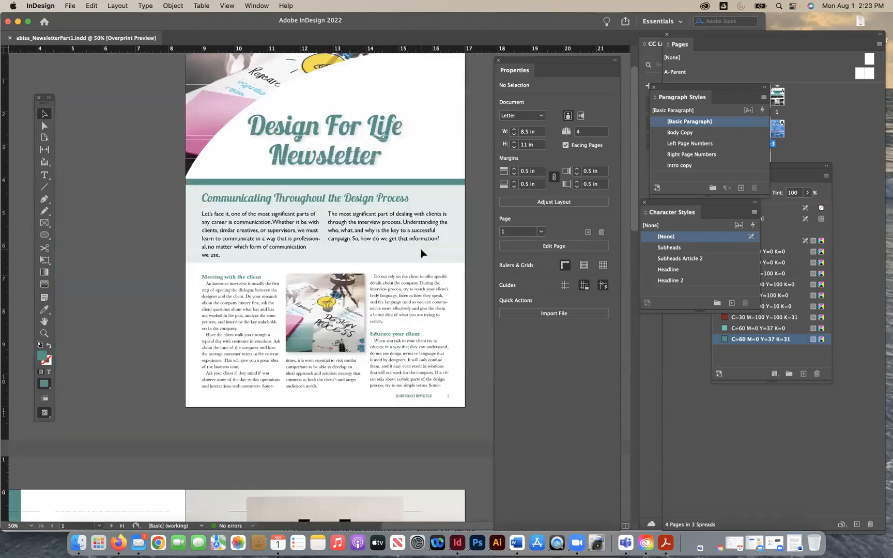
{"action": "scroll", "coordinate": [421, 252], "scroll_direction": "up", "scroll_amount": 1}
{"action": "scroll", "coordinate": [421, 253], "scroll_direction": "right", "scroll_amount": 1}
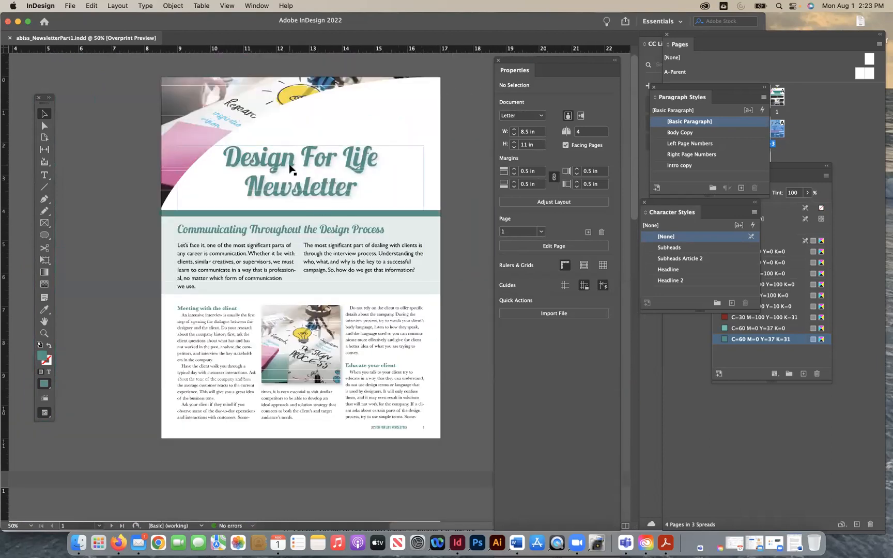
{"action": "scroll", "coordinate": [231, 164], "scroll_direction": "up", "scroll_amount": 1}
{"action": "scroll", "coordinate": [231, 164], "scroll_direction": "right", "scroll_amount": 1}
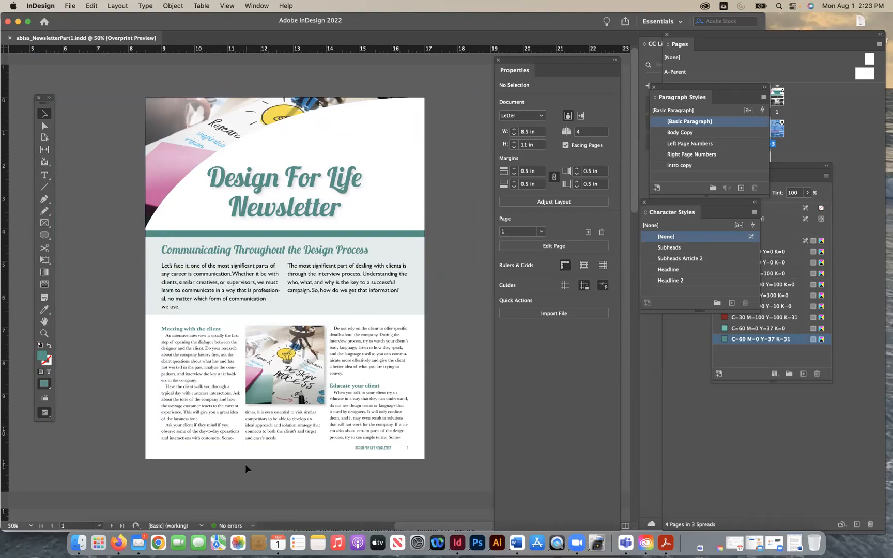
- Magnify page 1 to 75% and examine its intro copy and three-column article
{"action": "left_click", "coordinate": [182, 289]}
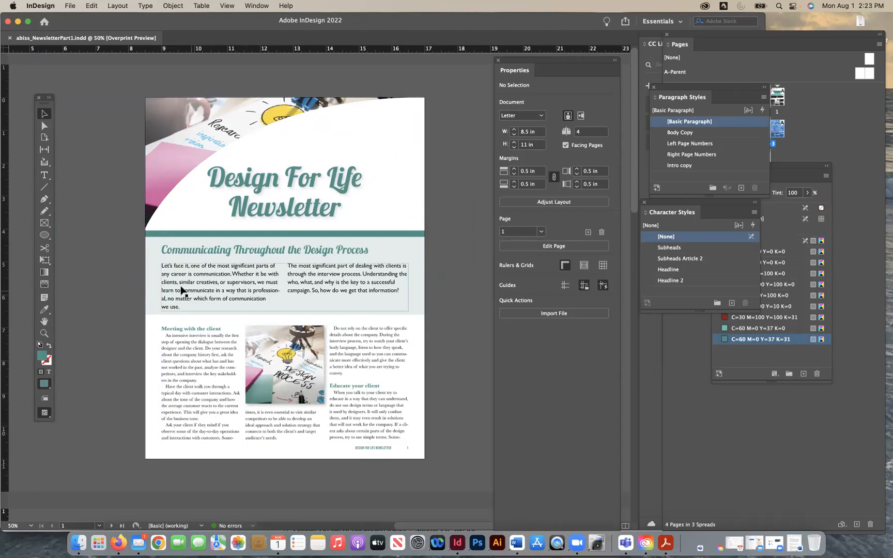
{"action": "left_click", "coordinate": [102, 318]}
{"action": "left_click", "coordinate": [44, 334]}
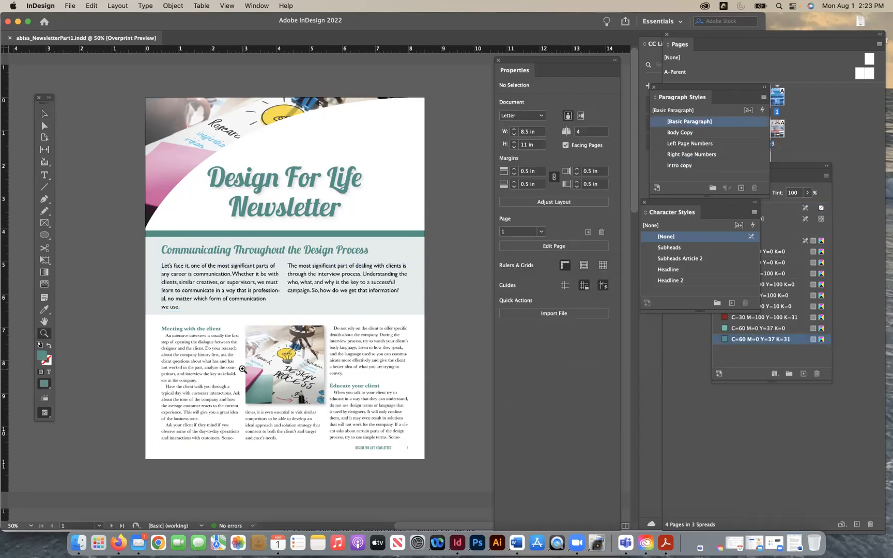
{"action": "left_click", "coordinate": [269, 348]}
{"action": "scroll", "coordinate": [337, 315], "scroll_direction": "up", "scroll_amount": 3}
{"action": "scroll", "coordinate": [337, 315], "scroll_direction": "right", "scroll_amount": 2}
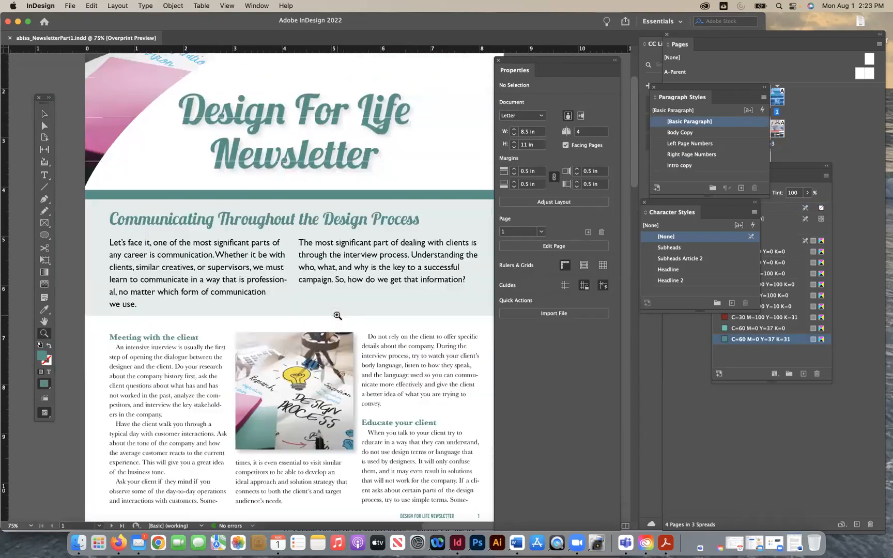
{"action": "scroll", "coordinate": [337, 315], "scroll_direction": "down", "scroll_amount": 4}
{"action": "scroll", "coordinate": [337, 315], "scroll_direction": "right", "scroll_amount": 1}
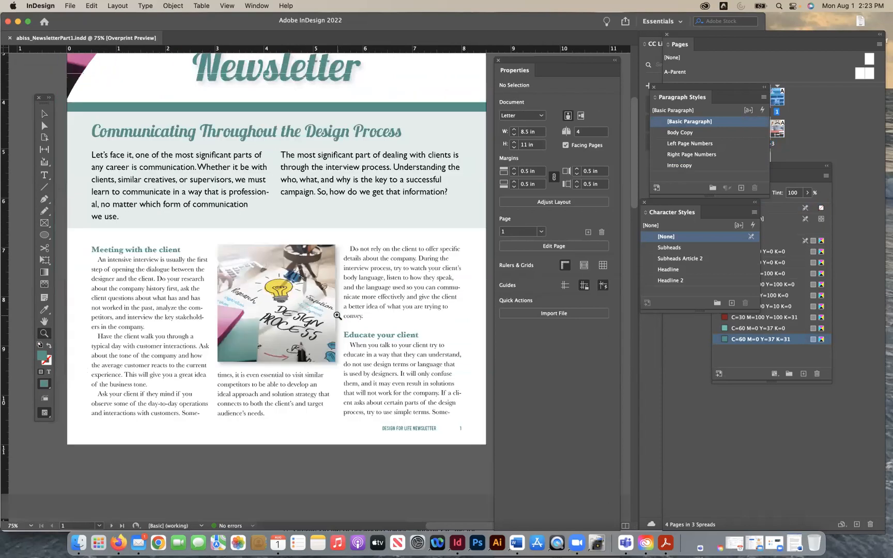
{"action": "scroll", "coordinate": [337, 315], "scroll_direction": "up", "scroll_amount": 1}
{"action": "left_click", "coordinate": [44, 113]}
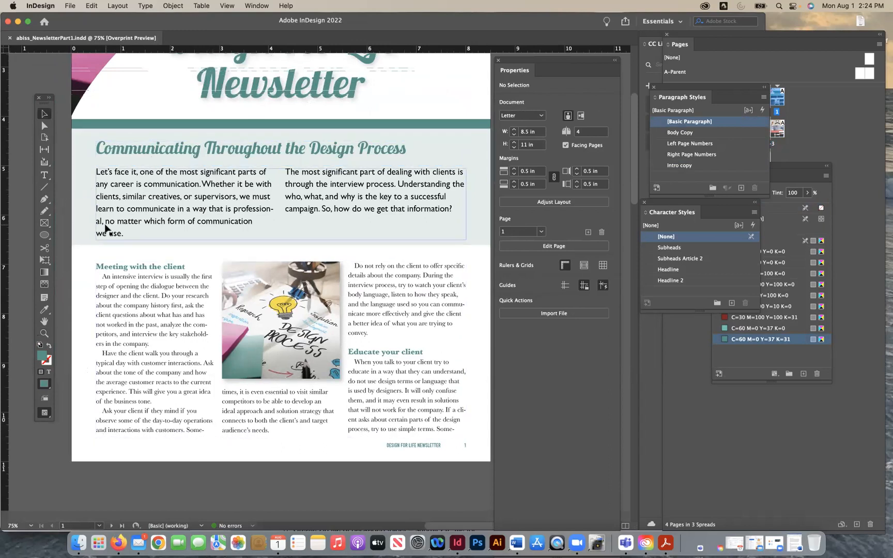
- Set page 1's article text frame to 2 columns and pull its left edge in to X 3.5 in, making it 4.5 in wide
{"action": "left_click", "coordinate": [171, 317]}
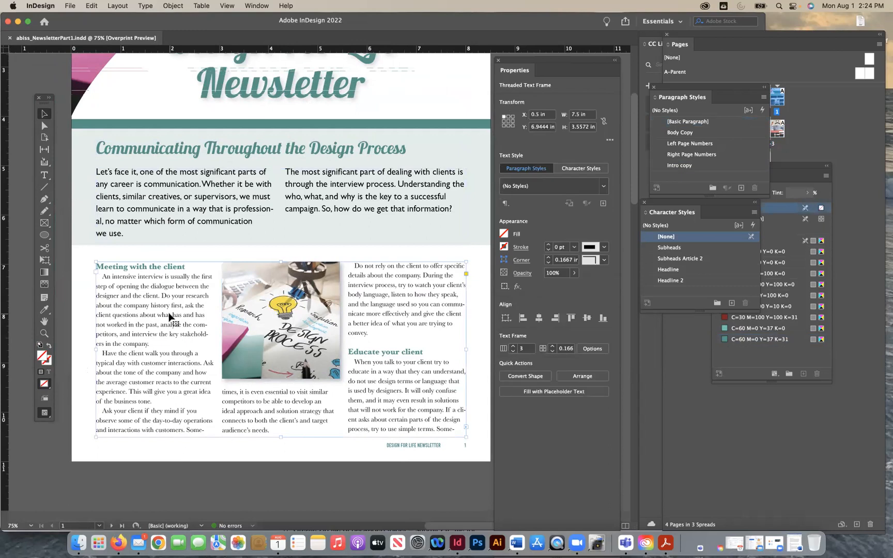
{"action": "left_click", "coordinate": [120, 7]}
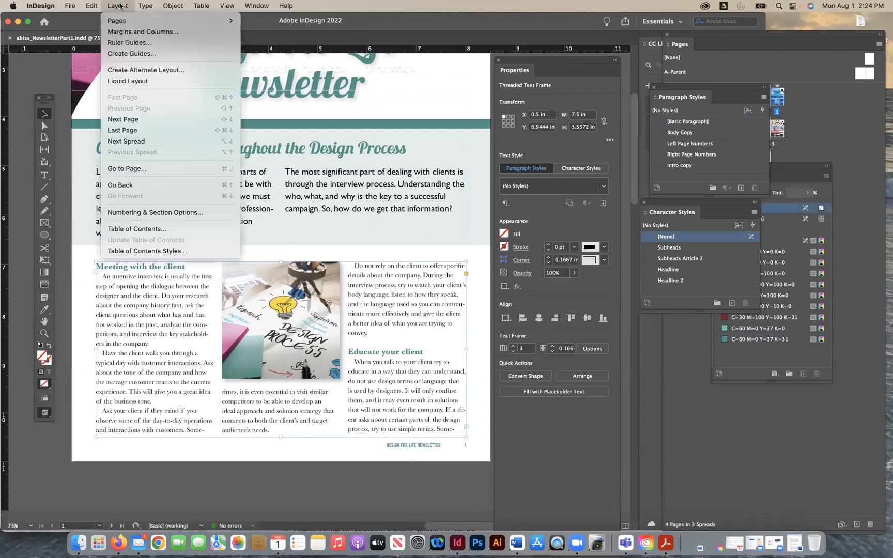
{"action": "mouse_move", "coordinate": [145, 6]}
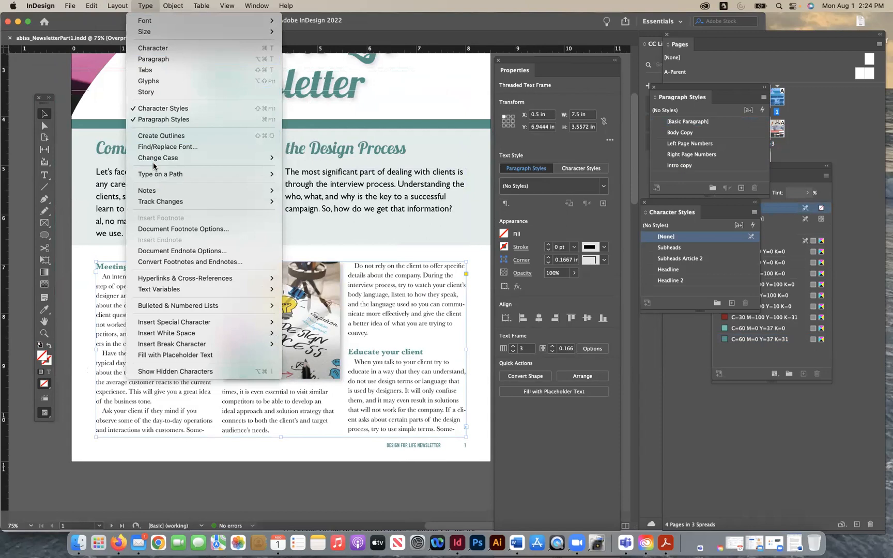
{"action": "mouse_move", "coordinate": [173, 6]}
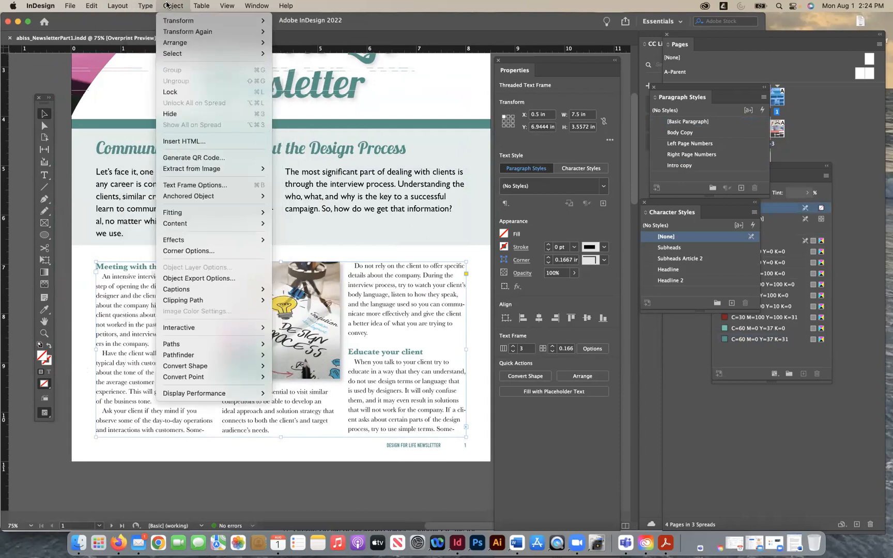
{"action": "left_click", "coordinate": [196, 185]}
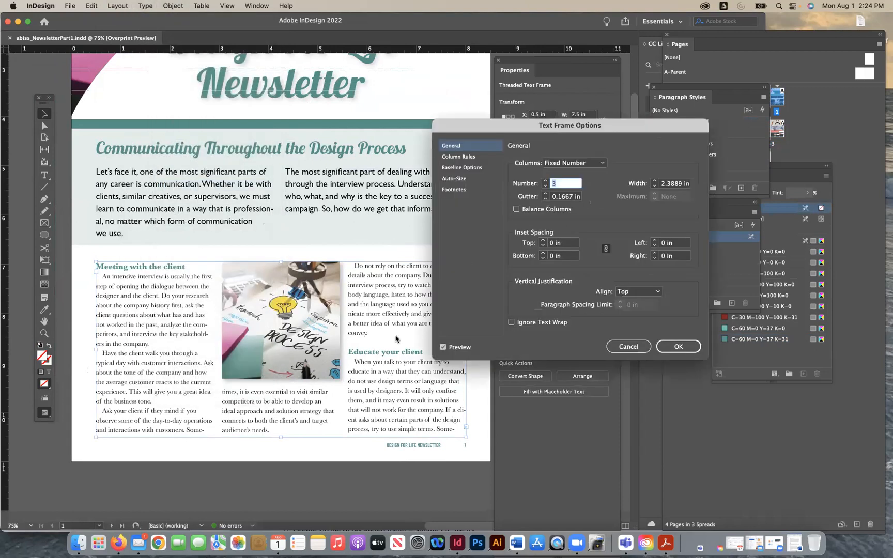
{"action": "left_click", "coordinate": [547, 188]}
{"action": "left_click", "coordinate": [671, 346]}
{"action": "left_click_drag", "start_coordinate": [97, 349], "coordinate": [243, 350]}
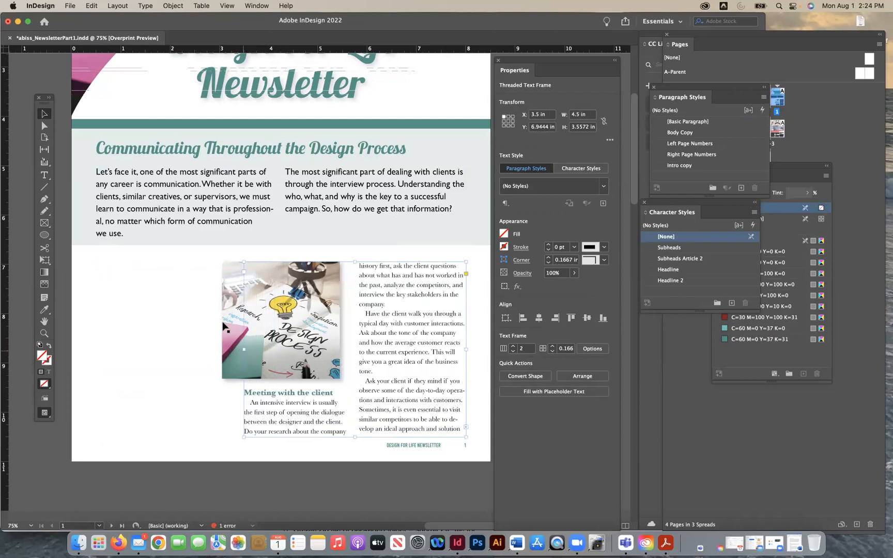
- Move the design process photo off page 1 onto the pasteboard beside the article text and deselect it
{"action": "left_click", "coordinate": [157, 451]}
{"action": "left_click_drag", "start_coordinate": [320, 293], "coordinate": [407, 254]}
{"action": "scroll", "coordinate": [394, 261], "scroll_direction": "right", "scroll_amount": 4}
{"action": "scroll", "coordinate": [393, 261], "scroll_direction": "up", "scroll_amount": 1}
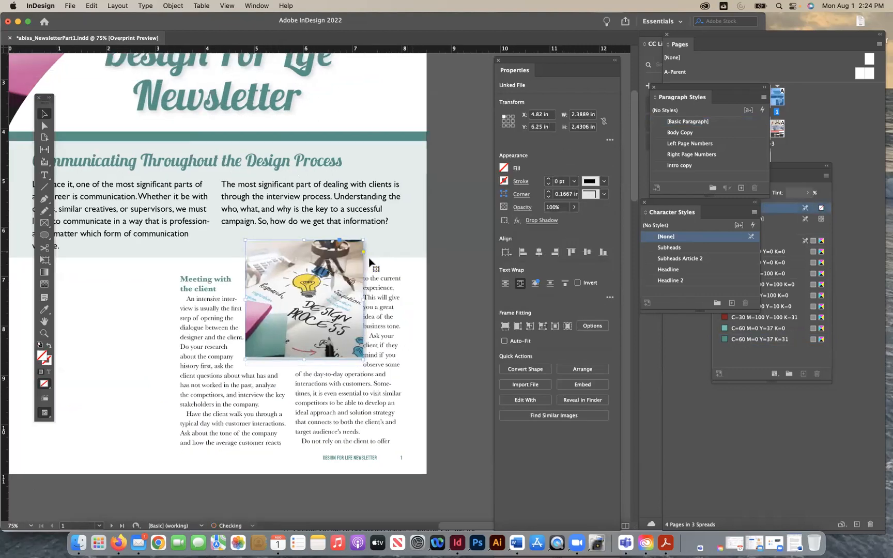
{"action": "scroll", "coordinate": [269, 272], "scroll_direction": "right", "scroll_amount": 4}
{"action": "scroll", "coordinate": [269, 273], "scroll_direction": "up", "scroll_amount": 1}
{"action": "left_click_drag", "start_coordinate": [271, 273], "coordinate": [425, 248]}
{"action": "key", "text": "super+z"}
{"action": "left_click_drag", "start_coordinate": [242, 312], "coordinate": [431, 298]}
{"action": "left_click", "coordinate": [402, 206]}
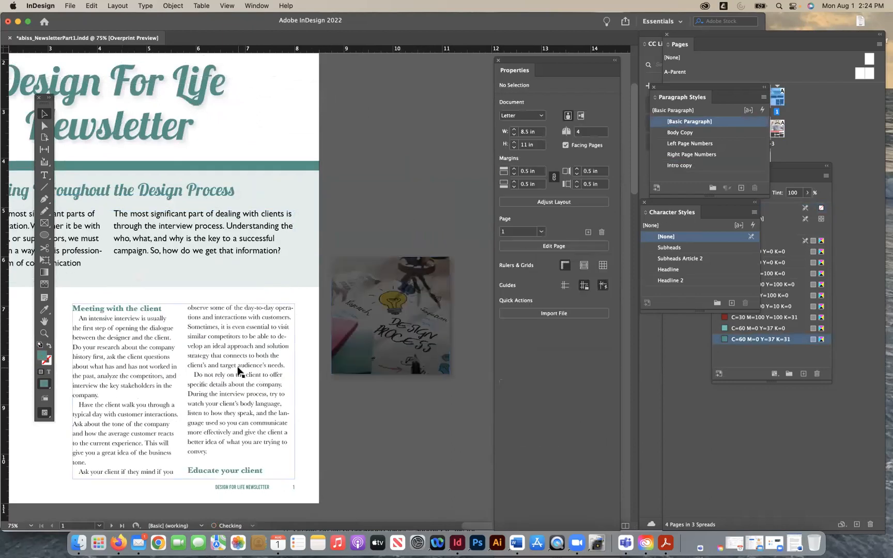
- Set page 1's intro copy frame to 1 column and pull its left edge in to X 3.5 in, making it 4.5 in wide
{"action": "scroll", "coordinate": [239, 371], "scroll_direction": "left", "scroll_amount": 4}
{"action": "scroll", "coordinate": [239, 371], "scroll_direction": "down", "scroll_amount": 1}
{"action": "scroll", "coordinate": [238, 371], "scroll_direction": "left", "scroll_amount": 4}
{"action": "scroll", "coordinate": [239, 371], "scroll_direction": "down", "scroll_amount": 1}
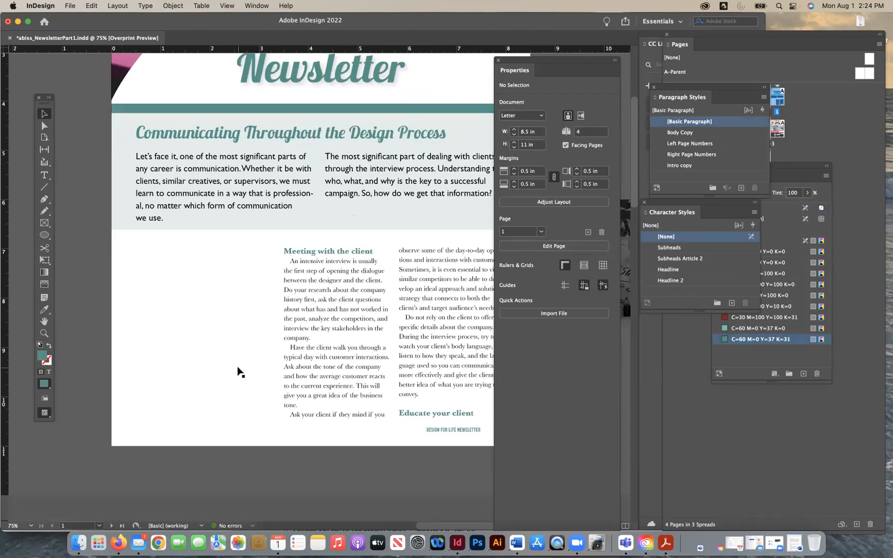
{"action": "scroll", "coordinate": [87, 258], "scroll_direction": "up", "scroll_amount": 5}
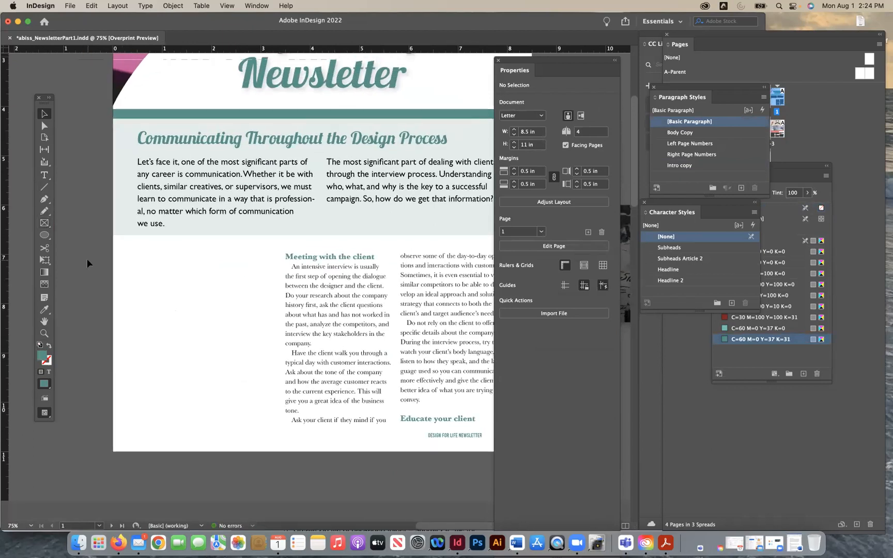
{"action": "scroll", "coordinate": [86, 259], "scroll_direction": "right", "scroll_amount": 1}
{"action": "scroll", "coordinate": [86, 258], "scroll_direction": "down", "scroll_amount": 1}
{"action": "scroll", "coordinate": [86, 258], "scroll_direction": "right", "scroll_amount": 1}
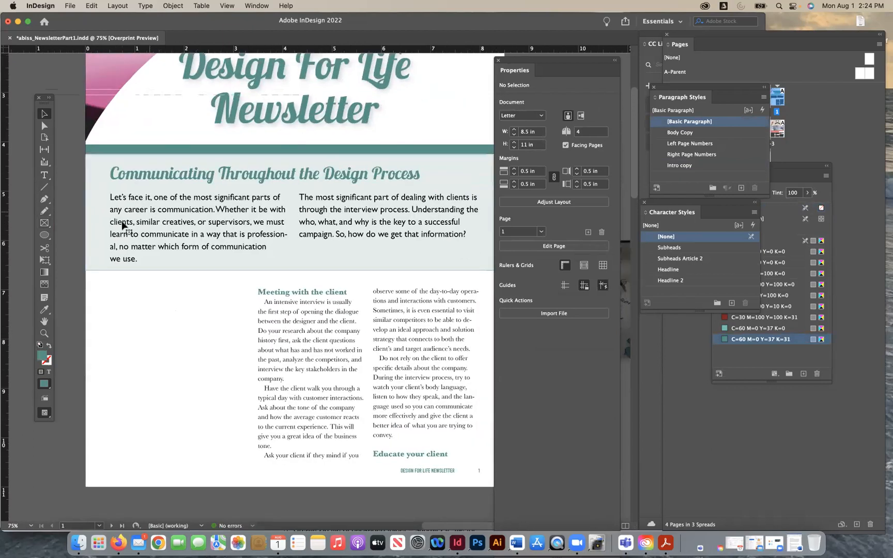
{"action": "left_click", "coordinate": [146, 221]}
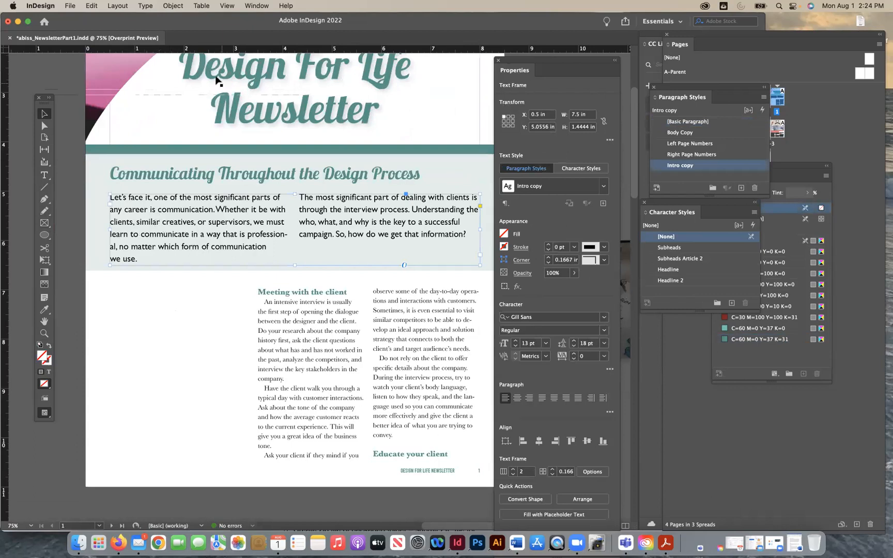
{"action": "left_click", "coordinate": [149, 6]}
{"action": "mouse_move", "coordinate": [173, 6]}
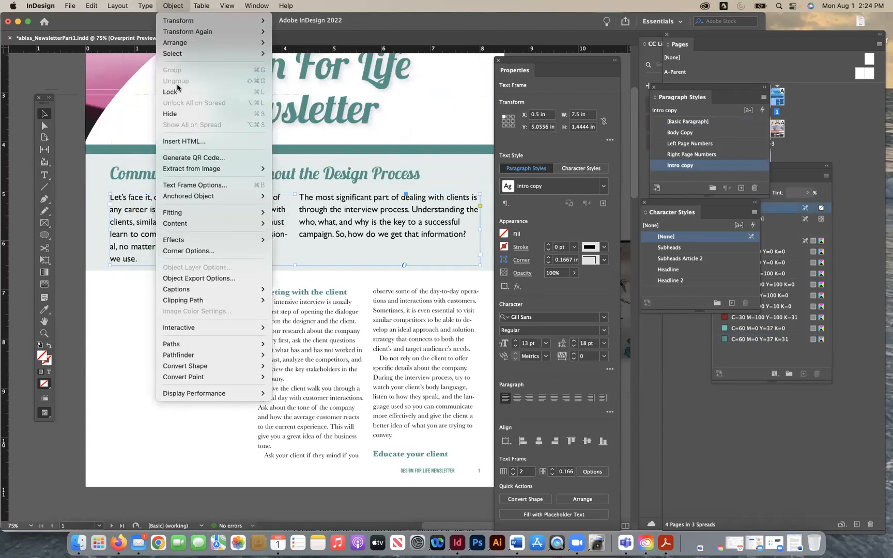
{"action": "left_click", "coordinate": [187, 187]}
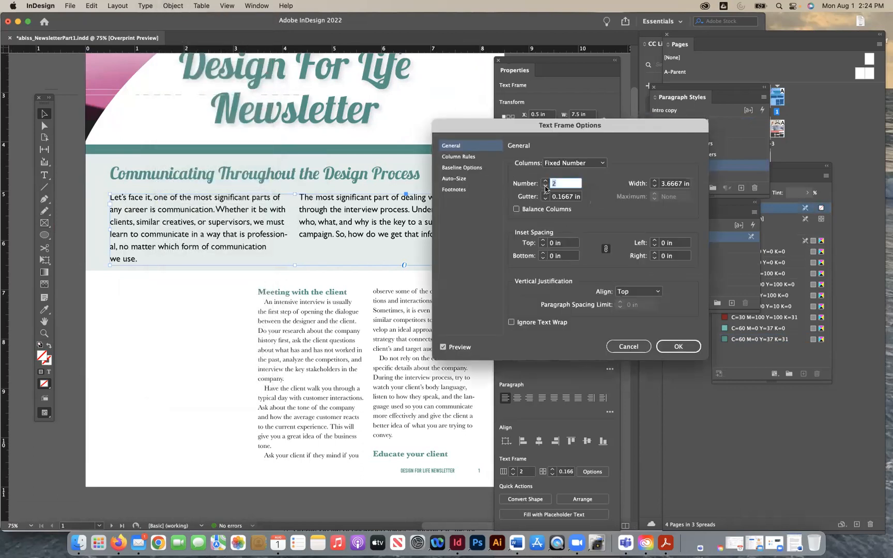
{"action": "left_click", "coordinate": [545, 189]}
{"action": "left_click", "coordinate": [668, 342]}
{"action": "left_click_drag", "start_coordinate": [111, 229], "coordinate": [256, 230]}
- Narrow the "Communicating Throughout the Design Process" headline frame to 4.5 in by pulling its left edge in to X 3.5 in, and deselect everything
{"action": "left_click", "coordinate": [225, 184]}
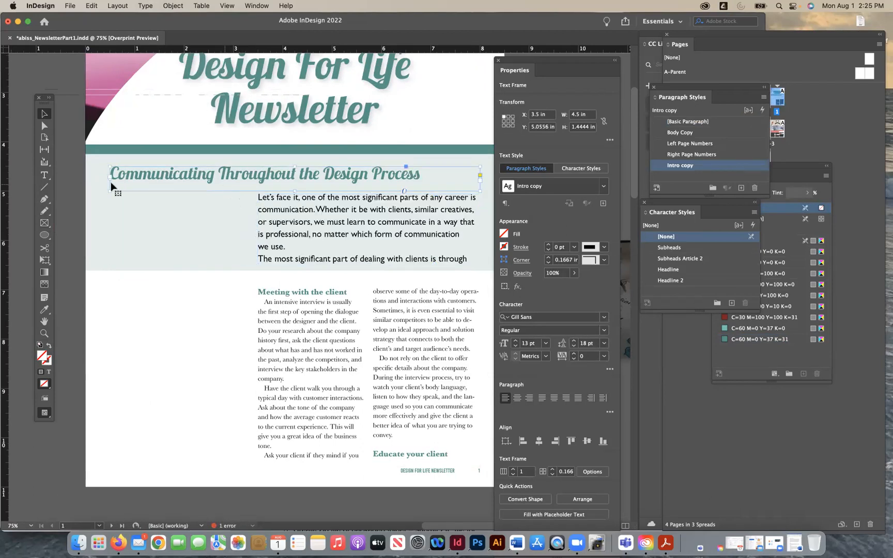
{"action": "left_click_drag", "start_coordinate": [109, 179], "coordinate": [258, 181]}
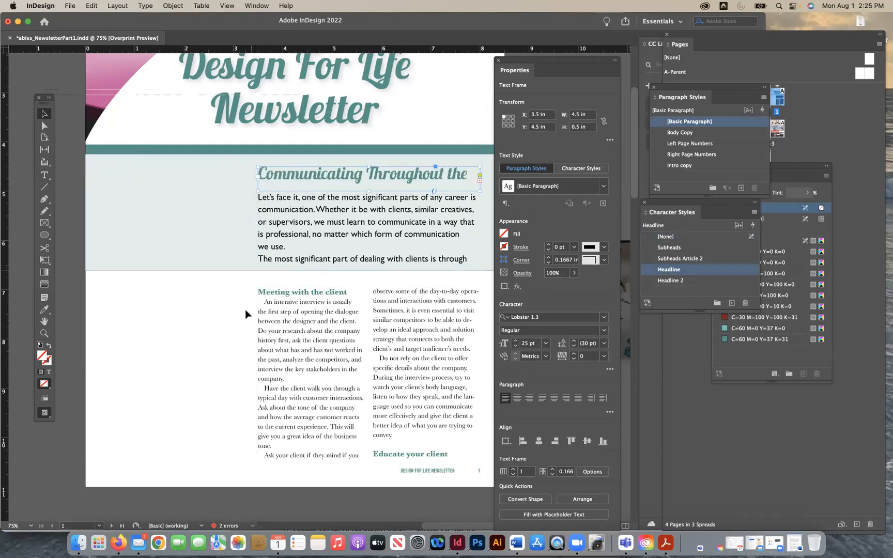
{"action": "left_click", "coordinate": [175, 211]}
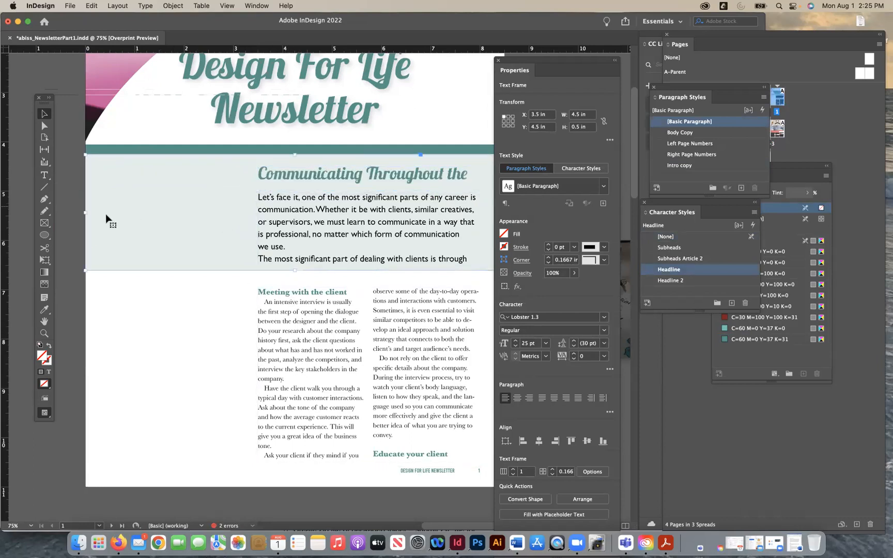
{"action": "left_click", "coordinate": [63, 205]}
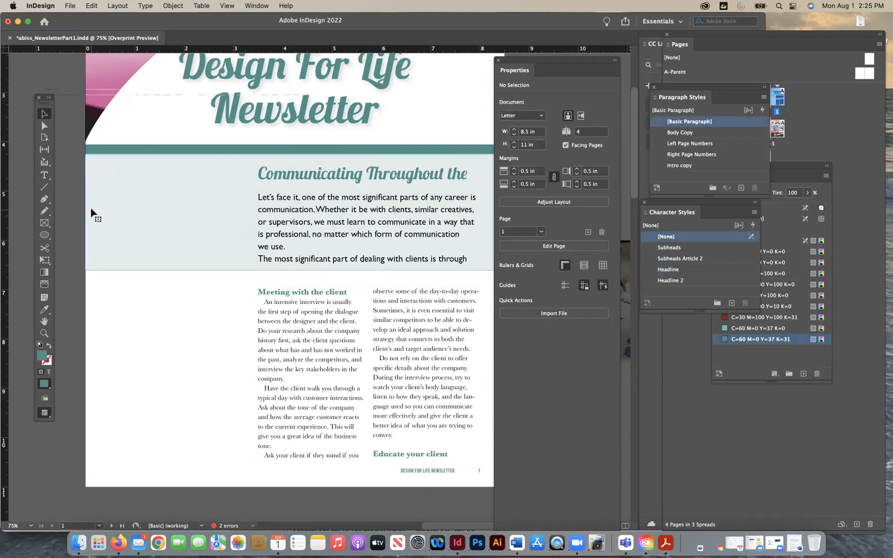
- Show the guides and draw a rectangle about 2.39 by 6.13 in in page 1's empty left column, starting at X 0.5 in, Y 4.375 in
{"action": "left_click", "coordinate": [88, 210]}
{"action": "left_click", "coordinate": [59, 210]}
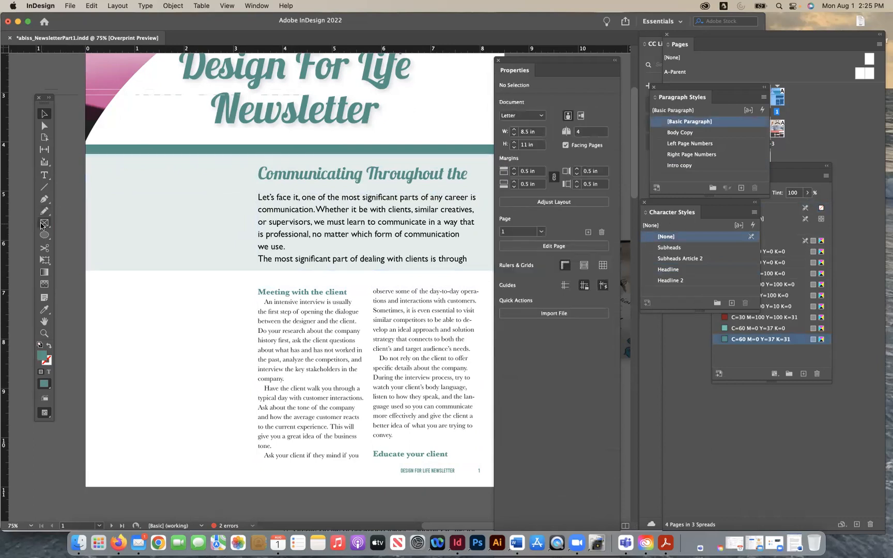
{"action": "left_click_drag", "start_coordinate": [44, 235], "coordinate": [83, 245]}
{"action": "left_click", "coordinate": [236, 6]}
{"action": "mouse_move", "coordinate": [288, 236]}
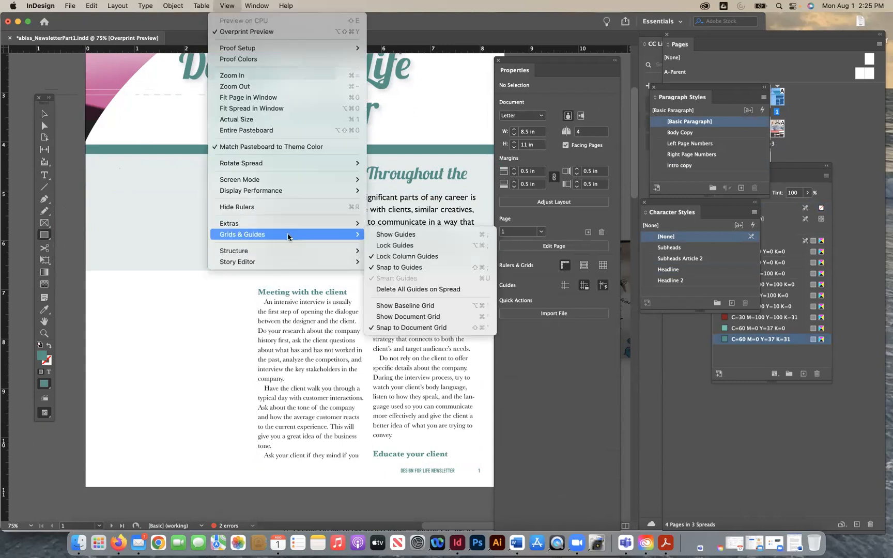
{"action": "left_click", "coordinate": [389, 235]}
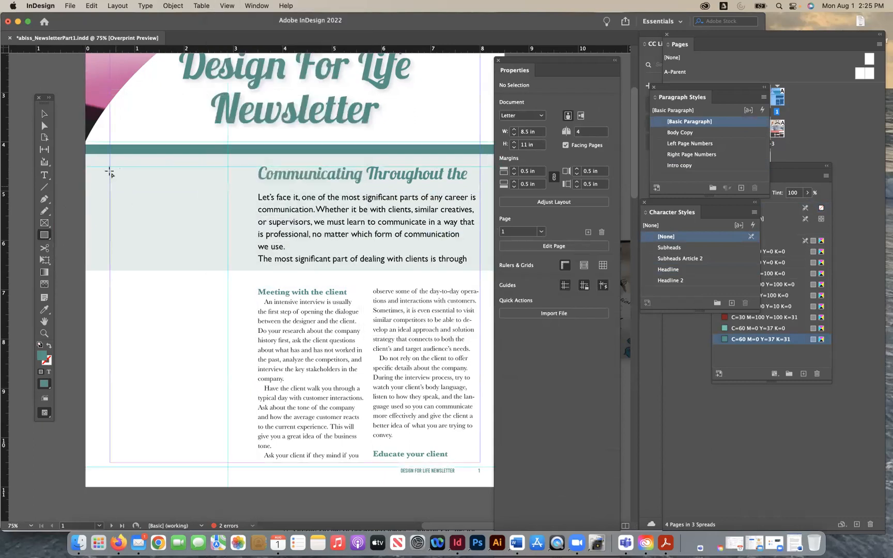
{"action": "left_click_drag", "start_coordinate": [110, 160], "coordinate": [227, 460]}
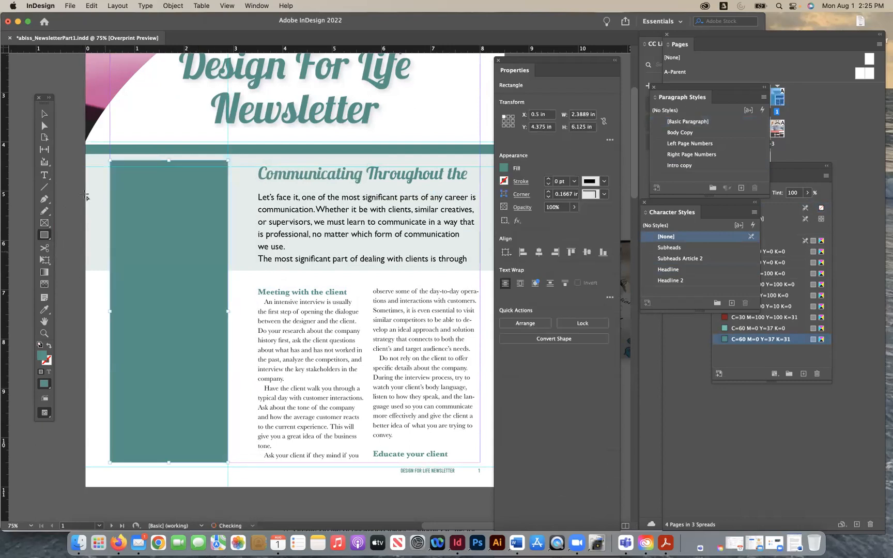
- Swap the new rectangle's fill and stroke so only the outline is teal, and set the stroke weight to 2 pt
{"action": "left_click", "coordinate": [43, 111]}
{"action": "left_click_drag", "start_coordinate": [675, 90], "coordinate": [670, 359]}
{"action": "left_click_drag", "start_coordinate": [788, 171], "coordinate": [682, 151]}
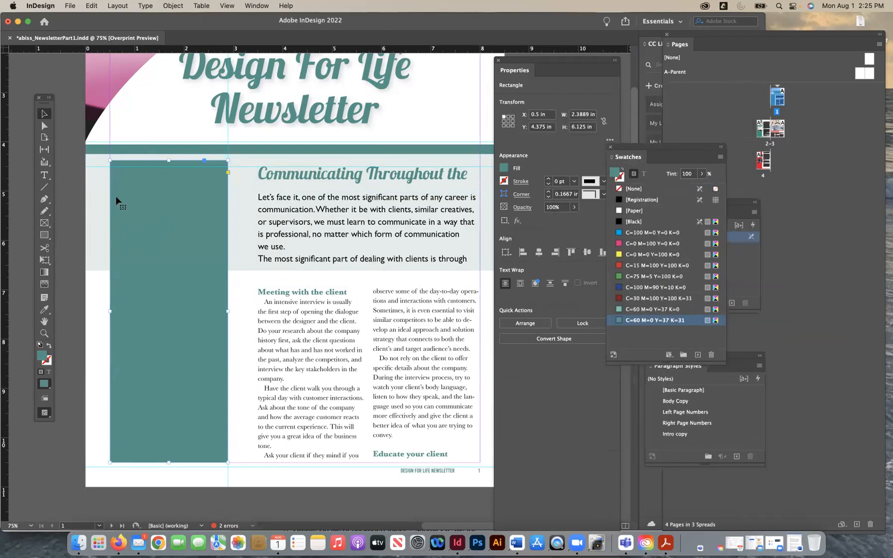
{"action": "left_click", "coordinate": [49, 346]}
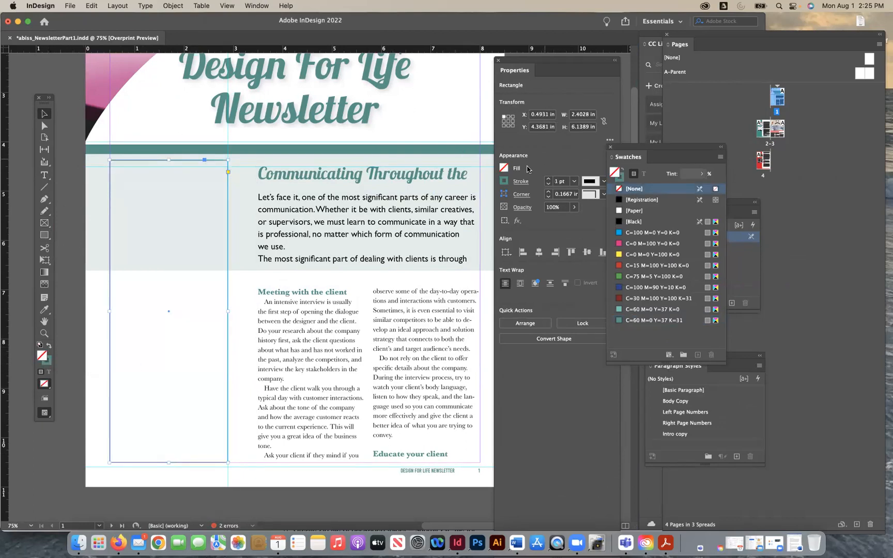
{"action": "left_click", "coordinate": [573, 180]}
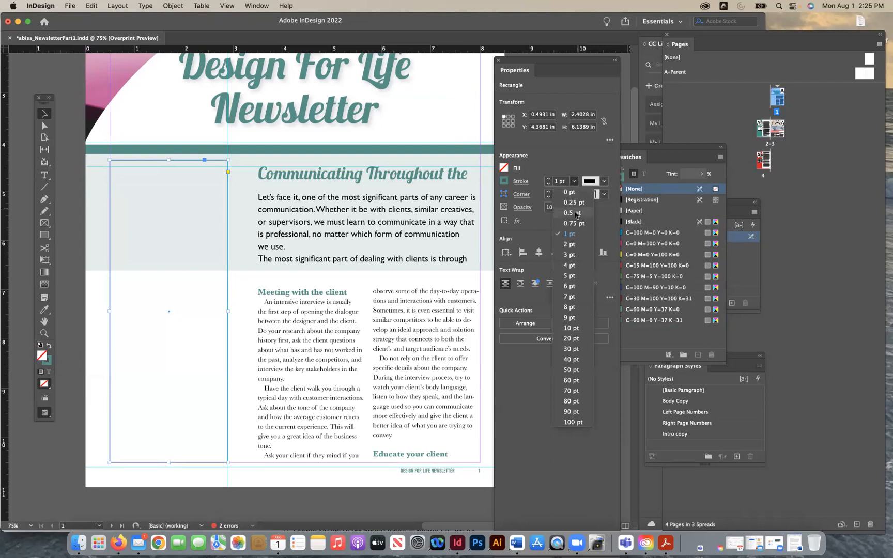
{"action": "left_click", "coordinate": [569, 244]}
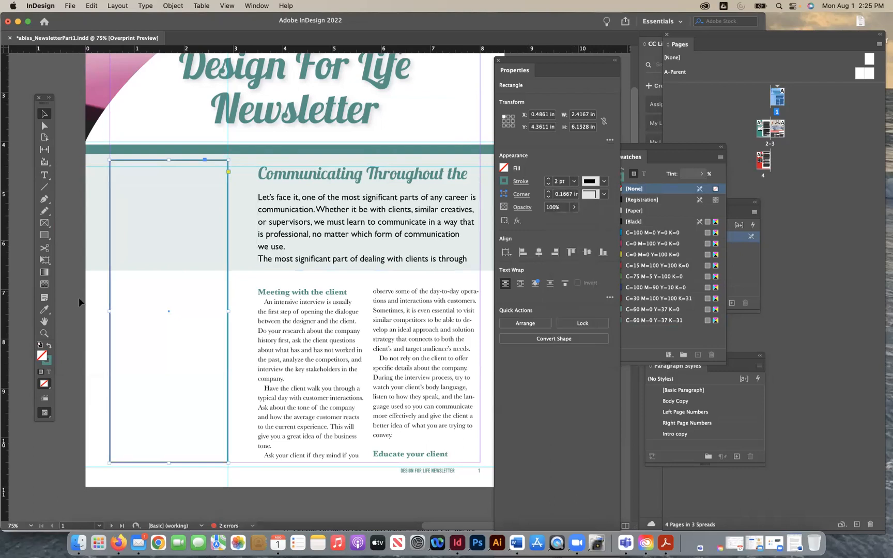
- Try pulling the left edge of the tinted band behind the intro copy in to X 3.125 in, and undo it
{"action": "left_click", "coordinate": [144, 249]}
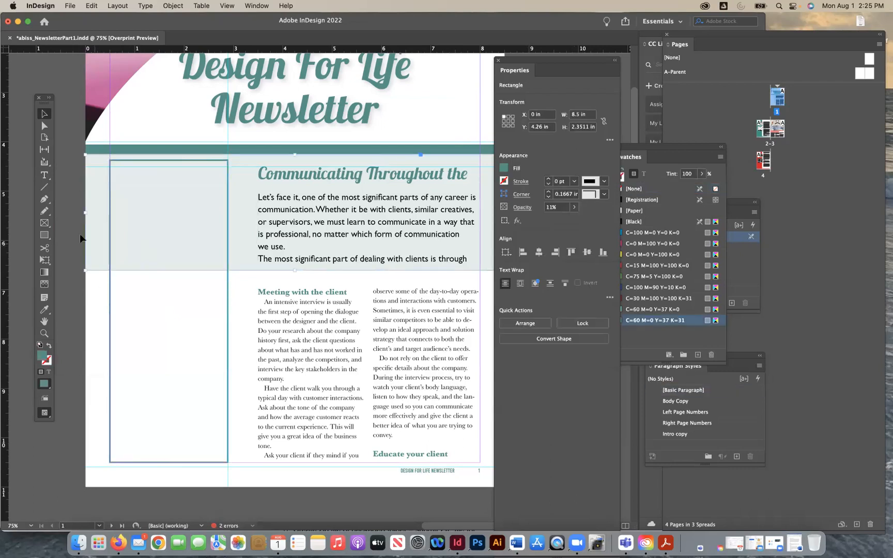
{"action": "left_click_drag", "start_coordinate": [86, 213], "coordinate": [238, 213]}
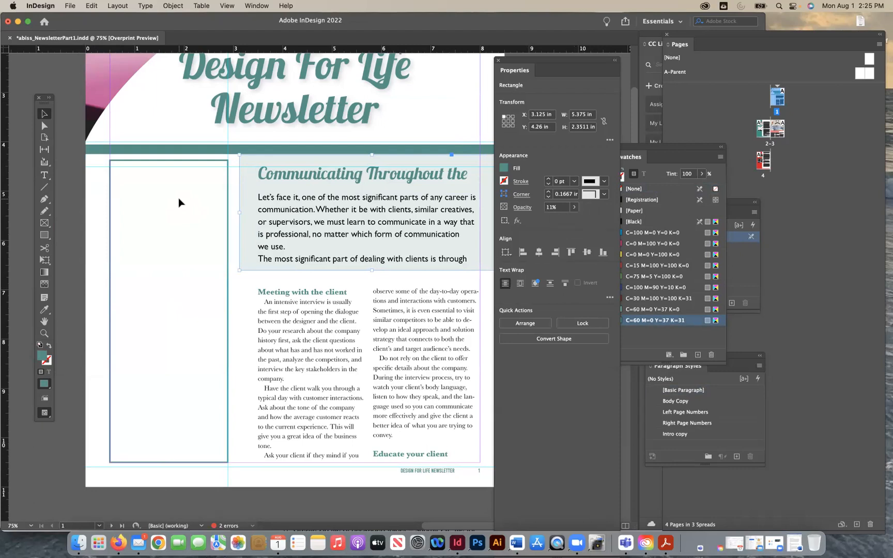
{"action": "key", "text": "super+z"}
- Fill the outlined rectangle in the left column with the Paper swatch and deselect it
{"action": "left_click", "coordinate": [113, 333]}
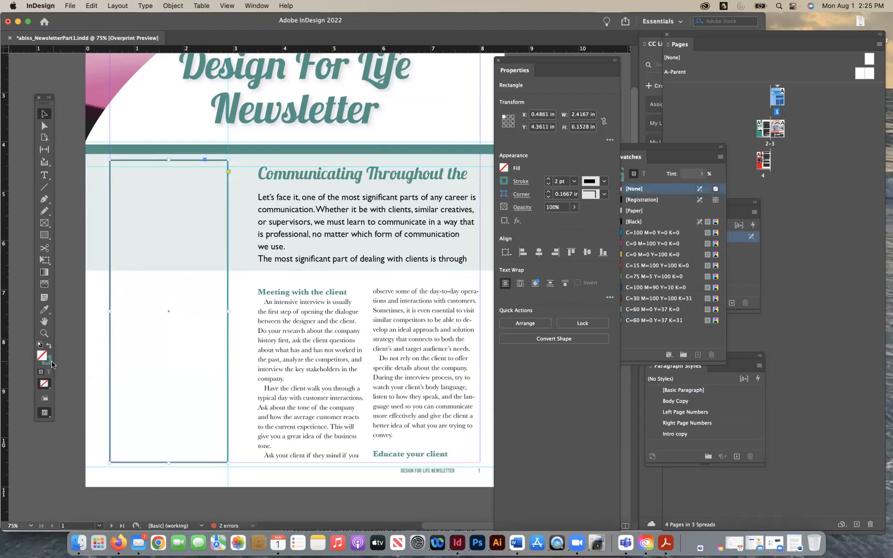
{"action": "left_click", "coordinate": [661, 147]}
{"action": "left_click", "coordinate": [619, 209]}
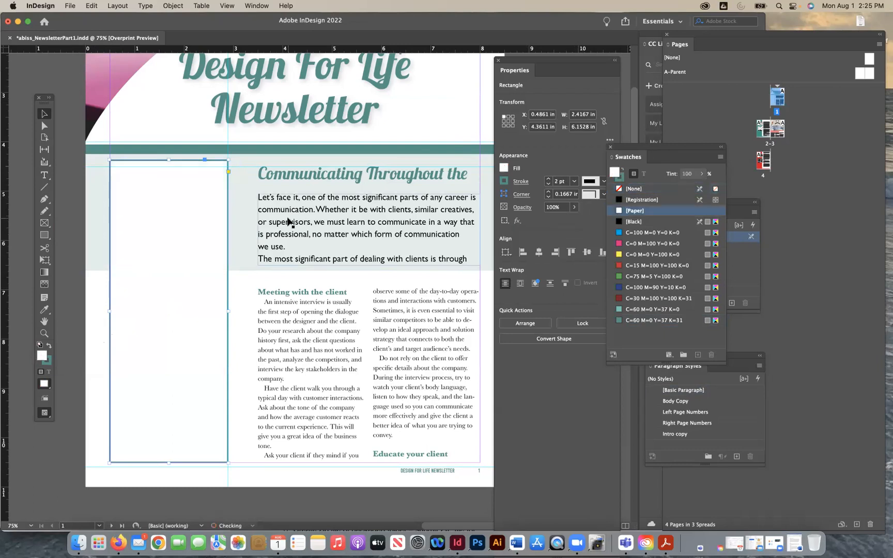
{"action": "key", "text": "super+shift+a"}
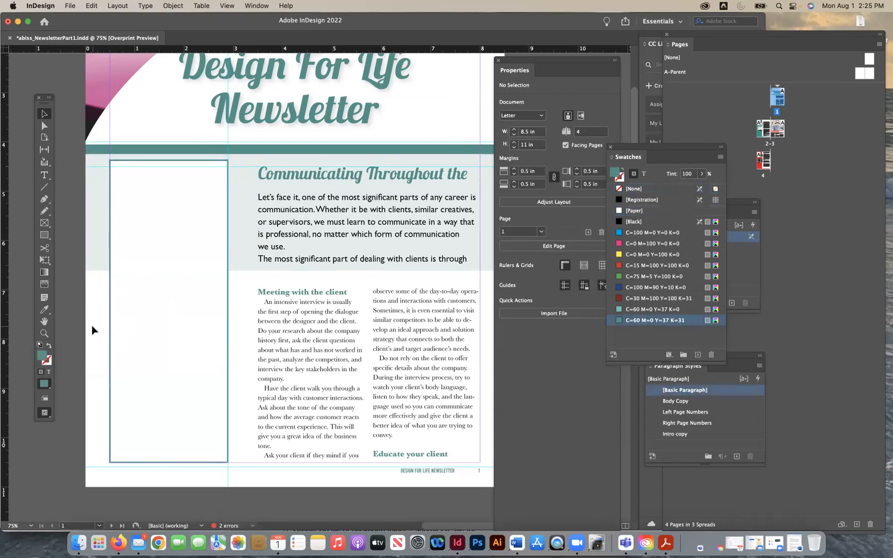
- Lower the white box's top edge to about Y 4.54 in, making it about 5.96 in tall, and deselect it
{"action": "left_click", "coordinate": [170, 244]}
{"action": "left_click_drag", "start_coordinate": [174, 258], "coordinate": [188, 358]}
{"action": "left_click_drag", "start_coordinate": [165, 209], "coordinate": [167, 209]}
{"action": "left_click_drag", "start_coordinate": [168, 159], "coordinate": [167, 169]}
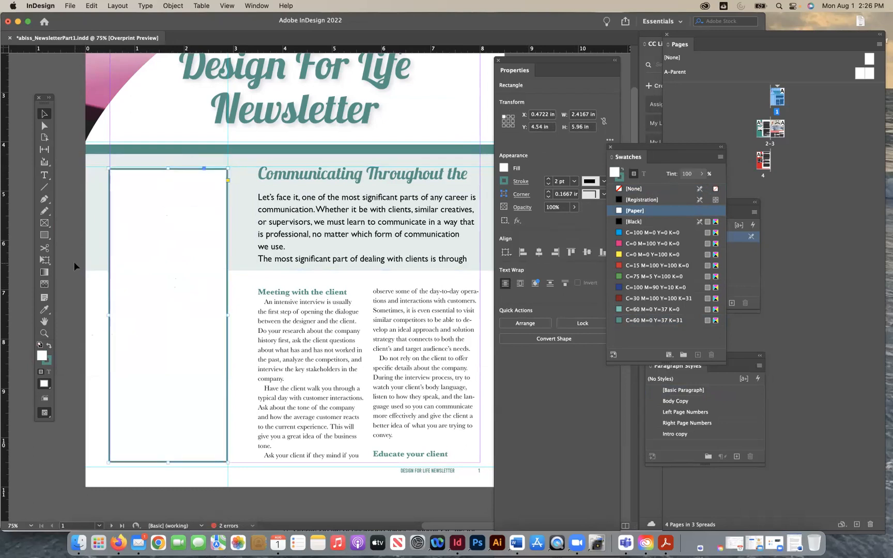
{"action": "left_click", "coordinate": [74, 262]}
- Draw a text frame about 2.02 by 5.57 in inside the white box and position it at about X 0.66 in, Y 4.75 in
{"action": "left_click", "coordinate": [44, 176]}
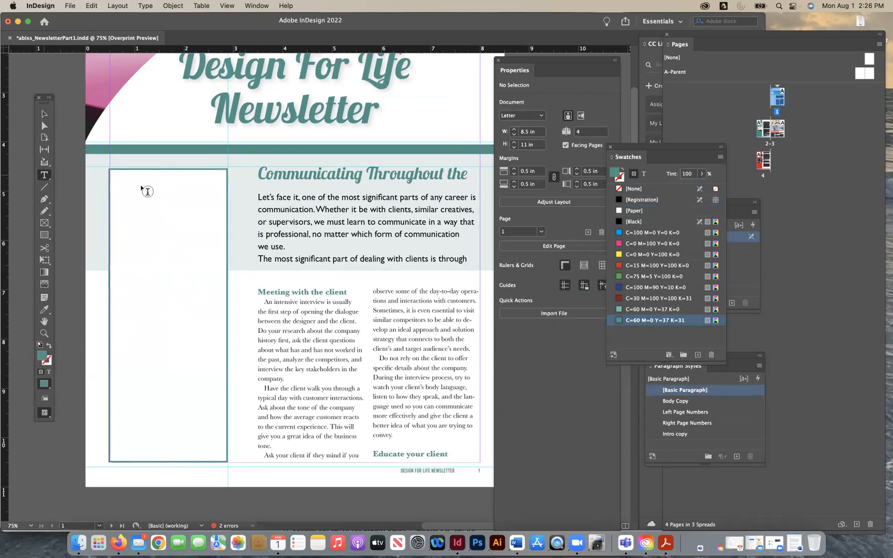
{"action": "left_click_drag", "start_coordinate": [148, 236], "coordinate": [217, 453]}
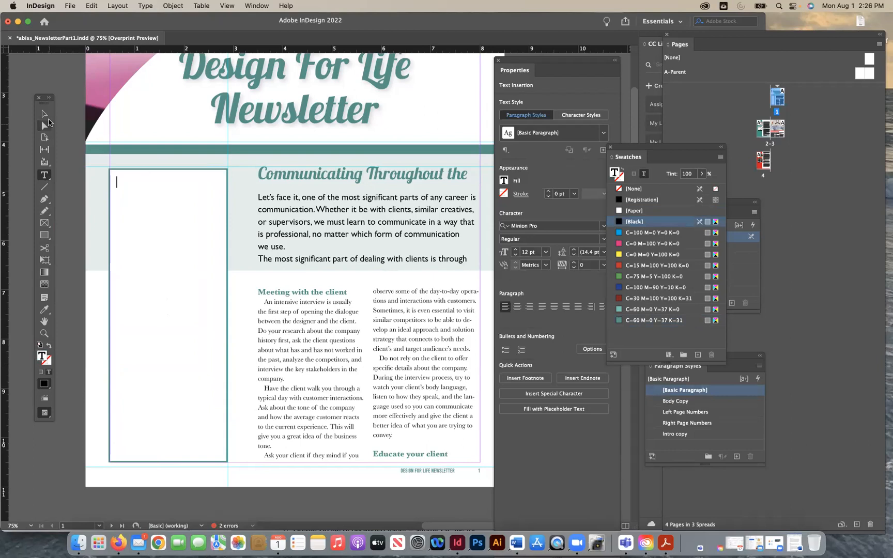
{"action": "left_click", "coordinate": [44, 113]}
{"action": "left_click", "coordinate": [114, 322]}
{"action": "left_click_drag", "start_coordinate": [114, 316], "coordinate": [117, 317]}
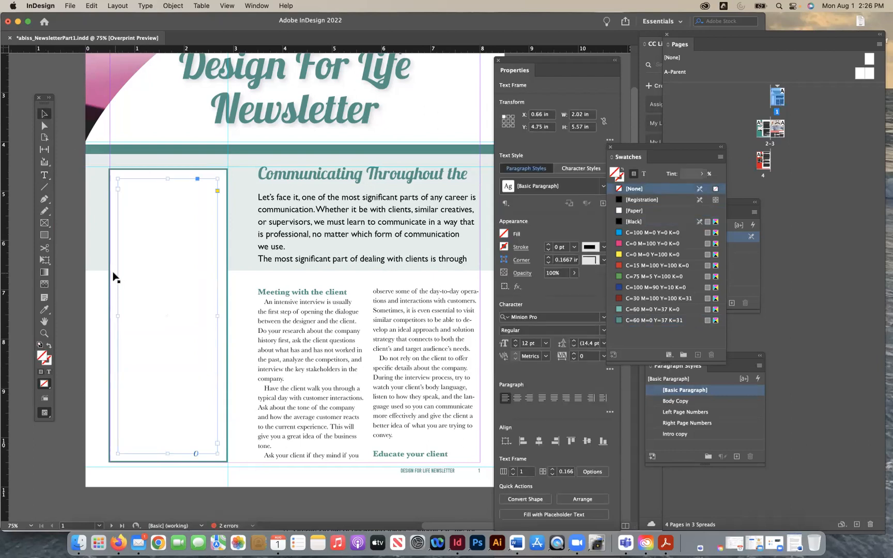
- Enter the title "Table of Contents" in the new text frame inside the white box
{"action": "left_click", "coordinate": [44, 177]}
{"action": "left_click", "coordinate": [131, 187]}
{"action": "type", "text": "Tabel"}
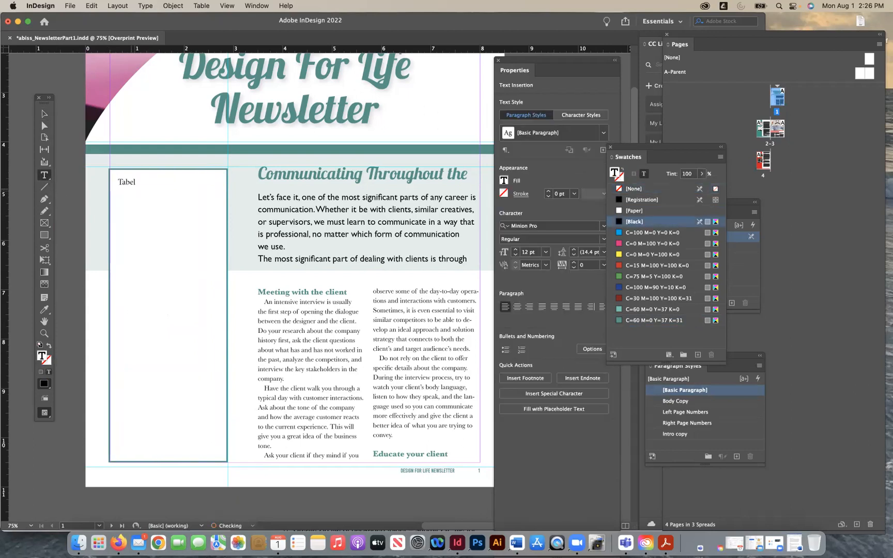
{"action": "key", "text": "BackSpace"}
{"action": "type", "text": "of Cone"}
- Create a character style named "Table of Contents Subhead" with the title text selected, leaving its character formats empty
{"action": "triple_click", "coordinate": [144, 180]}
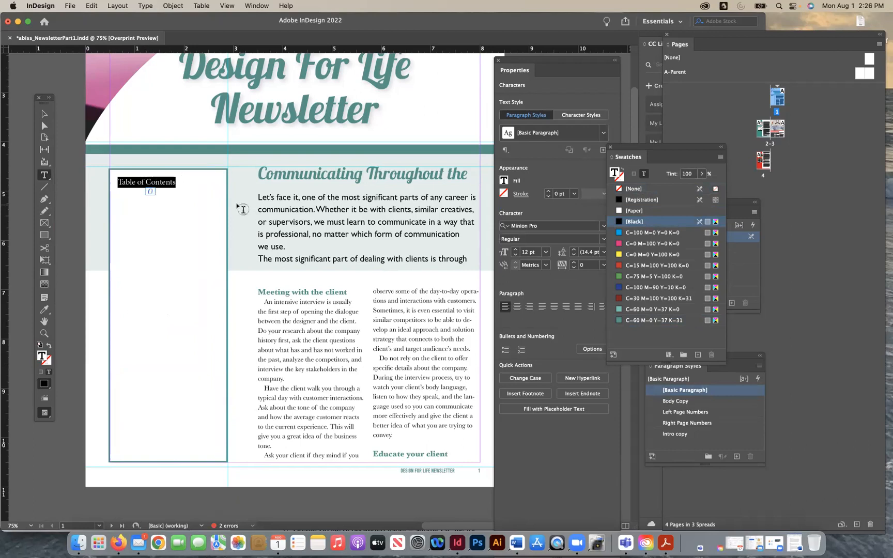
{"action": "left_click_drag", "start_coordinate": [633, 145], "coordinate": [656, 105]}
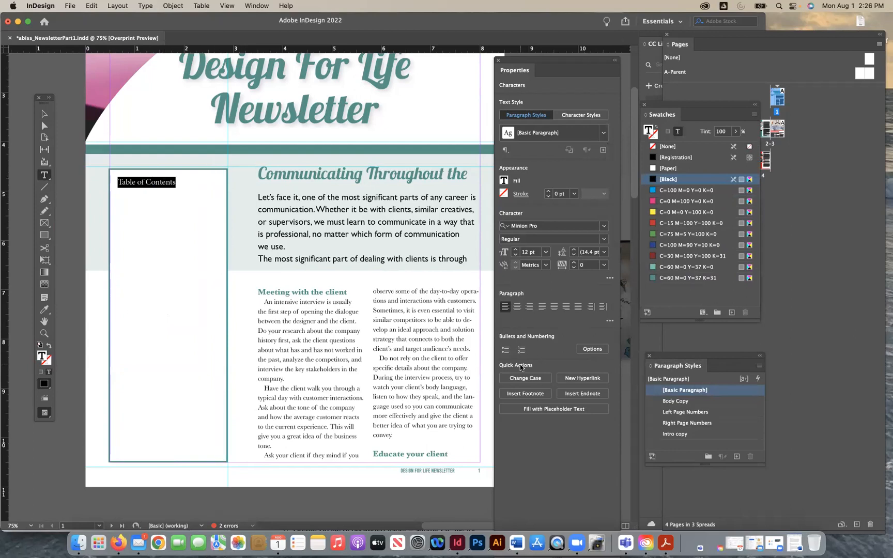
{"action": "left_click_drag", "start_coordinate": [668, 358], "coordinate": [362, 160]}
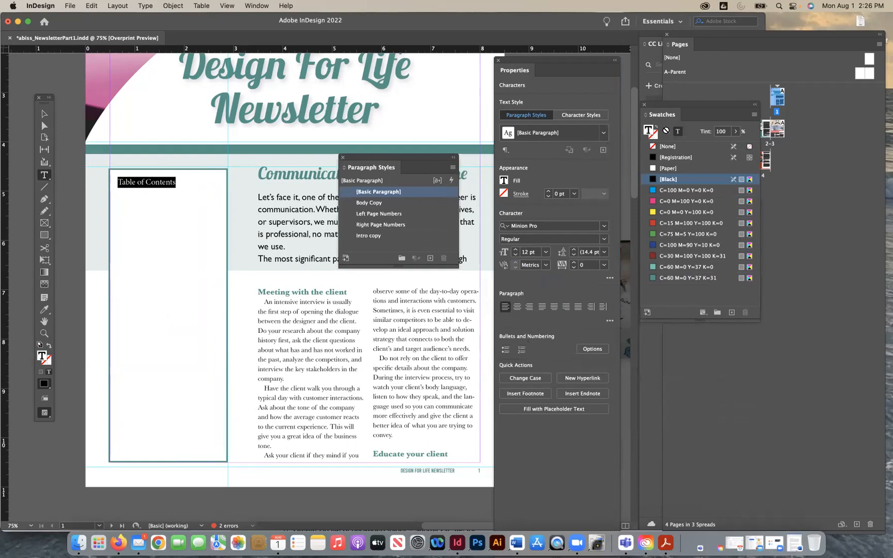
{"action": "left_click_drag", "start_coordinate": [655, 107], "coordinate": [749, 219]}
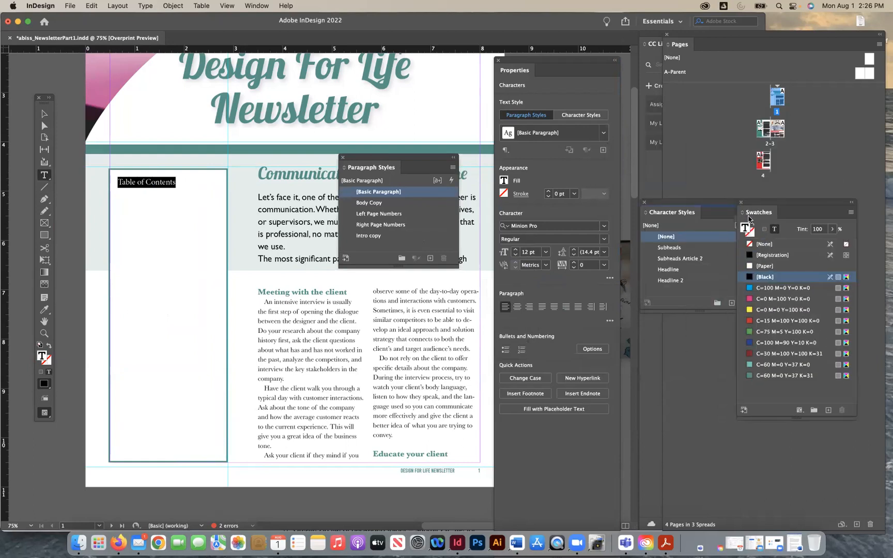
{"action": "left_click_drag", "start_coordinate": [665, 203], "coordinate": [363, 284]}
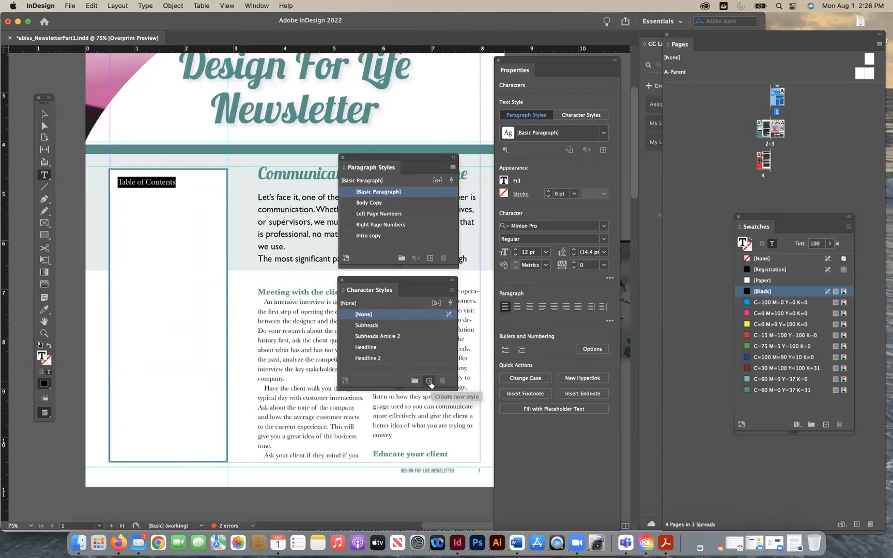
{"action": "left_click", "coordinate": [429, 381]}
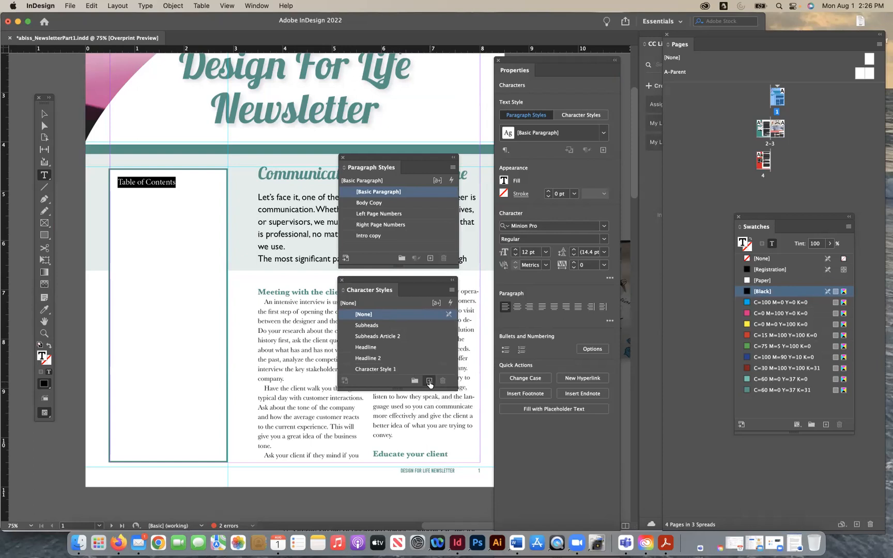
{"action": "double_click", "coordinate": [371, 370]}
{"action": "type", "text": "C"}
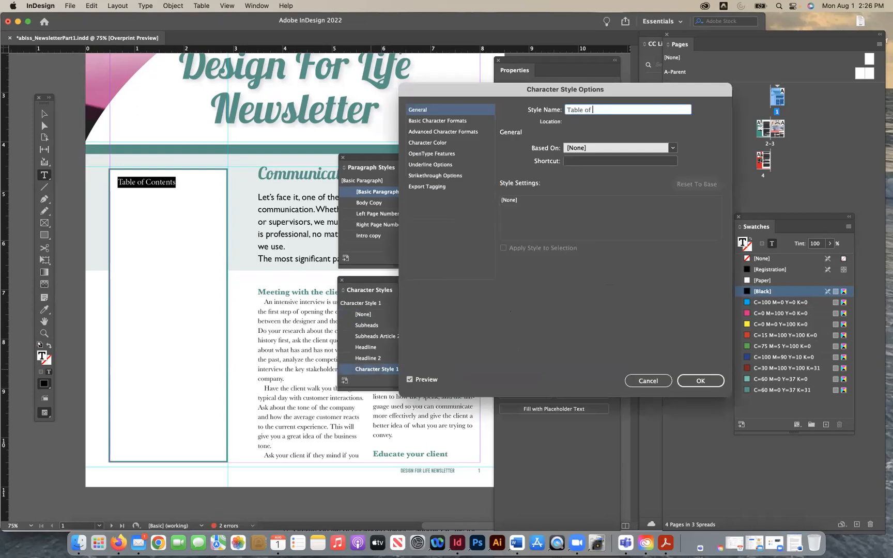
{"action": "type", "text": "able of Contents Subhead"}
{"action": "left_click", "coordinate": [437, 122]}
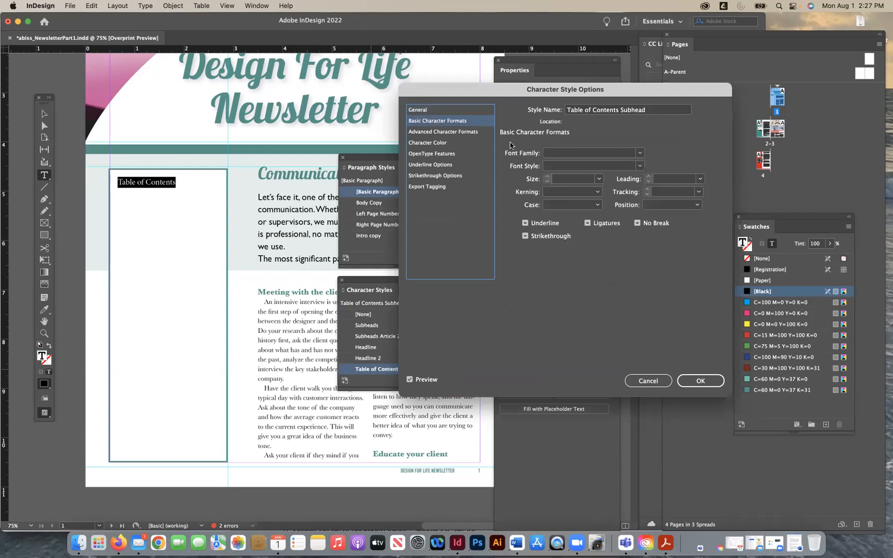
{"action": "left_click", "coordinate": [555, 154]}
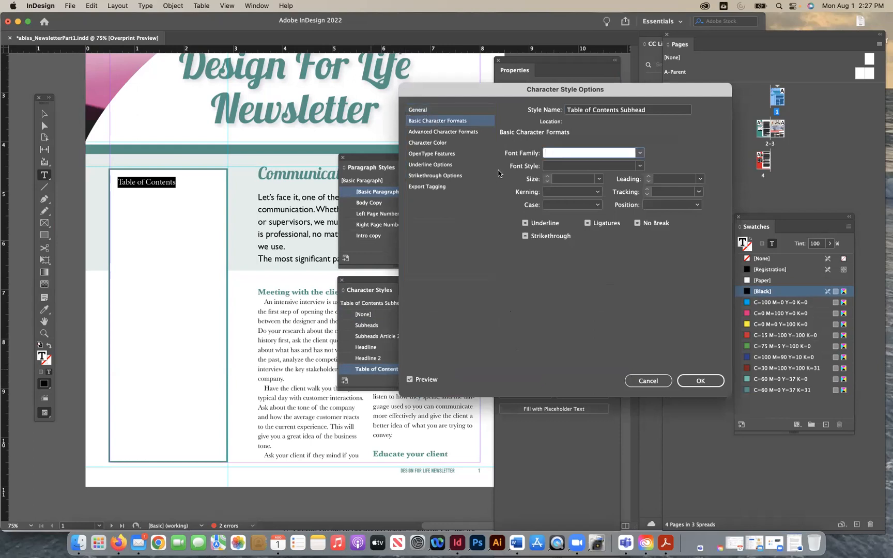
{"action": "left_click", "coordinate": [700, 381]}
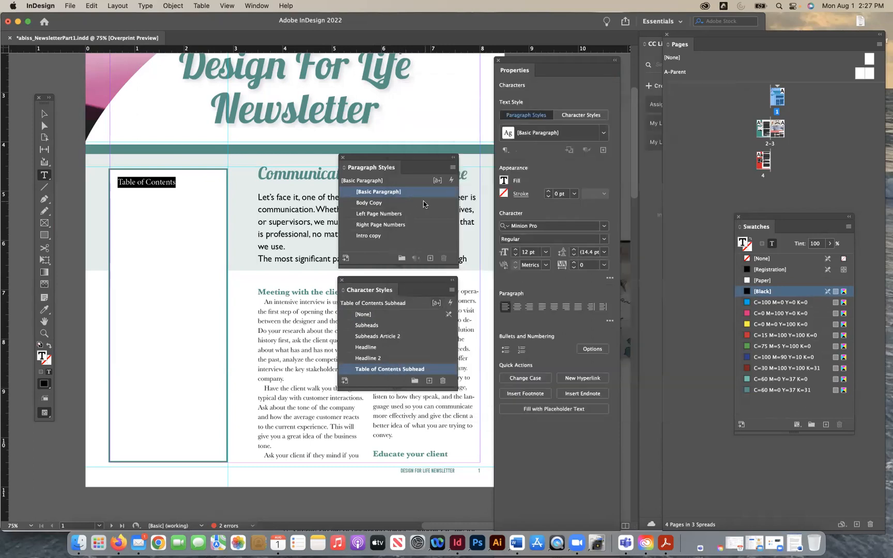
- Check the font of the "Communicating Throughout the" headline and set the Table of Contents Subhead character style's font family to Lobster 1.3
{"action": "left_click", "coordinate": [280, 179]}
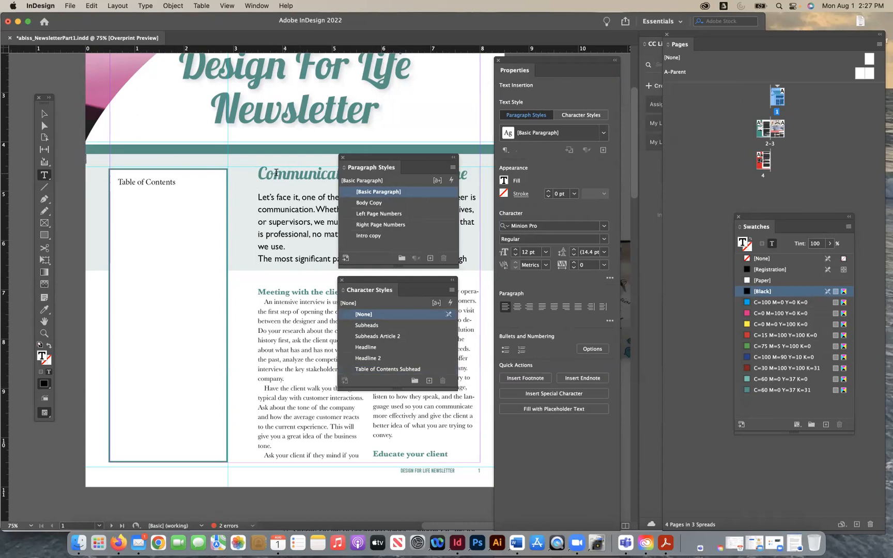
{"action": "left_click", "coordinate": [44, 113]}
{"action": "left_click", "coordinate": [298, 191]}
{"action": "left_click", "coordinate": [298, 182]}
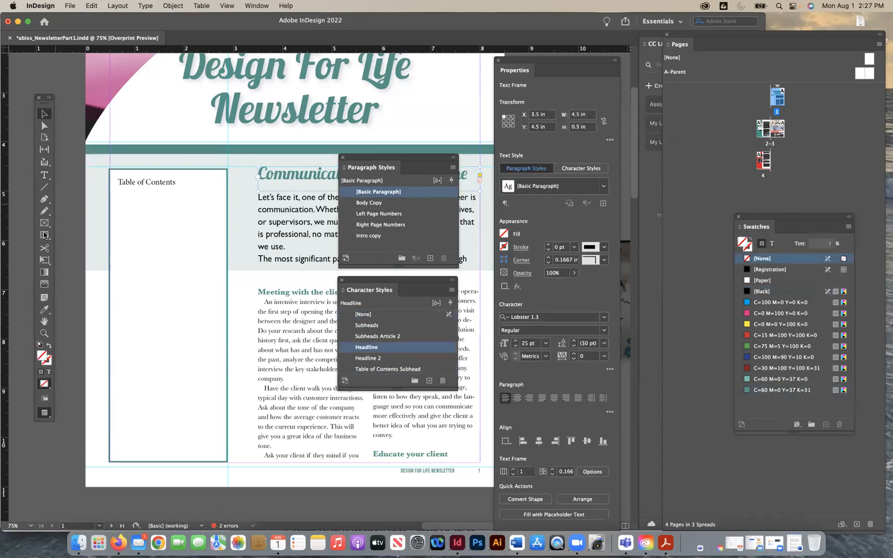
{"action": "left_click", "coordinate": [44, 174]}
{"action": "left_click_drag", "start_coordinate": [318, 177], "coordinate": [293, 174]}
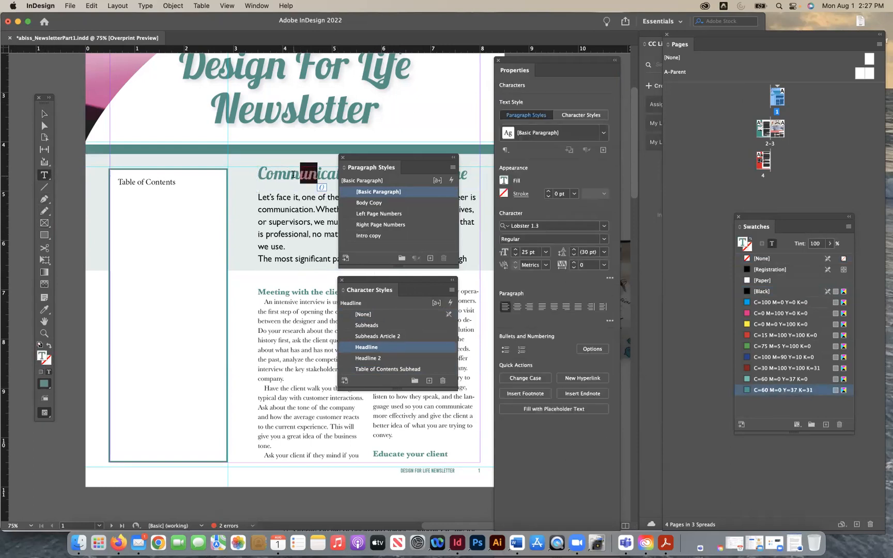
{"action": "triple_click", "coordinate": [168, 182]}
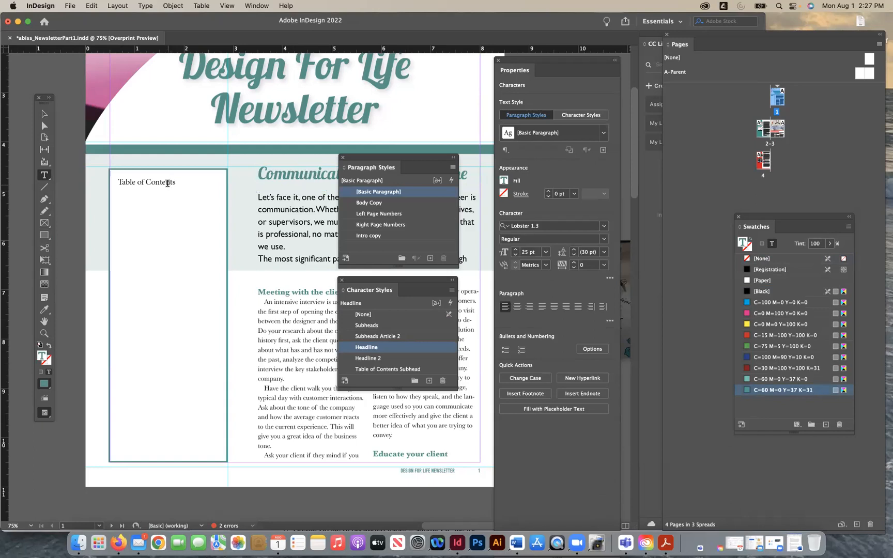
{"action": "double_click", "coordinate": [430, 369]}
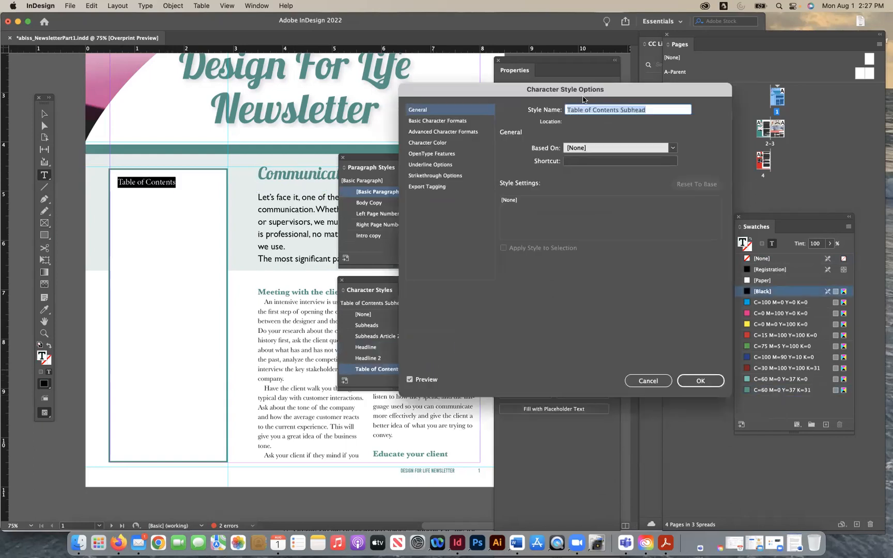
{"action": "left_click", "coordinate": [445, 121]}
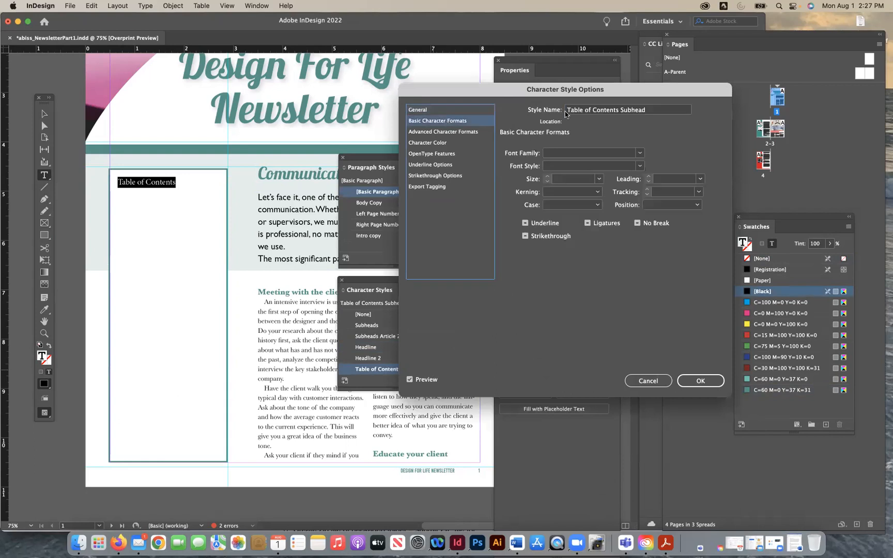
{"action": "left_click", "coordinate": [550, 153]}
{"action": "type", "text": "Lobster 1.3"}
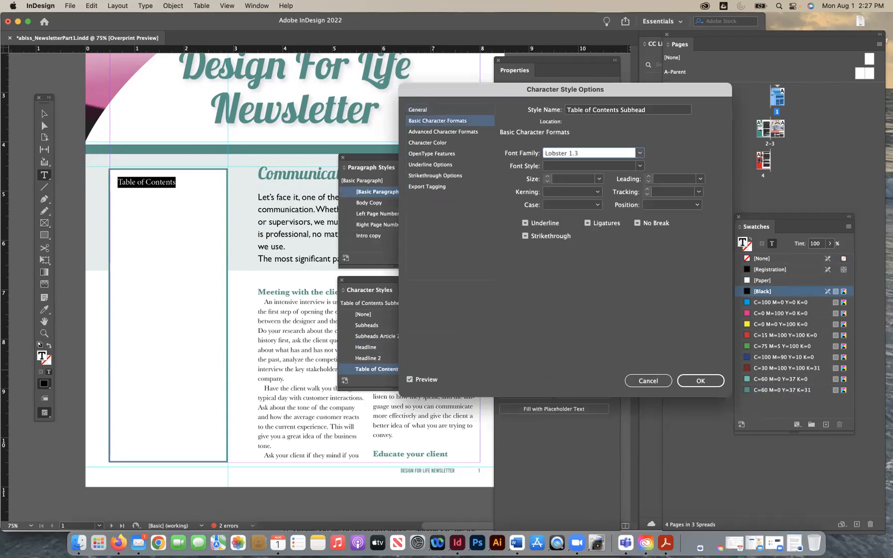
{"action": "key", "text": "Return"}
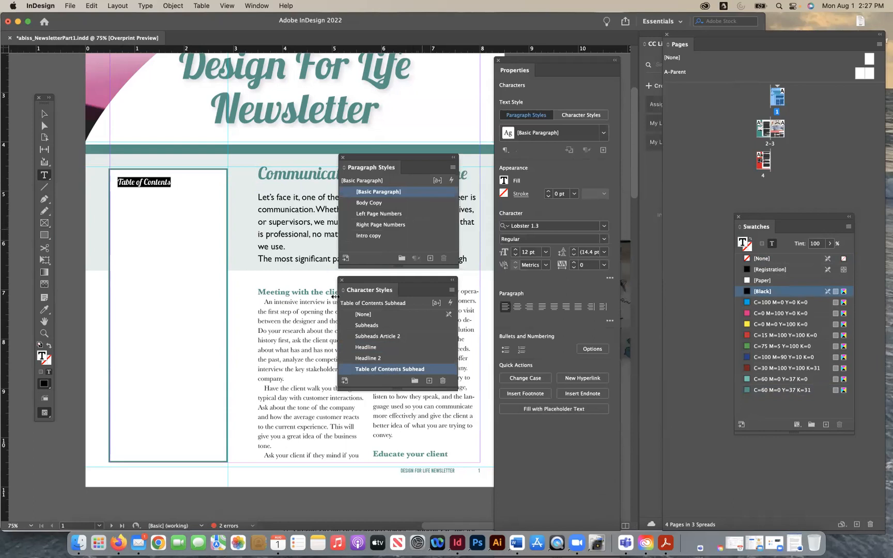
- Set the Table of Contents Subhead style's size to 18 pt and its character color to C=60 M=0 Y=37 K=31
{"action": "double_click", "coordinate": [440, 370]}
{"action": "left_click", "coordinate": [465, 120]}
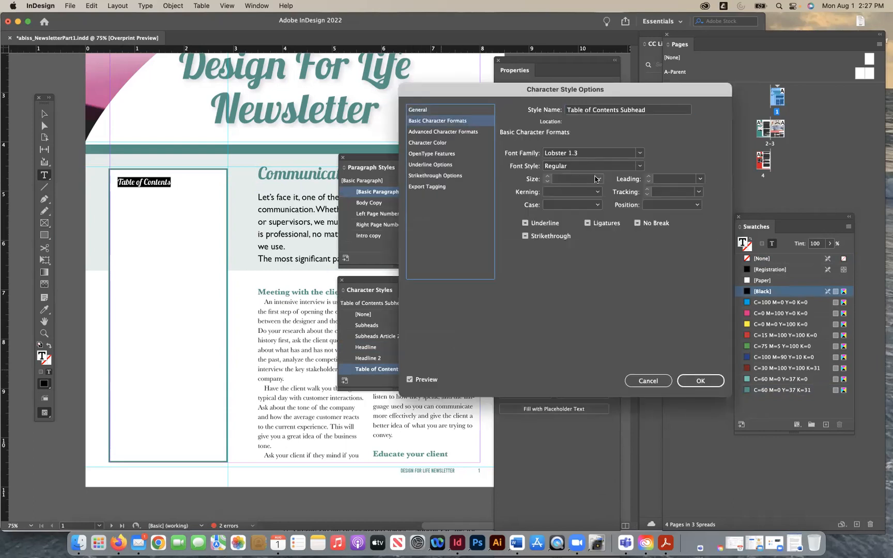
{"action": "left_click", "coordinate": [598, 179]}
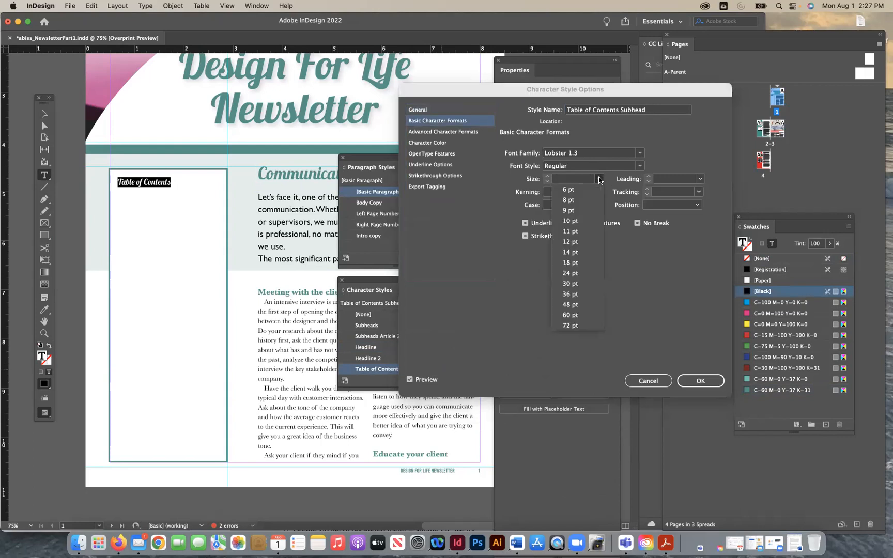
{"action": "left_click", "coordinate": [573, 252]}
{"action": "left_click", "coordinate": [599, 179]}
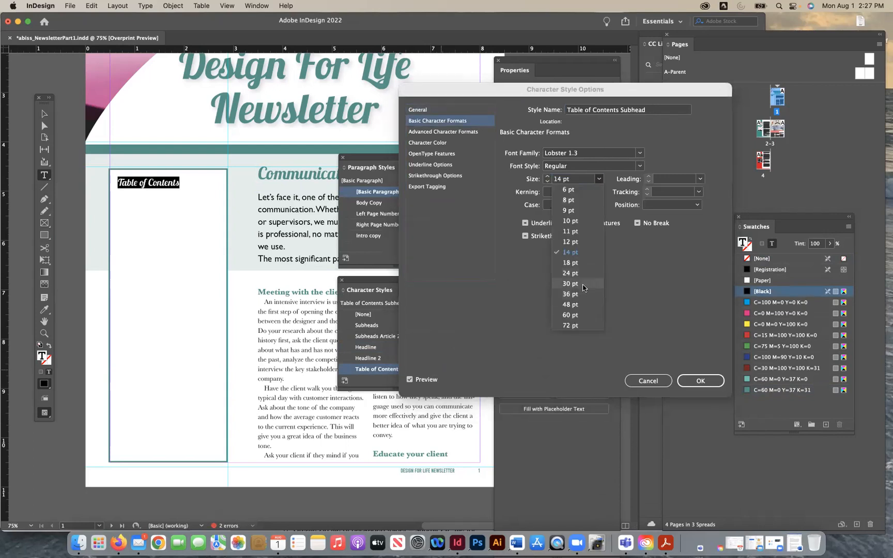
{"action": "left_click", "coordinate": [578, 264]}
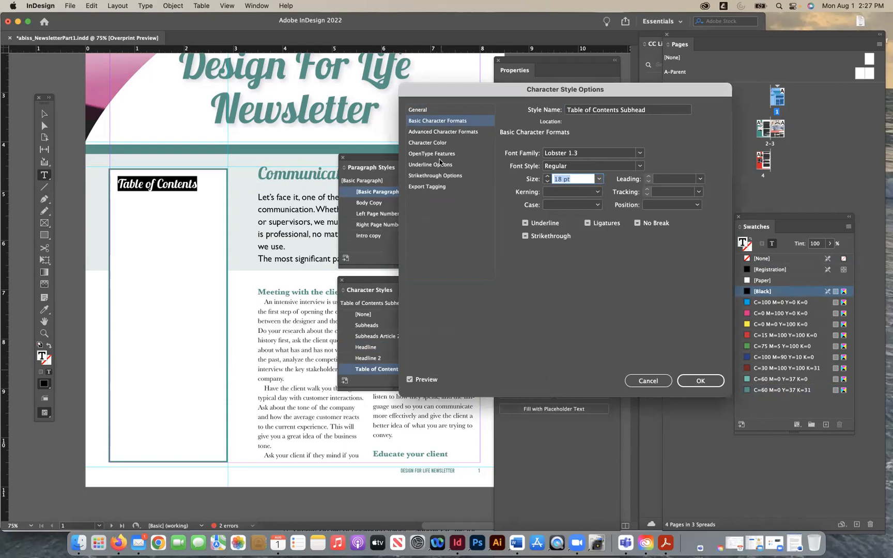
{"action": "left_click", "coordinate": [430, 143]}
{"action": "left_click", "coordinate": [585, 220]}
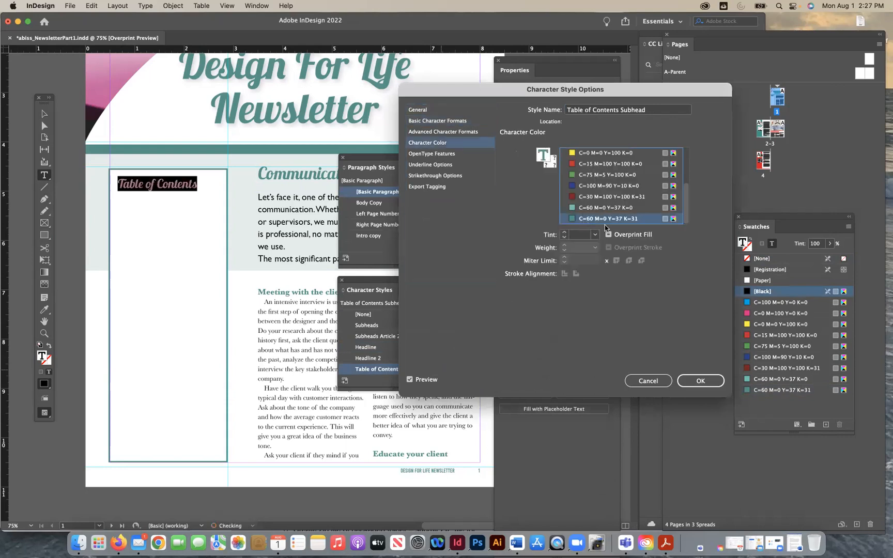
{"action": "left_click", "coordinate": [700, 380]}
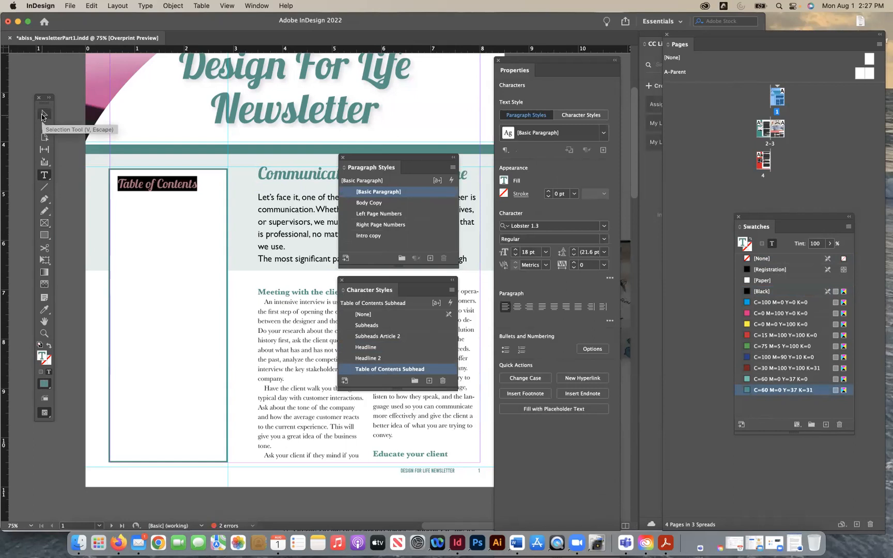
{"action": "left_click", "coordinate": [170, 190]}
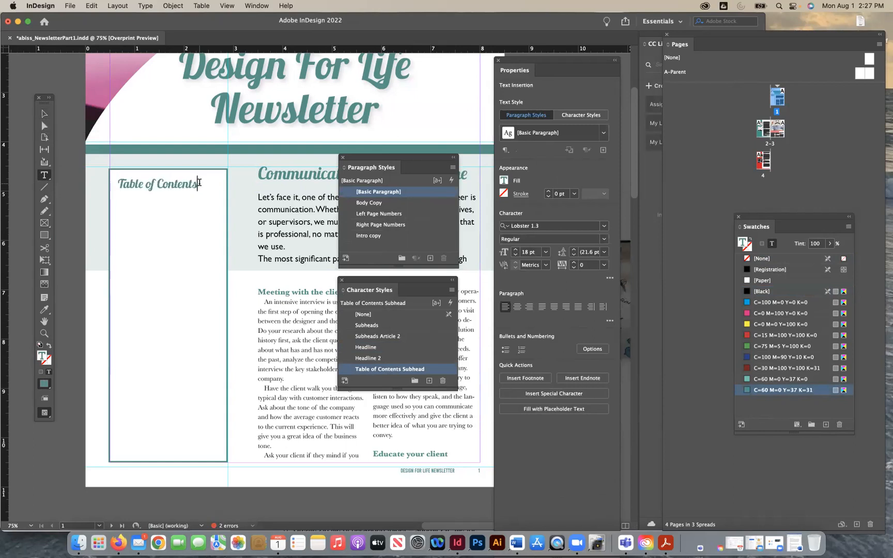
- Add a new line after the "Table of Contents" title in the sidebar text frame
{"action": "triple_click", "coordinate": [151, 187]}
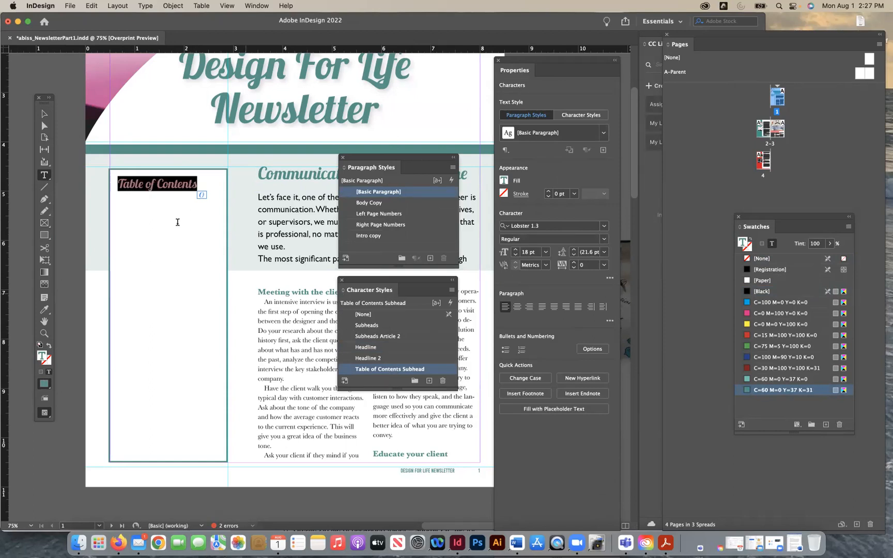
{"action": "left_click", "coordinate": [195, 184]}
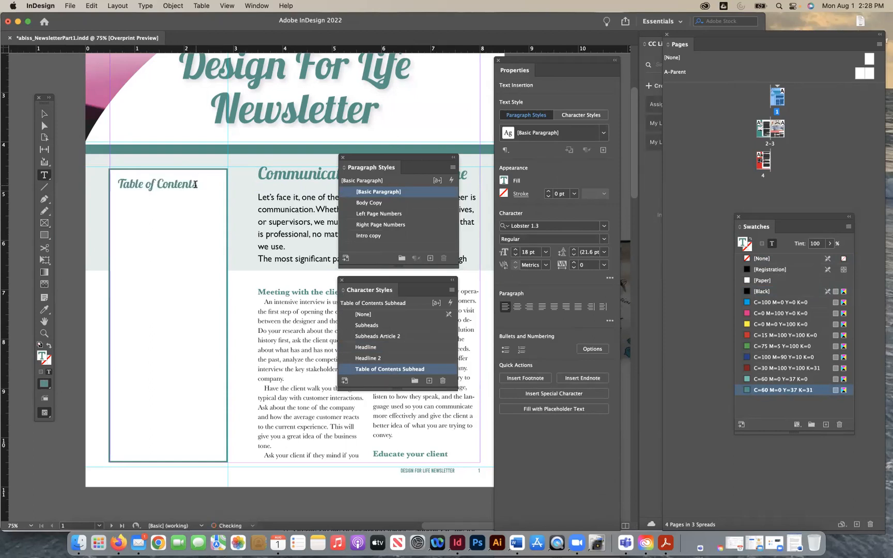
{"action": "key", "text": "Return"}
- Uncover the article headline and extend its text frame downward to a height of 1 in so the whole headline fits
{"action": "left_click_drag", "start_coordinate": [363, 159], "coordinate": [365, 416]}
{"action": "left_click", "coordinate": [342, 192]}
{"action": "key", "text": "Escape"}
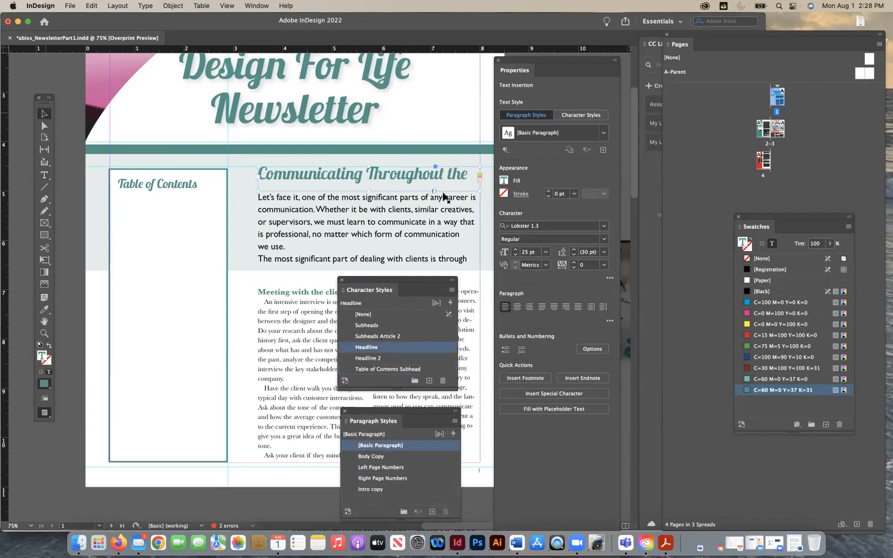
{"action": "left_click", "coordinate": [371, 202]}
{"action": "left_click_drag", "start_coordinate": [369, 195], "coordinate": [369, 229]}
{"action": "left_click", "coordinate": [367, 183]}
{"action": "left_click_drag", "start_coordinate": [369, 192], "coordinate": [368, 215]}
- Enter "Communicating Throughout the Design Process" as the first contents entry, one blank line below the "Table of Contents" title
{"action": "key", "text": "t"}
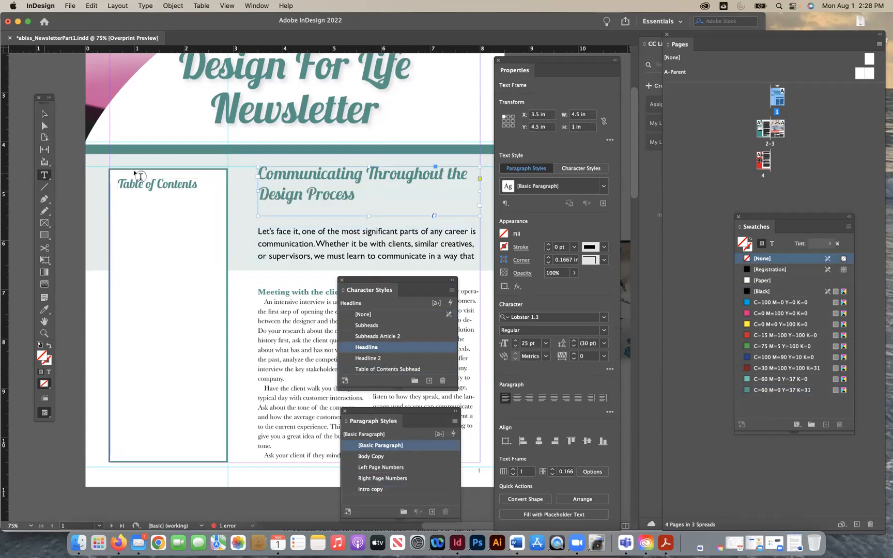
{"action": "left_click", "coordinate": [196, 187]}
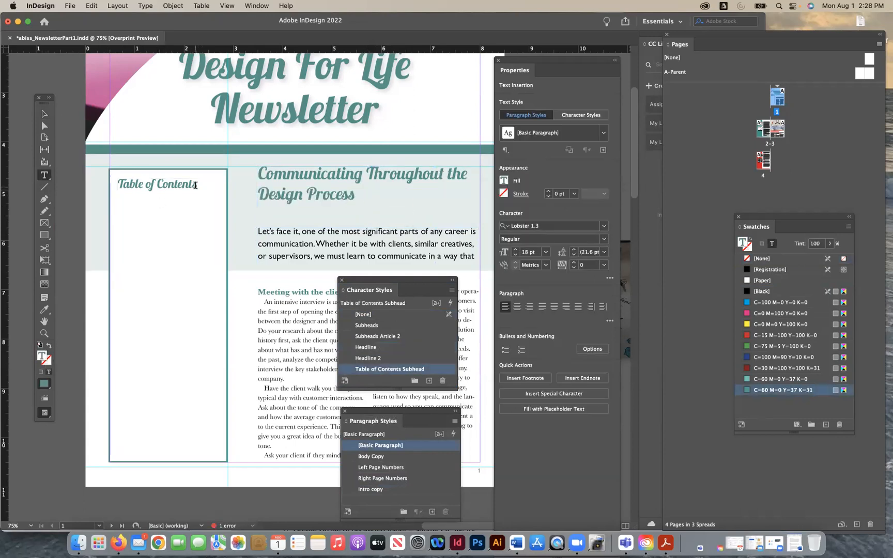
{"action": "key", "text": "Return"}
{"action": "type", "text": "Communicating t"}
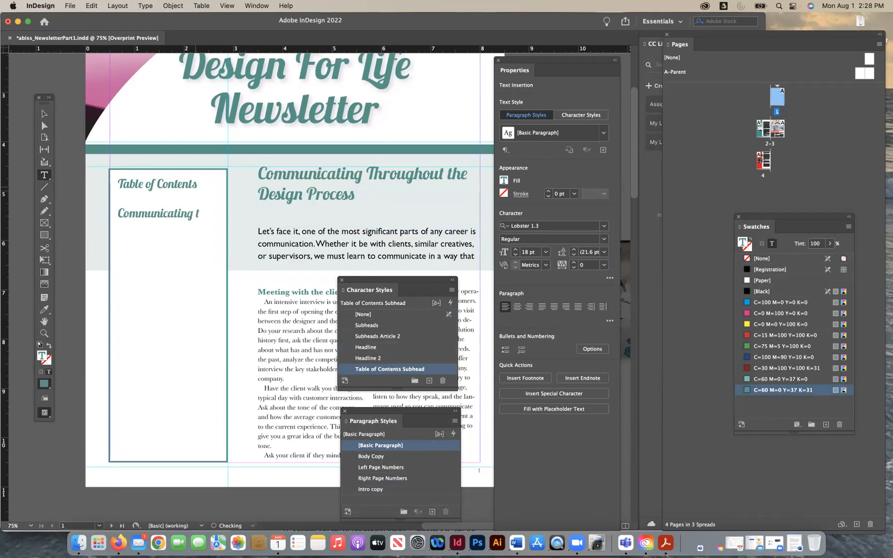
{"action": "key", "text": "BackSpace"}
{"action": "type", "text": "Throughout the D"}
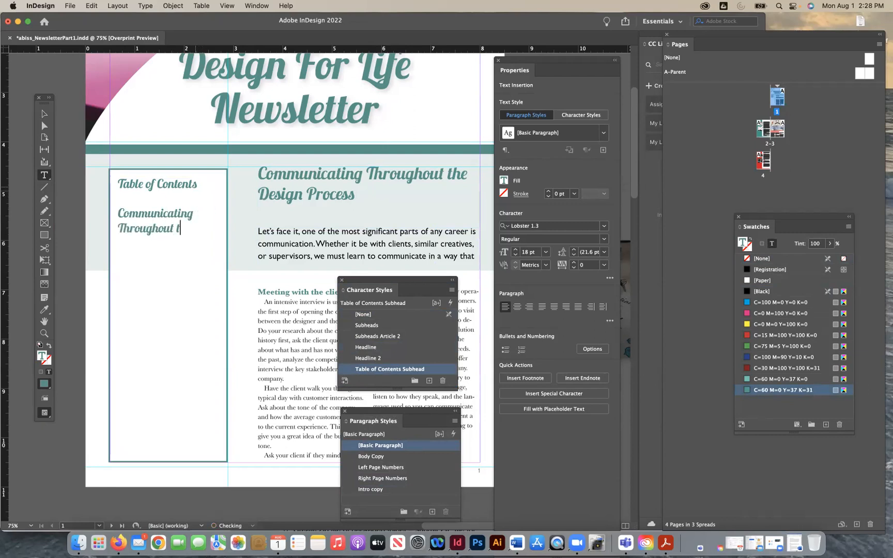
{"action": "type", "text": "esign Process"}
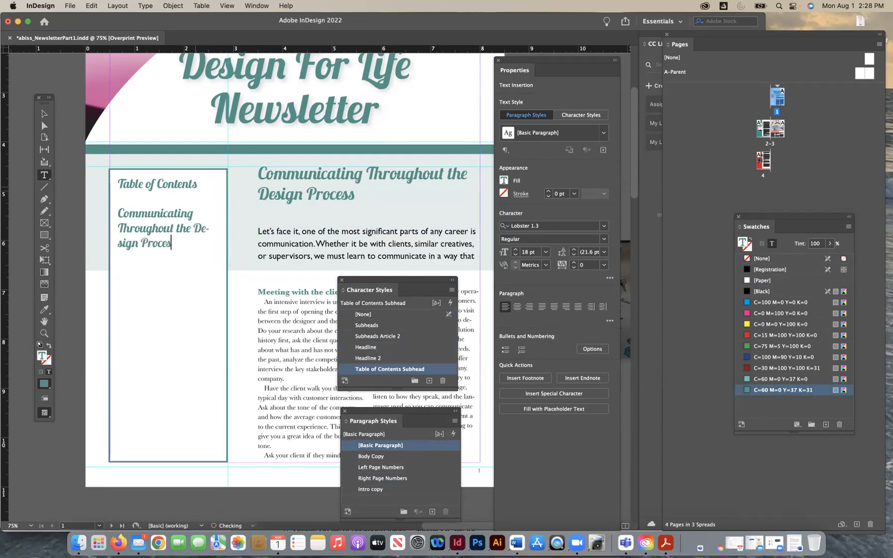
- Remove the character style from the "Communicating Throughout the Design Process" entry by setting it to [None]
{"action": "left_click_drag", "start_coordinate": [177, 243], "coordinate": [99, 206]}
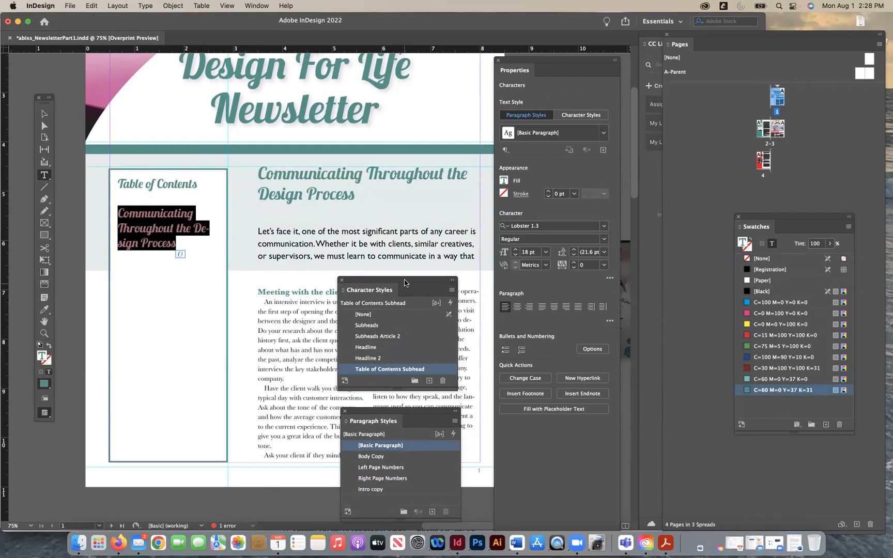
{"action": "left_click_drag", "start_coordinate": [404, 283], "coordinate": [409, 156]}
{"action": "left_click_drag", "start_coordinate": [417, 412], "coordinate": [418, 260]}
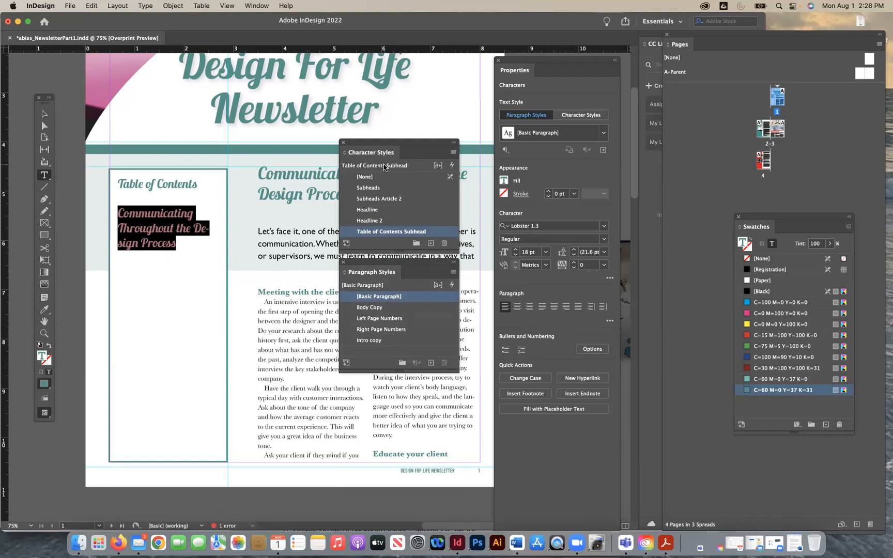
{"action": "left_click", "coordinate": [366, 177]}
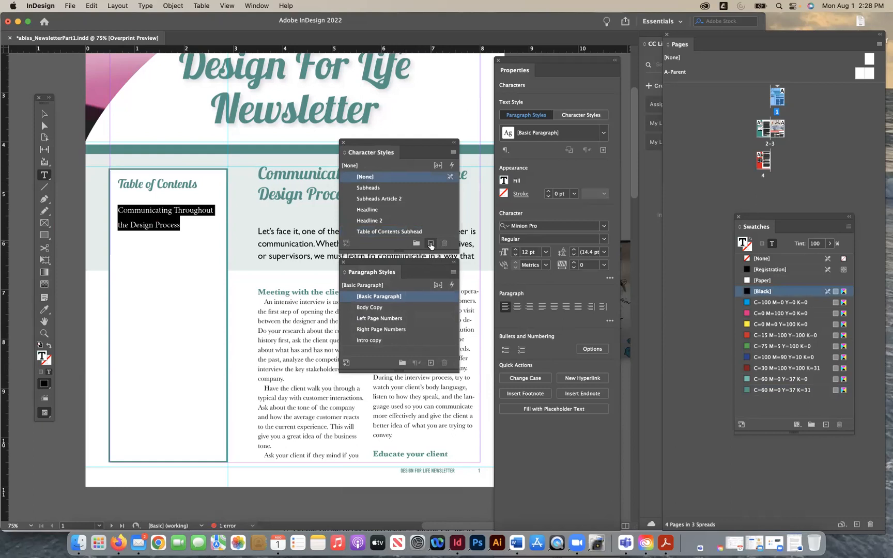
- Create a paragraph style named "Table Contents Body Copy" and apply it to the selected contents entry
{"action": "left_click", "coordinate": [431, 363]}
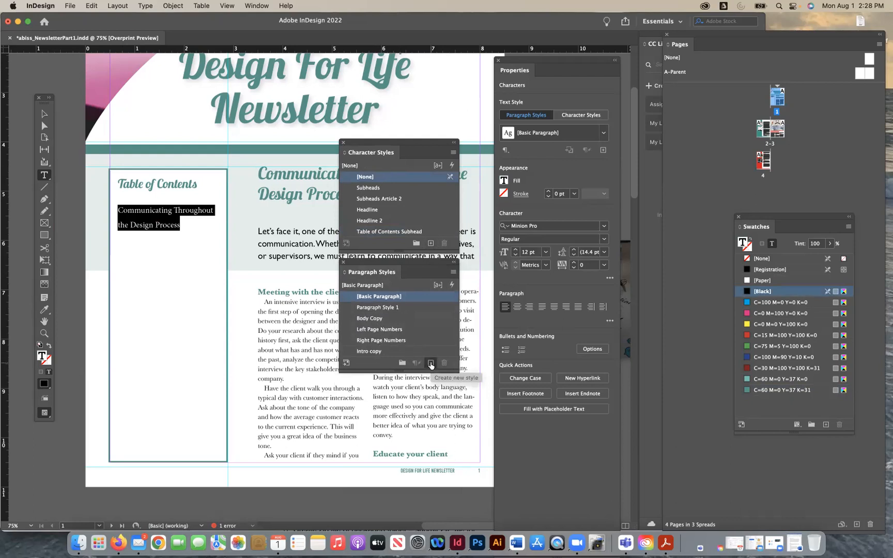
{"action": "double_click", "coordinate": [388, 308]}
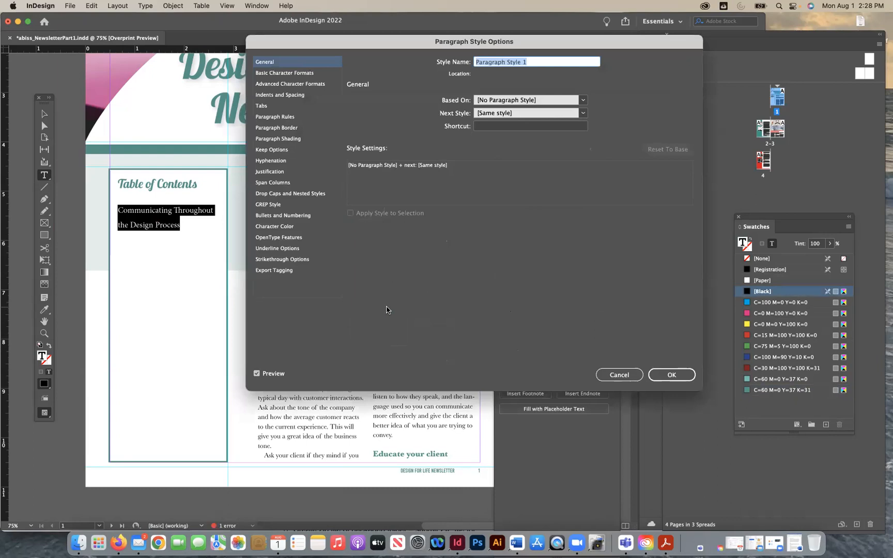
{"action": "type", "text": "C"}
{"action": "type", "text": "able Contents BOdy c"}
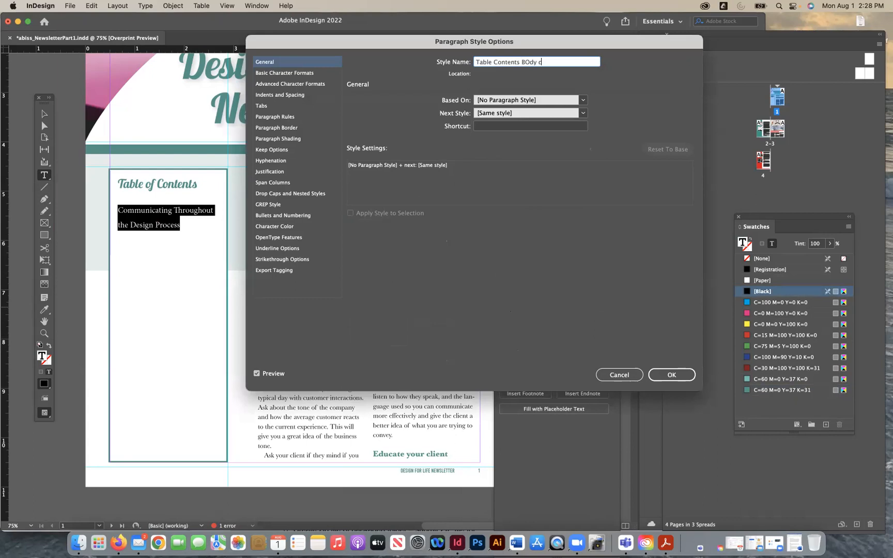
{"action": "type", "text": "opy"}
{"action": "left_click", "coordinate": [308, 74]}
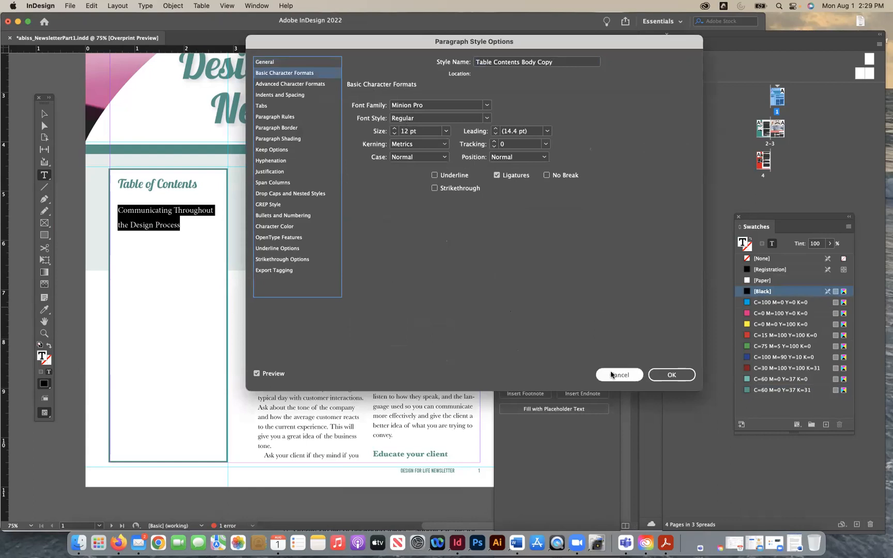
{"action": "left_click", "coordinate": [672, 375]}
- Set the font of the "Table Contents Body Copy" paragraph style to Baskerville SemiBold, with the contents entry selected as preview
{"action": "left_click_drag", "start_coordinate": [309, 320], "coordinate": [293, 319]}
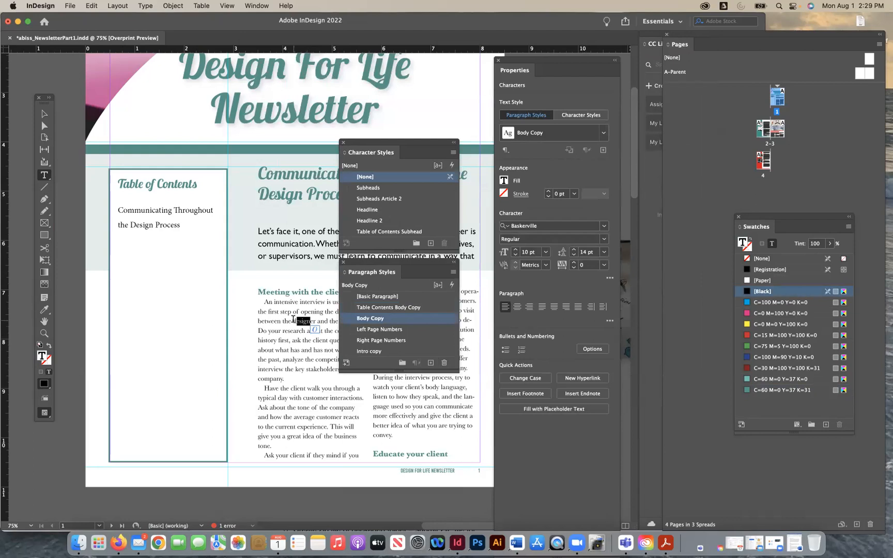
{"action": "triple_click", "coordinate": [166, 226]}
{"action": "left_click", "coordinate": [175, 225]}
{"action": "left_click_drag", "start_coordinate": [122, 213], "coordinate": [102, 211]}
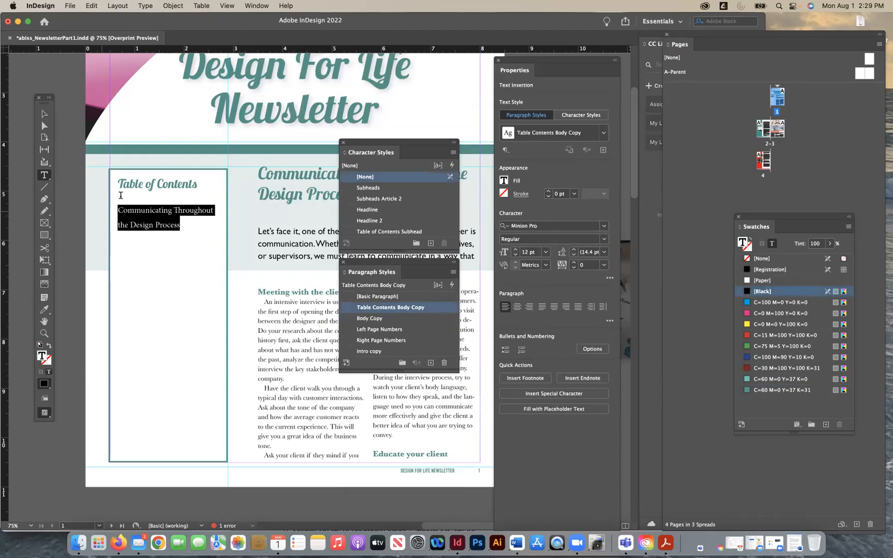
{"action": "double_click", "coordinate": [441, 312]}
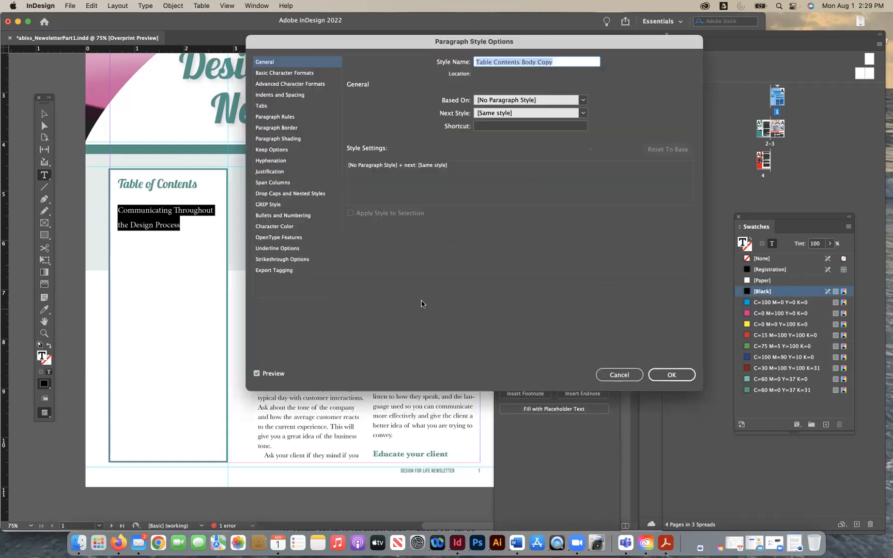
{"action": "left_click", "coordinate": [304, 76]}
{"action": "left_click", "coordinate": [455, 107]}
{"action": "key", "text": "super+a"}
{"action": "type", "text": "Bask"}
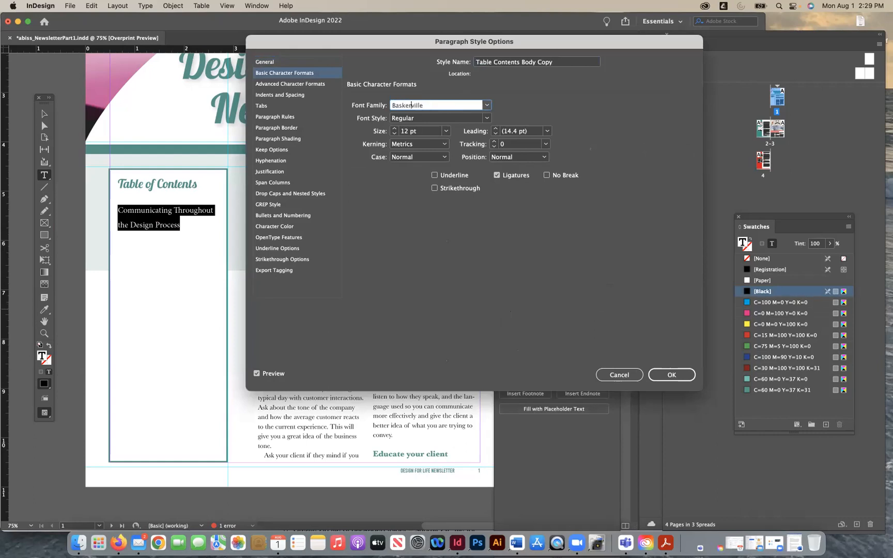
{"action": "left_click", "coordinate": [487, 118]}
{"action": "left_click", "coordinate": [447, 149]}
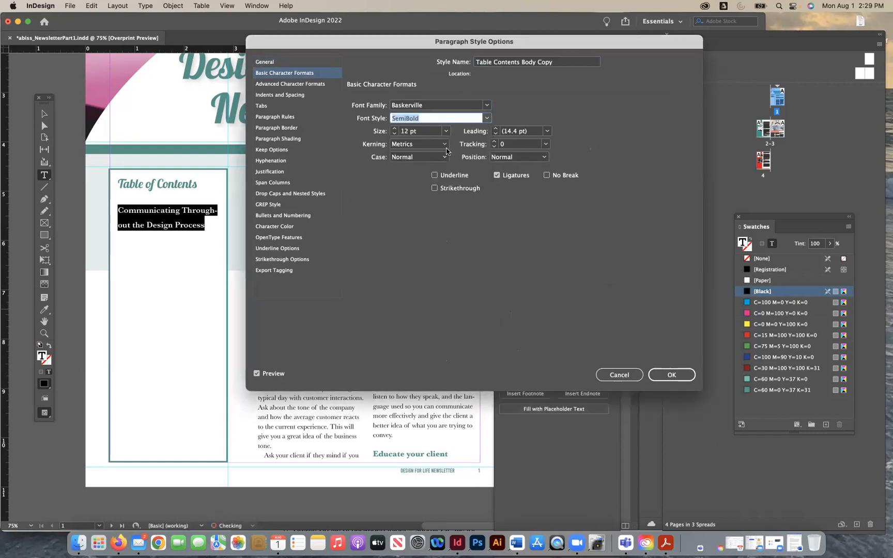
- Set the paragraph style's font size to 10 pt and its leading to 14 pt
{"action": "left_click", "coordinate": [446, 132]}
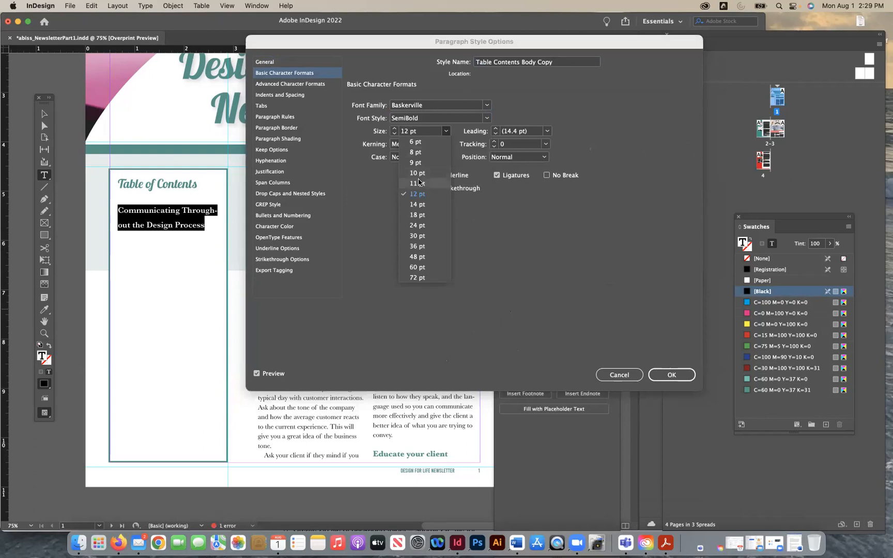
{"action": "left_click", "coordinate": [417, 173]}
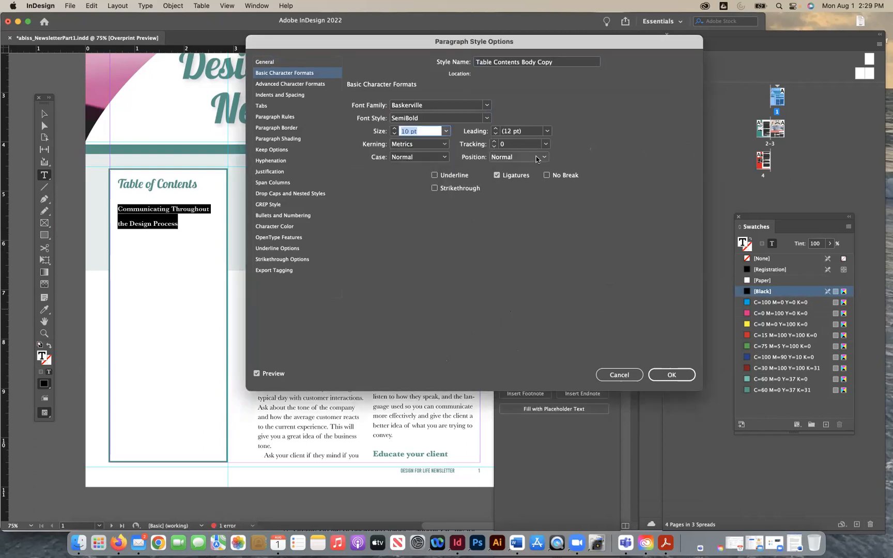
{"action": "left_click", "coordinate": [547, 131]}
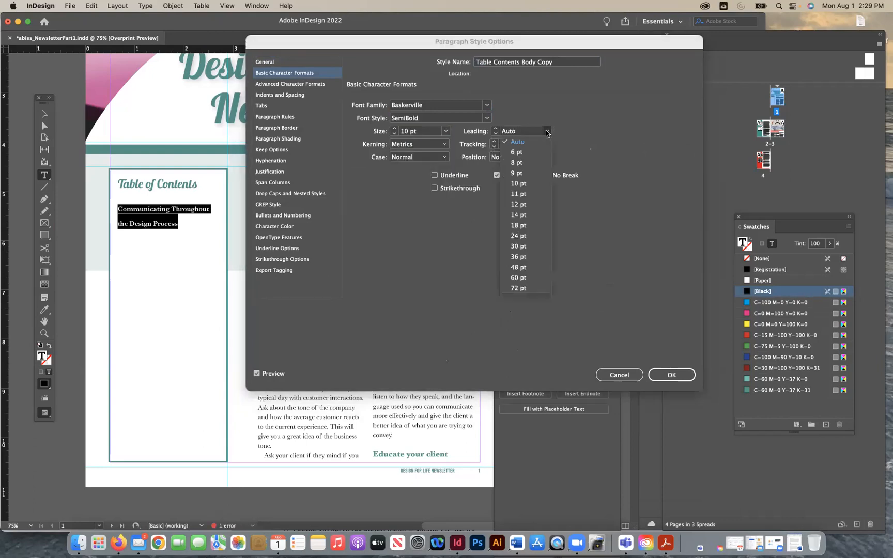
{"action": "left_click", "coordinate": [514, 208]}
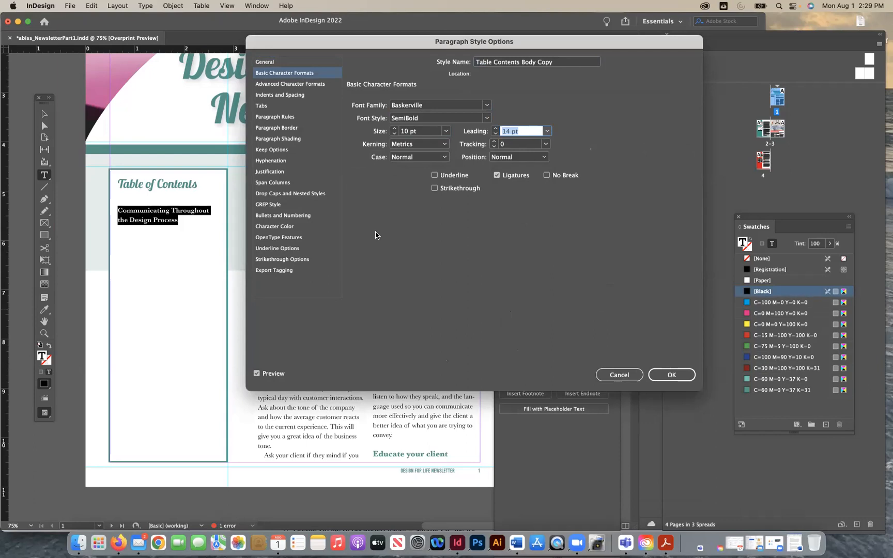
- Add a right-aligned tab stop at about 2.06 in to the "Table Contents Body Copy" style
{"action": "left_click", "coordinate": [264, 106]}
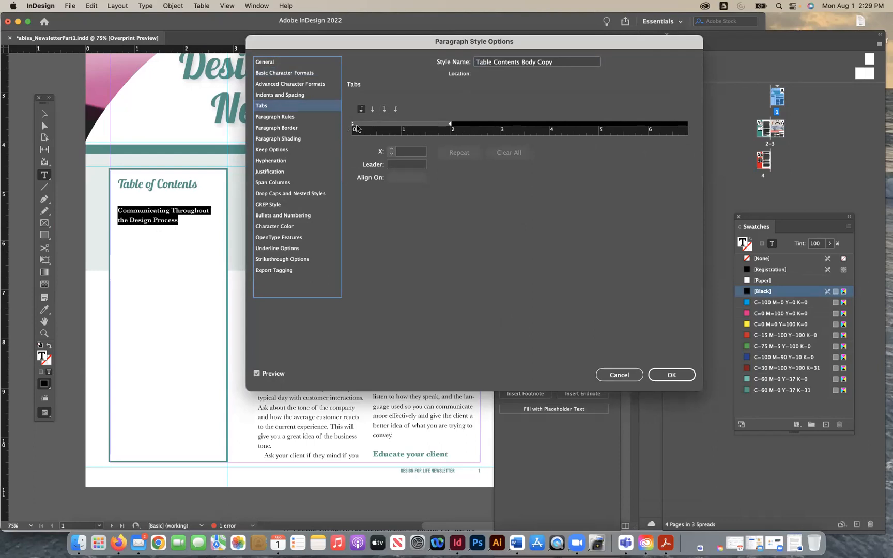
{"action": "left_click", "coordinate": [384, 109]}
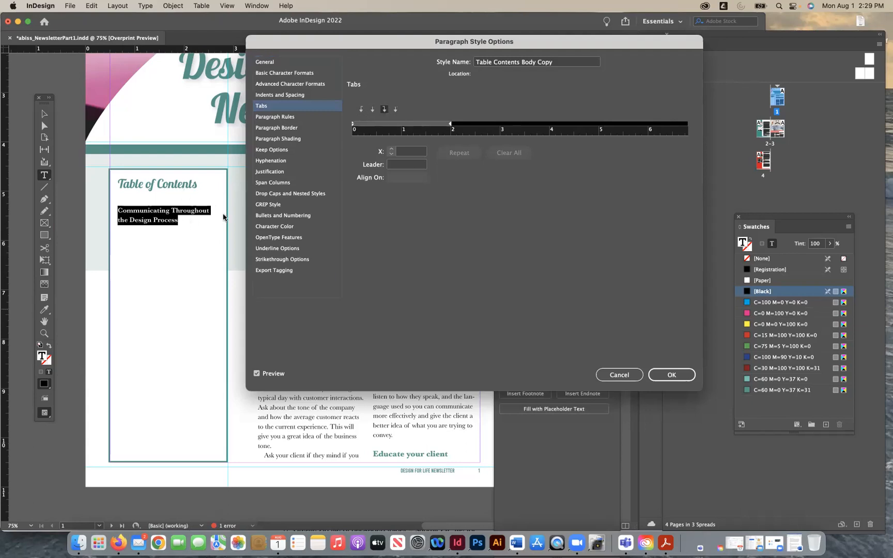
{"action": "left_click_drag", "start_coordinate": [541, 124], "coordinate": [453, 125]}
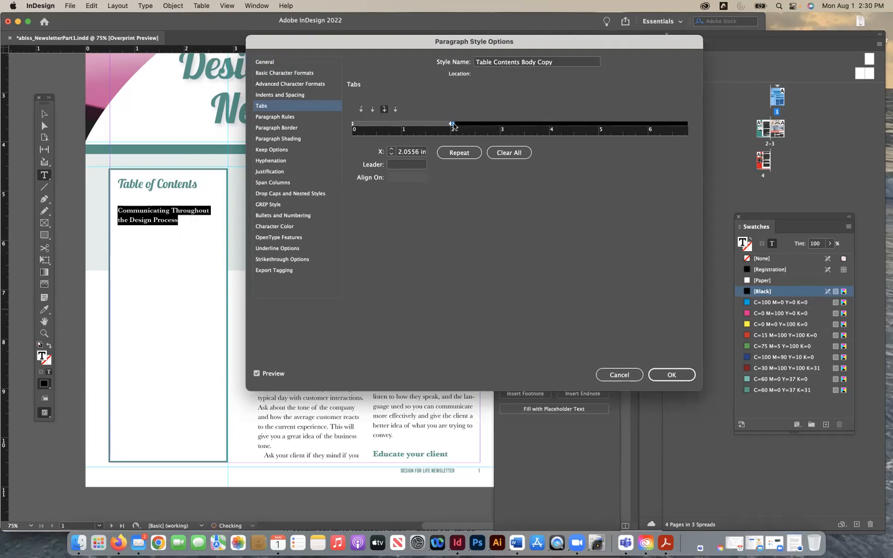
- Reduce the paragraph style's font size to 9 pt and apply the style changes
{"action": "left_click", "coordinate": [295, 73]}
{"action": "left_click", "coordinate": [394, 134]}
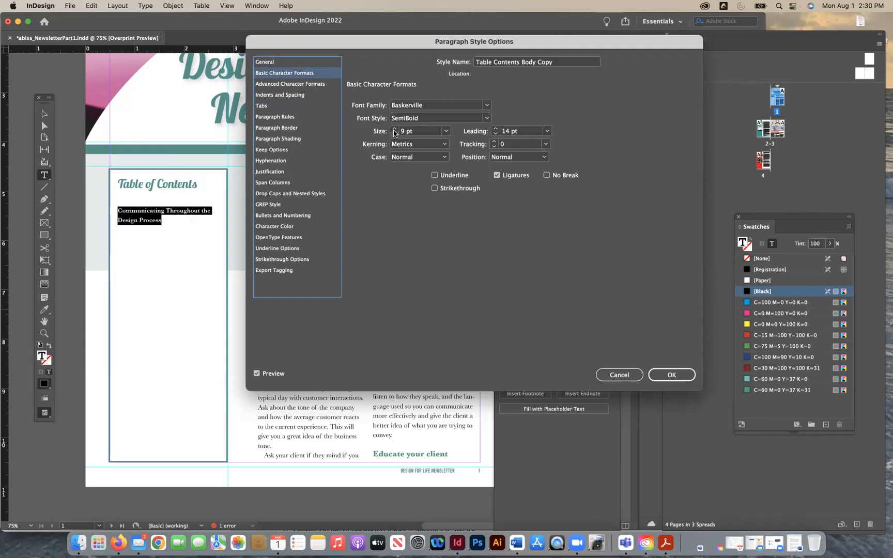
{"action": "left_click", "coordinate": [672, 378]}
{"action": "left_click", "coordinate": [672, 376]}
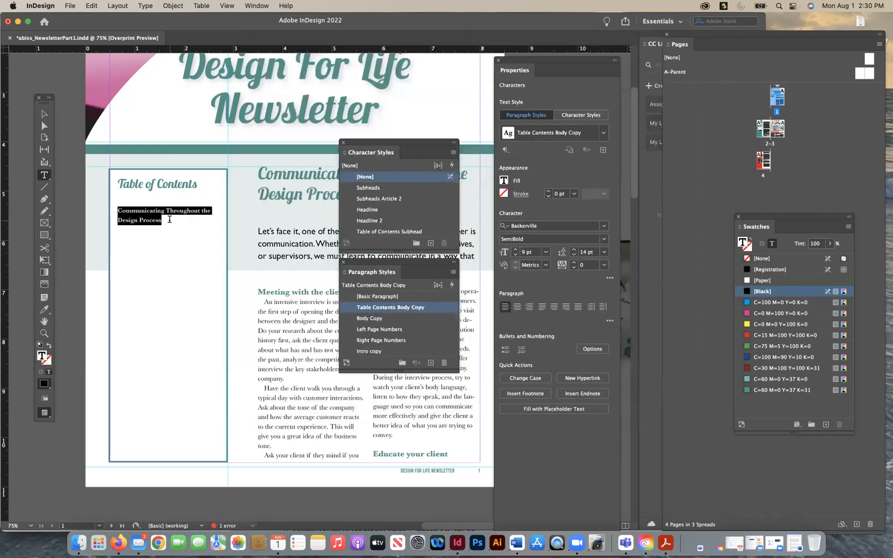
- Move the "Table Contents Body Copy" style's right-aligned tab stop to about 1.96 in and give it a period as leader
{"action": "left_click", "coordinate": [170, 220]}
{"action": "left_click_drag", "start_coordinate": [170, 219], "coordinate": [109, 207]}
{"action": "double_click", "coordinate": [437, 307]}
{"action": "left_click", "coordinate": [272, 106]}
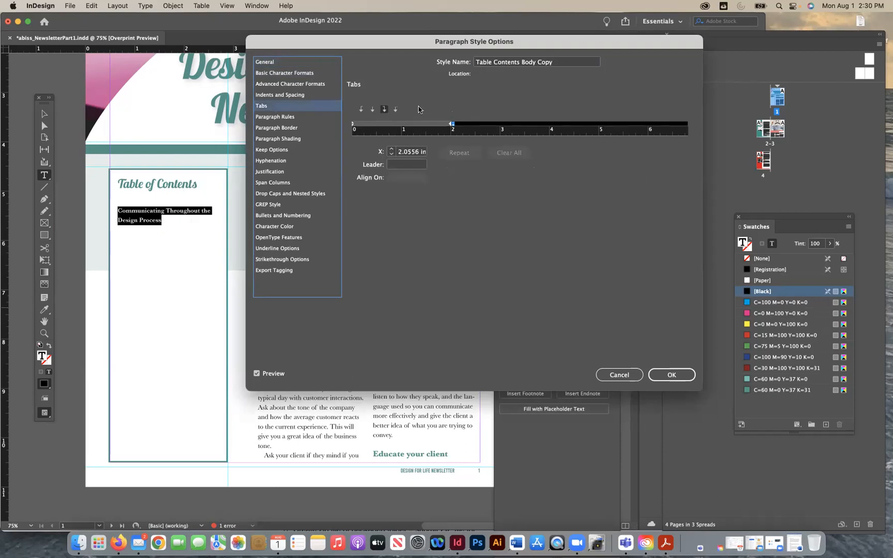
{"action": "left_click_drag", "start_coordinate": [453, 128], "coordinate": [449, 129]}
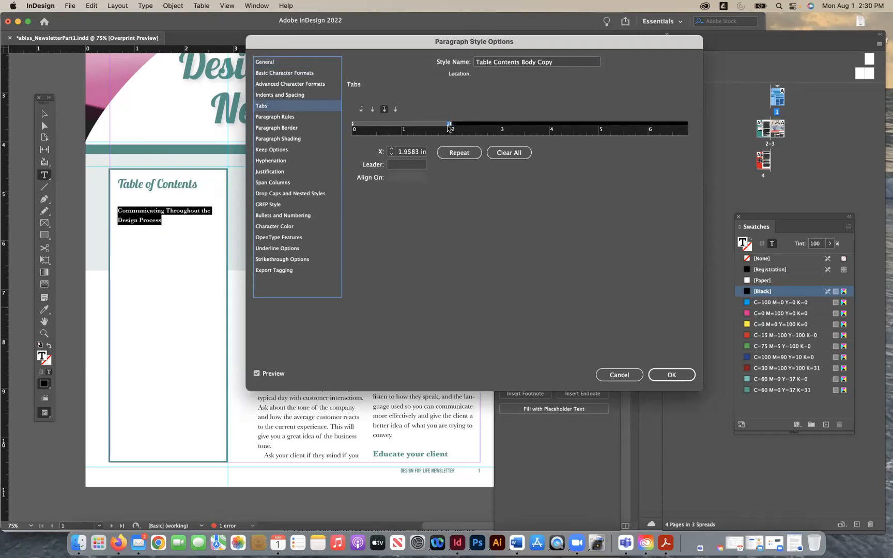
{"action": "left_click", "coordinate": [394, 166]}
{"action": "type", "text": "."}
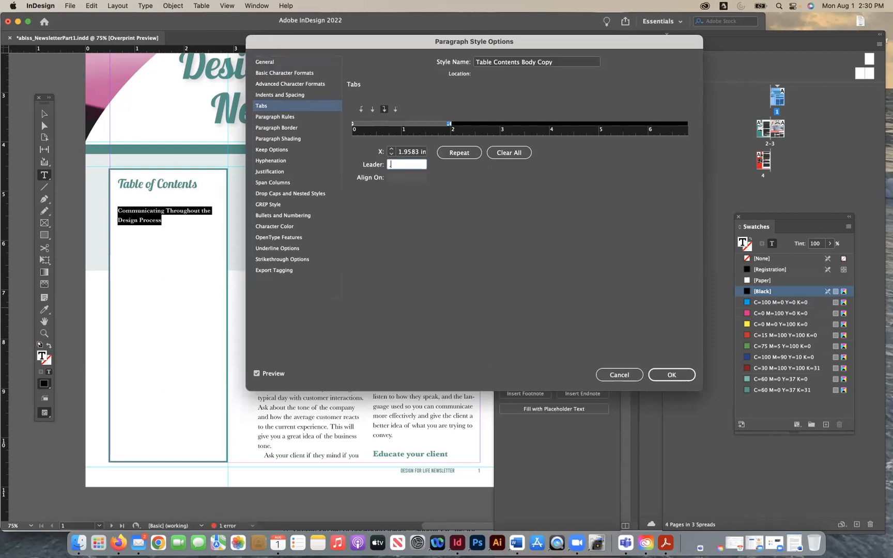
{"action": "left_click", "coordinate": [663, 377]}
{"action": "left_click", "coordinate": [665, 376]}
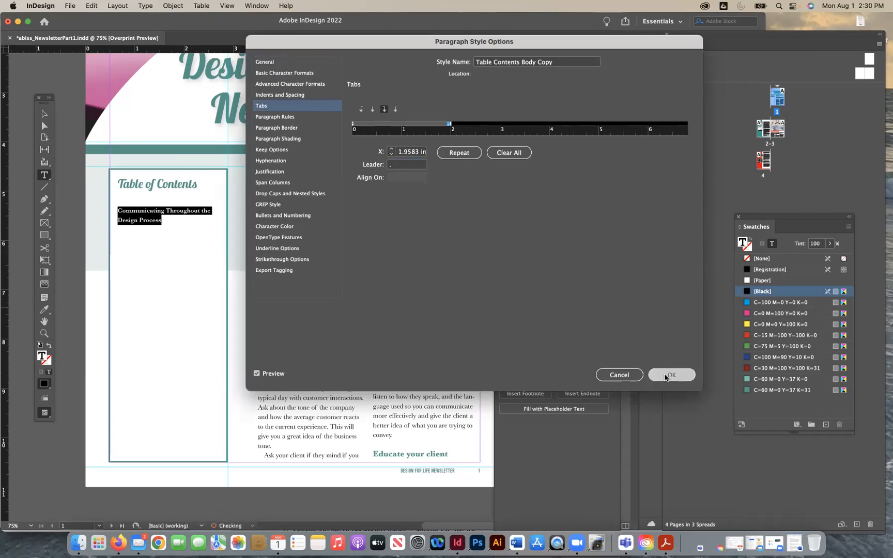
- Force a line break before "the" in the first contents entry and add a tab and page number 1 at its end
{"action": "left_click", "coordinate": [201, 211]}
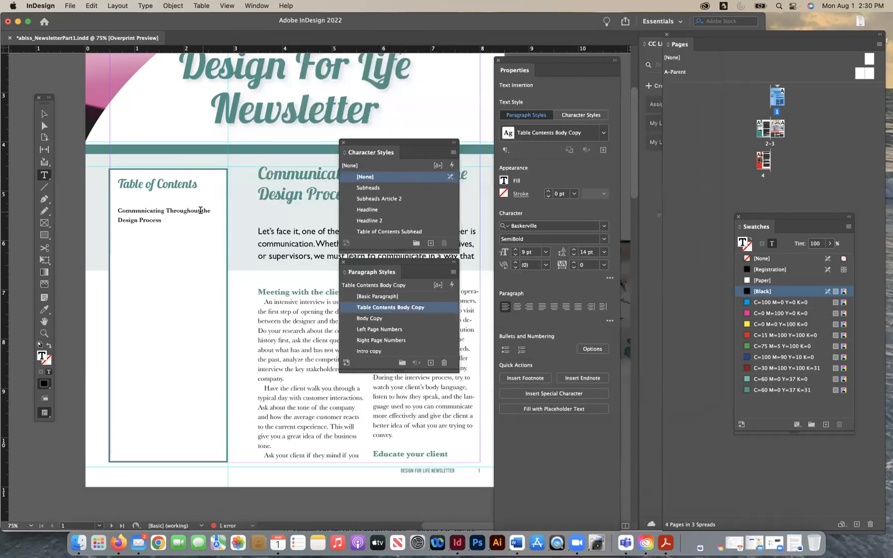
{"action": "key", "text": "shift+Return"}
{"action": "left_click", "coordinate": [176, 220]}
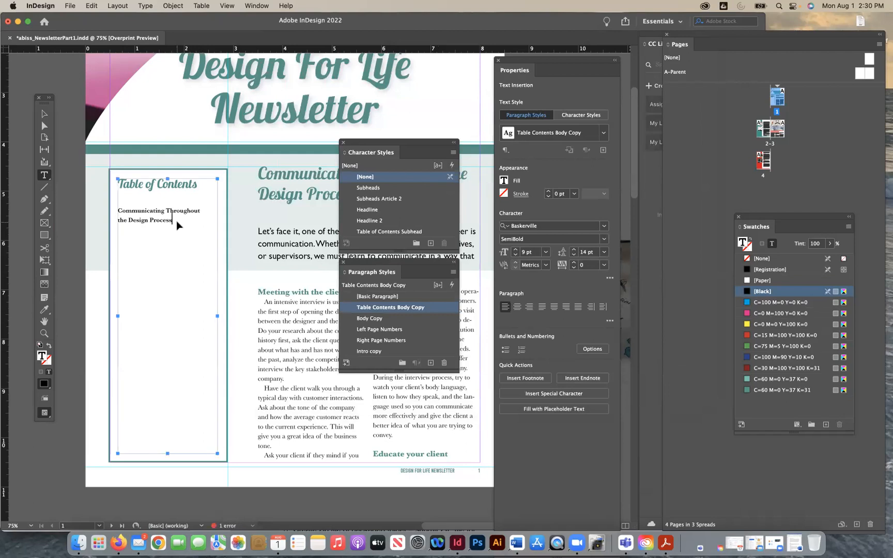
{"action": "key", "text": "super+equal"}
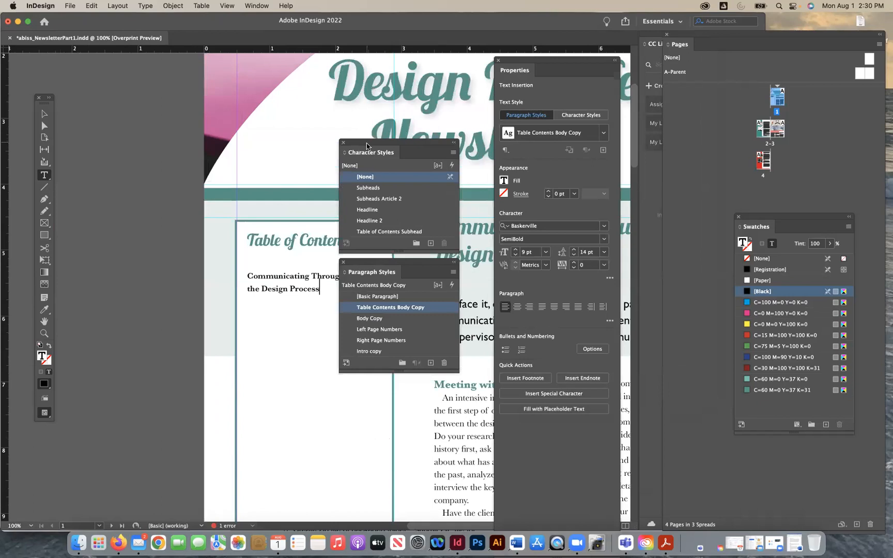
{"action": "left_click_drag", "start_coordinate": [366, 143], "coordinate": [498, 139]}
{"action": "left_click_drag", "start_coordinate": [401, 266], "coordinate": [536, 259]}
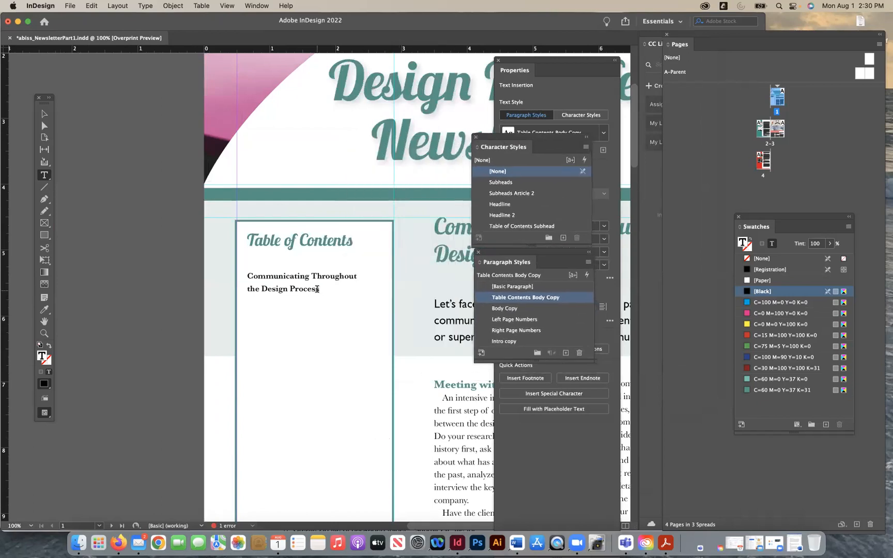
{"action": "key", "text": "Tab"}
{"action": "type", "text": "1"}
{"action": "key", "text": "Return"}
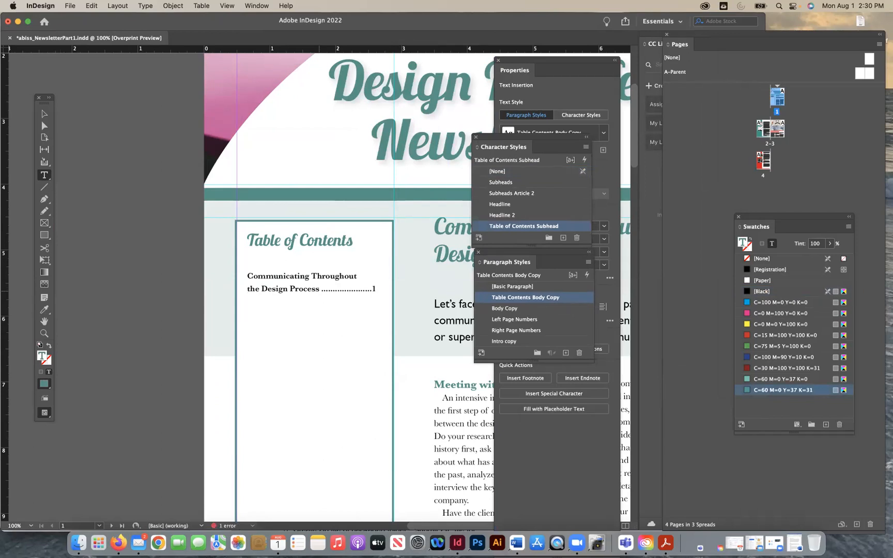
- Copy the headline "An Unhappy Client, what can I do?" from the article on page 3
{"action": "key", "text": "super+minus"}
{"action": "key", "text": "super+minus"}
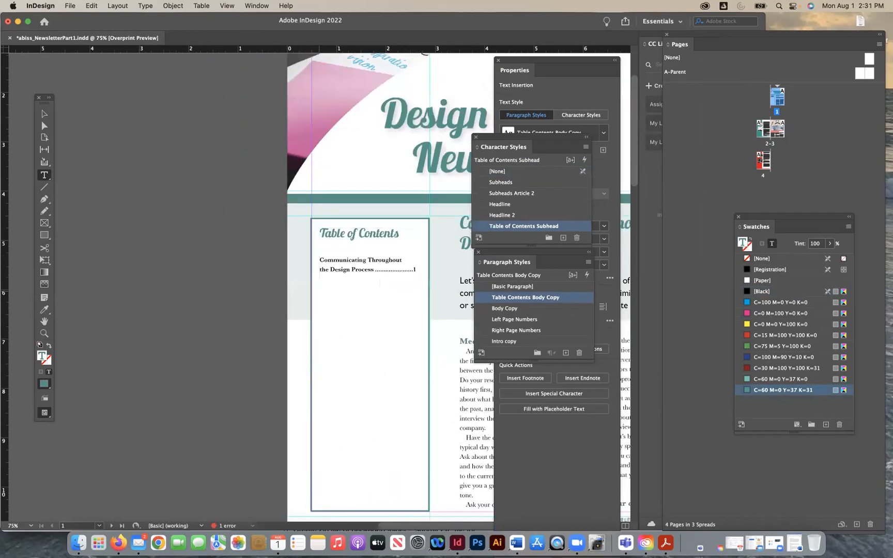
{"action": "scroll", "coordinate": [326, 287], "scroll_direction": "right", "scroll_amount": 3}
{"action": "scroll", "coordinate": [327, 287], "scroll_direction": "down", "scroll_amount": 10}
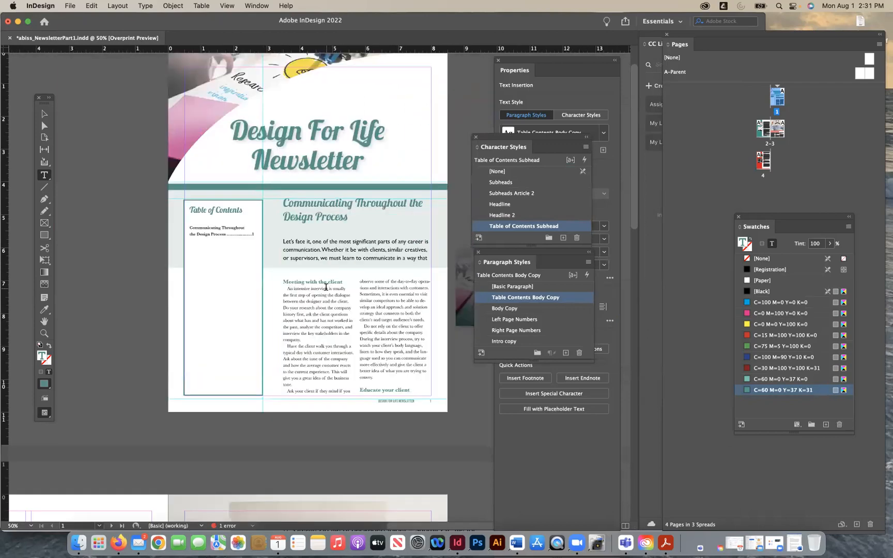
{"action": "scroll", "coordinate": [326, 286], "scroll_direction": "down", "scroll_amount": 5}
{"action": "scroll", "coordinate": [327, 286], "scroll_direction": "left", "scroll_amount": 1}
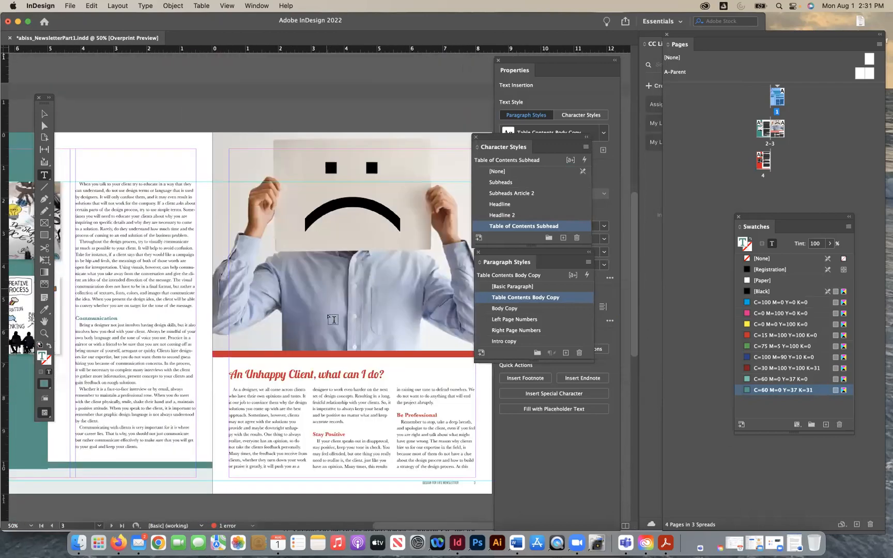
{"action": "triple_click", "coordinate": [317, 376]}
{"action": "key", "text": "super+c"}
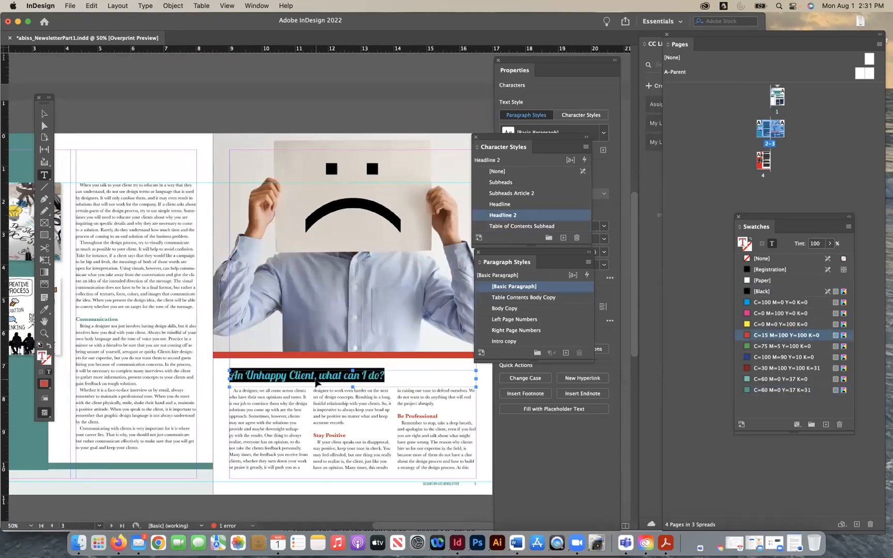
- Paste the copied headline as a new line below the first entry in page 1's Table of Contents box
{"action": "scroll", "coordinate": [316, 366], "scroll_direction": "up", "scroll_amount": 15}
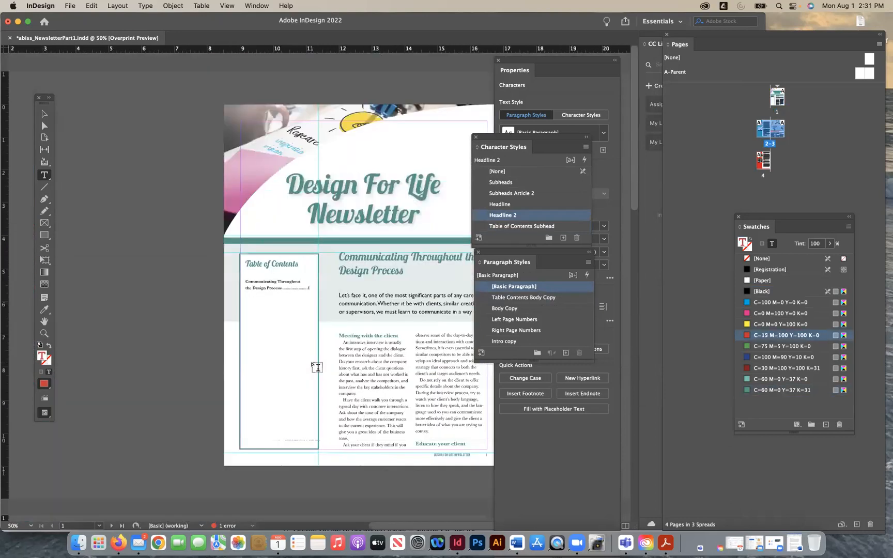
{"action": "key", "text": "super+equal"}
{"action": "key", "text": "super+equal"}
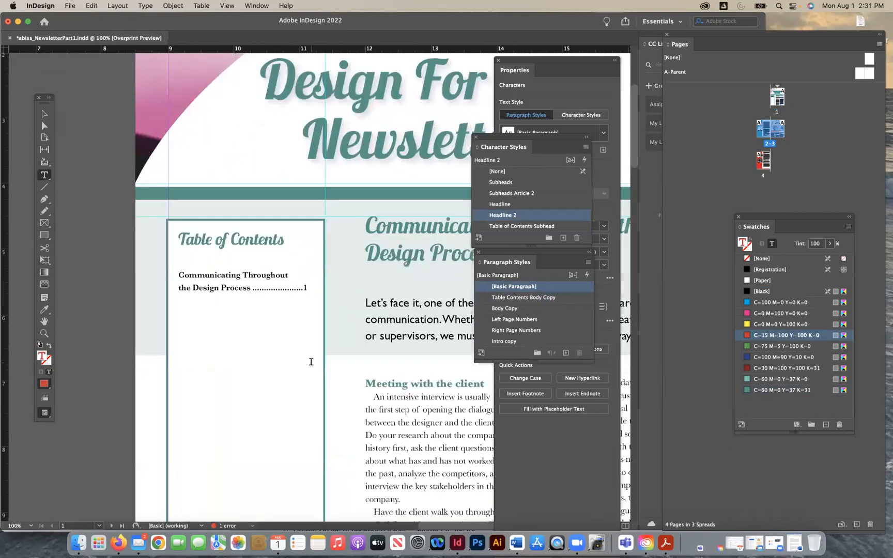
{"action": "left_click", "coordinate": [307, 283]}
{"action": "key", "text": "Return"}
{"action": "key", "text": "super+v"}
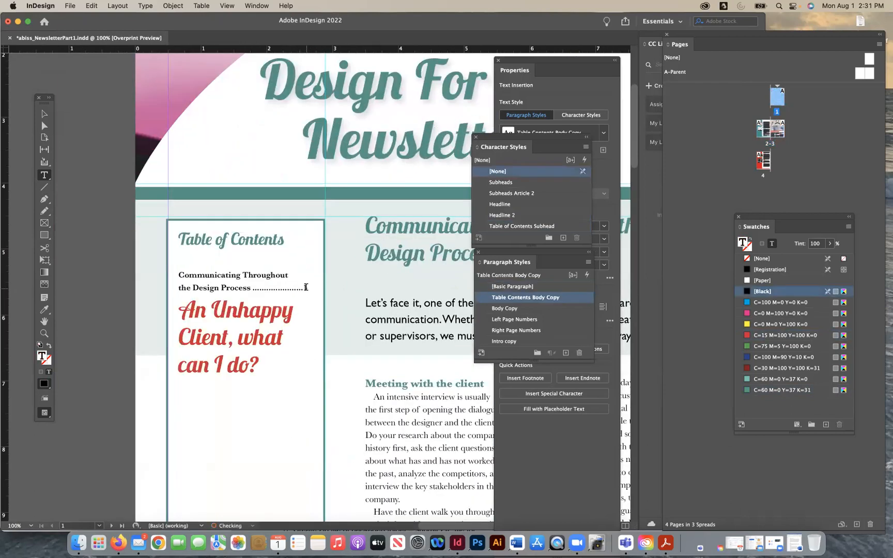
- Try the "Table of Contents Subhead" character style on the pasted "An Unhappy Client" entry, then set its character style to [None]
{"action": "left_click_drag", "start_coordinate": [259, 365], "coordinate": [152, 312]}
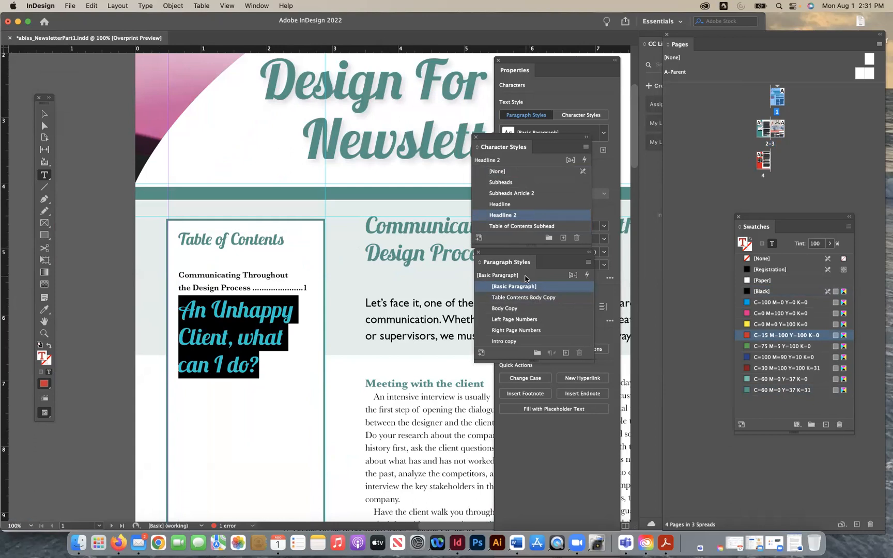
{"action": "left_click", "coordinate": [526, 227]}
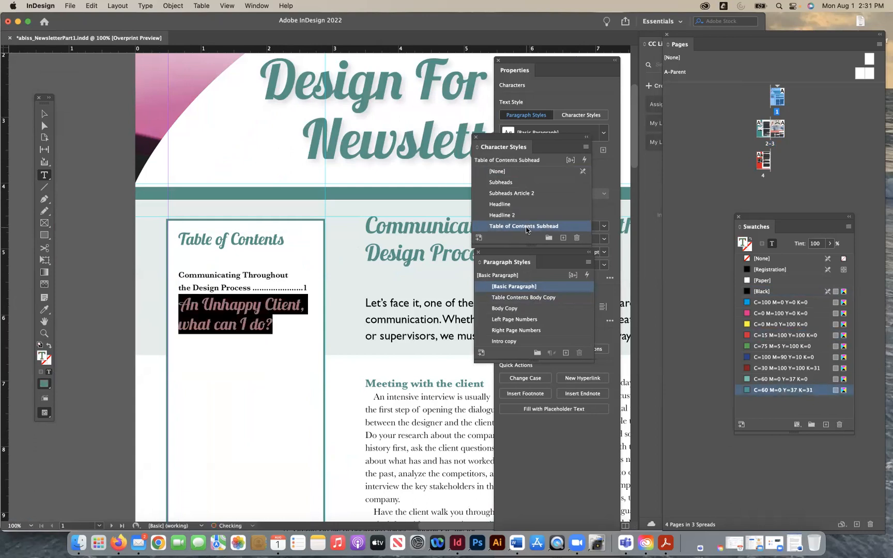
{"action": "left_click", "coordinate": [511, 173]}
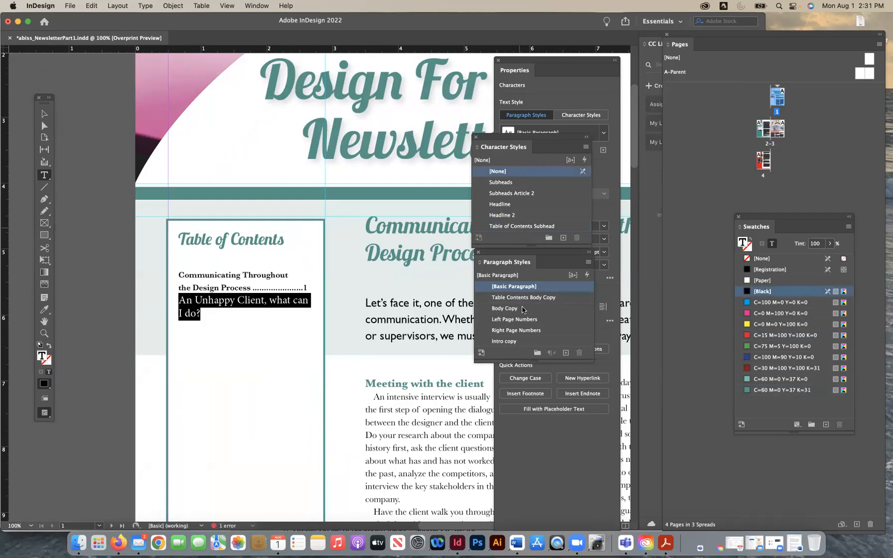
{"action": "left_click", "coordinate": [523, 227]}
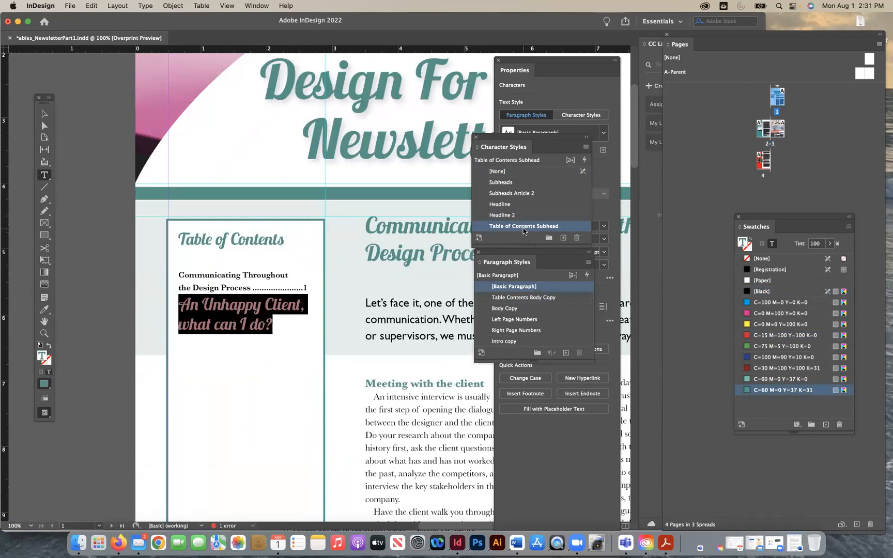
{"action": "left_click", "coordinate": [537, 171]}
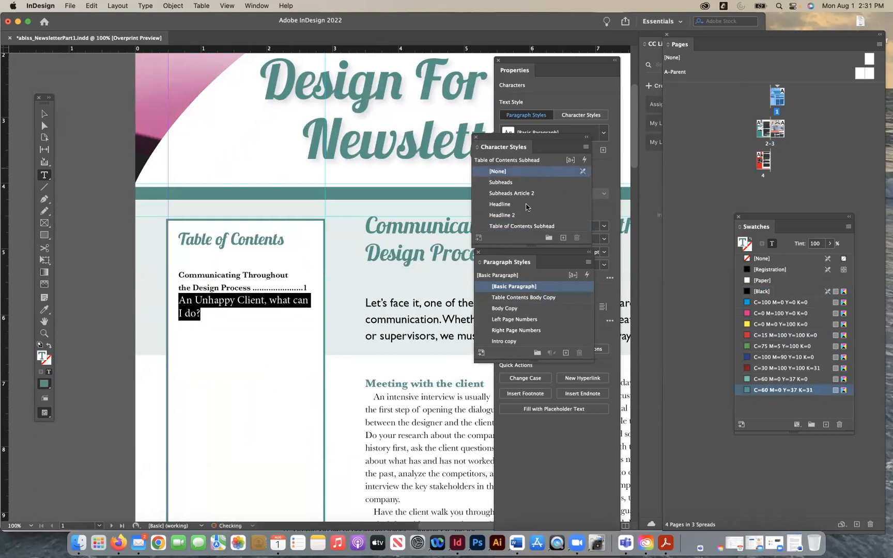
- Apply the "Table Contents Body Copy" paragraph style to the "An Unhappy Client" entry and insert a blank line above it
{"action": "left_click", "coordinate": [524, 299]}
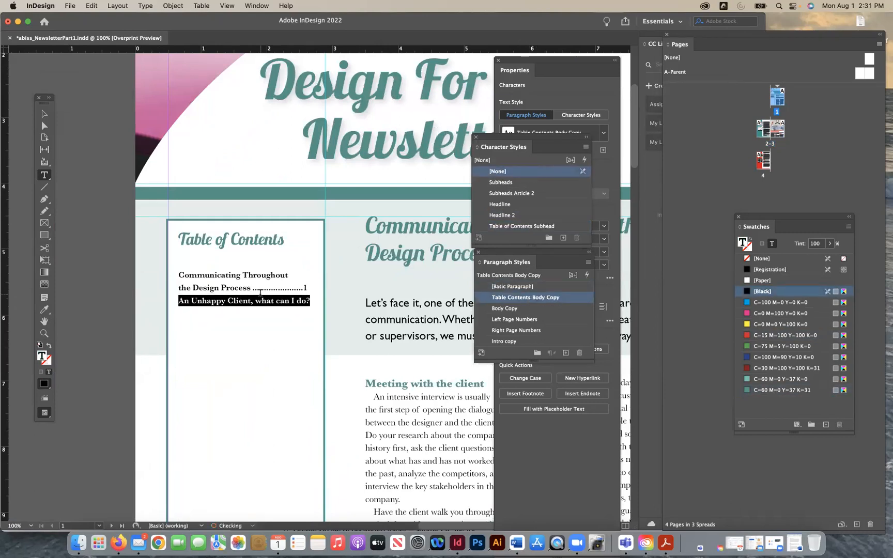
{"action": "left_click", "coordinate": [179, 301]}
{"action": "key", "text": "Return"}
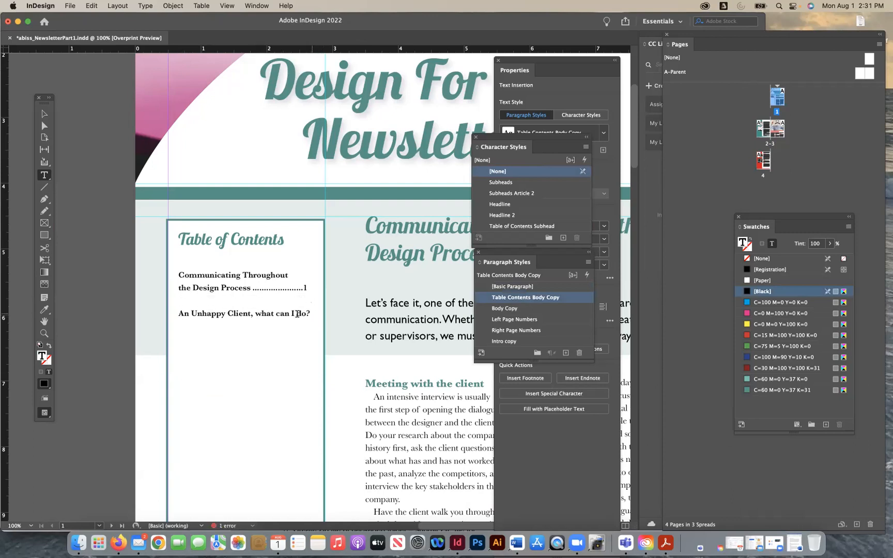
- Break the second contents entry before "what" and add a tab and page number 3 at its end
{"action": "left_click", "coordinate": [256, 313]}
{"action": "key", "text": "Return"}
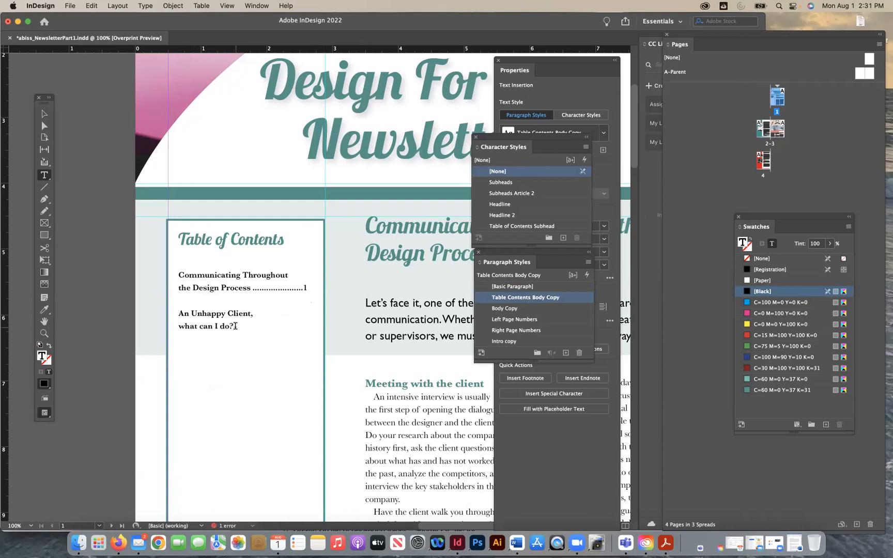
{"action": "key", "text": "Tab"}
{"action": "type", "text": "3"}
{"action": "left_click", "coordinate": [44, 114]}
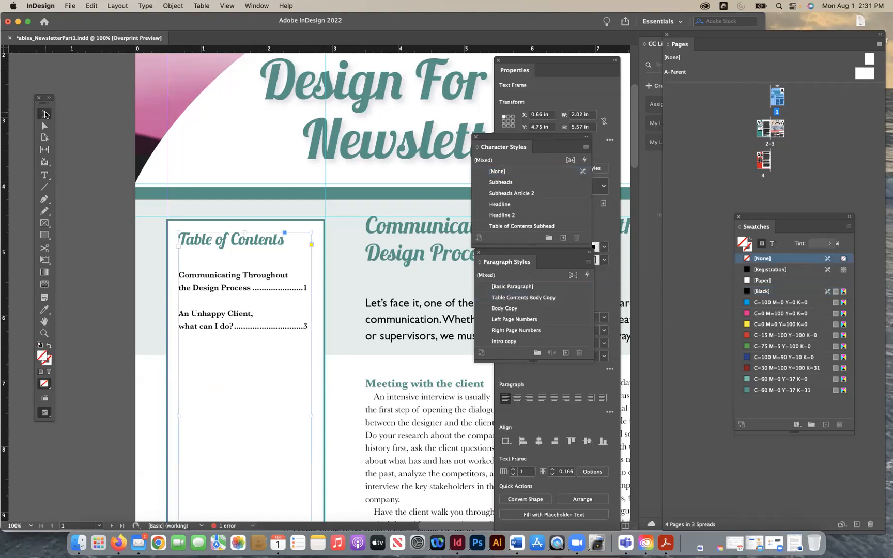
{"action": "left_click", "coordinate": [70, 210]}
- Lower the top edges of the contents text frame and its box to heights of about 2.445 in and 3.5 in
{"action": "key", "text": "super+minus"}
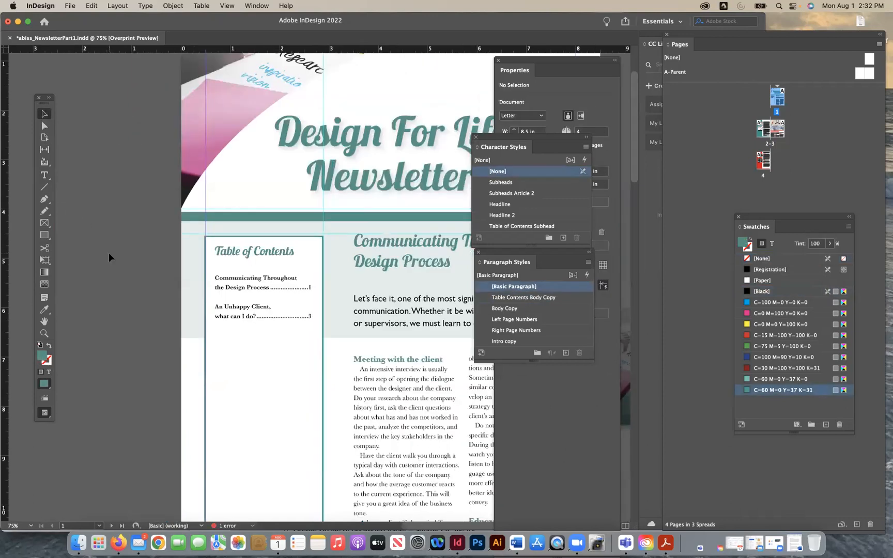
{"action": "key", "text": "super+minus"}
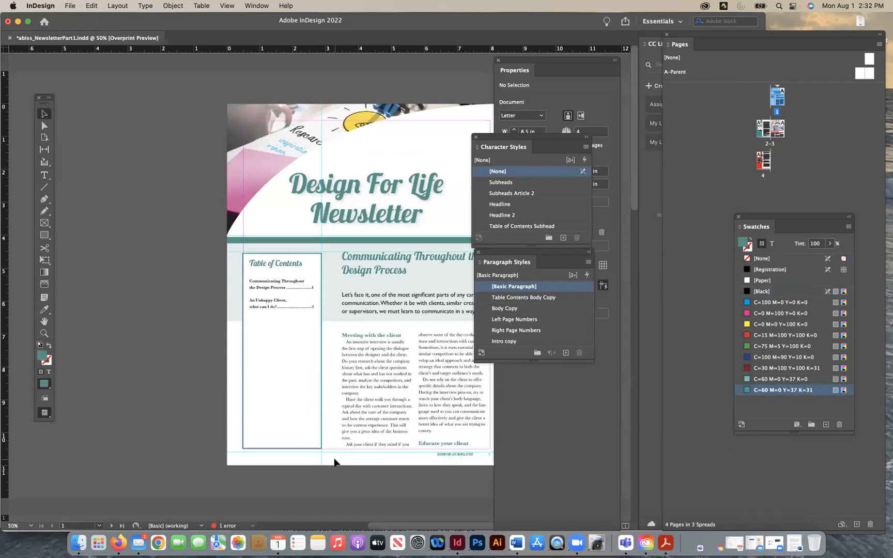
{"action": "key", "text": "super+equal"}
{"action": "key", "text": "super+equal"}
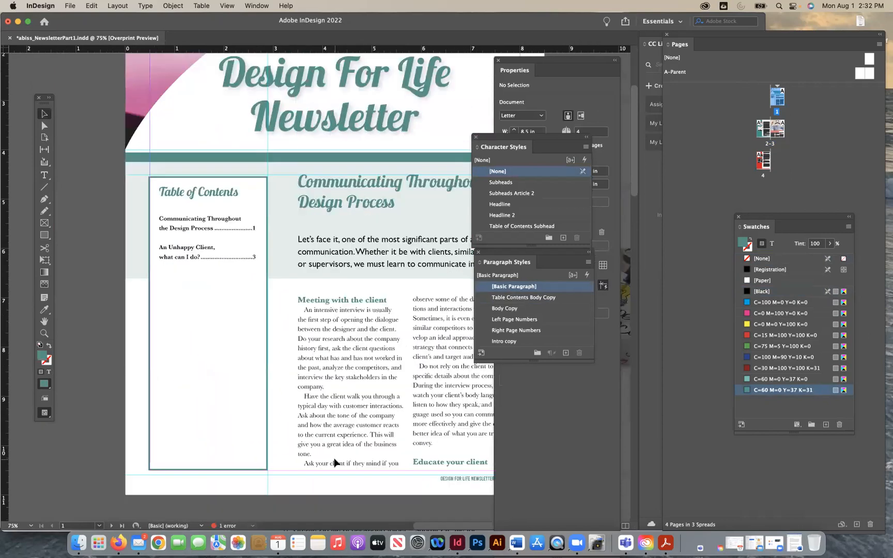
{"action": "scroll", "coordinate": [335, 463], "scroll_direction": "down", "scroll_amount": 1}
{"action": "left_click", "coordinate": [219, 414]}
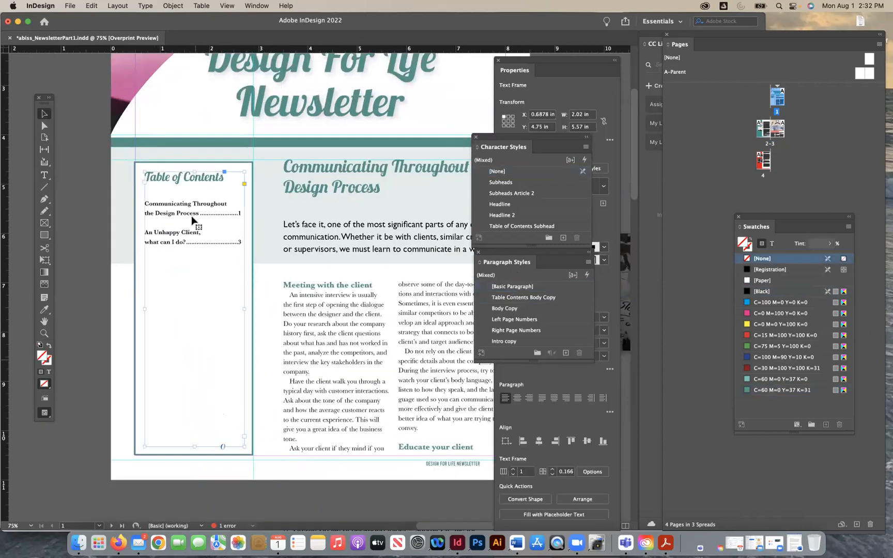
{"action": "left_click_drag", "start_coordinate": [195, 172], "coordinate": [196, 325]}
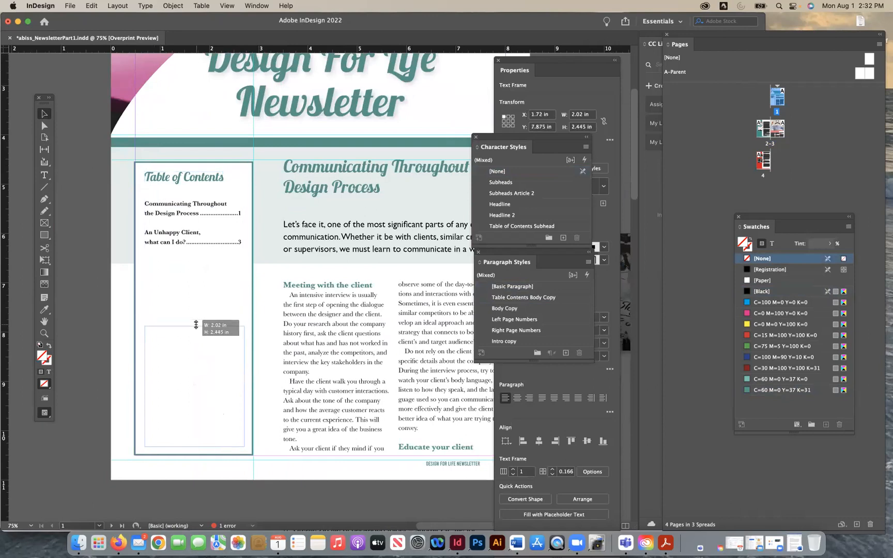
{"action": "left_click_drag", "start_coordinate": [194, 163], "coordinate": [190, 285]}
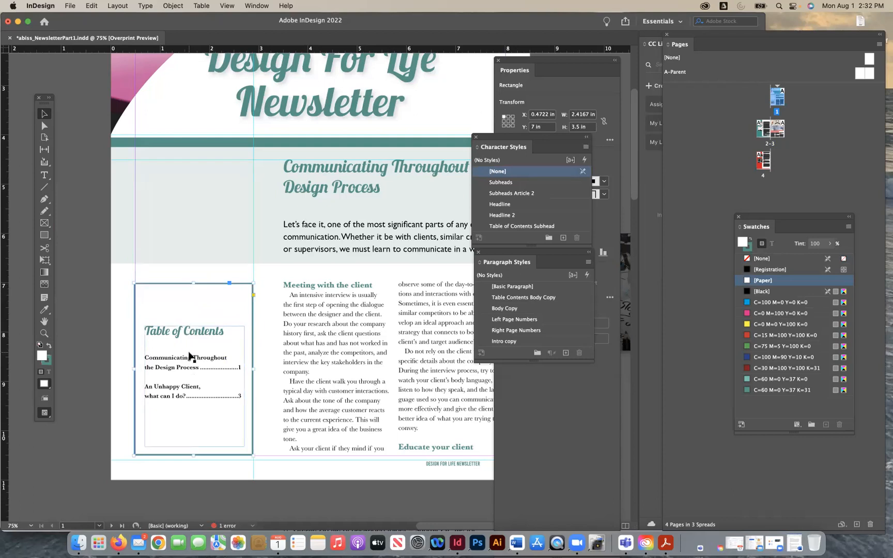
{"action": "left_click", "coordinate": [107, 375]}
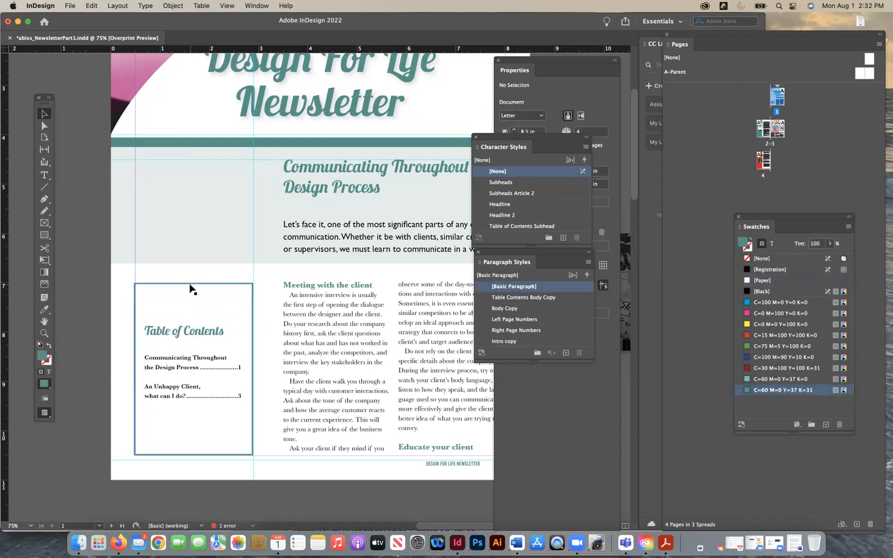
- Shorten the contents box further from its top edge to 2.625 in high and its text frame to 1.945 in
{"action": "left_click", "coordinate": [190, 287]}
{"action": "left_click_drag", "start_coordinate": [192, 283], "coordinate": [189, 328]}
{"action": "left_click", "coordinate": [196, 342]}
{"action": "left_click", "coordinate": [190, 318]}
{"action": "left_click", "coordinate": [201, 384]}
- Fill the Table of Contents box with the dark teal swatch C=60 M=0 Y=37 K=31
{"action": "left_click", "coordinate": [188, 331]}
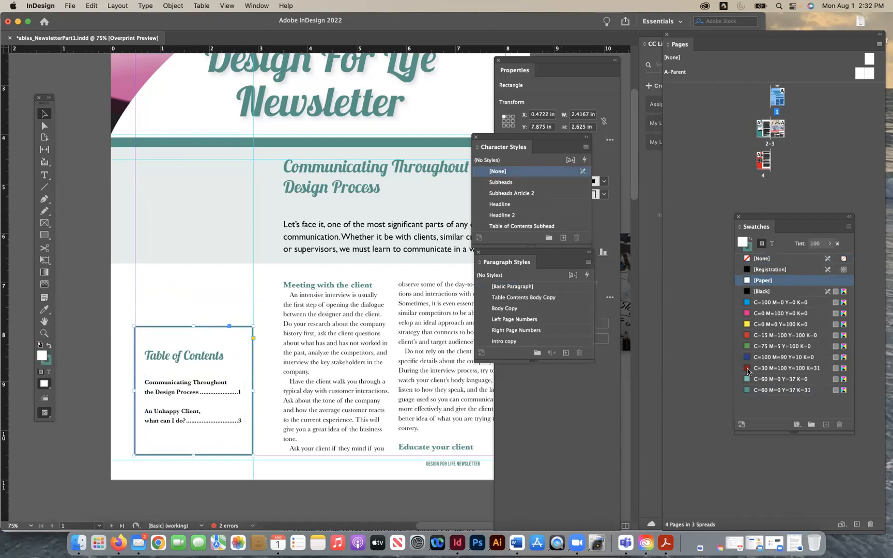
{"action": "left_click", "coordinate": [747, 391]}
- Set the character color of the "Table Contents Body Copy" paragraph style to [Paper]
{"action": "left_click", "coordinate": [187, 409]}
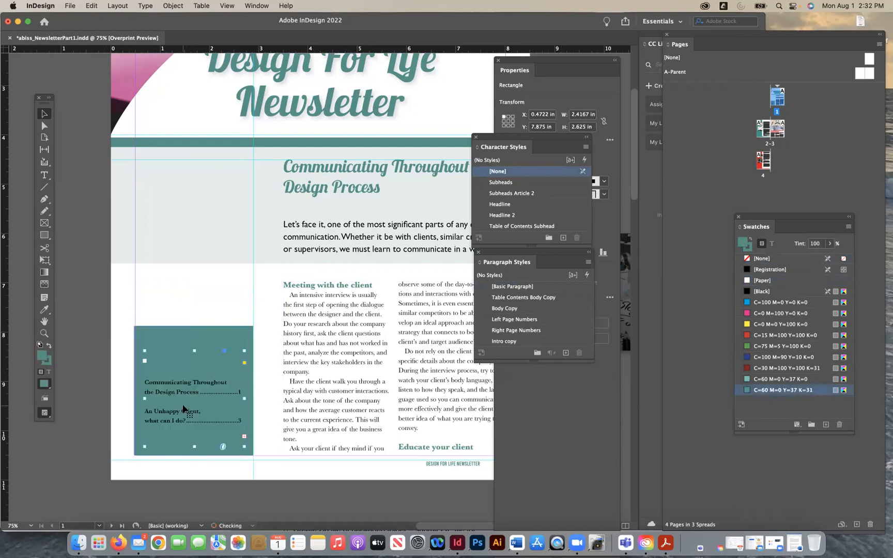
{"action": "left_click", "coordinate": [44, 176]}
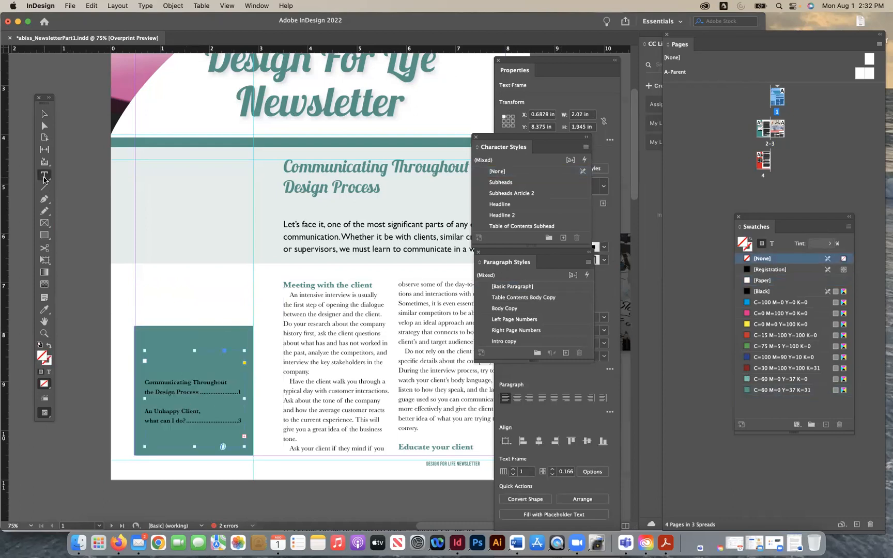
{"action": "left_click", "coordinate": [191, 395]}
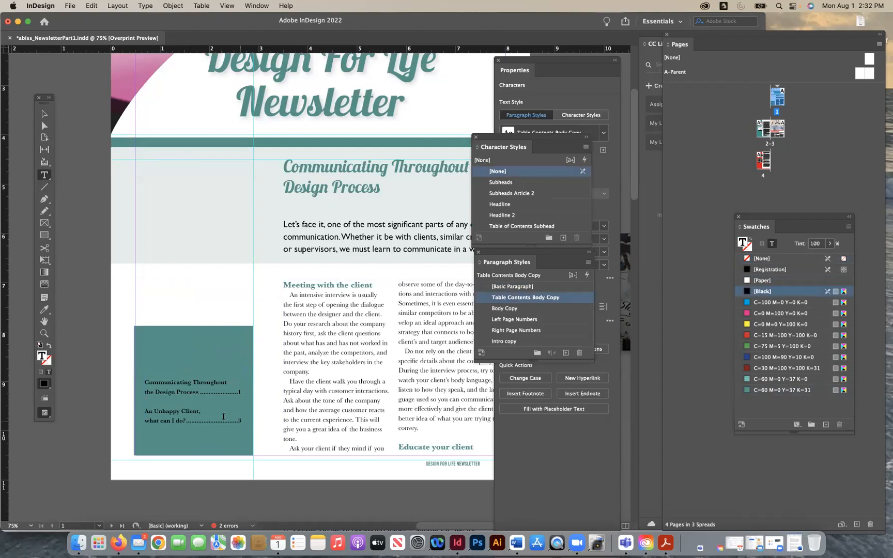
{"action": "left_click_drag", "start_coordinate": [238, 422], "coordinate": [131, 381]}
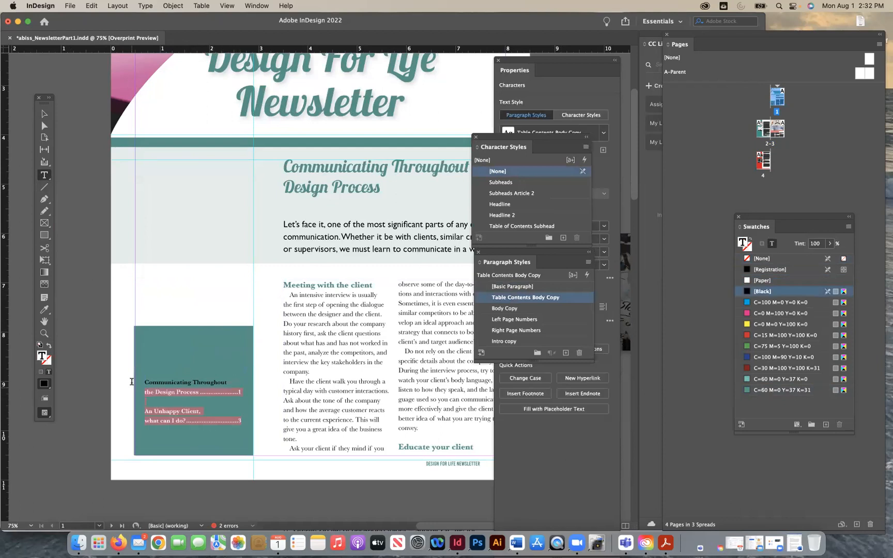
{"action": "double_click", "coordinate": [566, 297]}
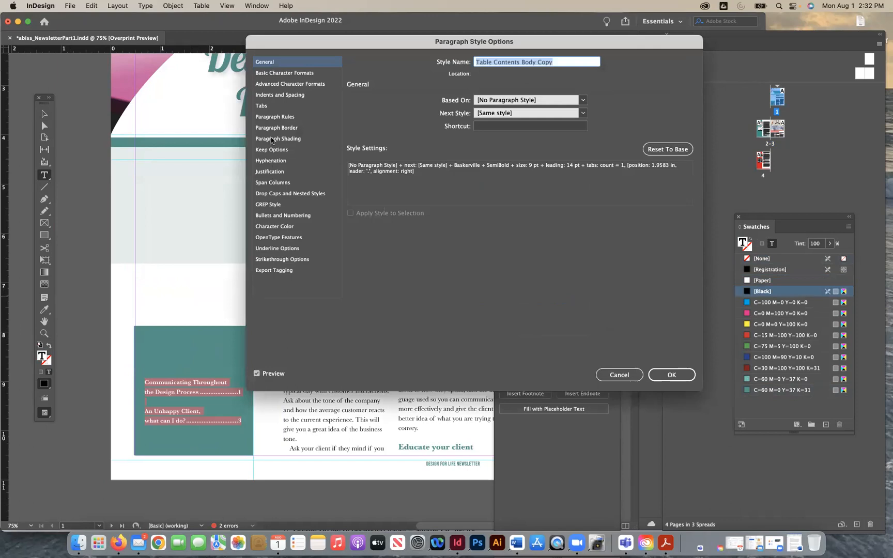
{"action": "left_click", "coordinate": [274, 228]}
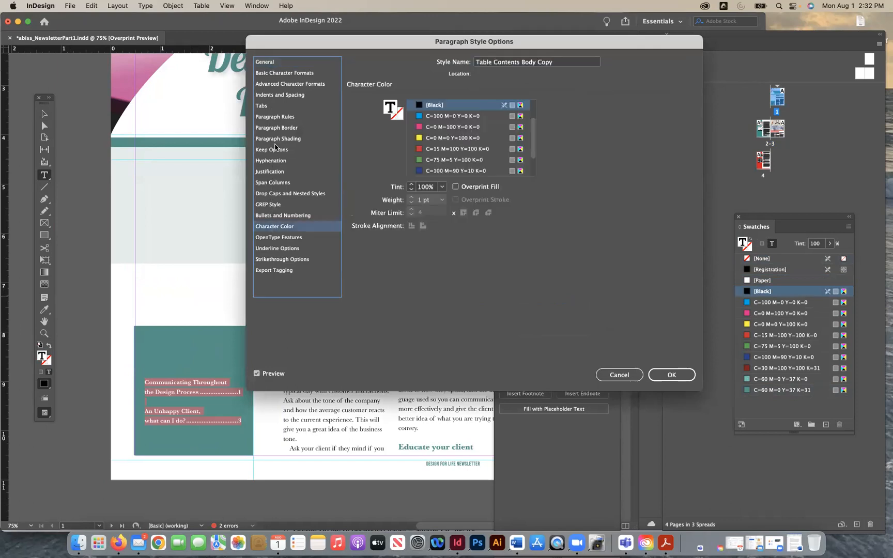
{"action": "scroll", "coordinate": [471, 137], "scroll_direction": "up", "scroll_amount": 3}
{"action": "left_click", "coordinate": [454, 126]}
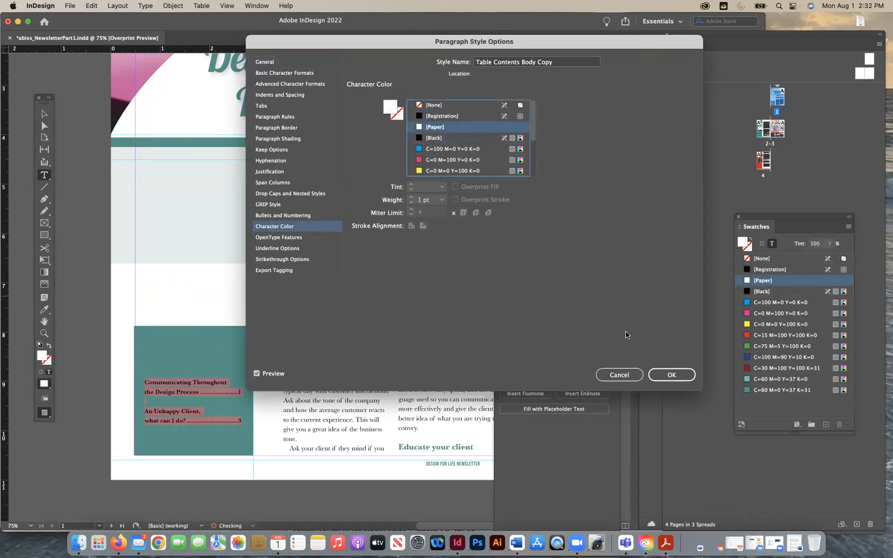
{"action": "left_click", "coordinate": [670, 375]}
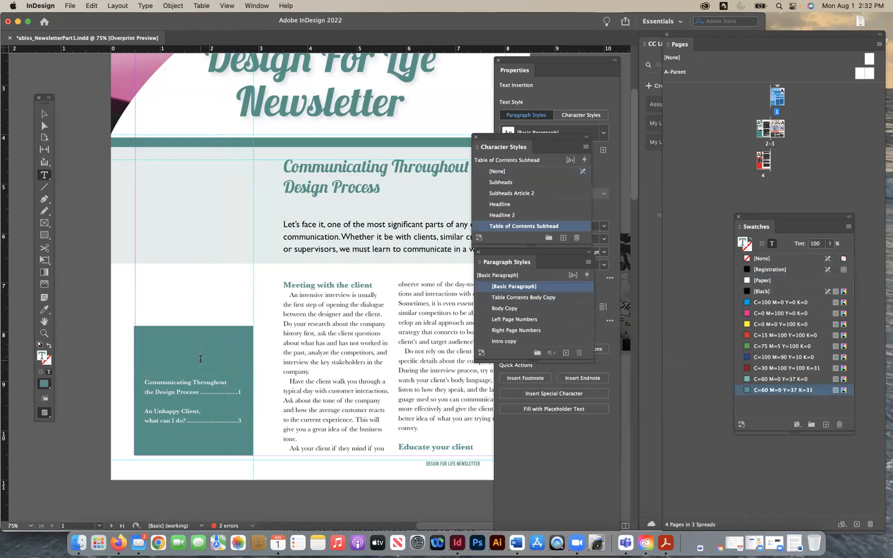
- Set the character color of the "Table of Contents Subhead" character style to [Paper]
{"action": "double_click", "coordinate": [578, 226]}
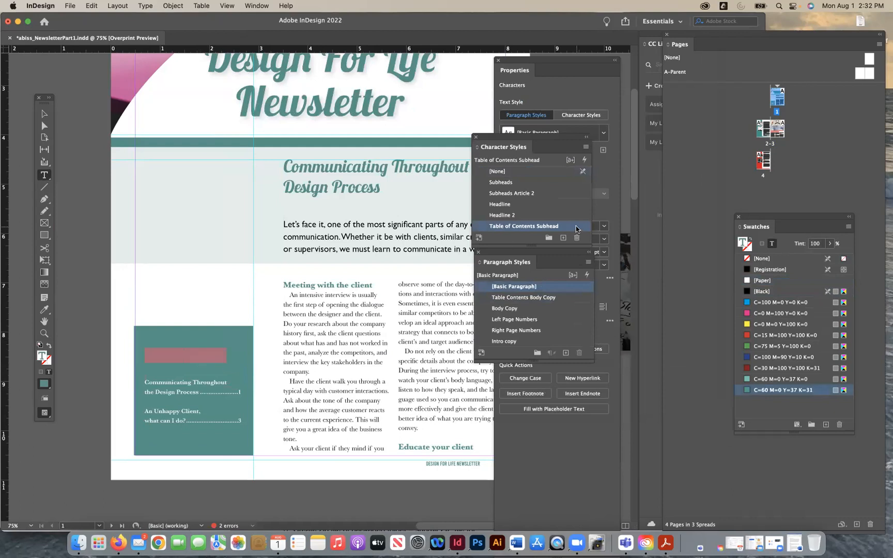
{"action": "left_click", "coordinate": [435, 142]}
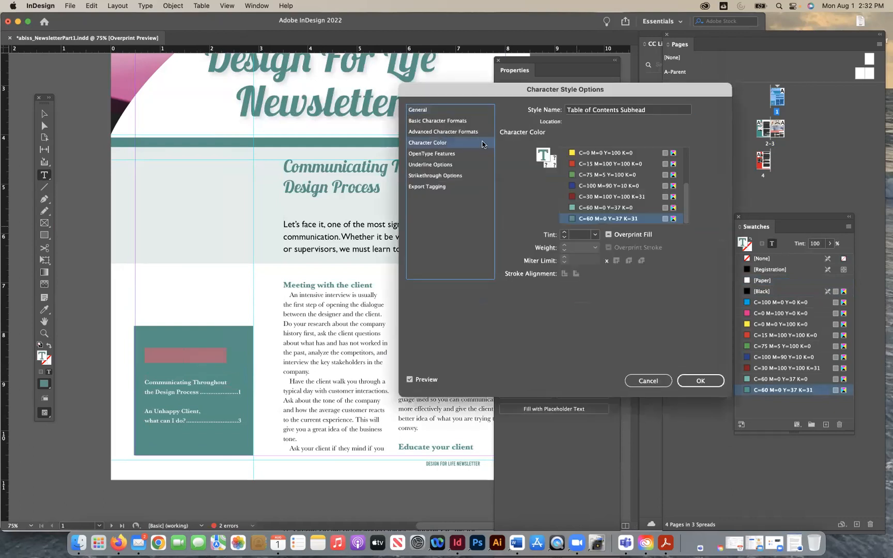
{"action": "scroll", "coordinate": [591, 161], "scroll_direction": "up", "scroll_amount": 3}
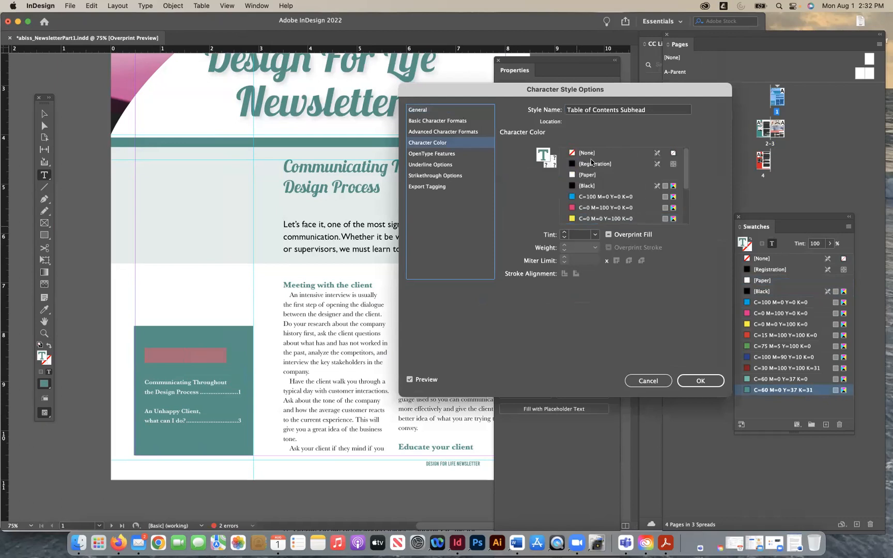
{"action": "left_click", "coordinate": [588, 174]}
{"action": "left_click", "coordinate": [701, 381]}
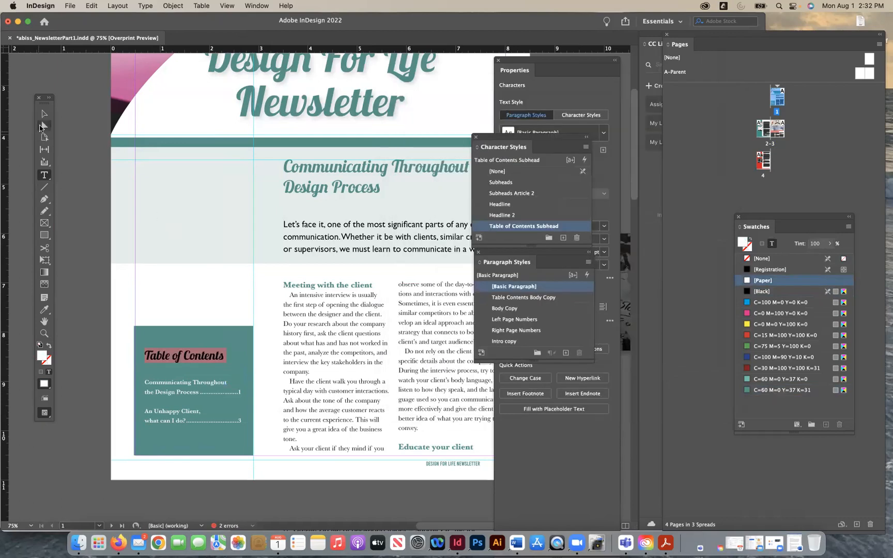
{"action": "left_click", "coordinate": [44, 114]}
{"action": "left_click", "coordinate": [91, 210]}
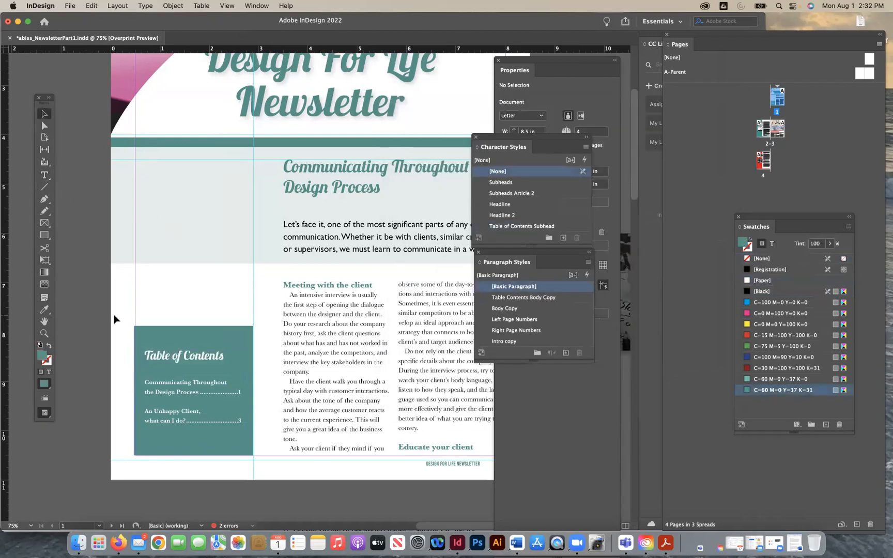
- Lower the top edges of the contents text frame and teal box slightly, to heights of about 1.88 in and 2.54 in
{"action": "key", "text": "super+equal"}
{"action": "scroll", "coordinate": [139, 344], "scroll_direction": "down", "scroll_amount": 5}
{"action": "scroll", "coordinate": [139, 344], "scroll_direction": "left", "scroll_amount": 2}
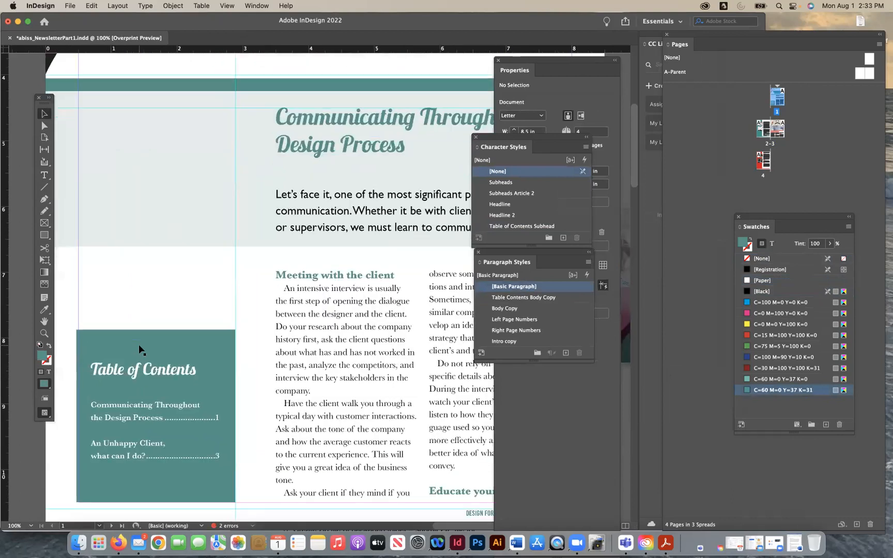
{"action": "left_click", "coordinate": [195, 282]}
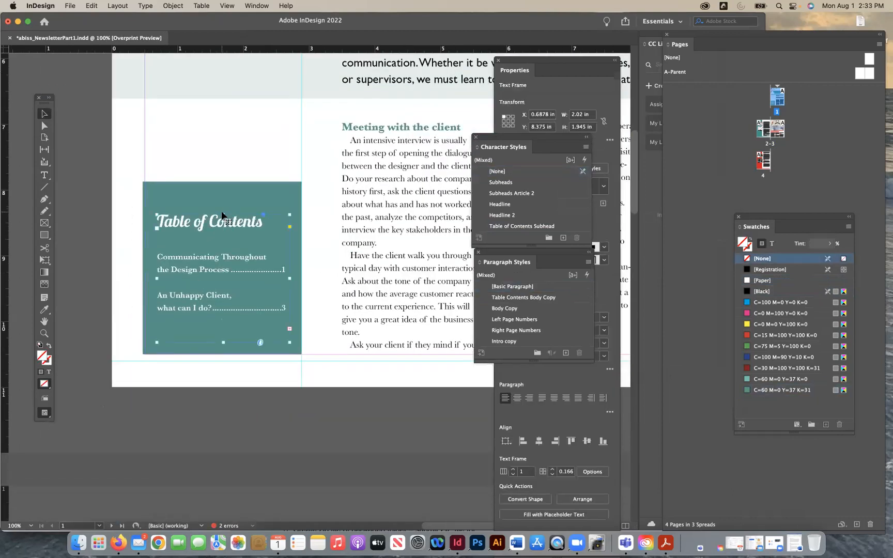
{"action": "left_click_drag", "start_coordinate": [223, 219], "coordinate": [224, 224]}
{"action": "left_click", "coordinate": [225, 199]}
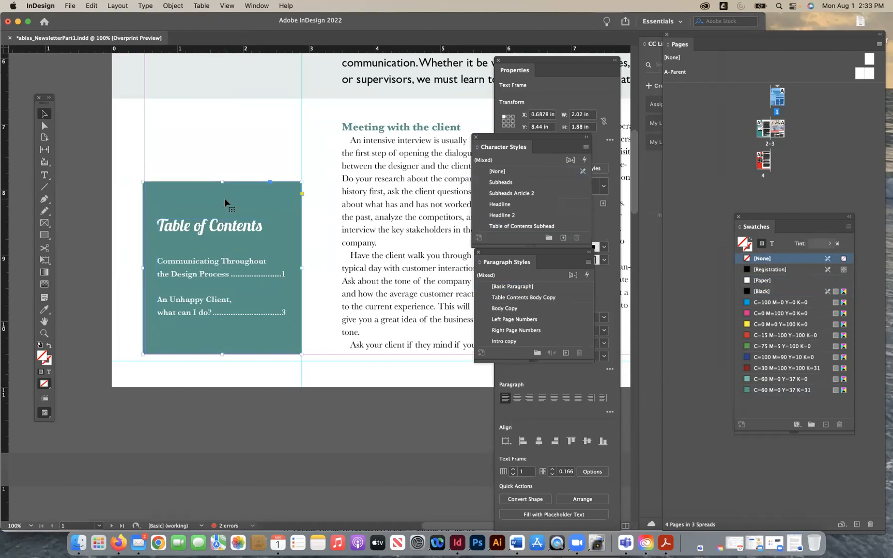
{"action": "left_click_drag", "start_coordinate": [222, 182], "coordinate": [223, 187]}
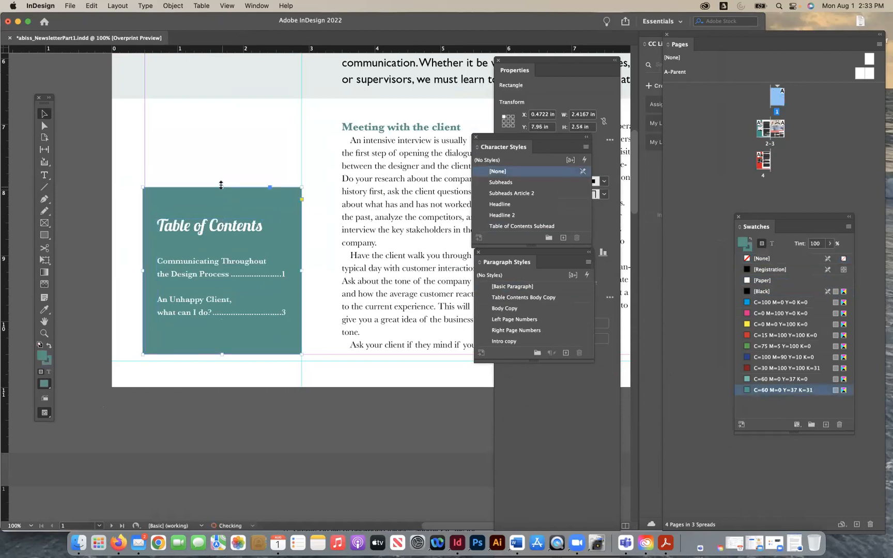
{"action": "left_click", "coordinate": [130, 186]}
- Remove the stroke from the teal Table of Contents box by setting it to [None]
{"action": "left_click", "coordinate": [178, 199]}
{"action": "left_click", "coordinate": [49, 362]}
{"action": "left_click", "coordinate": [747, 259]}
{"action": "left_click", "coordinate": [229, 418]}
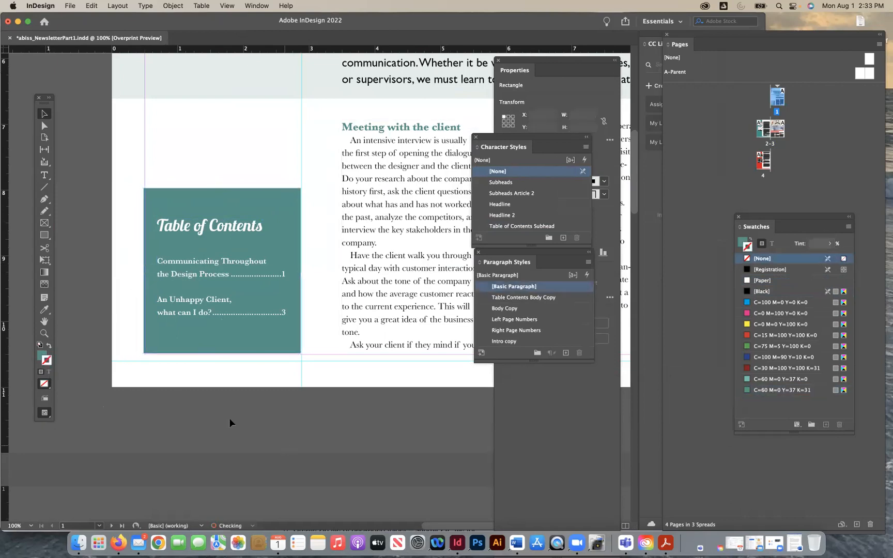
- Duplicate the teal contents box and turn the copy into an unfilled rectangle with a [Paper] stroke
{"action": "left_click", "coordinate": [219, 200]}
{"action": "key", "text": "super+v"}
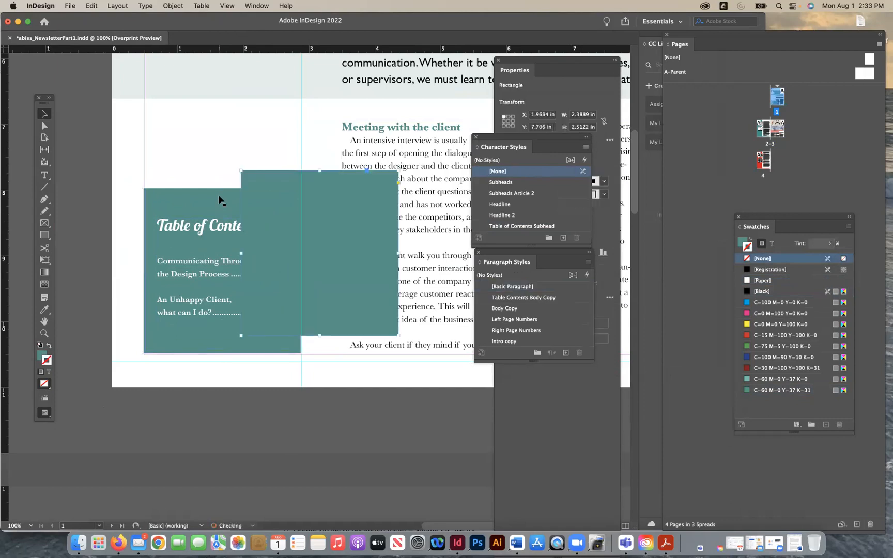
{"action": "left_click", "coordinate": [50, 345]}
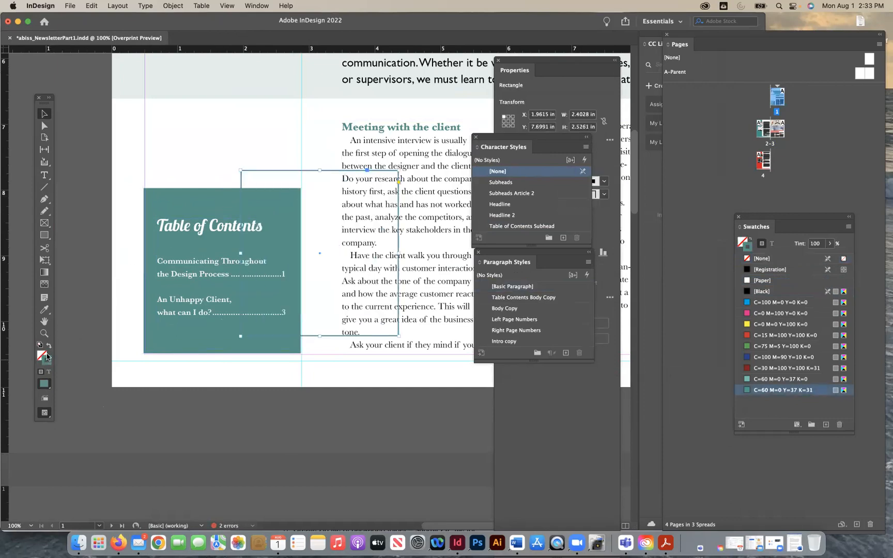
{"action": "left_click", "coordinate": [761, 279]}
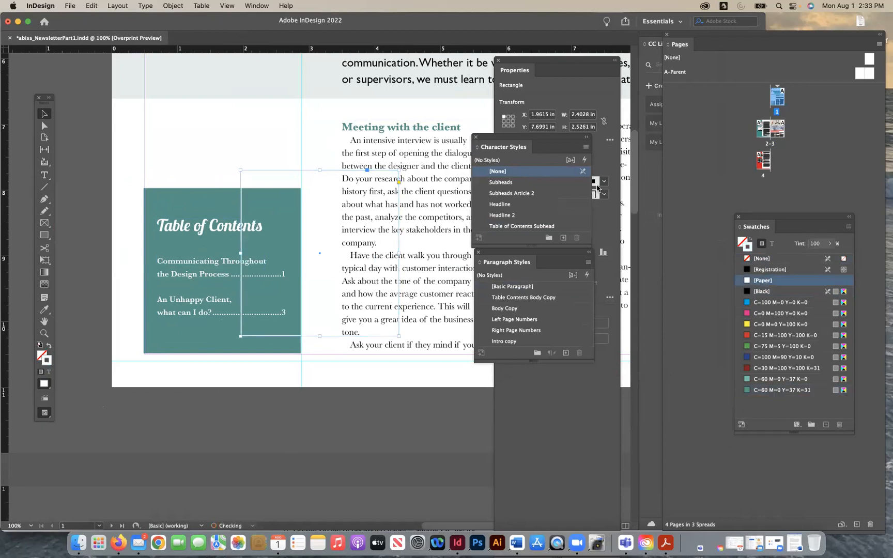
- Fit the white outline just inside the teal contents box, about 2.16 in wide and 2.23 in high, framing the text
{"action": "left_click_drag", "start_coordinate": [398, 170], "coordinate": [251, 202]}
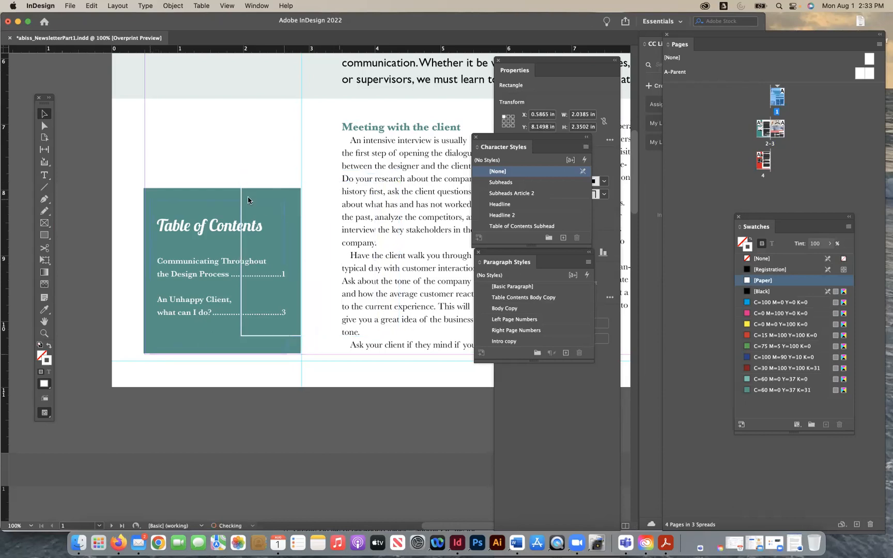
{"action": "left_click_drag", "start_coordinate": [217, 352], "coordinate": [216, 343]}
{"action": "left_click_drag", "start_coordinate": [284, 271], "coordinate": [292, 271]}
{"action": "left_click_drag", "start_coordinate": [220, 343], "coordinate": [220, 345]}
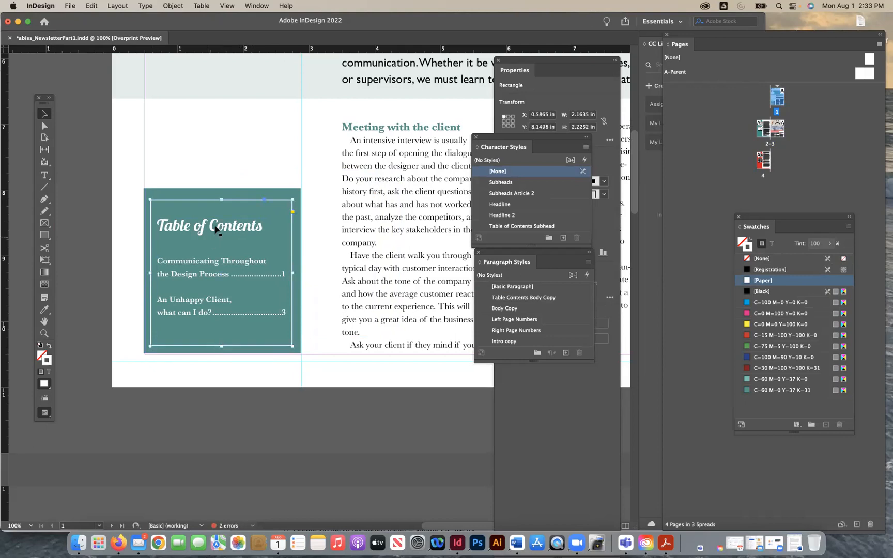
- Raise the top edge of the white outline slightly inside the teal contents box
{"action": "left_click_drag", "start_coordinate": [221, 199], "coordinate": [221, 195]}
{"action": "left_click", "coordinate": [280, 409]}
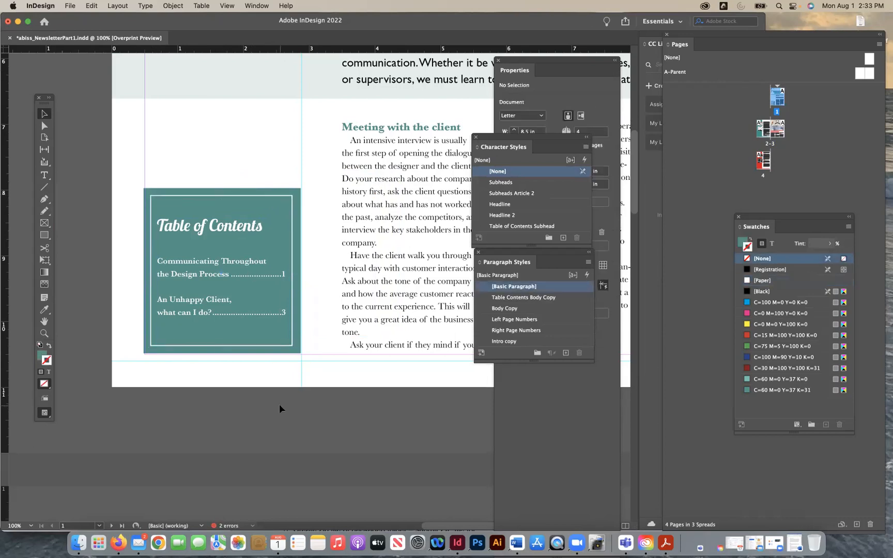
- Extend page 1's intro text frame out to the page margin at 7.5 in wide and split it into two columns
{"action": "key", "text": "super+minus"}
{"action": "key", "text": "super+minus"}
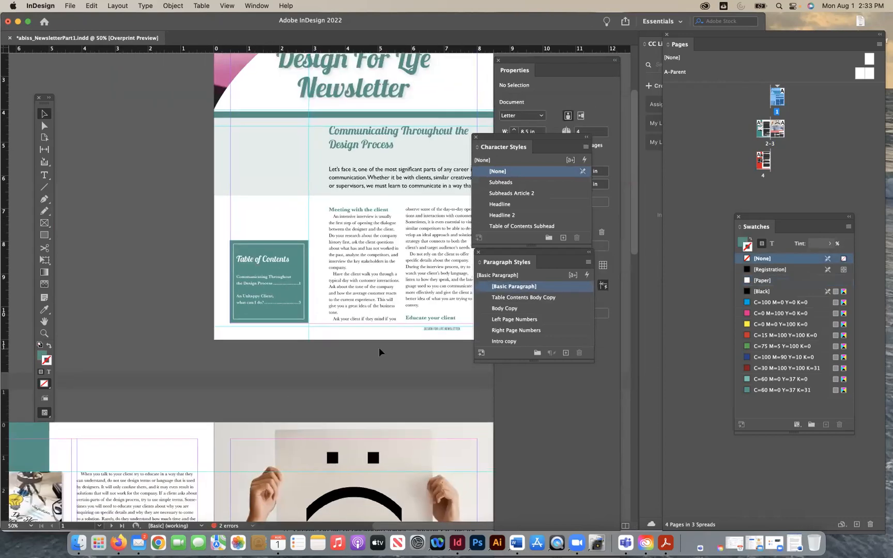
{"action": "scroll", "coordinate": [379, 352], "scroll_direction": "up", "scroll_amount": 3}
{"action": "scroll", "coordinate": [379, 352], "scroll_direction": "right", "scroll_amount": 2}
{"action": "left_click", "coordinate": [282, 247]}
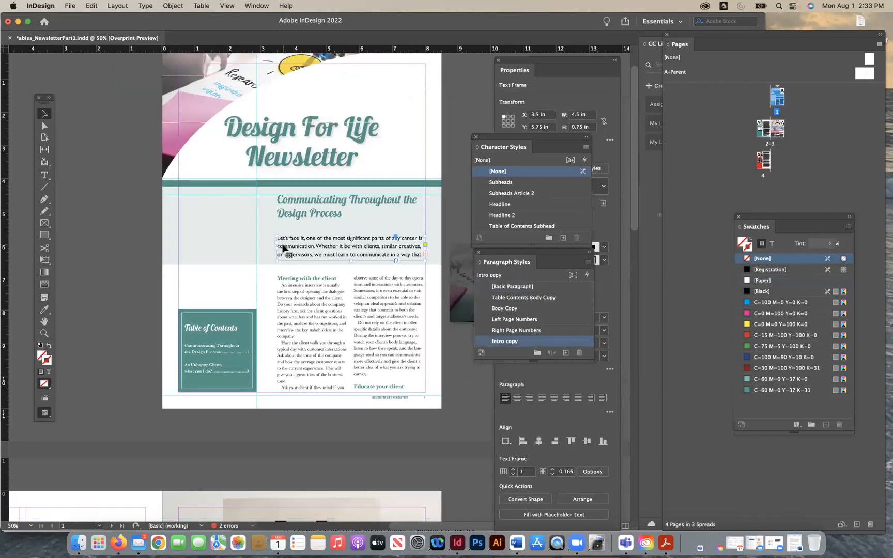
{"action": "left_click_drag", "start_coordinate": [276, 248], "coordinate": [178, 248]}
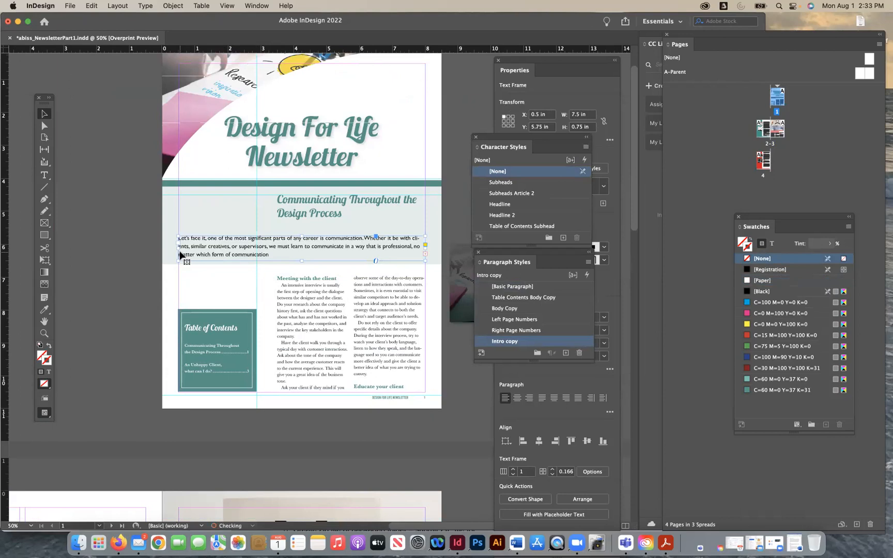
{"action": "left_click", "coordinate": [173, 6]}
{"action": "left_click", "coordinate": [201, 185]}
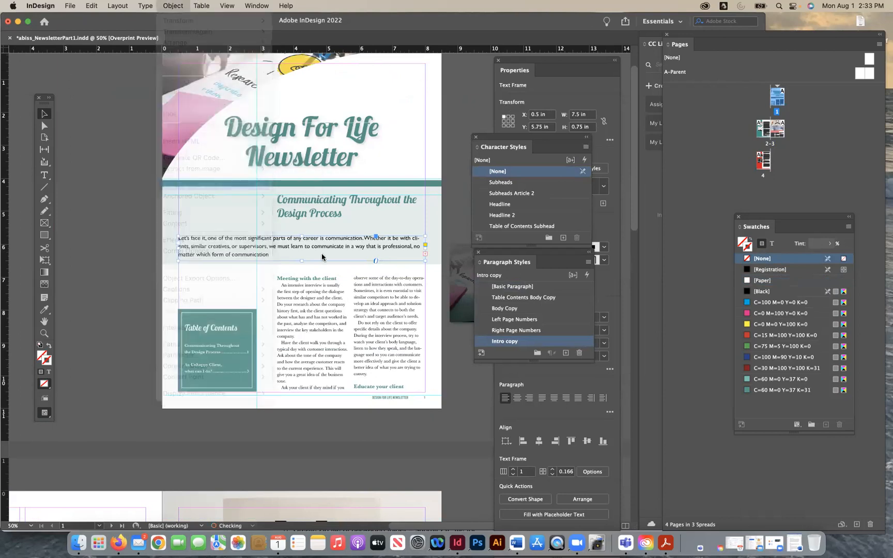
{"action": "left_click", "coordinate": [545, 180]}
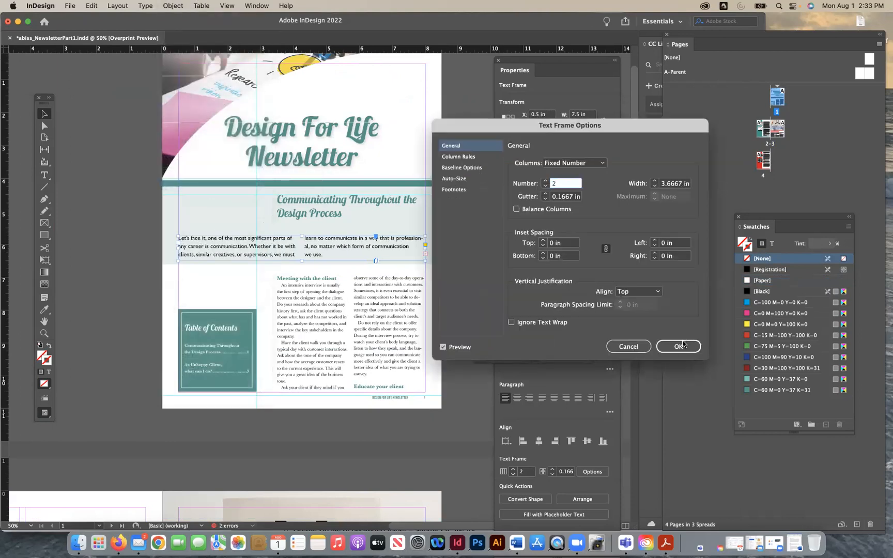
{"action": "left_click", "coordinate": [678, 346]}
- Widen the article headline frame to 7.5 in so it fits on one line, and reduce its height to 0.625 in
{"action": "left_click", "coordinate": [282, 209]}
{"action": "left_click_drag", "start_coordinate": [274, 210], "coordinate": [179, 217]}
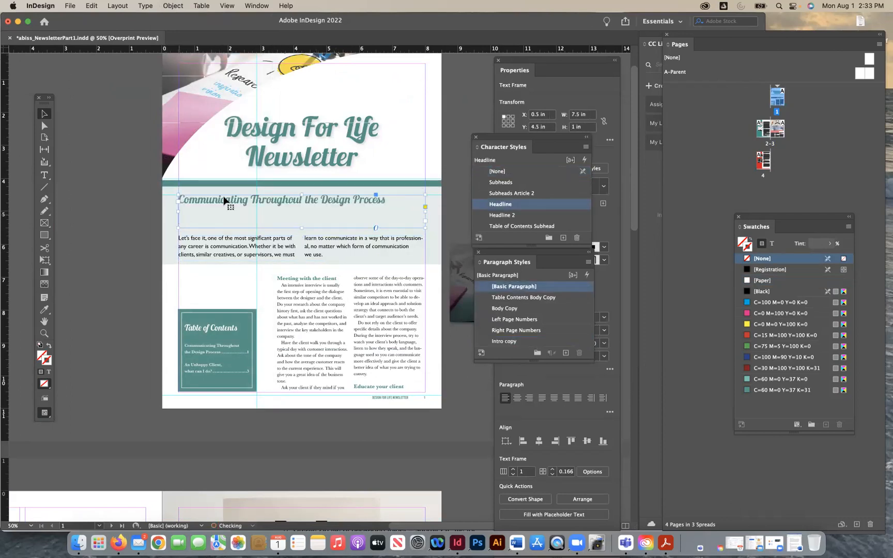
{"action": "mouse_move", "coordinate": [302, 194]}
{"action": "left_mouse_down"}
{"action": "mouse_move", "coordinate": [302, 223]}
{"action": "mouse_move", "coordinate": [303, 206]}
{"action": "left_mouse_up"}
- Raise the top edge of the two-column intro frame so the frame is 1.375 in high
{"action": "left_click", "coordinate": [292, 247]}
{"action": "left_click", "coordinate": [297, 253]}
{"action": "left_click", "coordinate": [309, 238]}
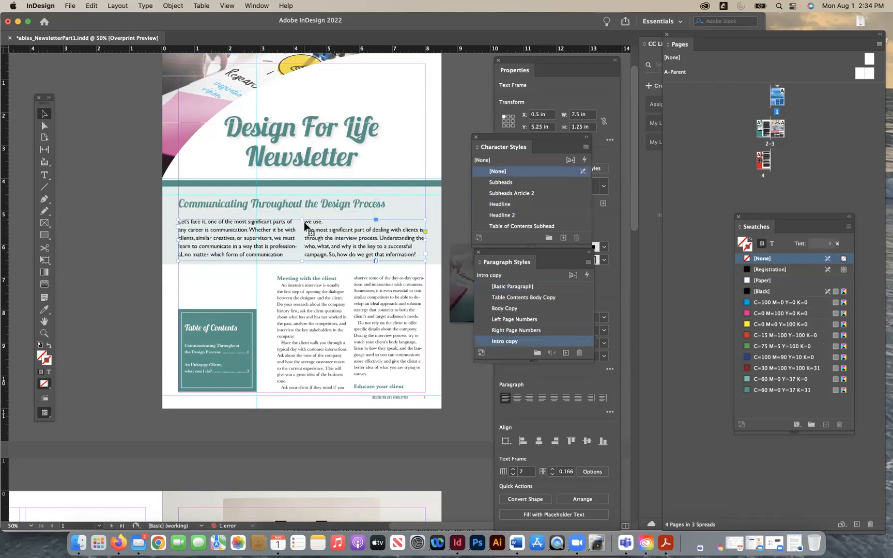
{"action": "left_click_drag", "start_coordinate": [302, 218], "coordinate": [301, 216]}
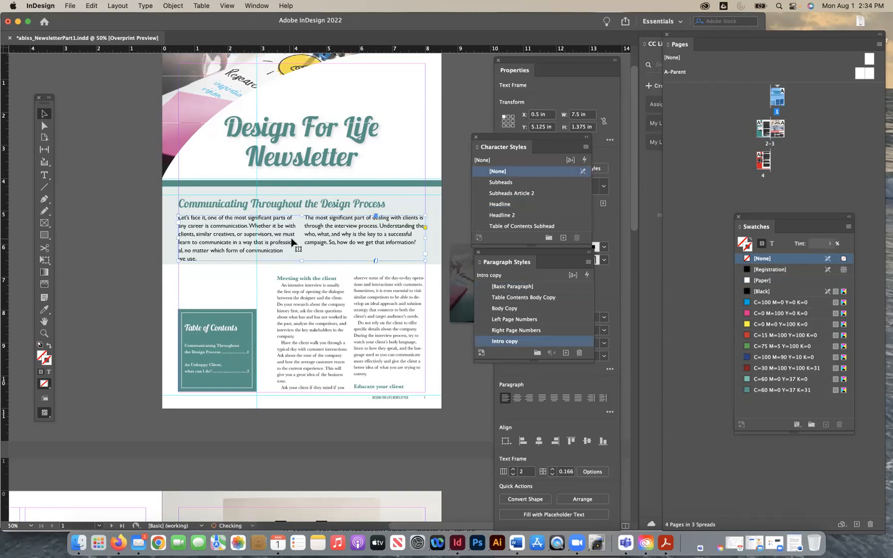
- Nudge the headline and intro frames vertically to Y positions of about 4.61 in and 5.07 in
{"action": "left_click", "coordinate": [209, 208]}
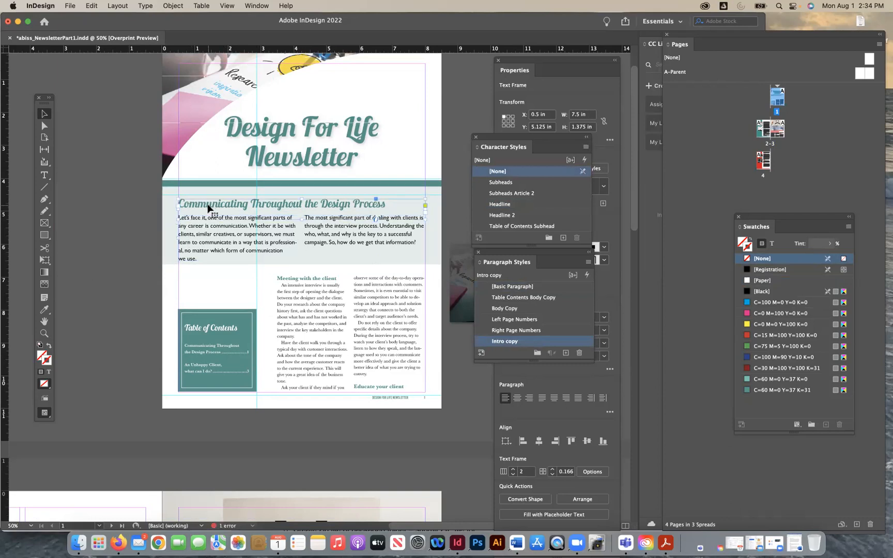
{"action": "key", "text": "Up"}
{"action": "key", "text": "Up"}
{"action": "left_click", "coordinate": [225, 236]}
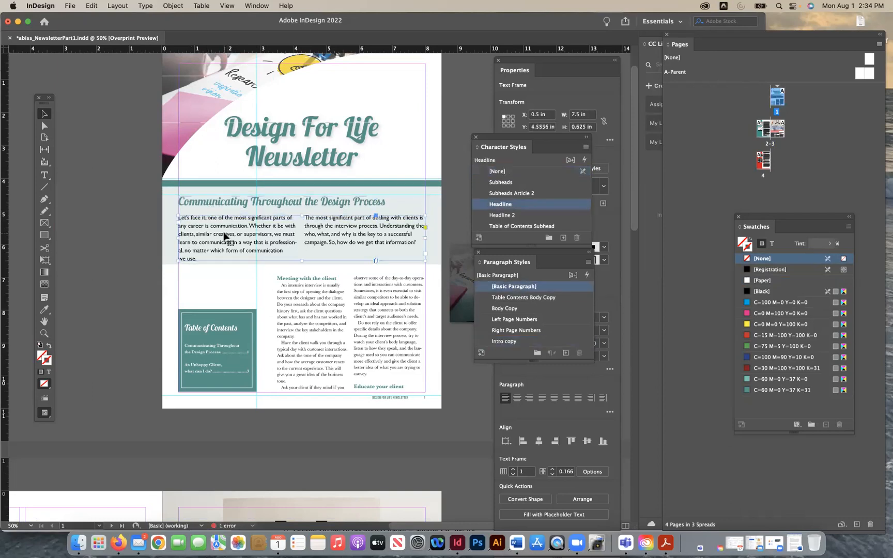
{"action": "key", "text": "Up"}
{"action": "key", "text": "Up"}
{"action": "key", "text": "Up"}
{"action": "key", "text": "Up"}
{"action": "left_click", "coordinate": [224, 205]}
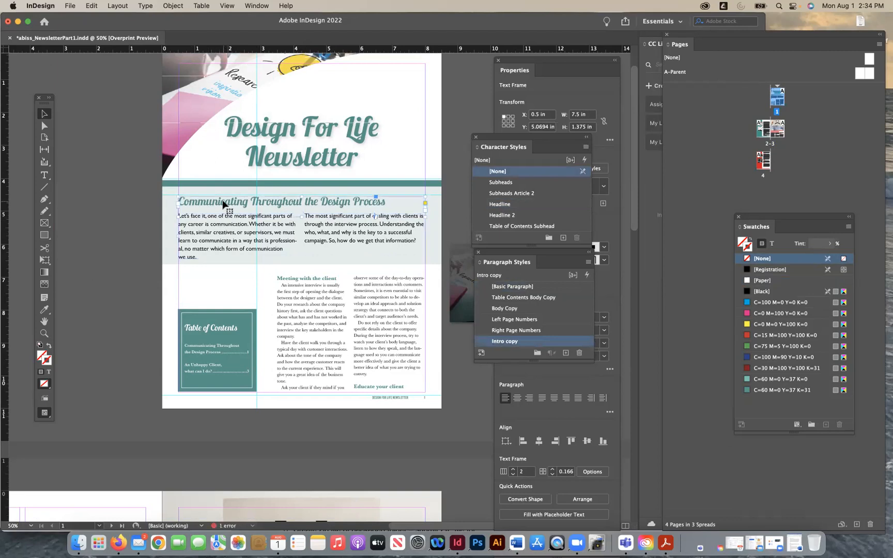
{"action": "key", "text": "Down"}
{"action": "key", "text": "Down"}
{"action": "key", "text": "Down"}
{"action": "key", "text": "Down"}
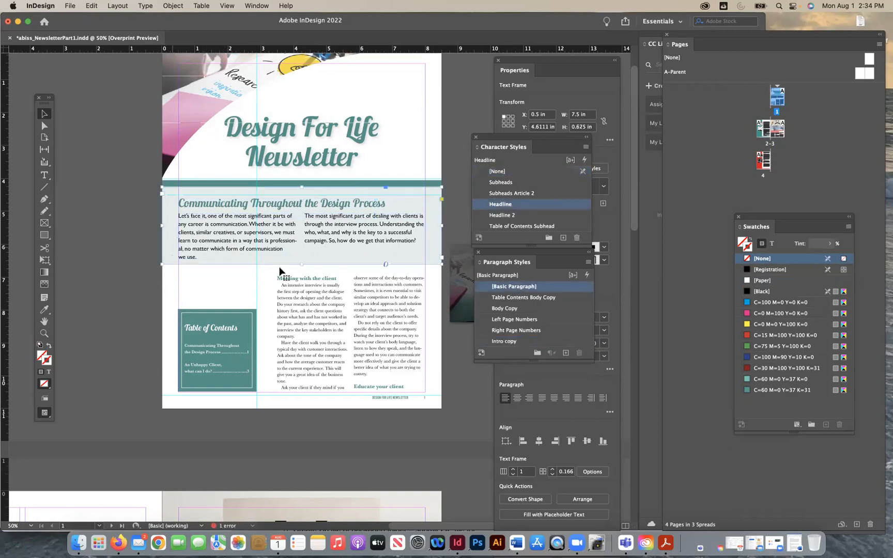
- Extend the pale band behind the intro to 2.49 in high and widen the body text frame toward the contents box
{"action": "left_click", "coordinate": [300, 268]}
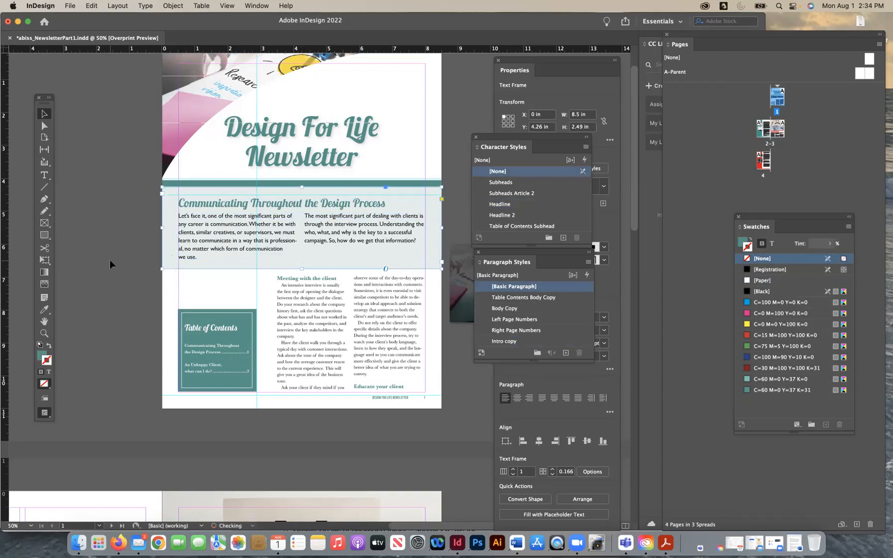
{"action": "left_click", "coordinate": [320, 322]}
{"action": "left_click_drag", "start_coordinate": [277, 333], "coordinate": [269, 334]}
{"action": "left_click", "coordinate": [127, 320]}
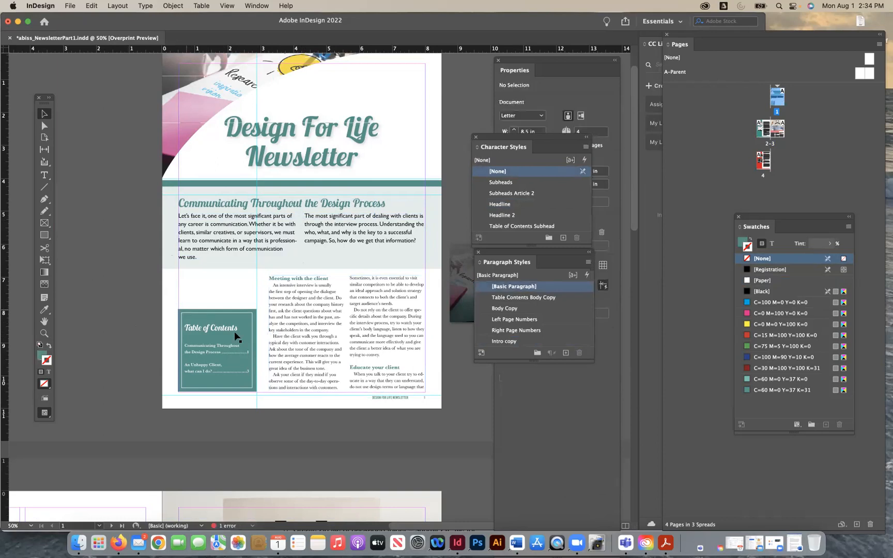
- Widen page 1's body text frame a little more toward the contents box, to 4.875 in with X at 3.125 in
{"action": "scroll", "coordinate": [365, 371], "scroll_direction": "down", "scroll_amount": 3}
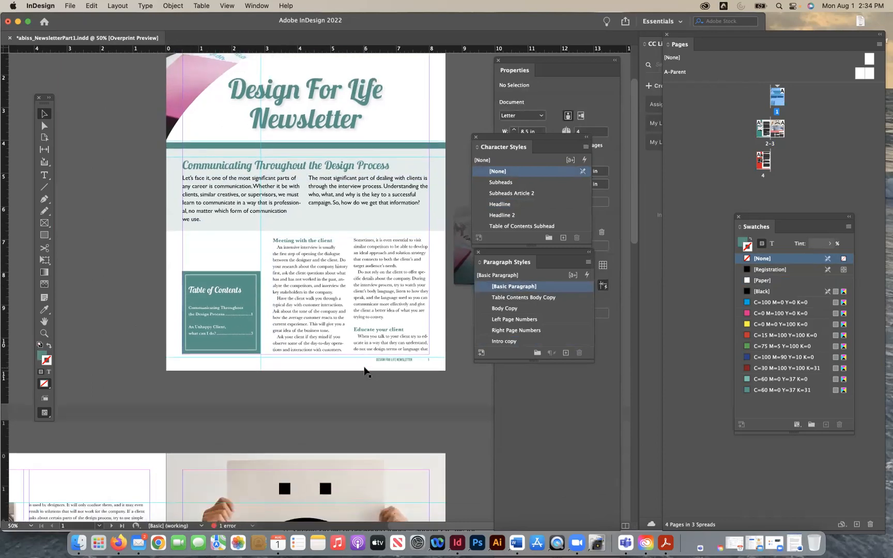
{"action": "left_click", "coordinate": [283, 307]}
{"action": "left_click_drag", "start_coordinate": [273, 294], "coordinate": [269, 295]}
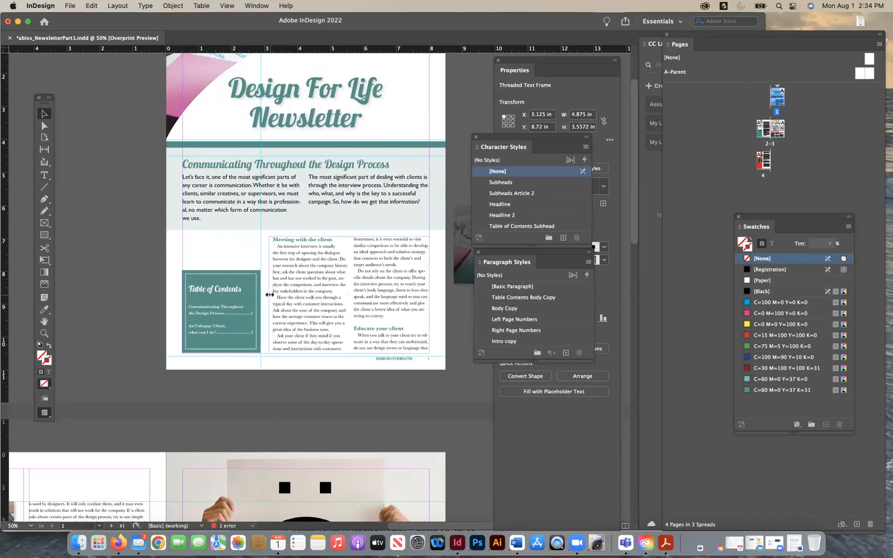
{"action": "left_click", "coordinate": [324, 391]}
- Check how the article text and the teal strip at the foot of page 2 are laid out
{"action": "scroll", "coordinate": [325, 395], "scroll_direction": "down", "scroll_amount": 5}
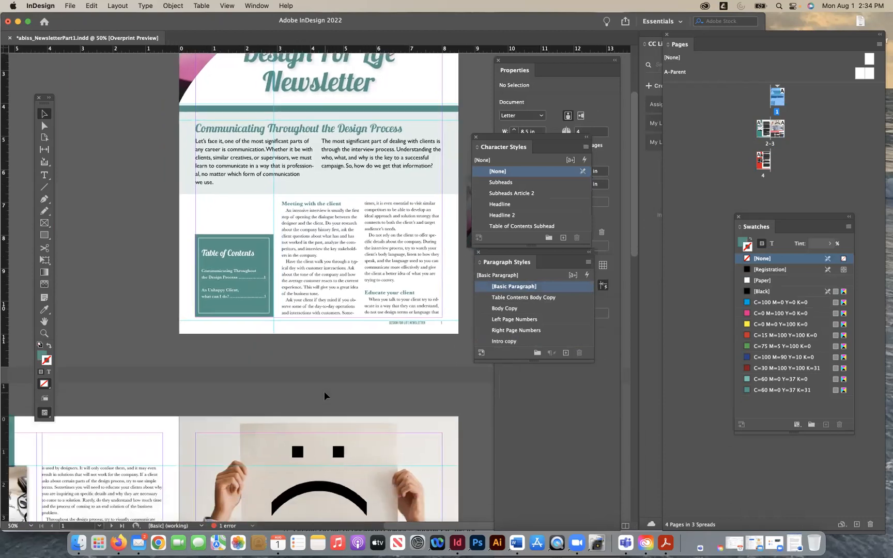
{"action": "scroll", "coordinate": [324, 396], "scroll_direction": "down", "scroll_amount": 7}
{"action": "scroll", "coordinate": [324, 395], "scroll_direction": "left", "scroll_amount": 3}
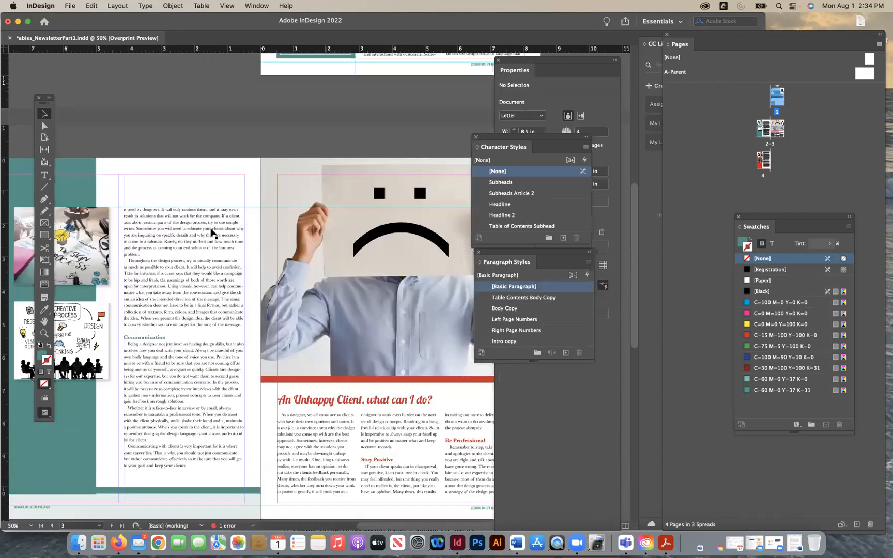
{"action": "scroll", "coordinate": [212, 227], "scroll_direction": "down", "scroll_amount": 2}
{"action": "scroll", "coordinate": [213, 227], "scroll_direction": "left", "scroll_amount": 2}
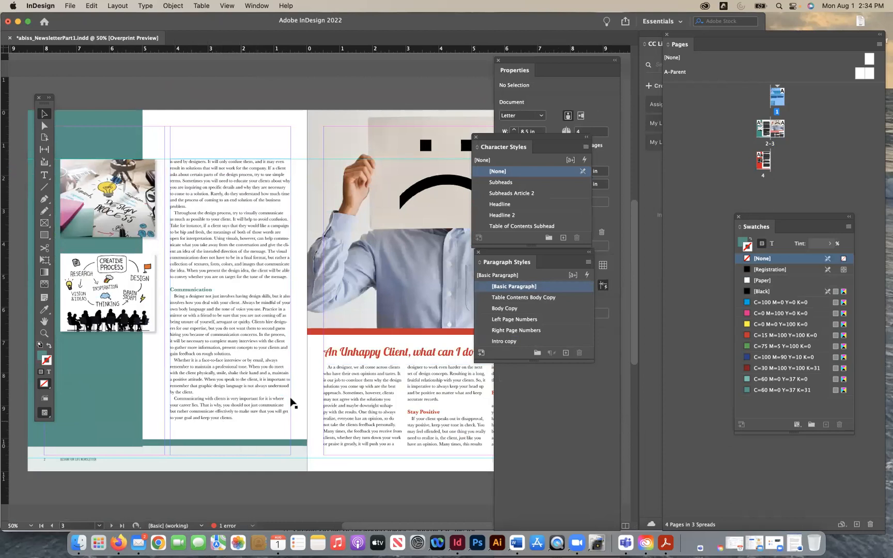
{"action": "left_click", "coordinate": [191, 443]}
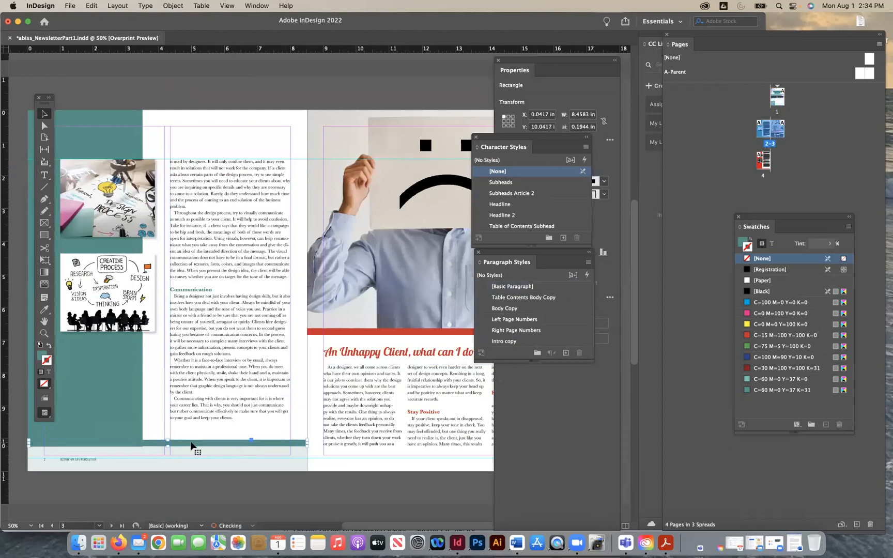
{"action": "left_click", "coordinate": [214, 490]}
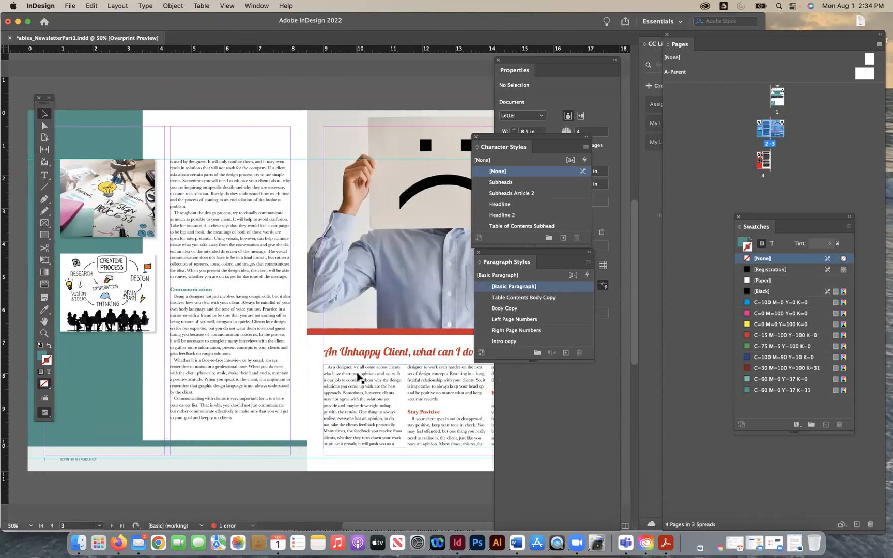
- Try the design process photo from the pasteboard inside page 1's article text at X 3.25 in, Y 6.75 in
{"action": "scroll", "coordinate": [356, 377], "scroll_direction": "up", "scroll_amount": 1}
{"action": "scroll", "coordinate": [357, 375], "scroll_direction": "up", "scroll_amount": 5}
{"action": "scroll", "coordinate": [356, 374], "scroll_direction": "right", "scroll_amount": 2}
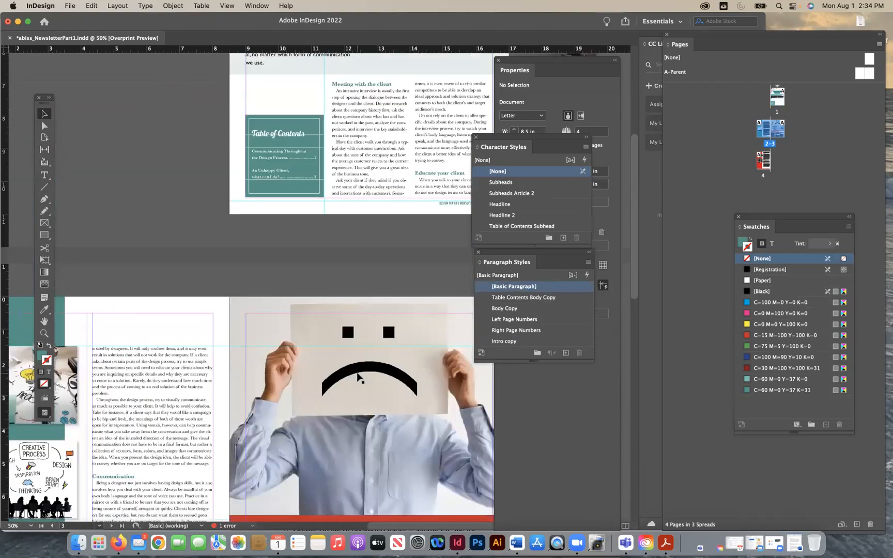
{"action": "scroll", "coordinate": [358, 376], "scroll_direction": "up", "scroll_amount": 3}
{"action": "scroll", "coordinate": [359, 377], "scroll_direction": "right", "scroll_amount": 1}
{"action": "scroll", "coordinate": [360, 378], "scroll_direction": "up", "scroll_amount": 3}
{"action": "scroll", "coordinate": [360, 378], "scroll_direction": "right", "scroll_amount": 1}
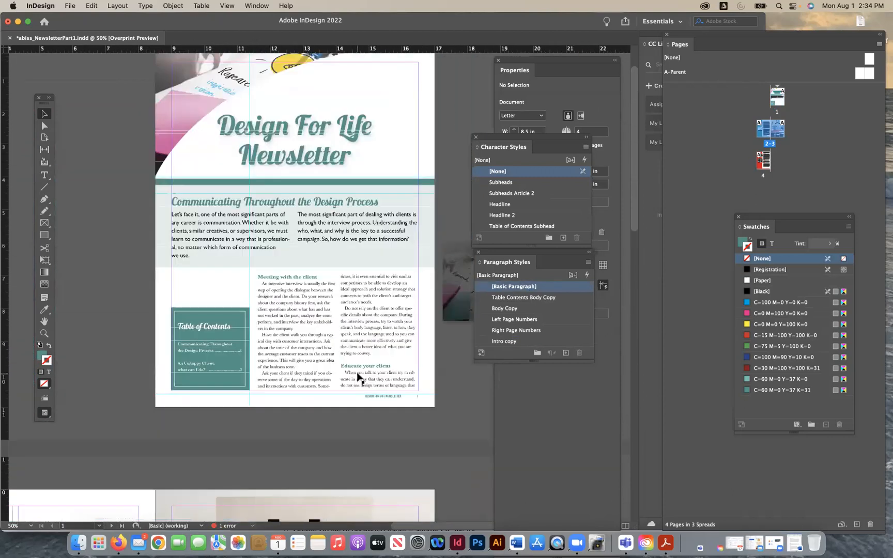
{"action": "left_click_drag", "start_coordinate": [444, 314], "coordinate": [273, 323]}
- Check how the article text reflows on page 2 with the photo in page 1's article
{"action": "scroll", "coordinate": [273, 325], "scroll_direction": "down", "scroll_amount": 5}
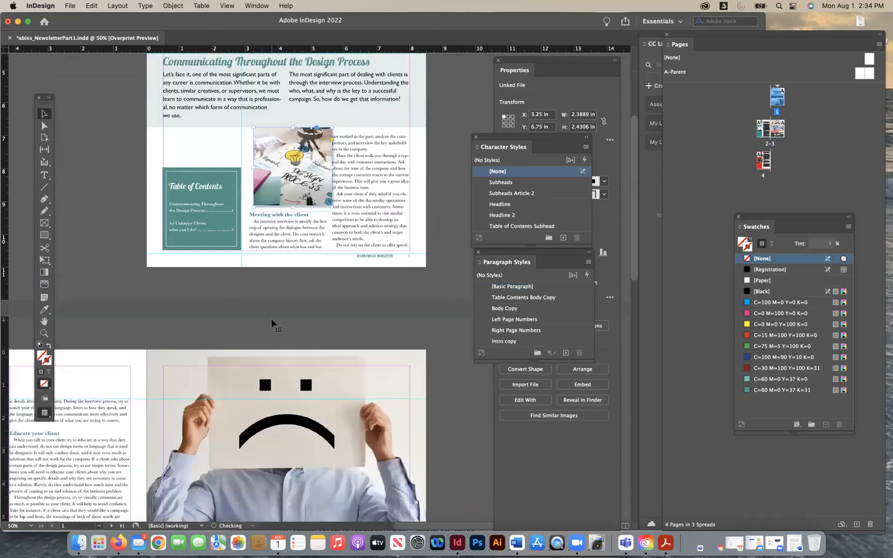
{"action": "scroll", "coordinate": [272, 325], "scroll_direction": "down", "scroll_amount": 5}
{"action": "scroll", "coordinate": [272, 324], "scroll_direction": "left", "scroll_amount": 5}
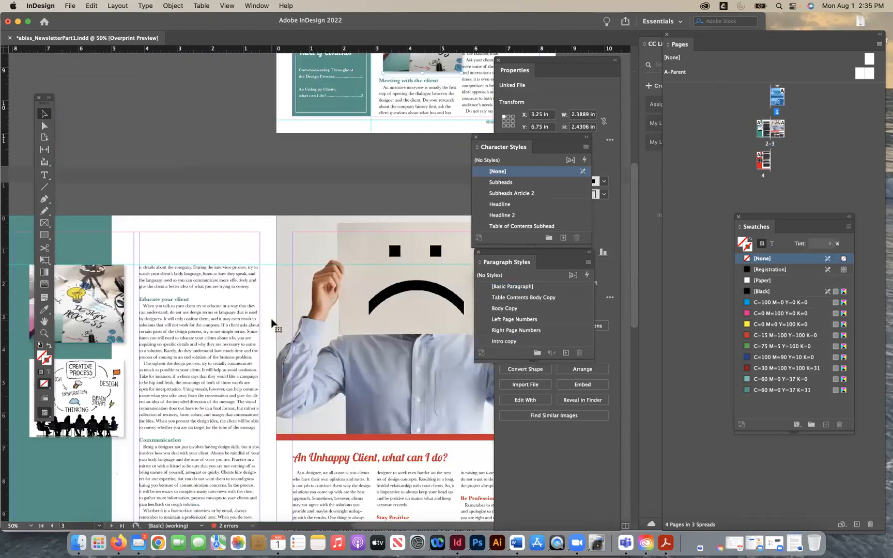
{"action": "scroll", "coordinate": [273, 323], "scroll_direction": "down", "scroll_amount": 3}
{"action": "scroll", "coordinate": [273, 323], "scroll_direction": "left", "scroll_amount": 2}
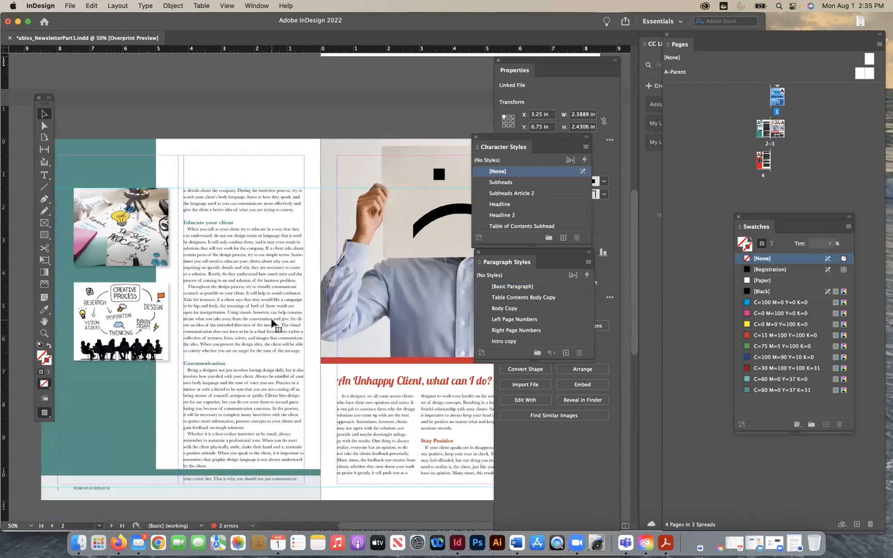
{"action": "scroll", "coordinate": [273, 323], "scroll_direction": "up", "scroll_amount": 4}
{"action": "scroll", "coordinate": [272, 323], "scroll_direction": "right", "scroll_amount": 2}
{"action": "scroll", "coordinate": [272, 324], "scroll_direction": "up", "scroll_amount": 5}
{"action": "scroll", "coordinate": [272, 325], "scroll_direction": "right", "scroll_amount": 2}
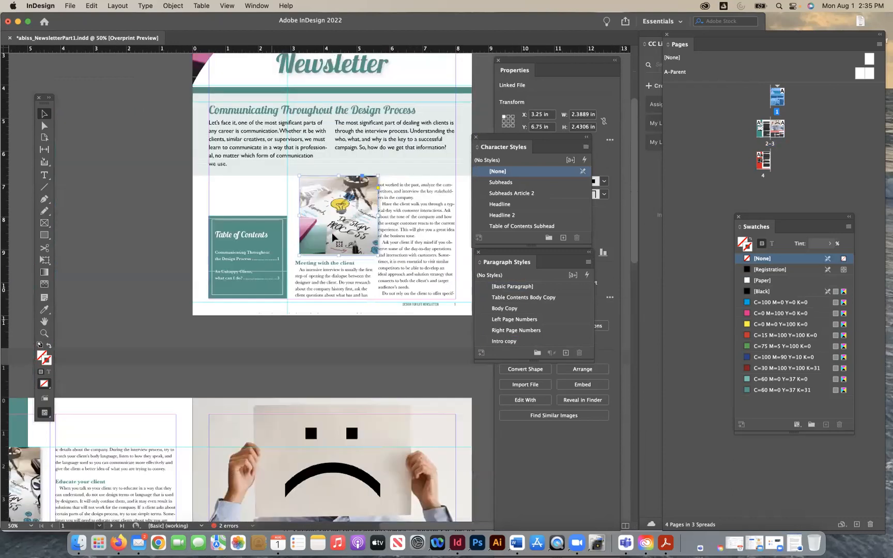
- Shrink the design process photo to 1.5 by 1.75 in beside the contents box and transfer it to page 2
{"action": "left_click_drag", "start_coordinate": [379, 254], "coordinate": [288, 228]}
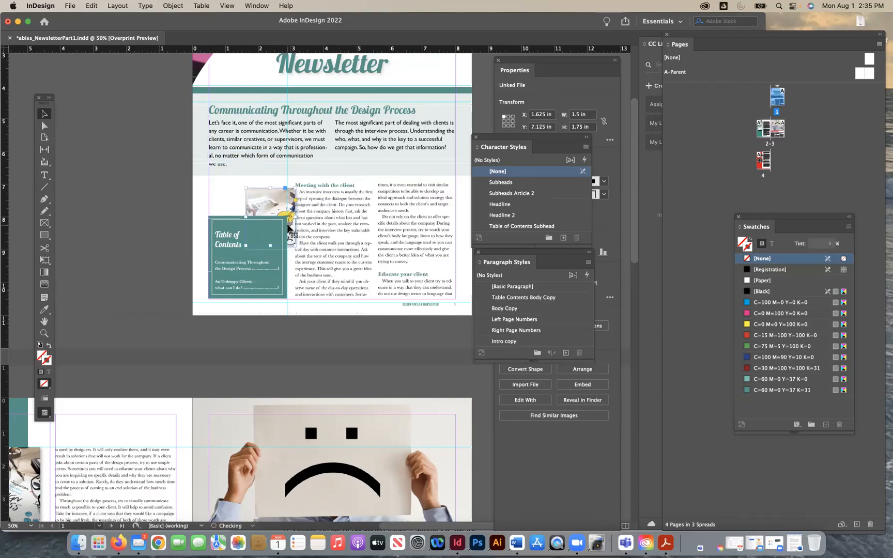
{"action": "key", "text": "Delete"}
{"action": "scroll", "coordinate": [257, 311], "scroll_direction": "down", "scroll_amount": 3}
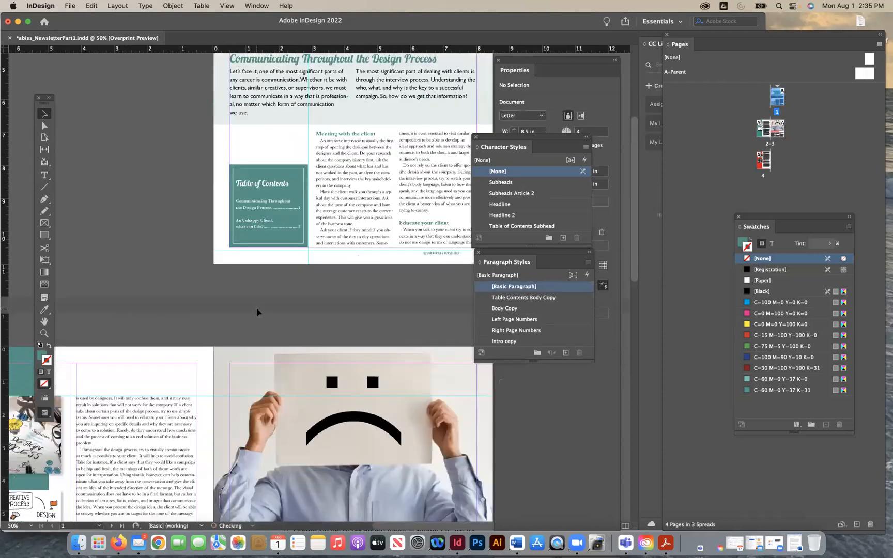
{"action": "scroll", "coordinate": [257, 312], "scroll_direction": "down", "scroll_amount": 5}
{"action": "scroll", "coordinate": [256, 312], "scroll_direction": "left", "scroll_amount": 4}
{"action": "key", "text": "cmd+z"}
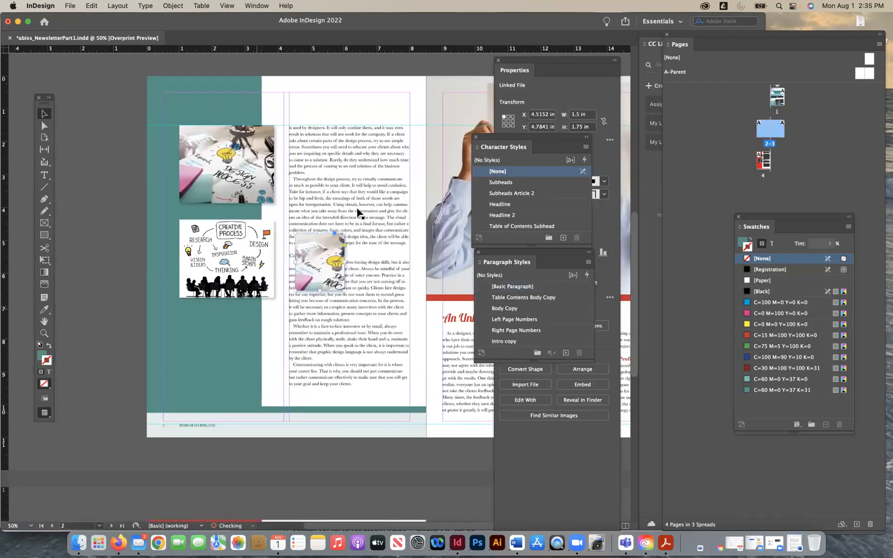
- Try the small design process photo below page 2's two pictures at X 1 in, Y 7.25 in, and delete it
{"action": "left_click_drag", "start_coordinate": [315, 259], "coordinate": [217, 335]}
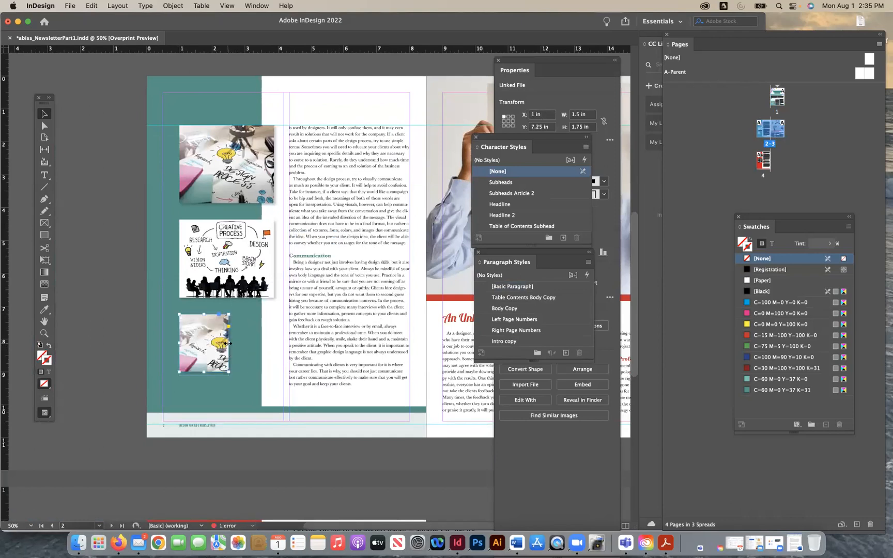
{"action": "key", "text": "Delete"}
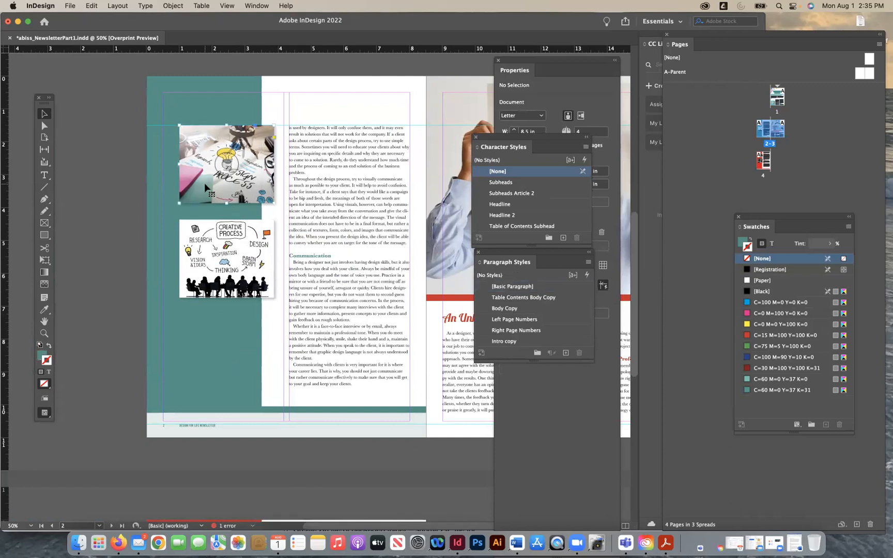
{"action": "left_click", "coordinate": [205, 183]}
{"action": "left_click", "coordinate": [421, 248]}
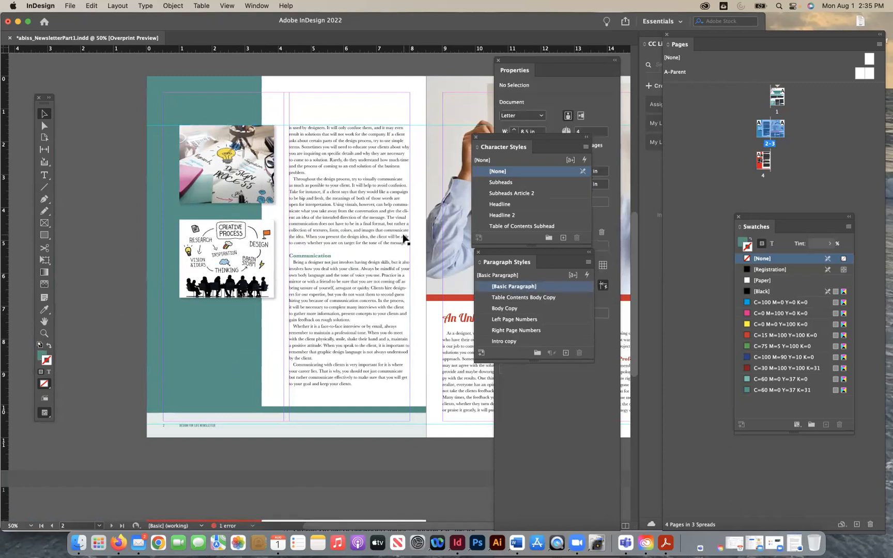
- Move page 1's contents box, white outline and text up together to a Y position of about 7.4 in
{"action": "scroll", "coordinate": [404, 239], "scroll_direction": "up", "scroll_amount": 5}
{"action": "scroll", "coordinate": [405, 239], "scroll_direction": "right", "scroll_amount": 1}
{"action": "scroll", "coordinate": [405, 238], "scroll_direction": "up", "scroll_amount": 5}
{"action": "scroll", "coordinate": [404, 239], "scroll_direction": "right", "scroll_amount": 2}
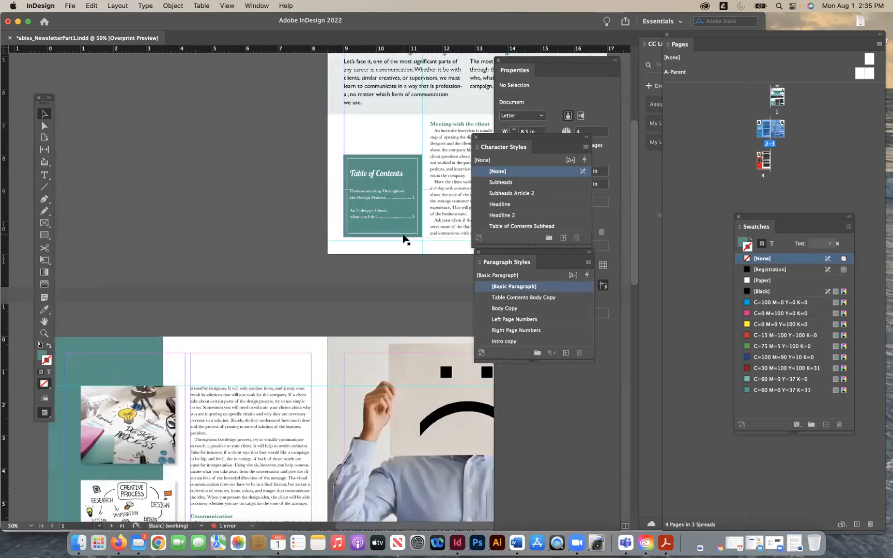
{"action": "scroll", "coordinate": [404, 239], "scroll_direction": "right", "scroll_amount": 3}
{"action": "scroll", "coordinate": [405, 239], "scroll_direction": "up", "scroll_amount": 5}
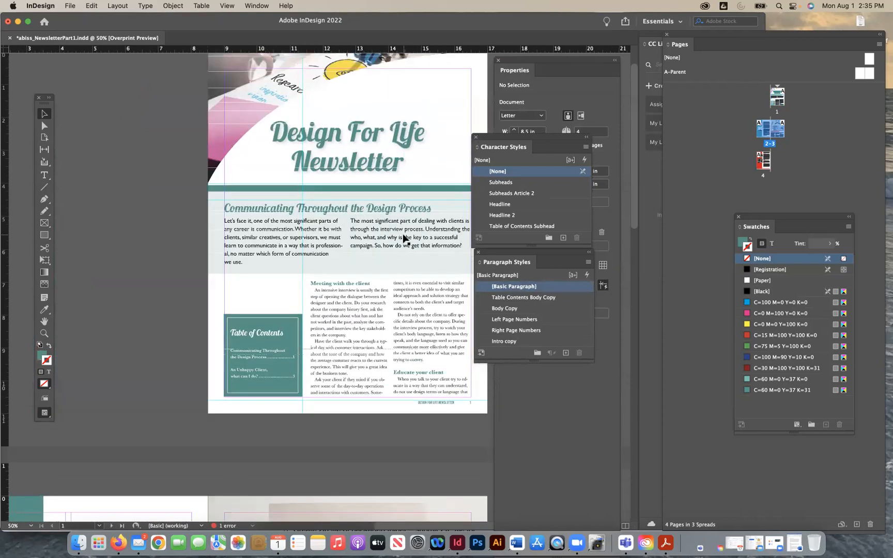
{"action": "scroll", "coordinate": [404, 238], "scroll_direction": "up", "scroll_amount": 2}
{"action": "scroll", "coordinate": [404, 238], "scroll_direction": "right", "scroll_amount": 1}
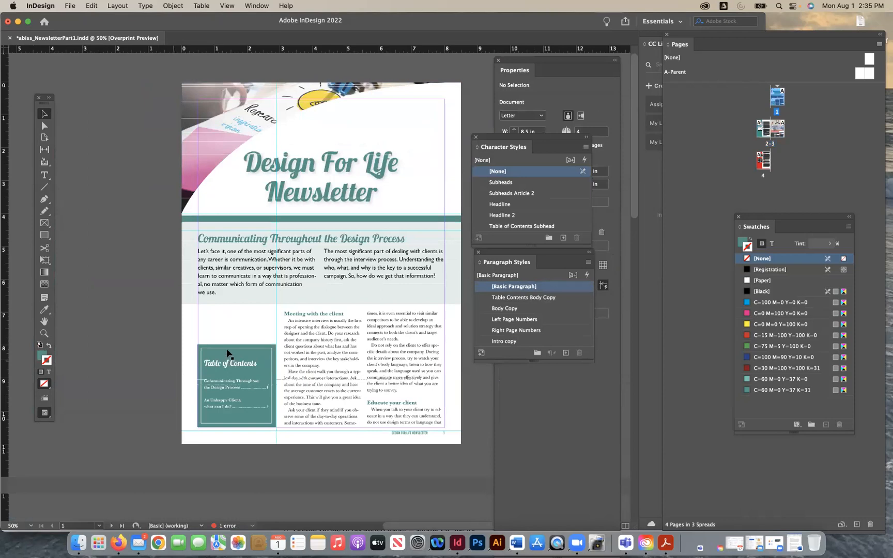
{"action": "left_click", "coordinate": [247, 403]}
{"action": "mouse_move", "coordinate": [249, 402]}
{"action": "left_mouse_down"}
{"action": "mouse_move", "coordinate": [250, 387]}
{"action": "mouse_move", "coordinate": [235, 391]}
{"action": "left_mouse_up"}
{"action": "left_click", "coordinate": [265, 478]}
{"action": "key", "text": "Down"}
{"action": "key", "text": "Down"}
{"action": "key", "text": "Down"}
{"action": "key", "text": "Down"}
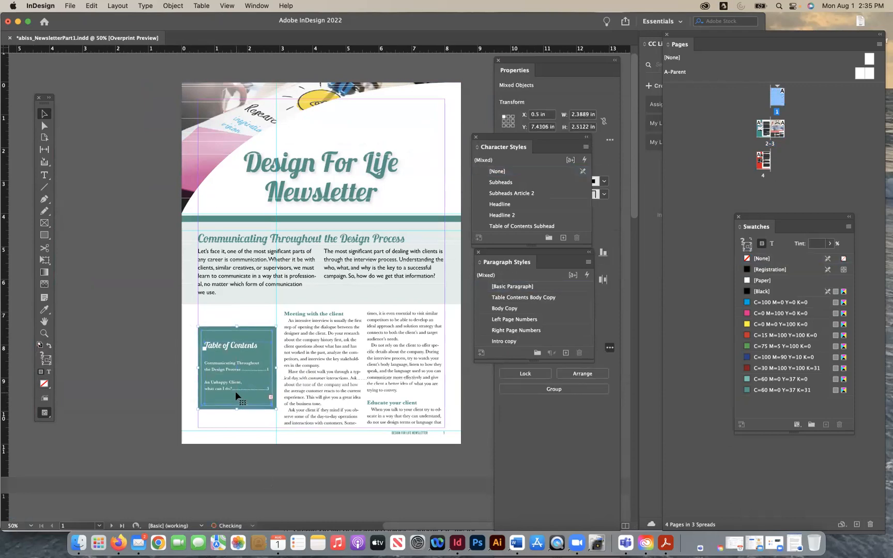
{"action": "key", "text": "Up"}
{"action": "left_click", "coordinate": [279, 467]}
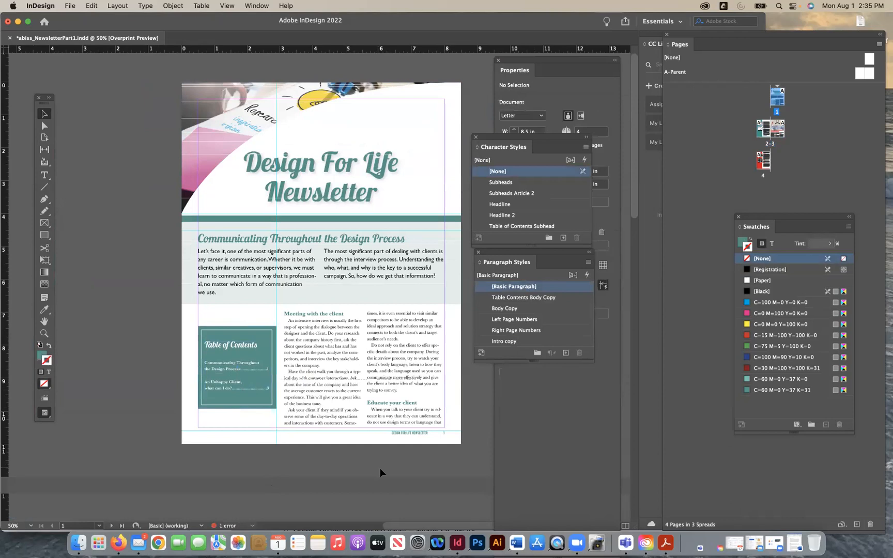
- Bring up the view options for the document
{"action": "scroll", "coordinate": [380, 468], "scroll_direction": "right", "scroll_amount": 2}
{"action": "scroll", "coordinate": [380, 468], "scroll_direction": "up", "scroll_amount": 1}
{"action": "left_click", "coordinate": [237, 6]}
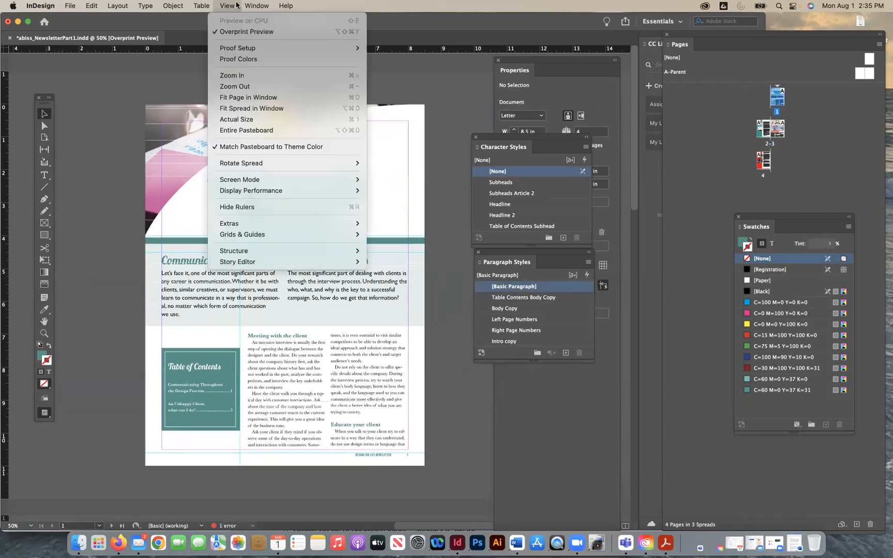
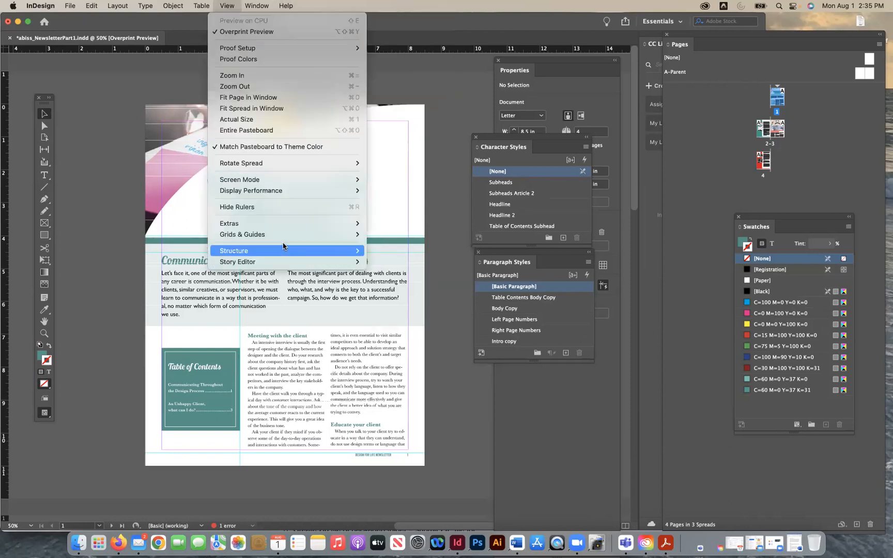
- Nudge page 1's article headline and intro text up slightly together
{"action": "left_click", "coordinate": [432, 331]}
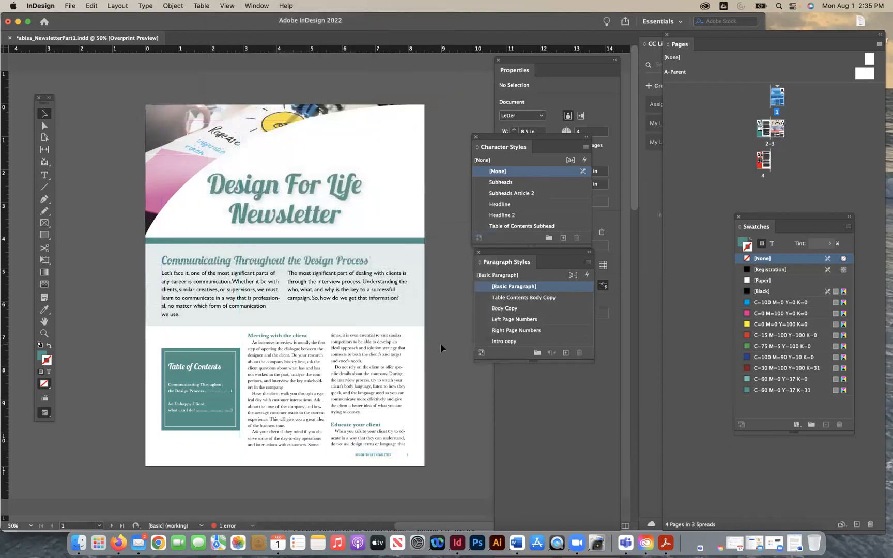
{"action": "left_click", "coordinate": [409, 325]}
{"action": "left_click_drag", "start_coordinate": [285, 325], "coordinate": [285, 326]}
{"action": "left_click", "coordinate": [268, 295]}
{"action": "left_click", "coordinate": [265, 263], "text": "shift"}
{"action": "key", "text": "Up"}
{"action": "key", "text": "Up"}
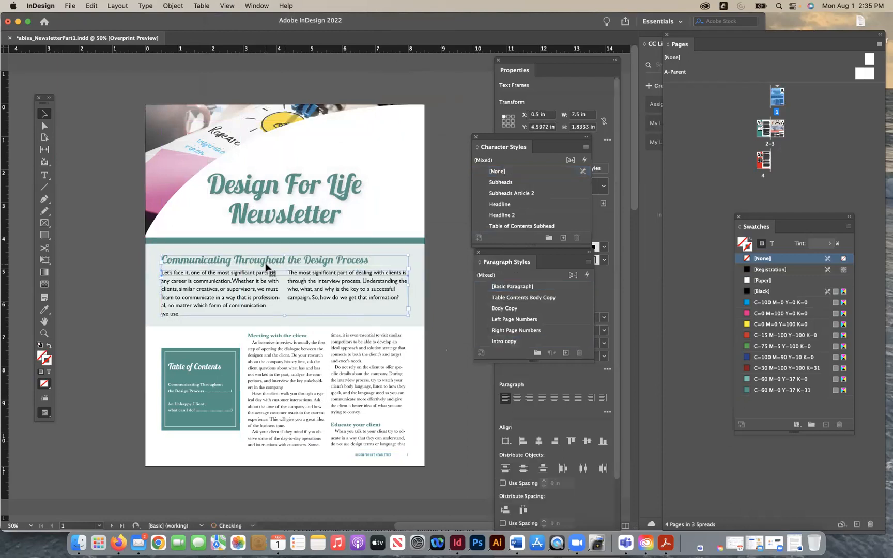
- Nudge the Design For Life Newsletter title down to a Y position of about 2.18 in
{"action": "left_click", "coordinate": [387, 241]}
{"action": "left_click", "coordinate": [387, 242]}
{"action": "key", "text": "Down"}
{"action": "key", "text": "Down"}
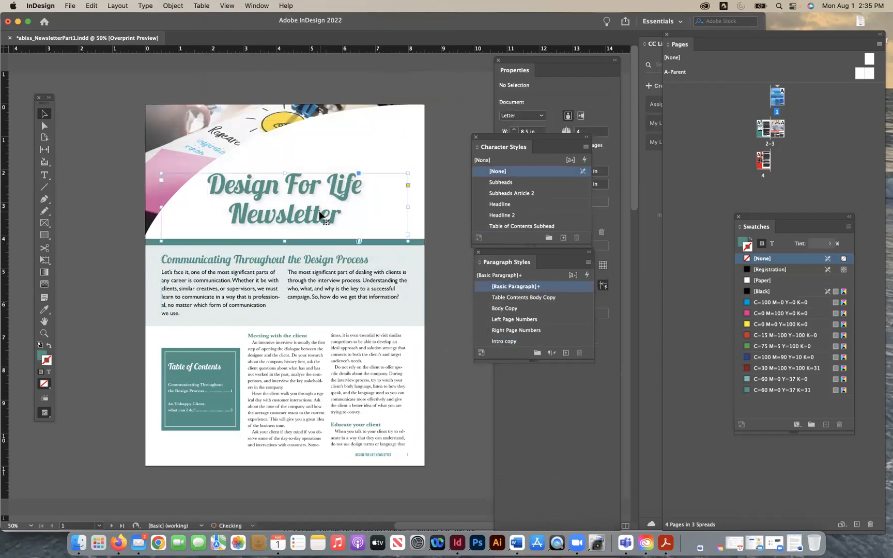
{"action": "left_click", "coordinate": [320, 211]}
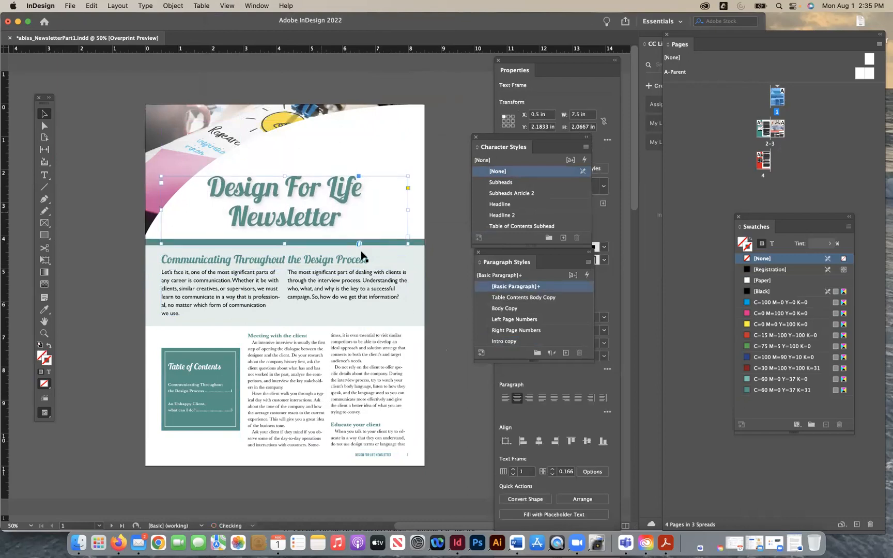
{"action": "left_click", "coordinate": [439, 357]}
- Stretch the teal contents box upward and downward to span the height of the adjacent article column
{"action": "scroll", "coordinate": [440, 357], "scroll_direction": "down", "scroll_amount": 1}
{"action": "scroll", "coordinate": [440, 357], "scroll_direction": "right", "scroll_amount": 1}
{"action": "scroll", "coordinate": [439, 357], "scroll_direction": "down", "scroll_amount": 2}
{"action": "scroll", "coordinate": [439, 357], "scroll_direction": "right", "scroll_amount": 1}
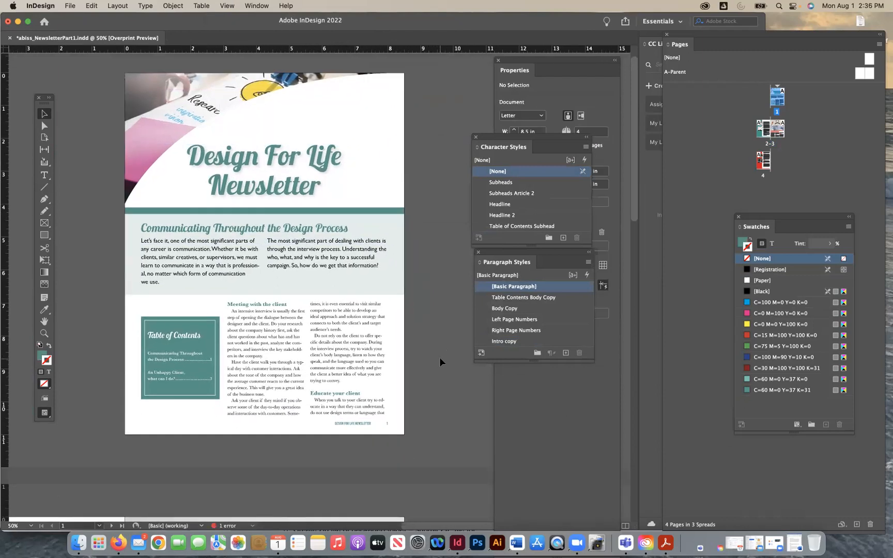
{"action": "left_click", "coordinate": [180, 383]}
{"action": "left_click", "coordinate": [387, 224]}
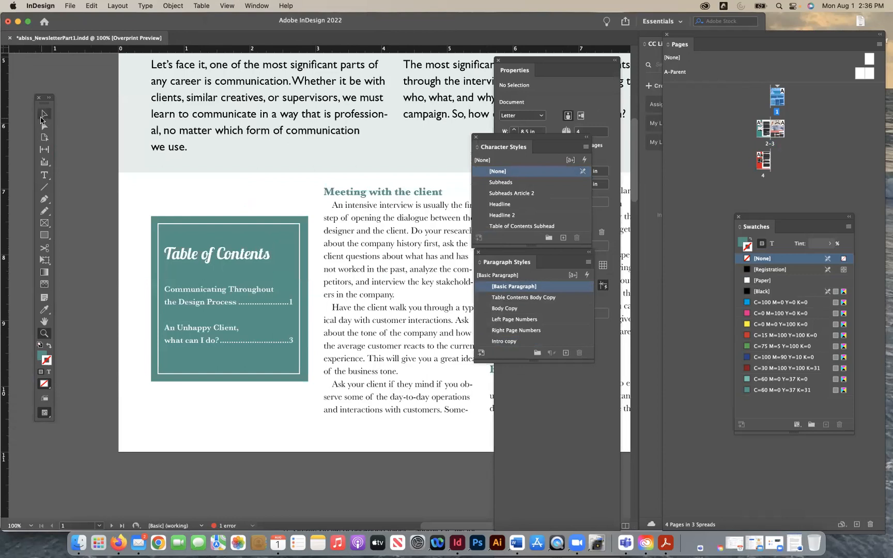
{"action": "left_click", "coordinate": [233, 217]}
{"action": "left_click_drag", "start_coordinate": [229, 216], "coordinate": [230, 189]}
{"action": "left_click_drag", "start_coordinate": [229, 382], "coordinate": [232, 416]}
{"action": "key", "text": "super+shift+a"}
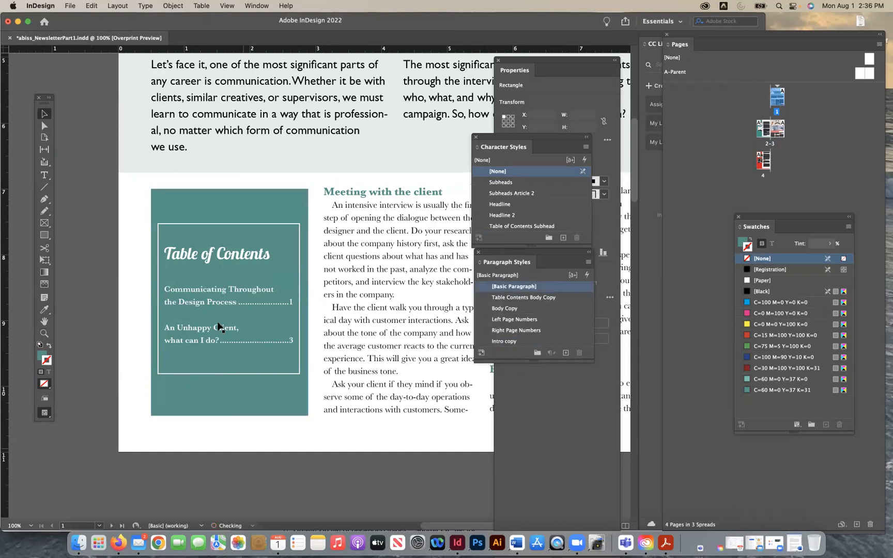
- Extend the white outline at its upper and lower edges to follow the taller contents box with a narrow margin
{"action": "left_click", "coordinate": [216, 225]}
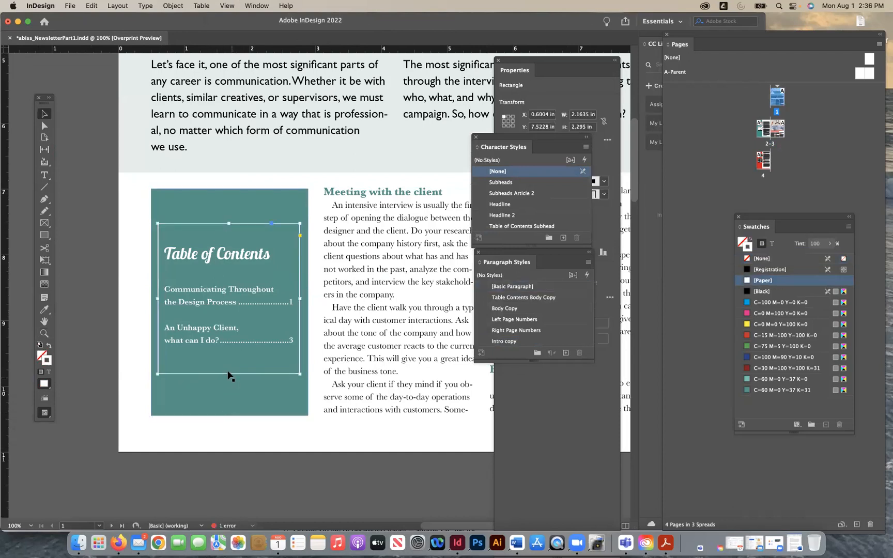
{"action": "left_click_drag", "start_coordinate": [229, 373], "coordinate": [228, 405]}
{"action": "left_click_drag", "start_coordinate": [227, 225], "coordinate": [229, 197]}
{"action": "left_click", "coordinate": [274, 447]}
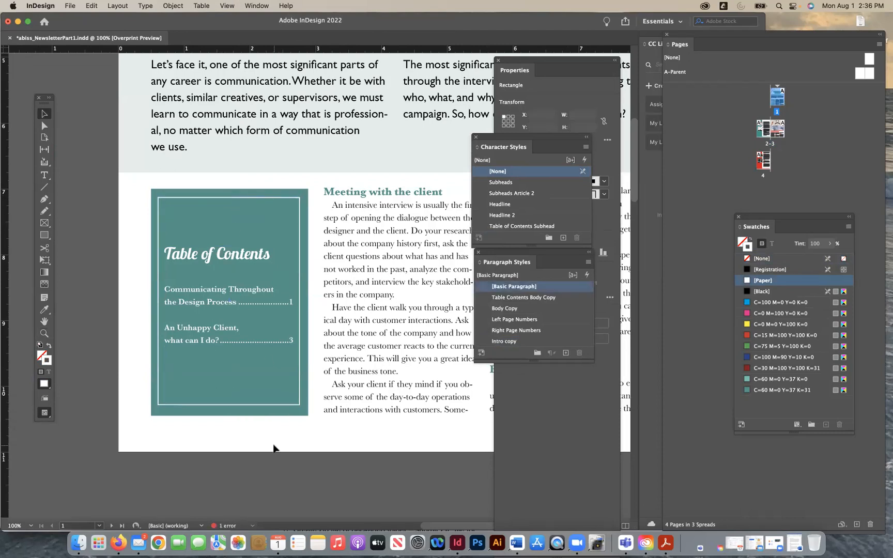
- Raise the upper edge of the contents text frame to a Y position of 7.33 in, near the outline's upper edge
{"action": "scroll", "coordinate": [291, 260], "scroll_direction": "up", "scroll_amount": 10}
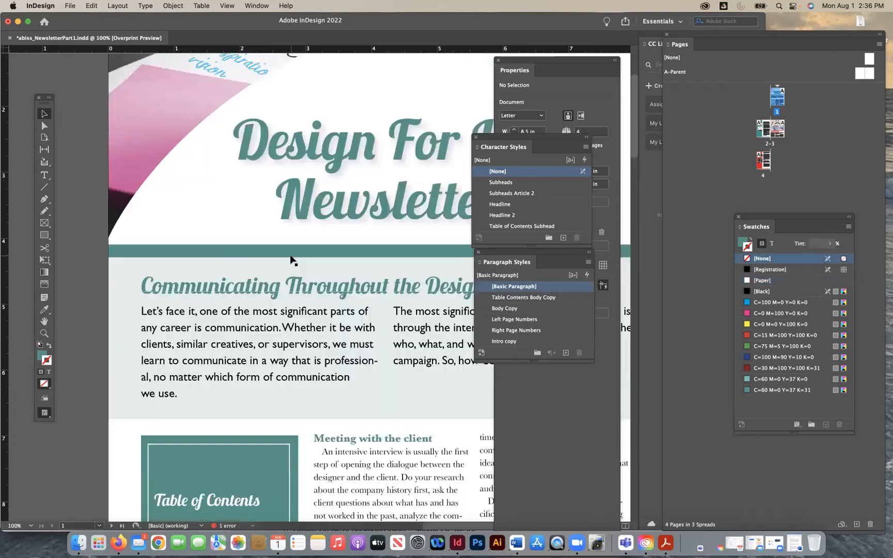
{"action": "key", "text": "super+minus"}
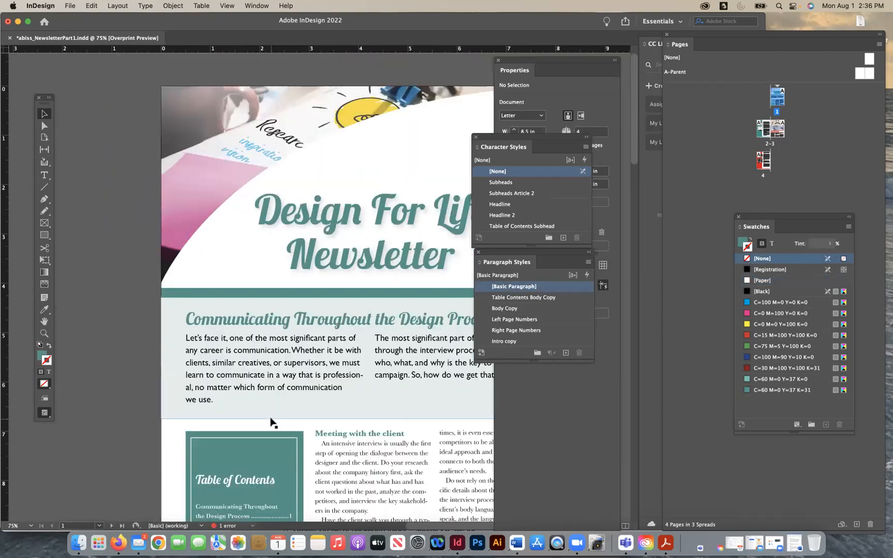
{"action": "scroll", "coordinate": [272, 421], "scroll_direction": "down", "scroll_amount": 5}
{"action": "key", "text": "super+equal"}
{"action": "key", "text": "super+equal"}
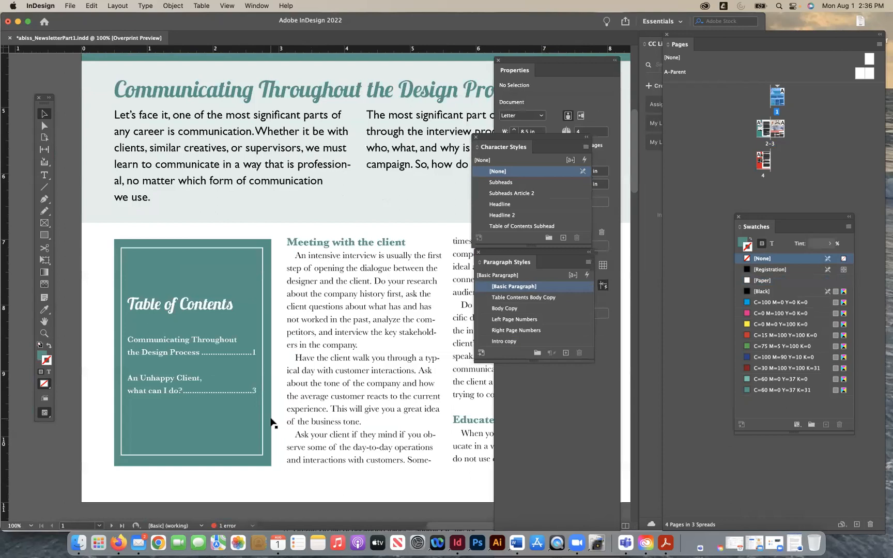
{"action": "scroll", "coordinate": [211, 433], "scroll_direction": "down", "scroll_amount": 5}
{"action": "scroll", "coordinate": [210, 433], "scroll_direction": "left", "scroll_amount": 2}
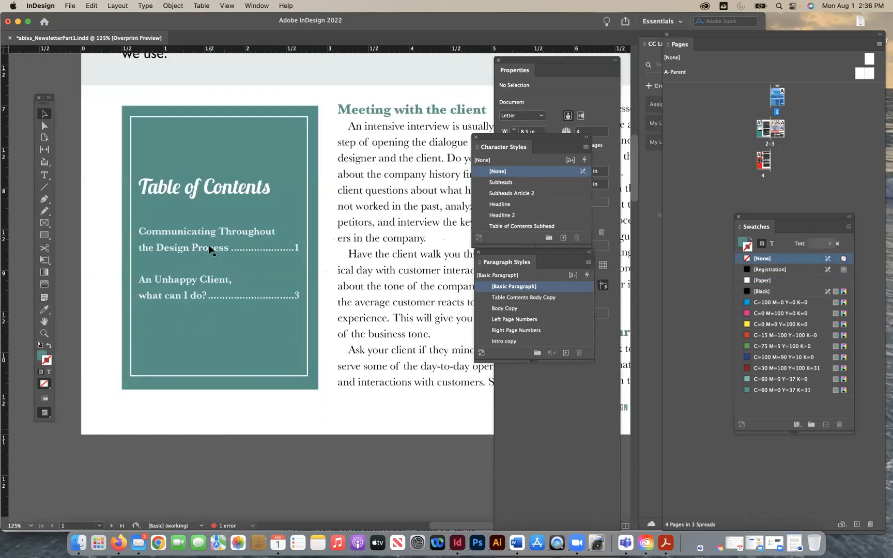
{"action": "left_click", "coordinate": [208, 247]}
{"action": "left_click_drag", "start_coordinate": [223, 176], "coordinate": [222, 132]}
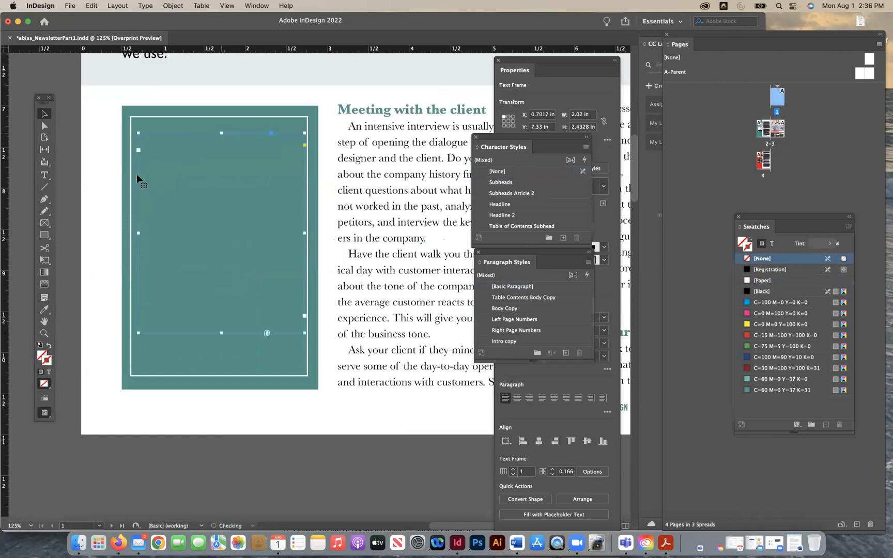
{"action": "left_click", "coordinate": [86, 212]}
- Draw a 0.52 in square picture frame below the contents entries and place client_meeting.jpg in it
{"action": "left_click", "coordinate": [44, 222]}
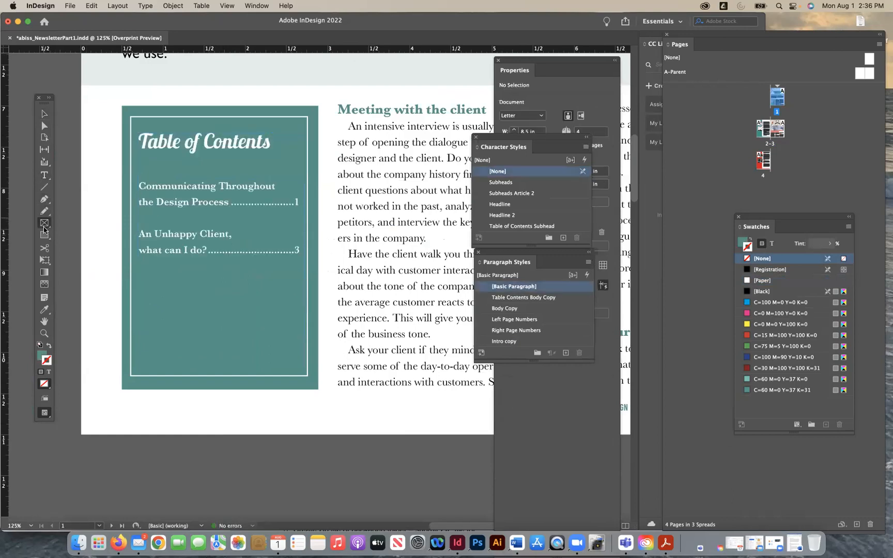
{"action": "left_click_drag", "start_coordinate": [148, 280], "coordinate": [187, 328]}
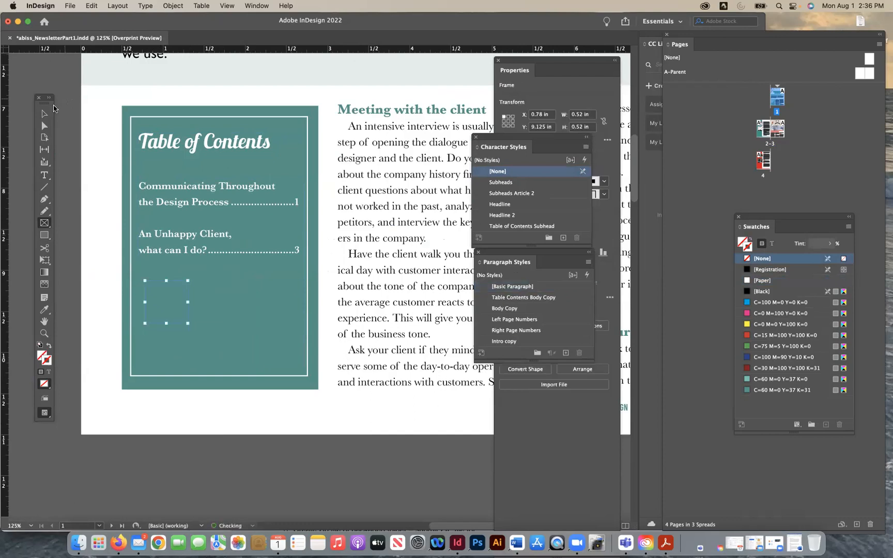
{"action": "left_click", "coordinate": [45, 115]}
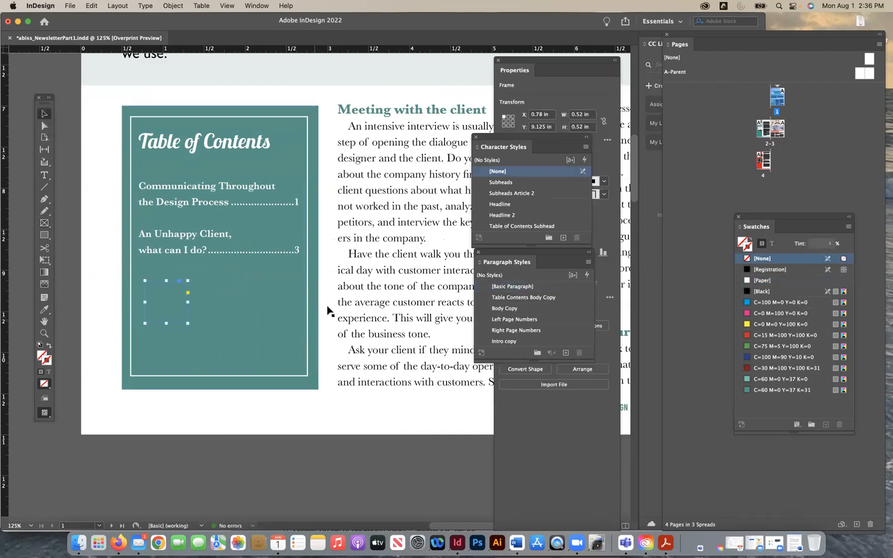
{"action": "key", "text": "super+d"}
{"action": "left_click", "coordinate": [354, 140]}
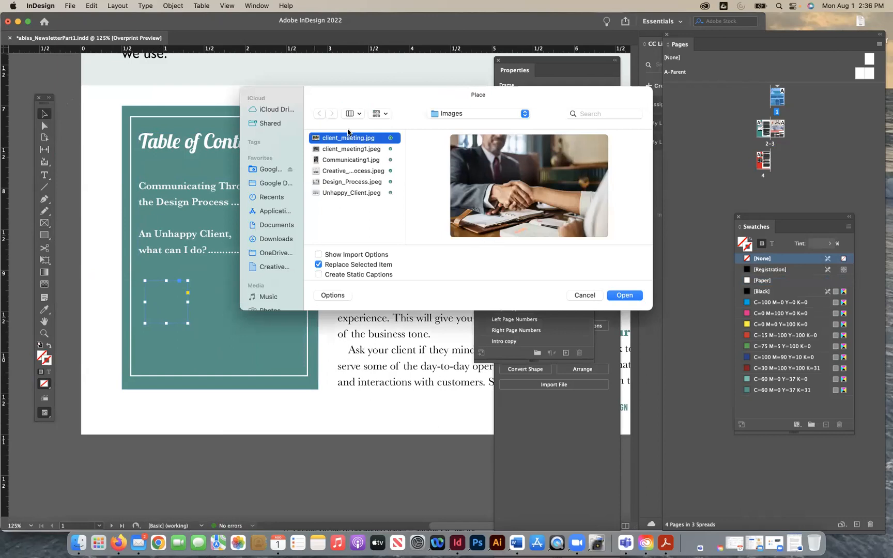
{"action": "left_click", "coordinate": [625, 295]}
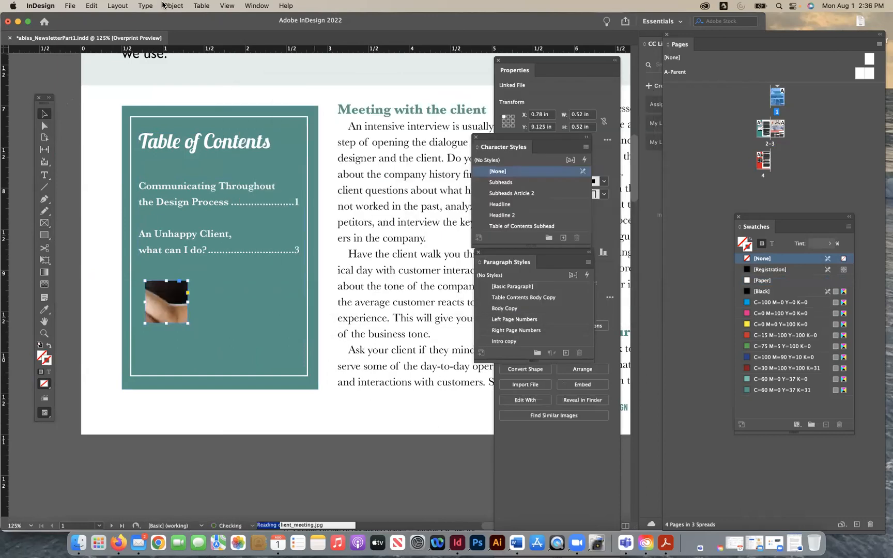
- Fill the small frame proportionally with its photo and duplicate it twice to form a row of three
{"action": "left_click", "coordinate": [173, 6]}
{"action": "mouse_move", "coordinate": [240, 217]}
{"action": "left_click", "coordinate": [299, 213]}
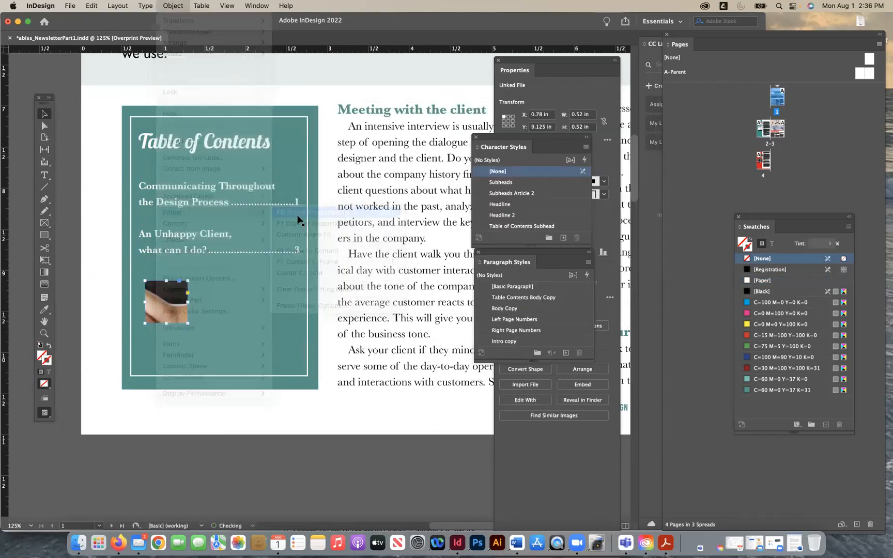
{"action": "left_click_drag", "start_coordinate": [178, 292], "coordinate": [330, 286]}
{"action": "left_click_drag", "start_coordinate": [286, 314], "coordinate": [168, 324]}
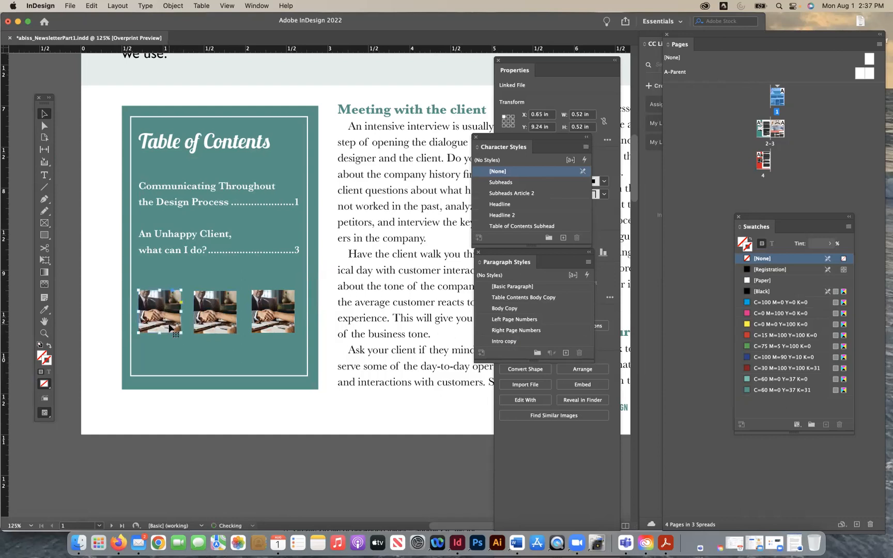
- Align the three small photos by their vertical centers and distribute them evenly by their horizontal centers
{"action": "left_click", "coordinate": [268, 319], "text": "shift"}
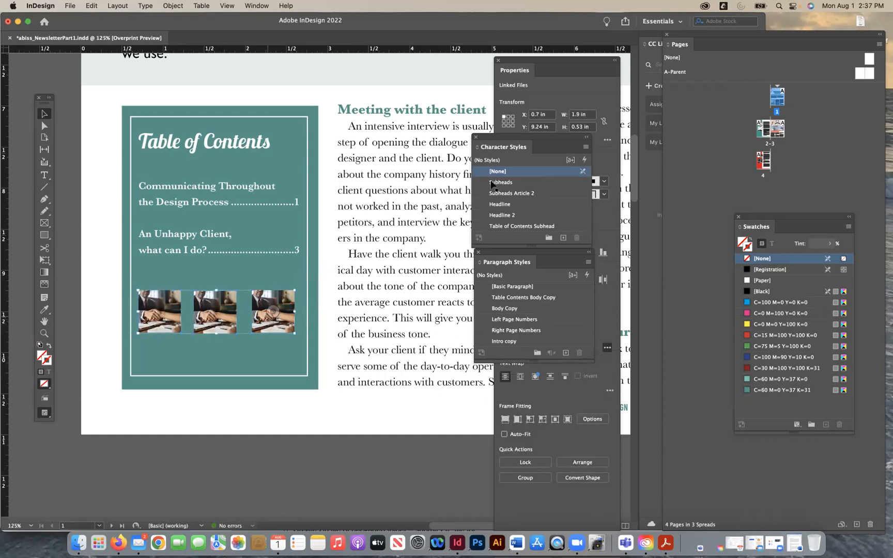
{"action": "left_click", "coordinate": [257, 5]}
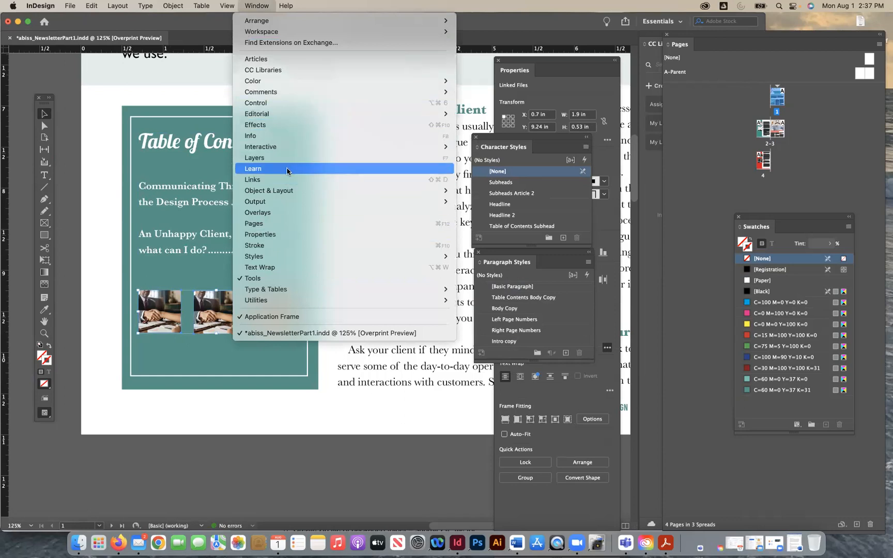
{"action": "mouse_move", "coordinate": [288, 192]}
{"action": "left_click", "coordinate": [505, 191]}
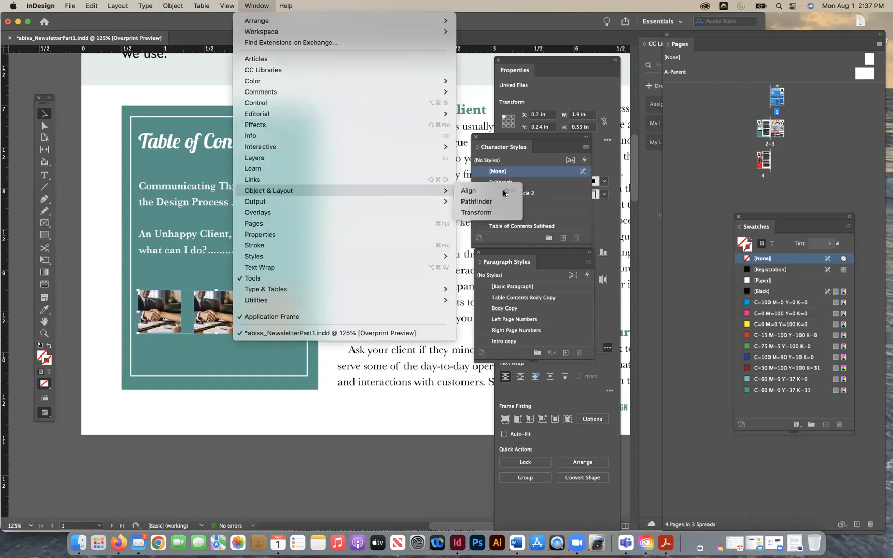
{"action": "left_click_drag", "start_coordinate": [621, 347], "coordinate": [408, 206]}
{"action": "left_click", "coordinate": [444, 243]}
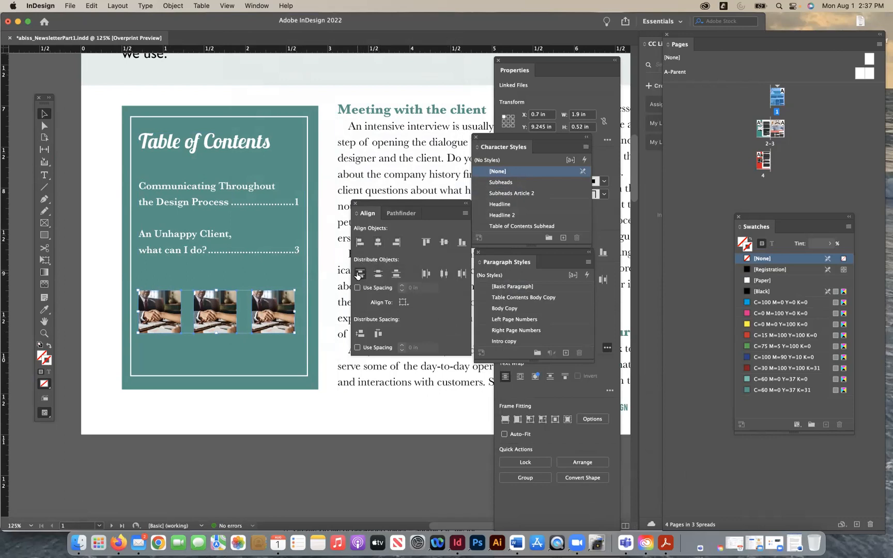
{"action": "left_click", "coordinate": [439, 277]}
- Nudge the photo row right to about X 0.73 in and lower the contents text frame's upper edge to Y 7.43 in
{"action": "key", "text": "Right"}
{"action": "key", "text": "Right"}
{"action": "left_click", "coordinate": [70, 318]}
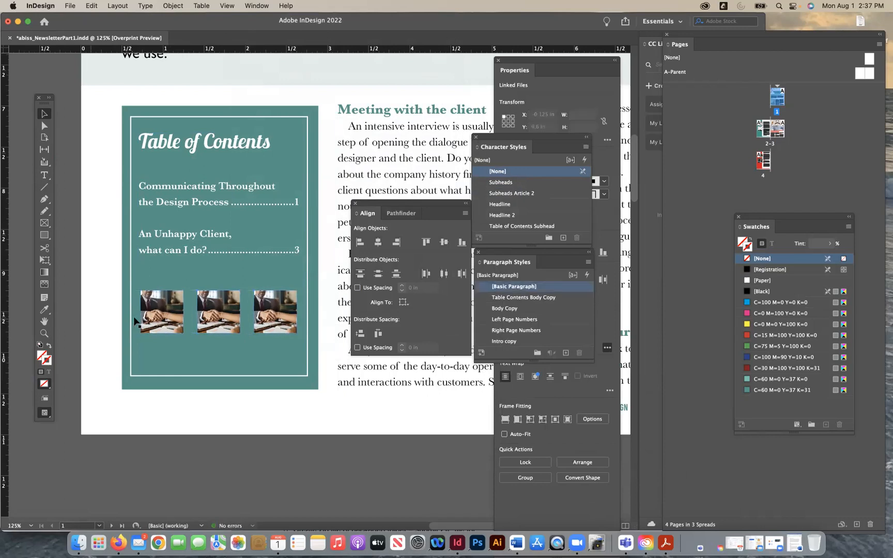
{"action": "left_click", "coordinate": [186, 212]}
{"action": "left_click_drag", "start_coordinate": [222, 141], "coordinate": [222, 141]}
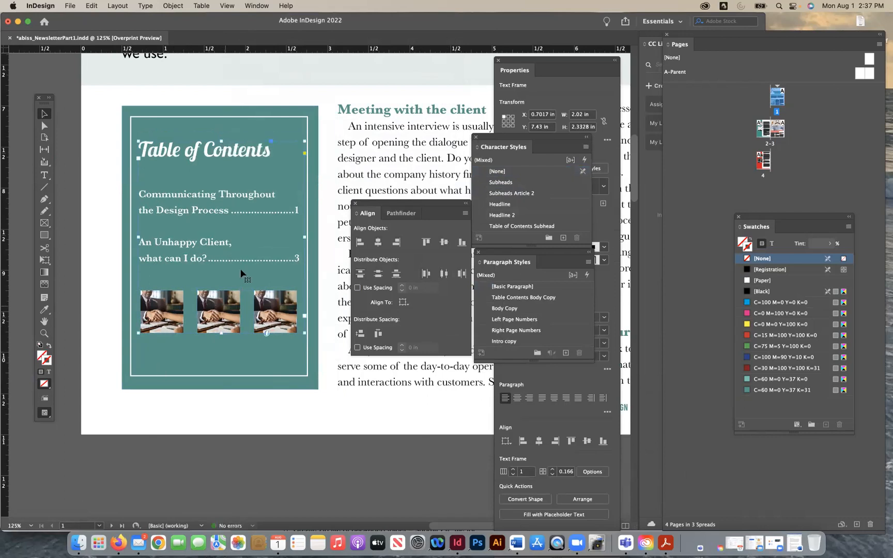
{"action": "key", "text": "super+d"}
{"action": "left_click", "coordinate": [343, 172]}
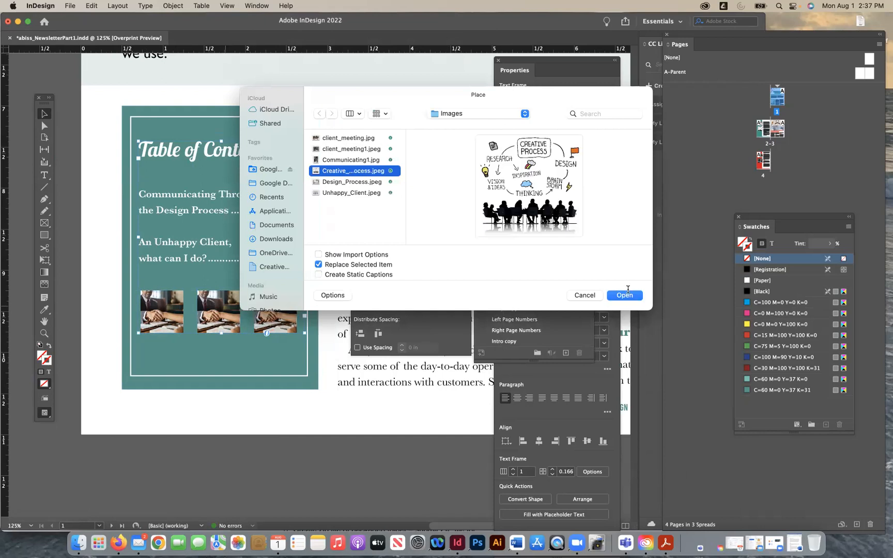
{"action": "key", "text": "Return"}
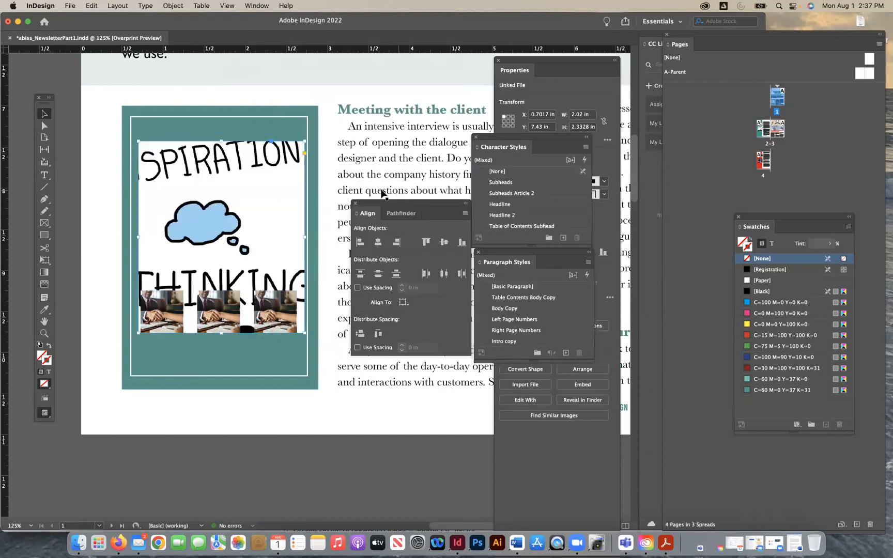
{"action": "key", "text": "super+z"}
{"action": "left_click", "coordinate": [86, 313]}
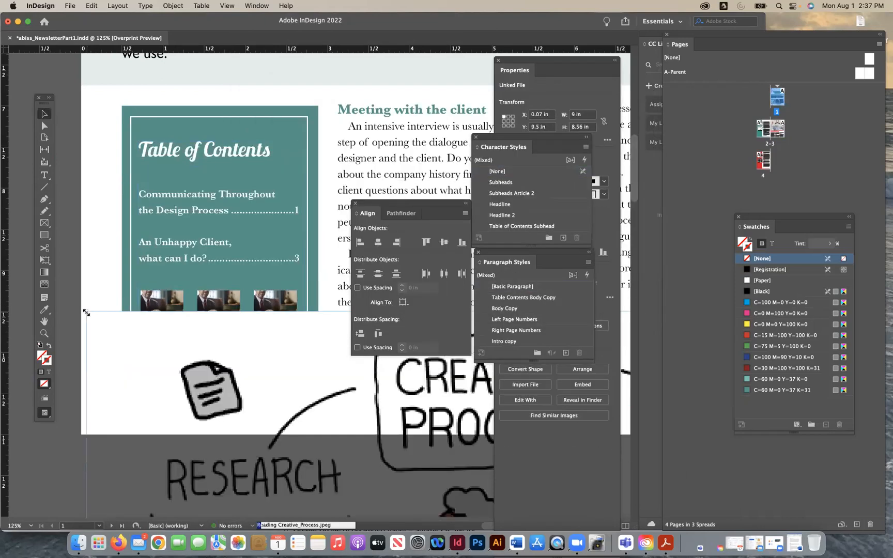
{"action": "key", "text": "super+z"}
{"action": "key", "text": "Escape"}
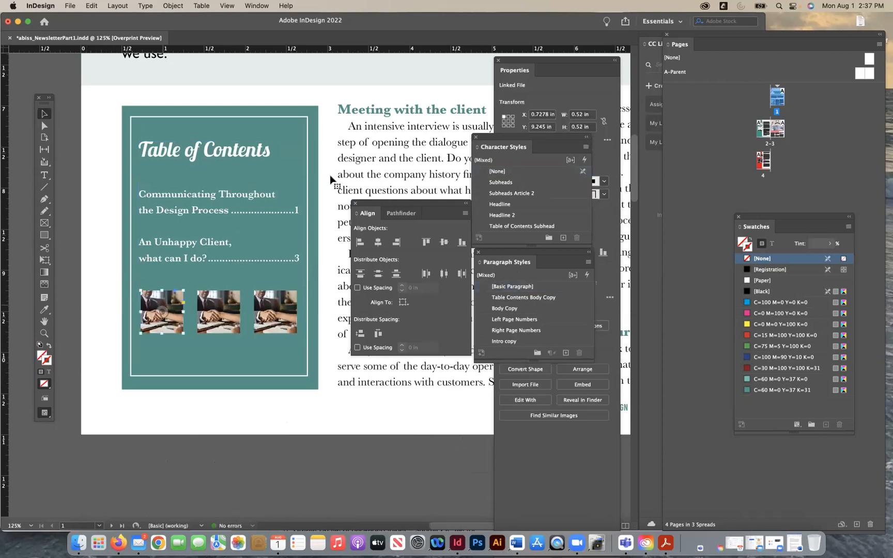
- Replace the first small photo with Creative_Process.jpeg and fill its frame proportionally
{"action": "key", "text": "super+d"}
{"action": "left_click", "coordinate": [348, 172]}
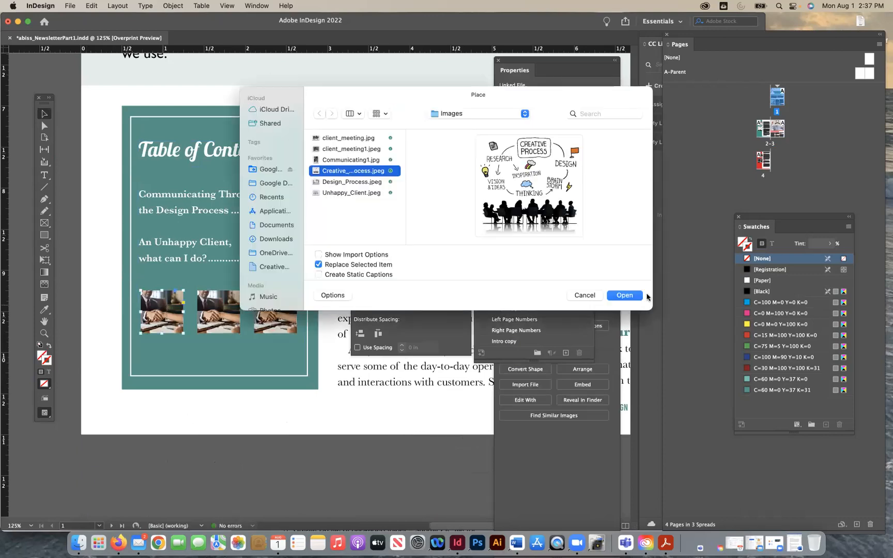
{"action": "key", "text": "Return"}
{"action": "left_click", "coordinate": [164, 5]}
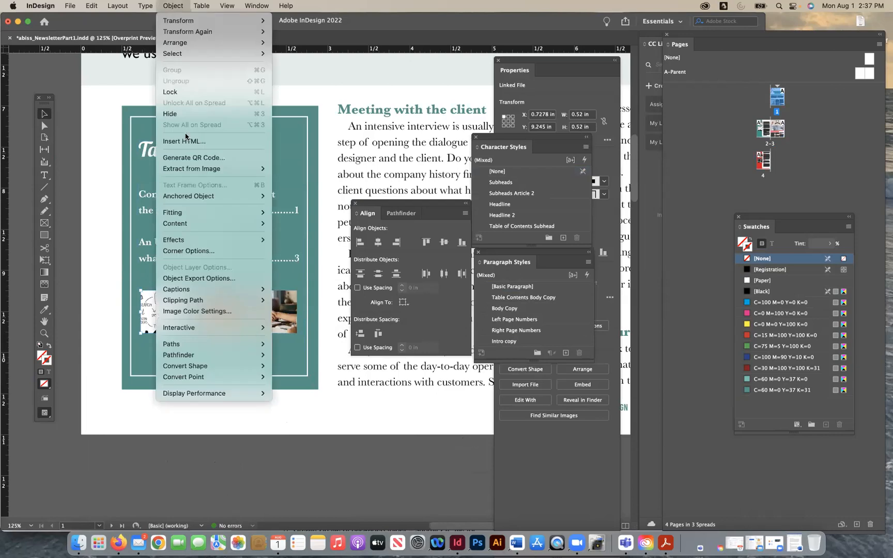
{"action": "mouse_move", "coordinate": [172, 213]}
{"action": "left_click", "coordinate": [303, 214]}
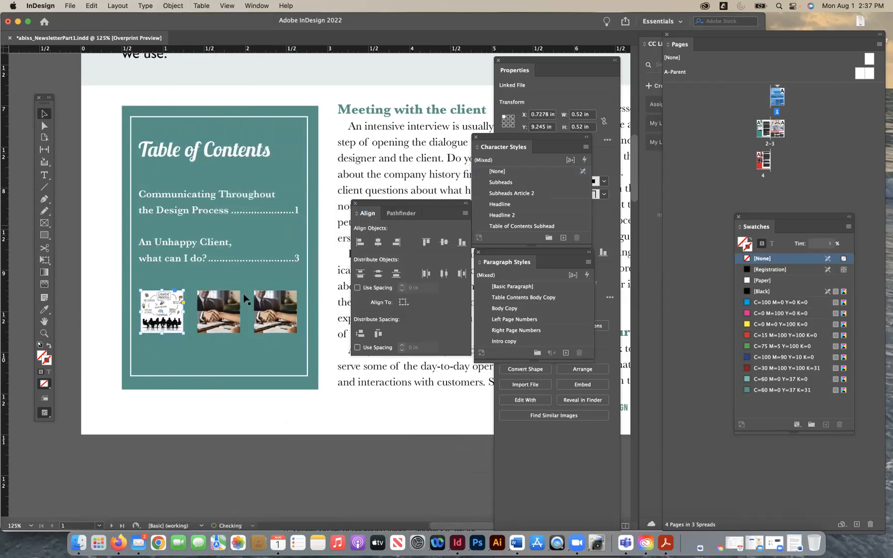
- Replace the middle small photo with Design_Process.jpeg and fill its frame proportionally
{"action": "left_click", "coordinate": [235, 323]}
{"action": "key", "text": "super+d"}
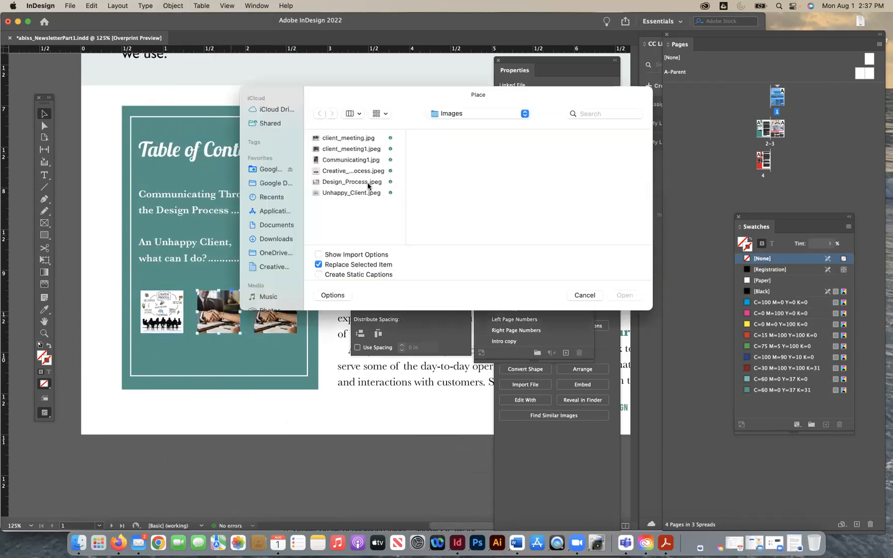
{"action": "left_click", "coordinate": [350, 160]}
{"action": "left_click", "coordinate": [351, 171]}
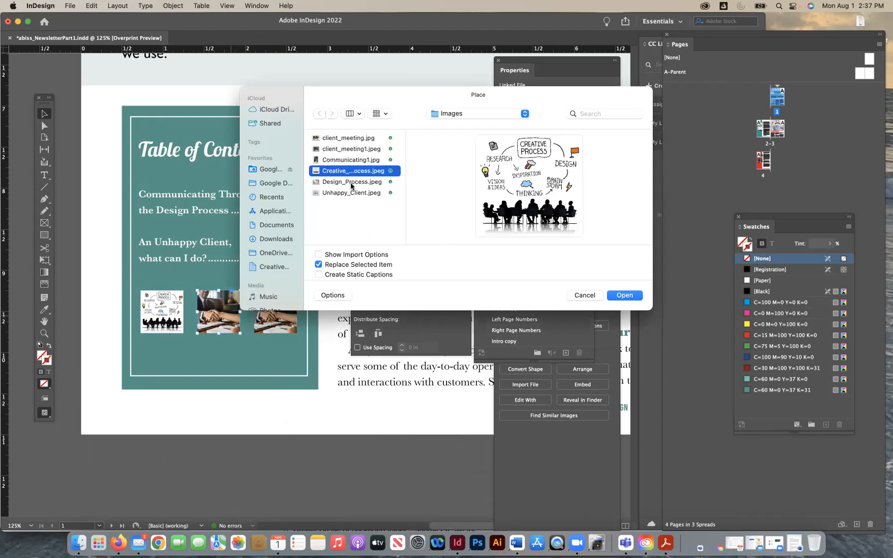
{"action": "left_click", "coordinate": [351, 182]}
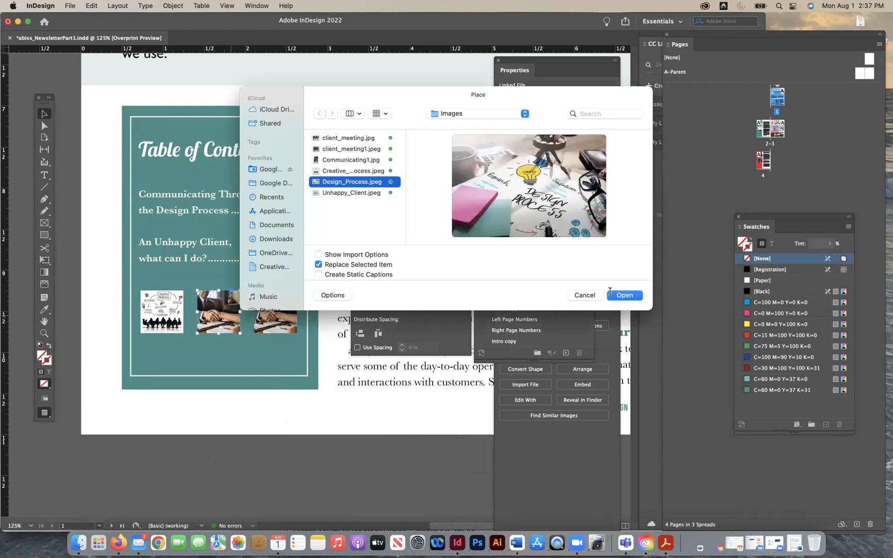
{"action": "left_click", "coordinate": [611, 294]}
{"action": "left_click", "coordinate": [173, 6]}
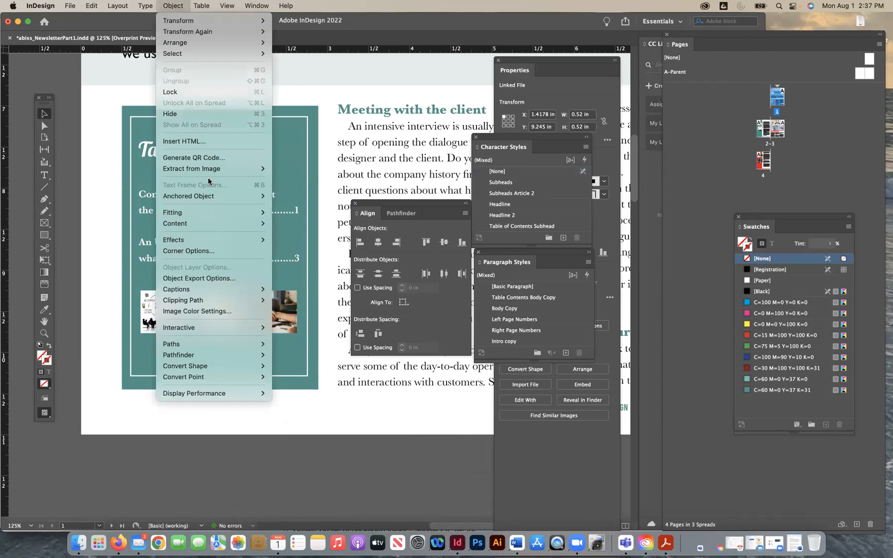
{"action": "mouse_move", "coordinate": [223, 212]}
{"action": "left_click", "coordinate": [292, 213]}
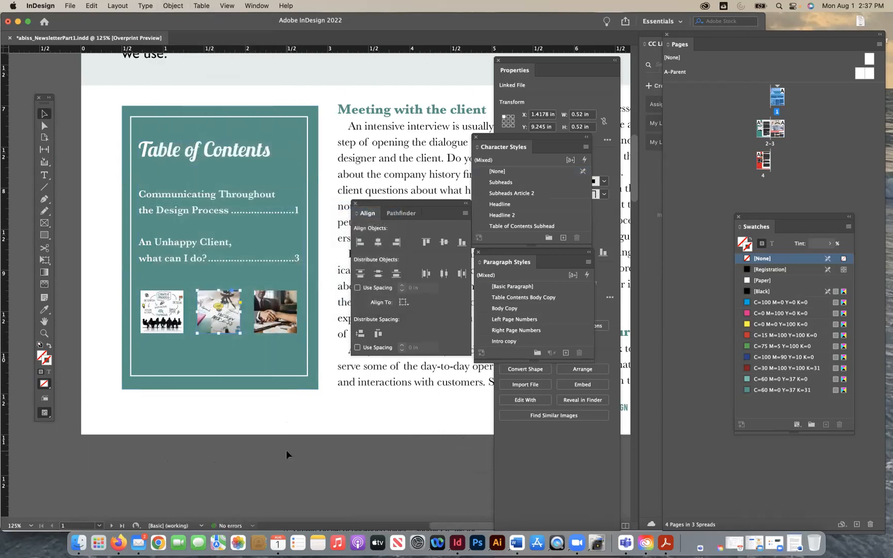
{"action": "left_click", "coordinate": [288, 455]}
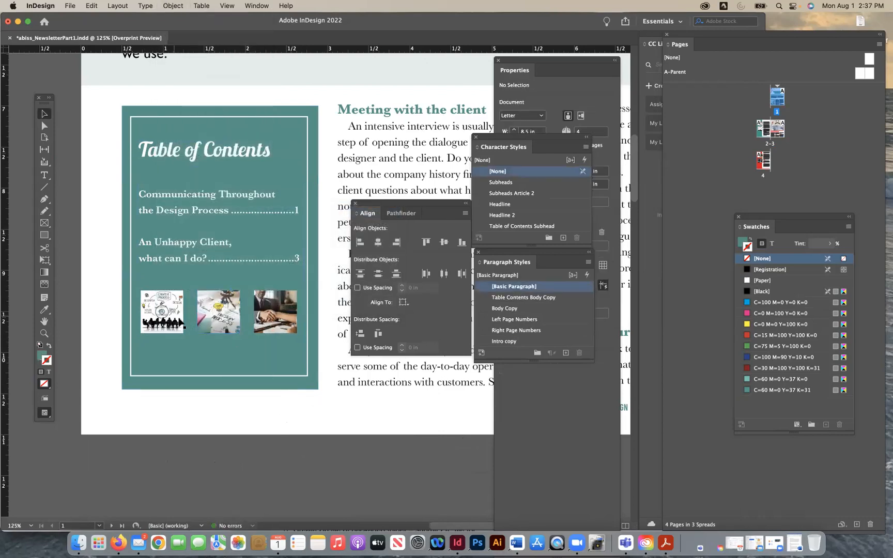
- Nudge the row of three small photos in the Table of Contents box down to about Y 9.33 in
{"action": "left_click", "coordinate": [179, 323]}
{"action": "left_click", "coordinate": [217, 324], "text": "shift"}
{"action": "left_click", "coordinate": [265, 326], "text": "shift"}
{"action": "key", "text": "Down"}
{"action": "key", "text": "Down"}
{"action": "key", "text": "Down"}
{"action": "key", "text": "Down"}
{"action": "key", "text": "Down"}
{"action": "key", "text": "Down"}
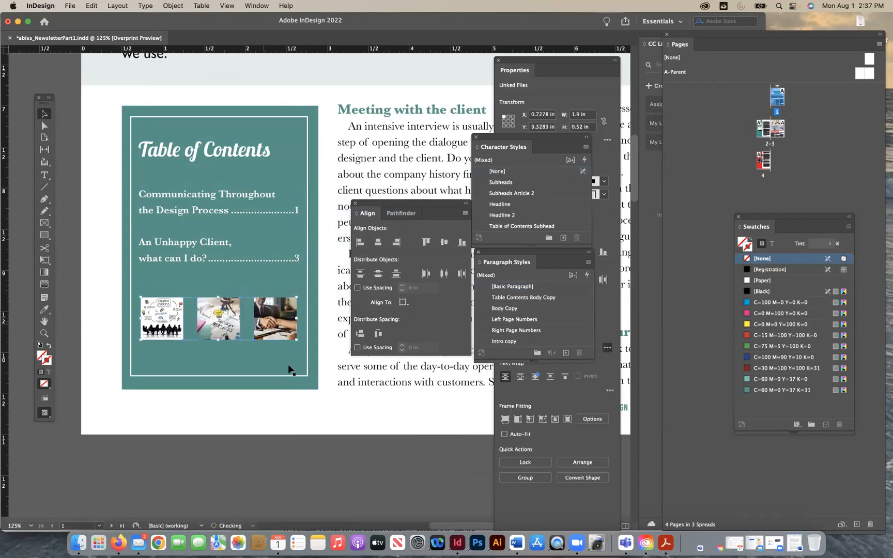
{"action": "left_click", "coordinate": [326, 478]}
- Reset the Essentials workspace to its default arrangement and save the newsletter document
{"action": "key", "text": "super+minus"}
{"action": "key", "text": "super+minus"}
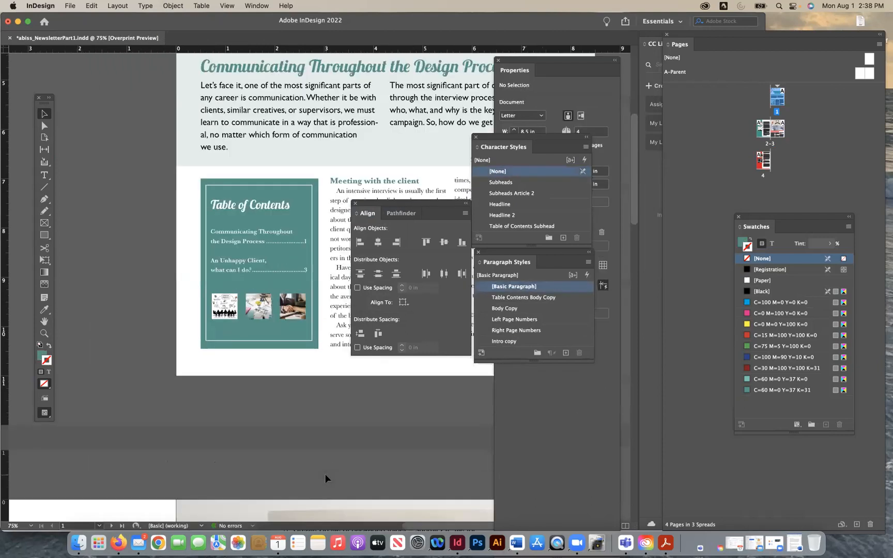
{"action": "scroll", "coordinate": [315, 370], "scroll_direction": "up", "scroll_amount": 5}
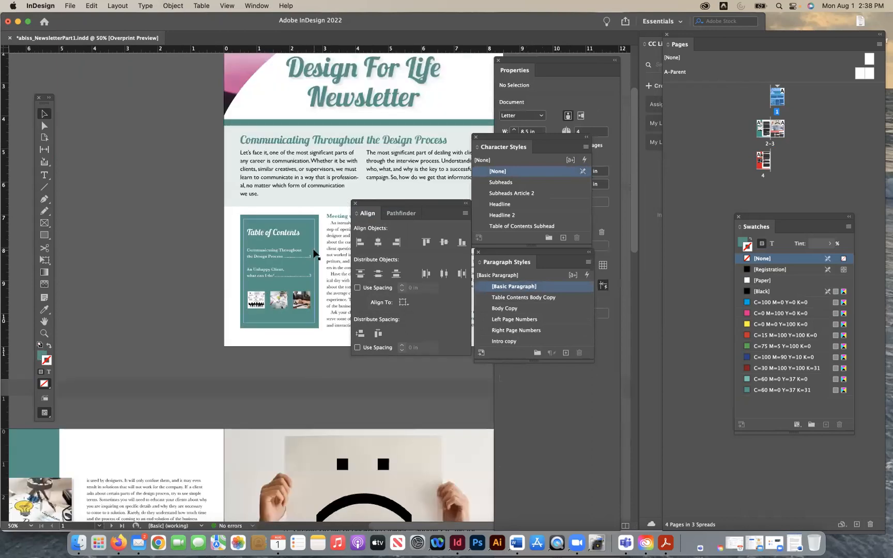
{"action": "key", "text": "super+minus"}
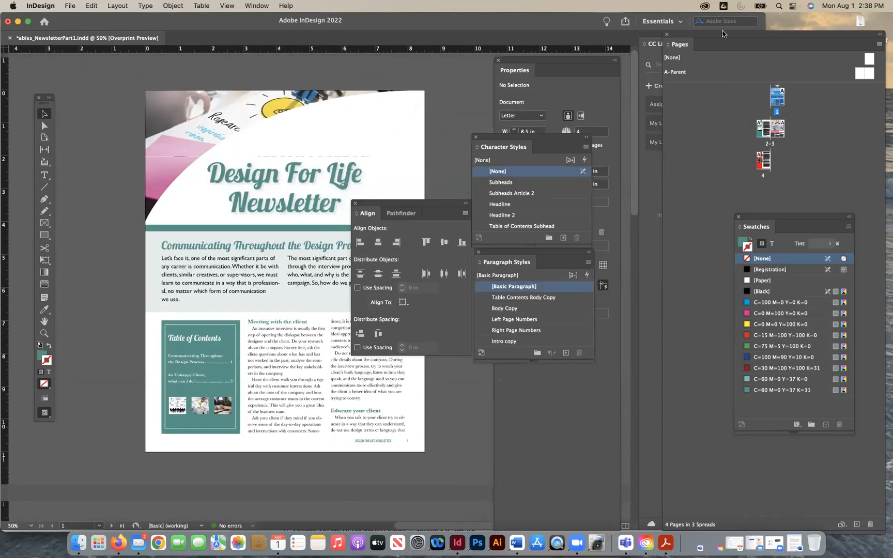
{"action": "left_click", "coordinate": [679, 24]}
{"action": "left_click", "coordinate": [669, 125]}
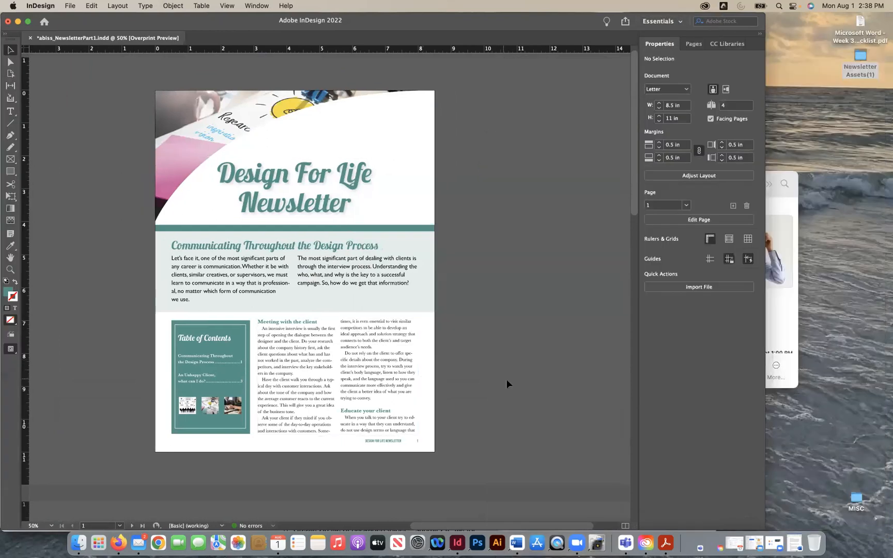
{"action": "key", "text": "super+s"}
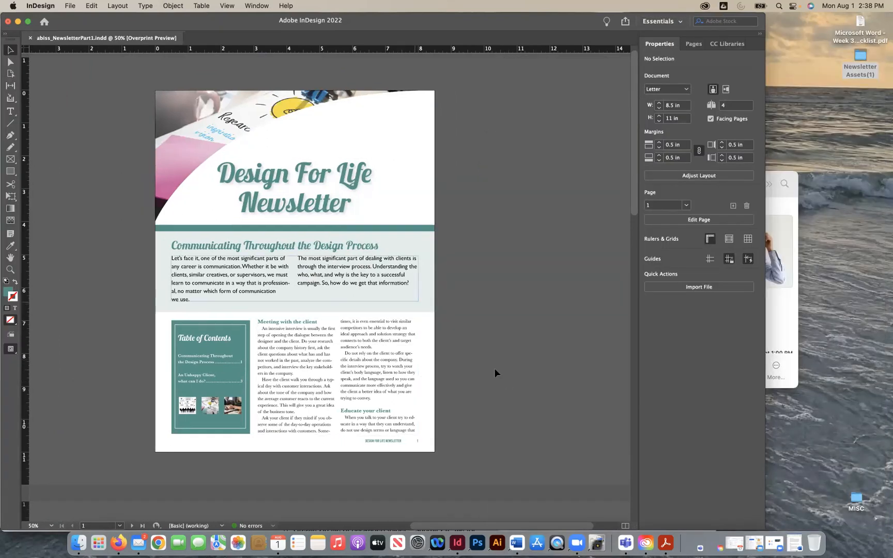
- Review the layout, images and text flow of the newsletter on pages 1 to 4
{"action": "scroll", "coordinate": [489, 331], "scroll_direction": "down", "scroll_amount": 1}
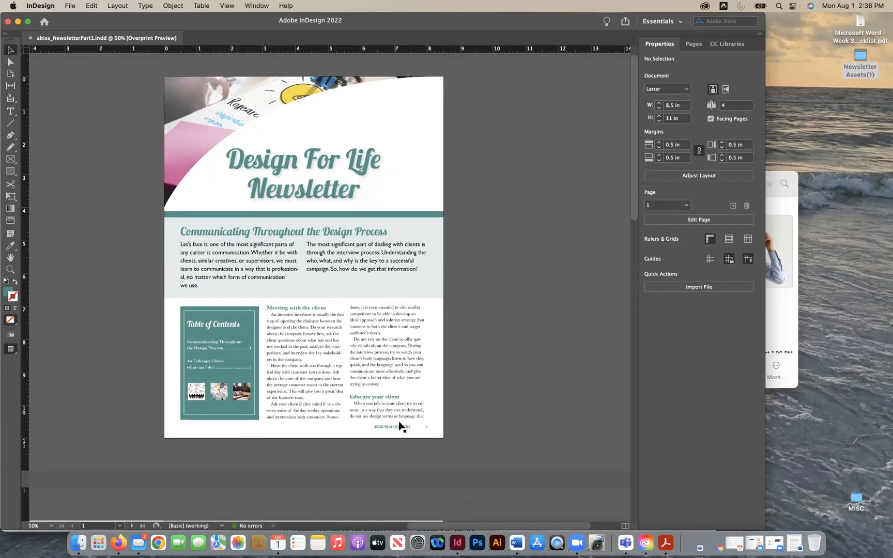
{"action": "scroll", "coordinate": [402, 448], "scroll_direction": "left", "scroll_amount": 1}
{"action": "scroll", "coordinate": [402, 445], "scroll_direction": "down", "scroll_amount": 5}
{"action": "scroll", "coordinate": [402, 445], "scroll_direction": "left", "scroll_amount": 2}
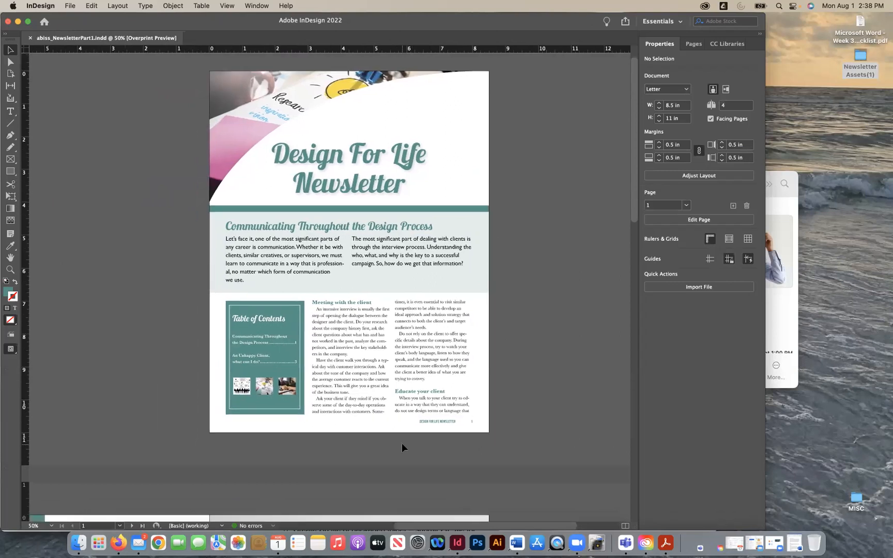
{"action": "scroll", "coordinate": [402, 446], "scroll_direction": "down", "scroll_amount": 3}
{"action": "scroll", "coordinate": [402, 446], "scroll_direction": "left", "scroll_amount": 1}
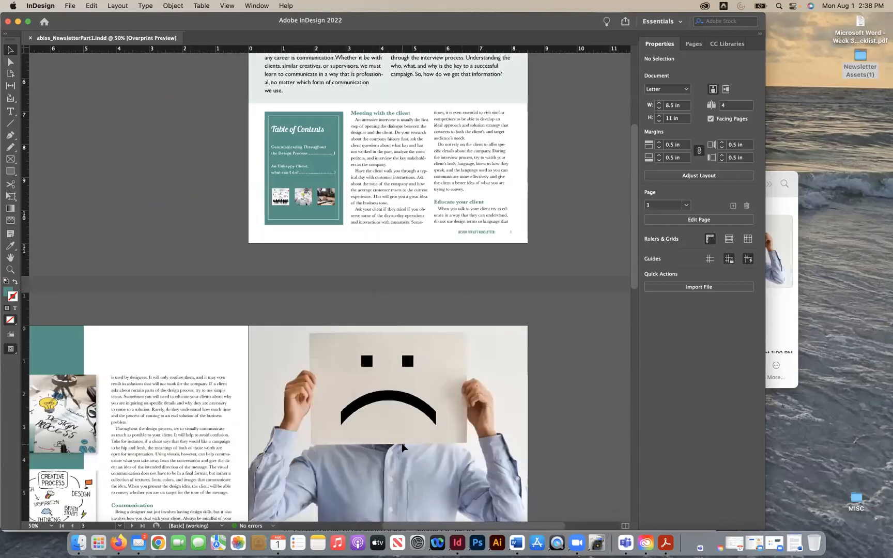
{"action": "scroll", "coordinate": [402, 443], "scroll_direction": "down", "scroll_amount": 6}
{"action": "scroll", "coordinate": [402, 443], "scroll_direction": "left", "scroll_amount": 2}
{"action": "scroll", "coordinate": [402, 448], "scroll_direction": "down", "scroll_amount": 2}
{"action": "scroll", "coordinate": [402, 448], "scroll_direction": "left", "scroll_amount": 1}
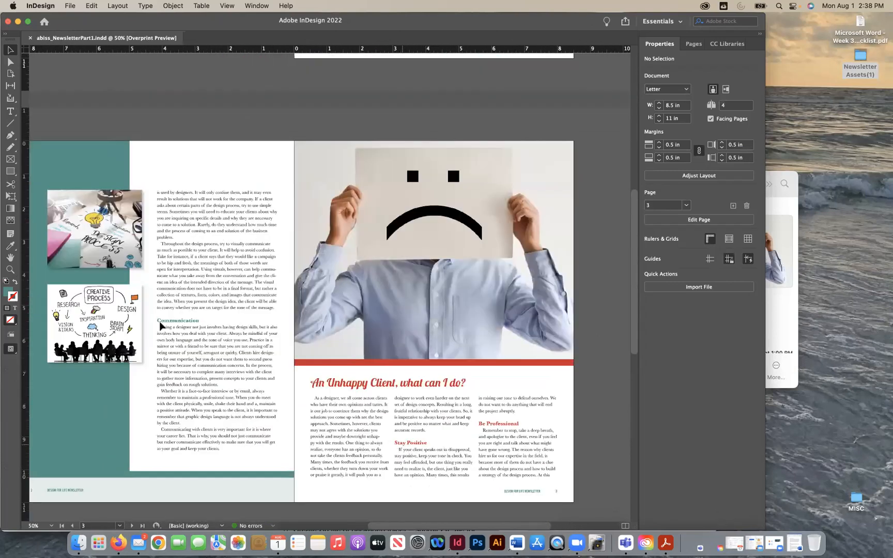
{"action": "scroll", "coordinate": [160, 321], "scroll_direction": "down", "scroll_amount": 1}
{"action": "scroll", "coordinate": [209, 361], "scroll_direction": "down", "scroll_amount": 1}
{"action": "scroll", "coordinate": [210, 361], "scroll_direction": "left", "scroll_amount": 1}
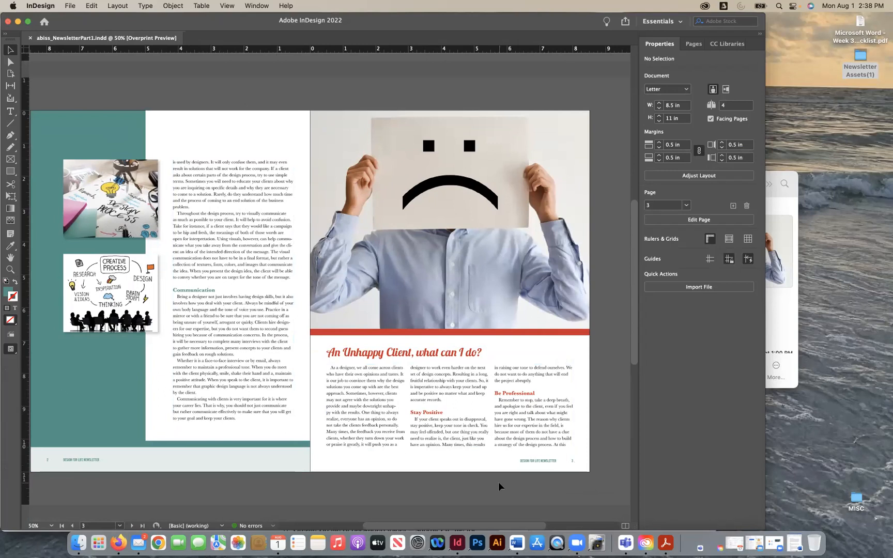
{"action": "scroll", "coordinate": [498, 482], "scroll_direction": "down", "scroll_amount": 1}
{"action": "scroll", "coordinate": [499, 482], "scroll_direction": "left", "scroll_amount": 3}
{"action": "scroll", "coordinate": [499, 481], "scroll_direction": "down", "scroll_amount": 10}
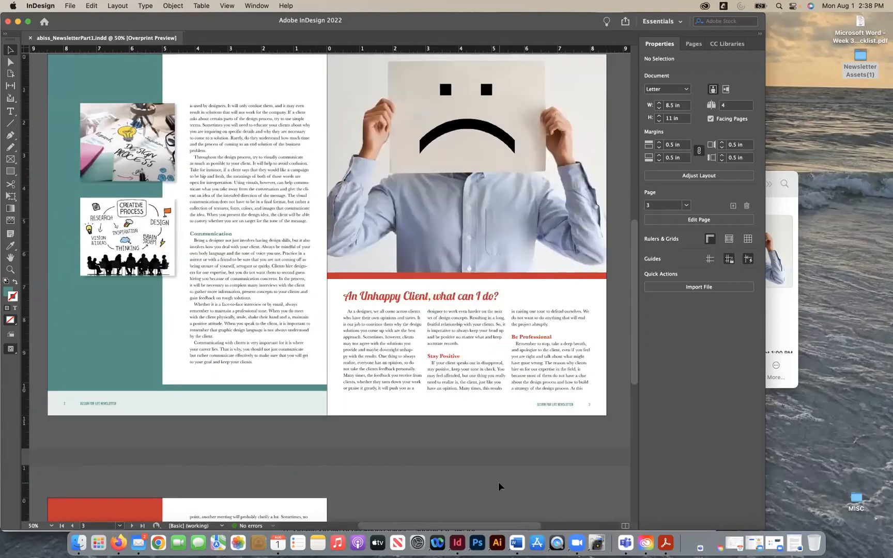
{"action": "scroll", "coordinate": [498, 482], "scroll_direction": "down", "scroll_amount": 11}
{"action": "scroll", "coordinate": [498, 482], "scroll_direction": "left", "scroll_amount": 2}
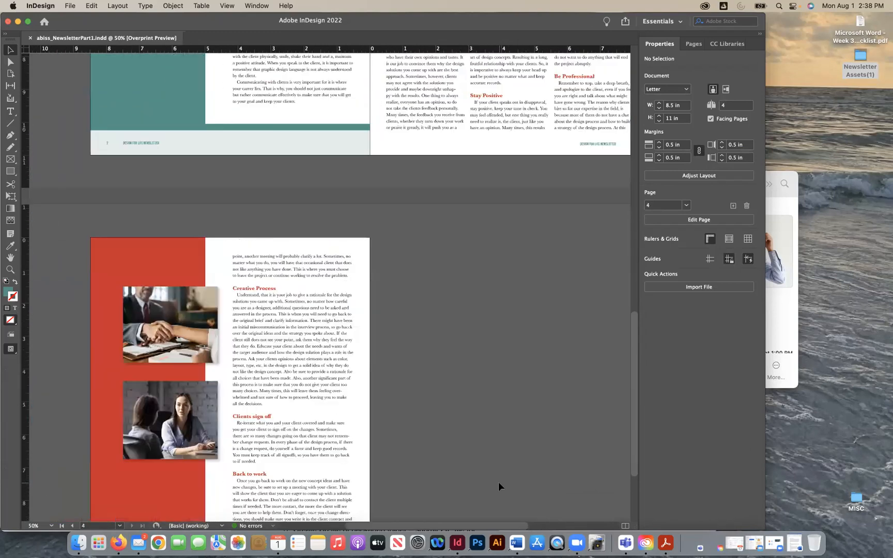
{"action": "scroll", "coordinate": [498, 481], "scroll_direction": "down", "scroll_amount": 2}
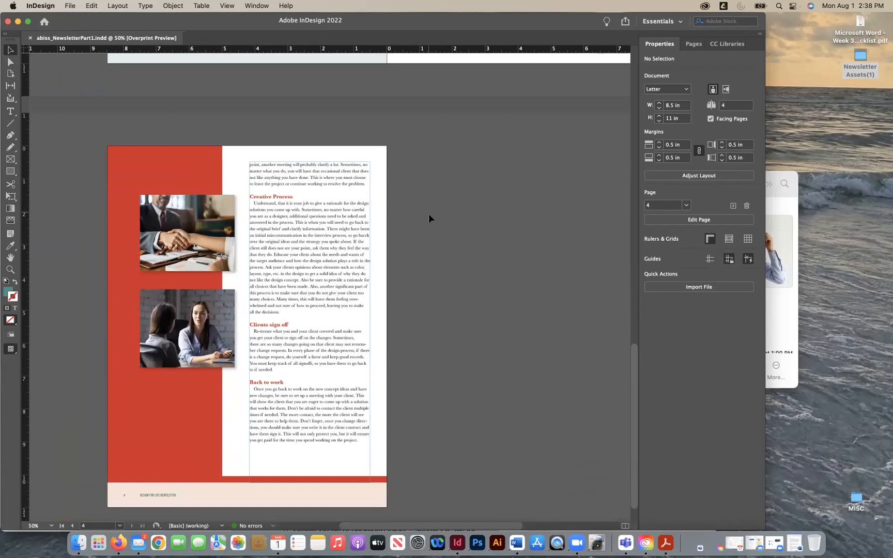
{"action": "scroll", "coordinate": [429, 214], "scroll_direction": "up", "scroll_amount": 10}
{"action": "scroll", "coordinate": [427, 213], "scroll_direction": "up", "scroll_amount": 10}
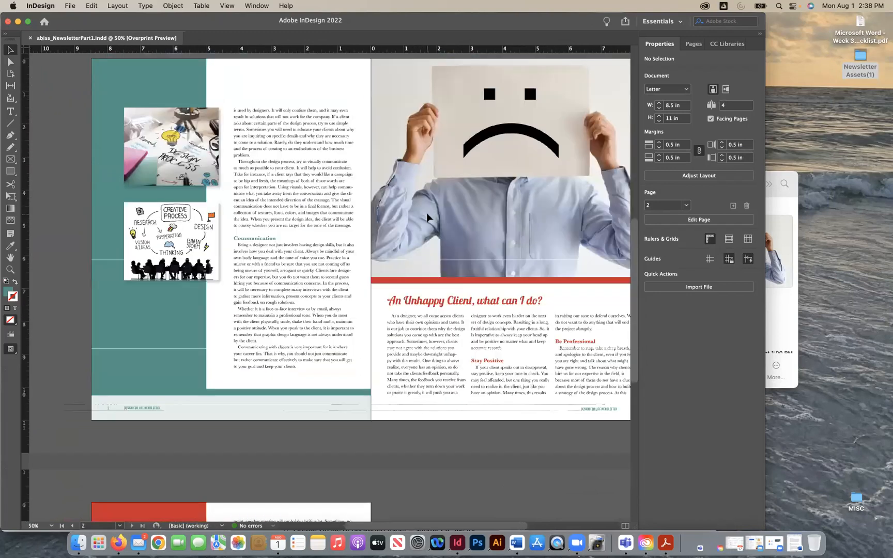
{"action": "scroll", "coordinate": [427, 217], "scroll_direction": "up", "scroll_amount": 3}
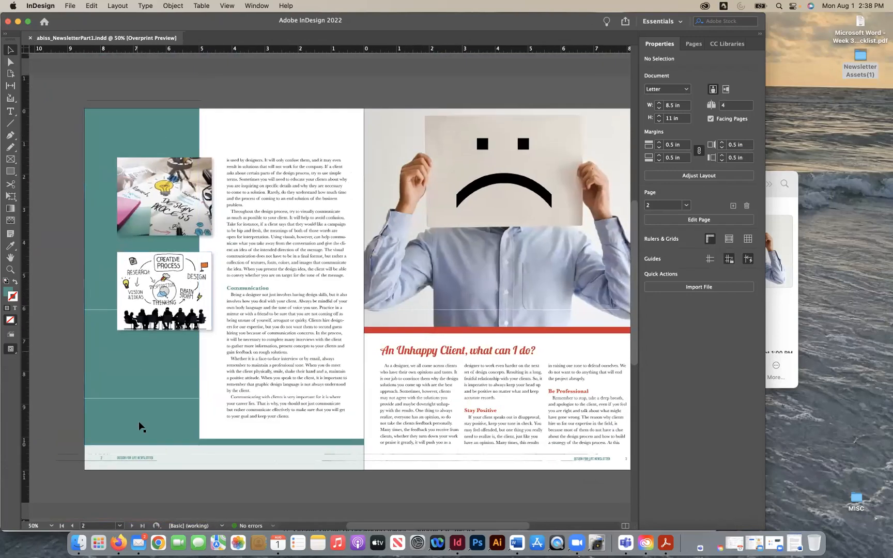
{"action": "scroll", "coordinate": [373, 478], "scroll_direction": "down", "scroll_amount": 20}
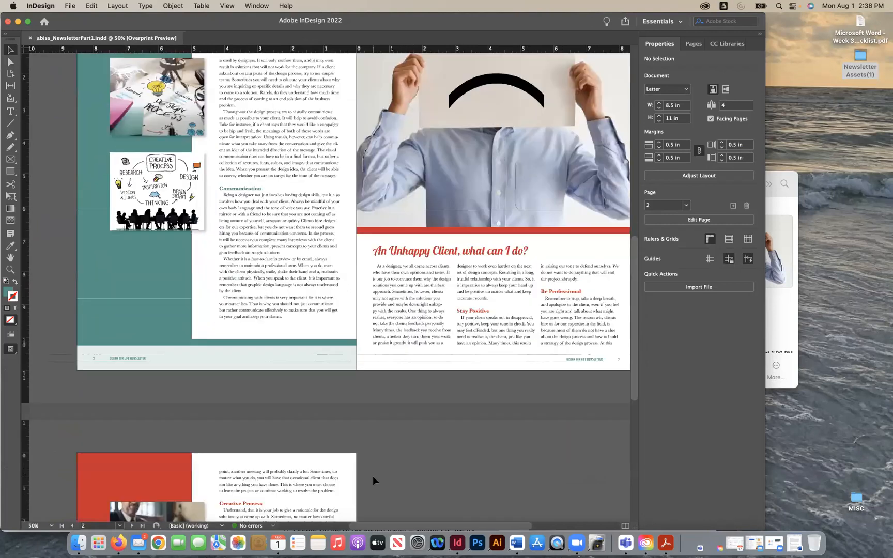
{"action": "scroll", "coordinate": [372, 480], "scroll_direction": "down", "scroll_amount": 4}
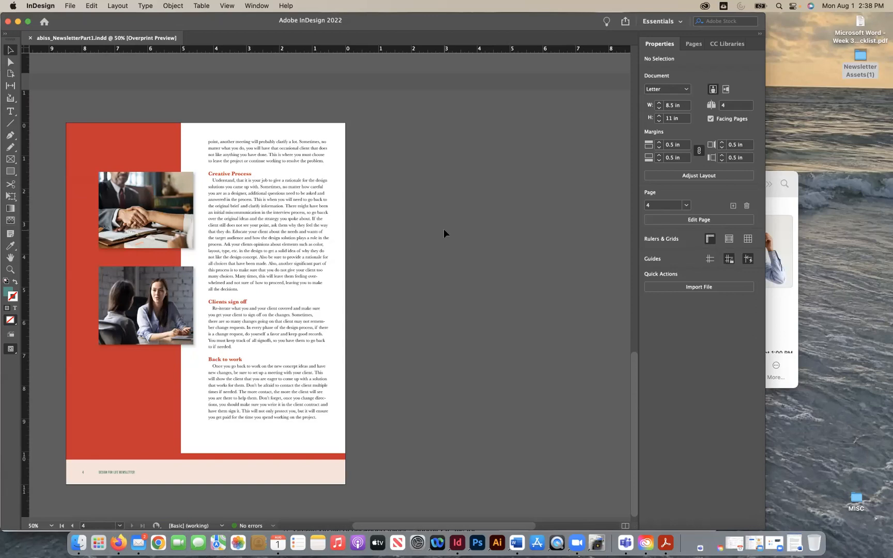
{"action": "scroll", "coordinate": [444, 227], "scroll_direction": "up", "scroll_amount": 20}
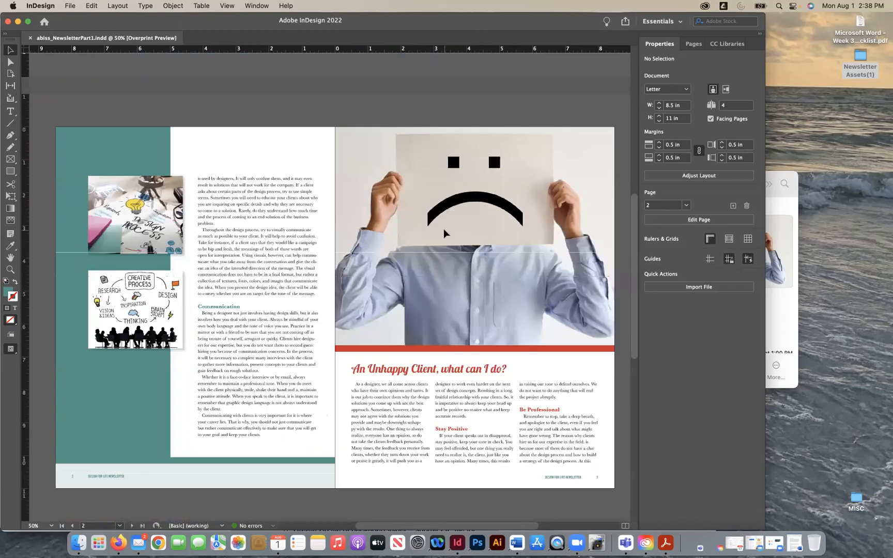
{"action": "scroll", "coordinate": [444, 228], "scroll_direction": "up", "scroll_amount": 5}
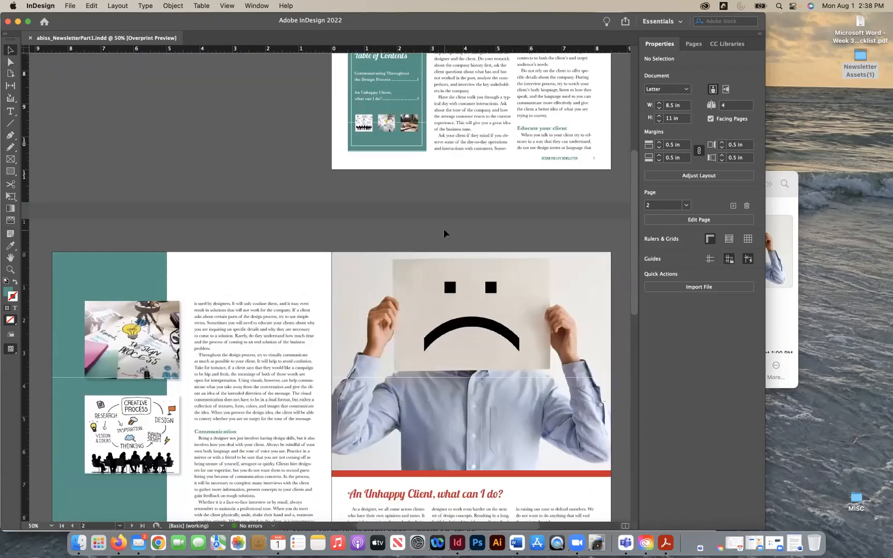
{"action": "scroll", "coordinate": [444, 228], "scroll_direction": "up", "scroll_amount": 9}
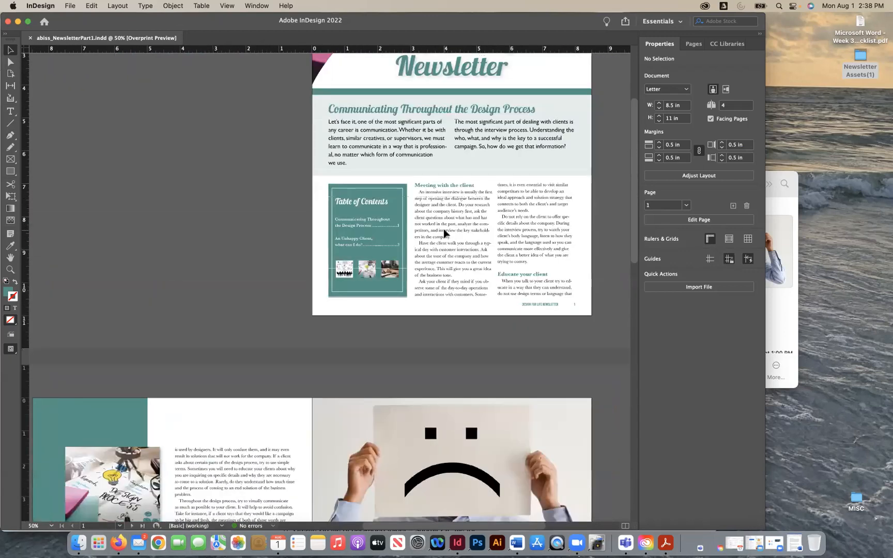
{"action": "scroll", "coordinate": [444, 228], "scroll_direction": "down", "scroll_amount": 15}
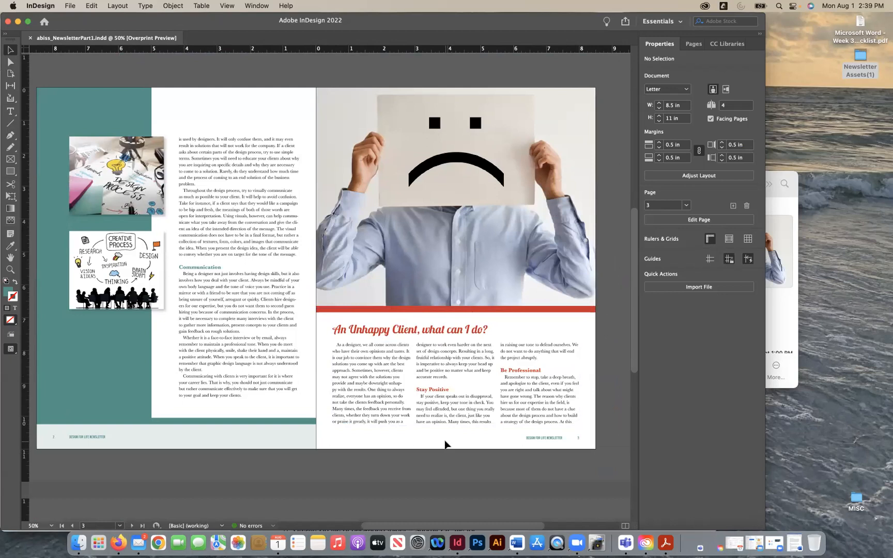
{"action": "scroll", "coordinate": [446, 445], "scroll_direction": "down", "scroll_amount": 5}
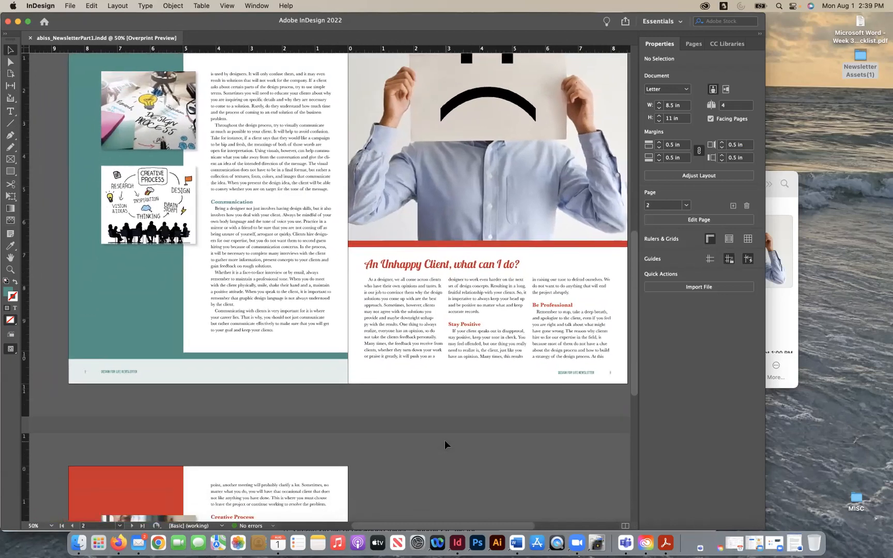
{"action": "scroll", "coordinate": [445, 443], "scroll_direction": "down", "scroll_amount": 10}
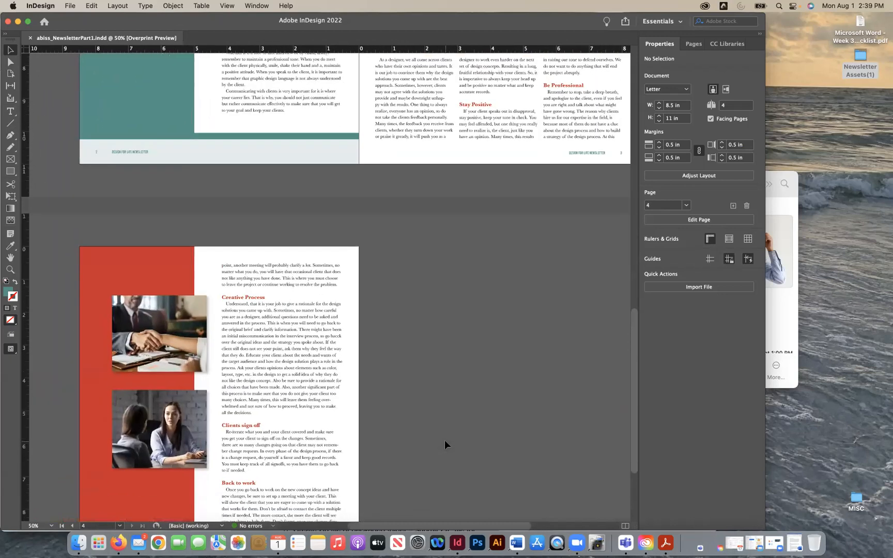
{"action": "scroll", "coordinate": [445, 442], "scroll_direction": "down", "scroll_amount": 5}
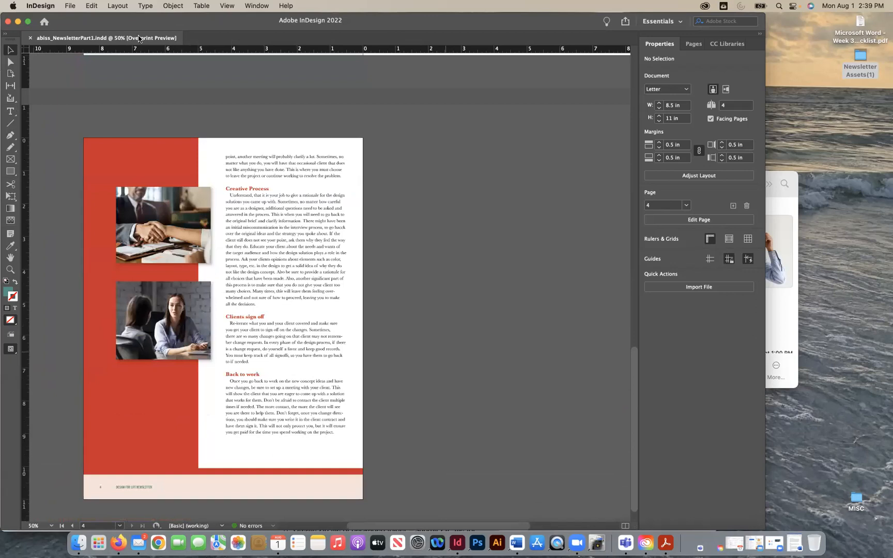
- Save the newsletter to the Desktop as an InDesign 2022 document named abiss_NewsletterPart2
{"action": "left_click", "coordinate": [64, 5]}
{"action": "left_click", "coordinate": [352, 97]}
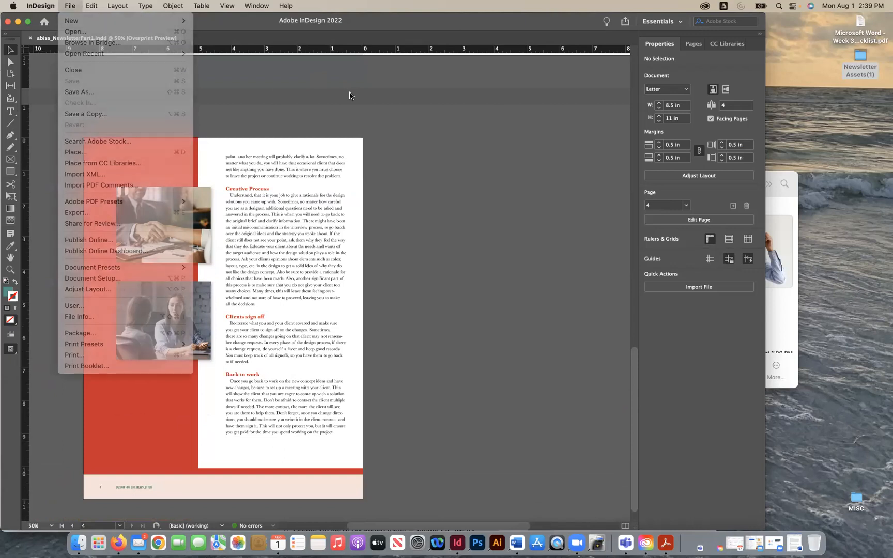
{"action": "mouse_move", "coordinate": [150, 16]}
{"action": "left_mouse_down"}
{"action": "mouse_move", "coordinate": [153, 58]}
{"action": "mouse_move", "coordinate": [150, 20]}
{"action": "left_mouse_up"}
{"action": "left_click", "coordinate": [70, 5]}
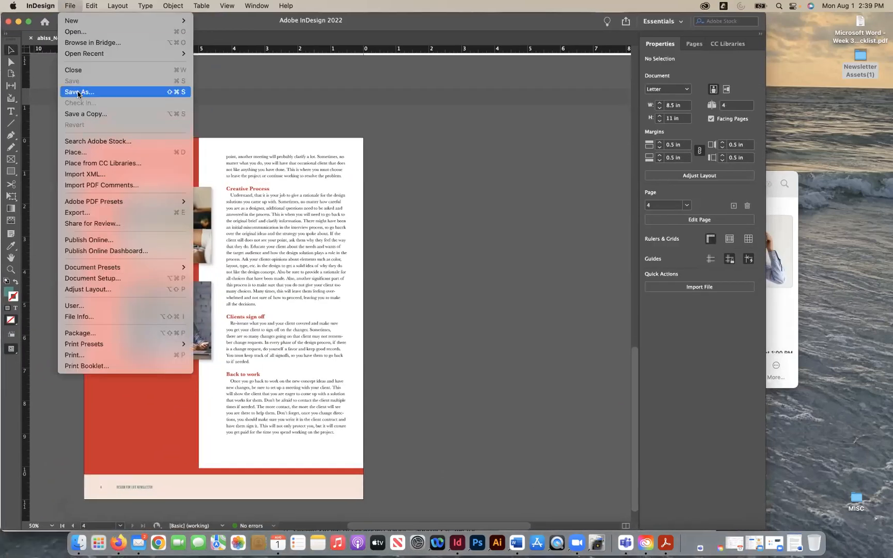
{"action": "left_click", "coordinate": [78, 92]}
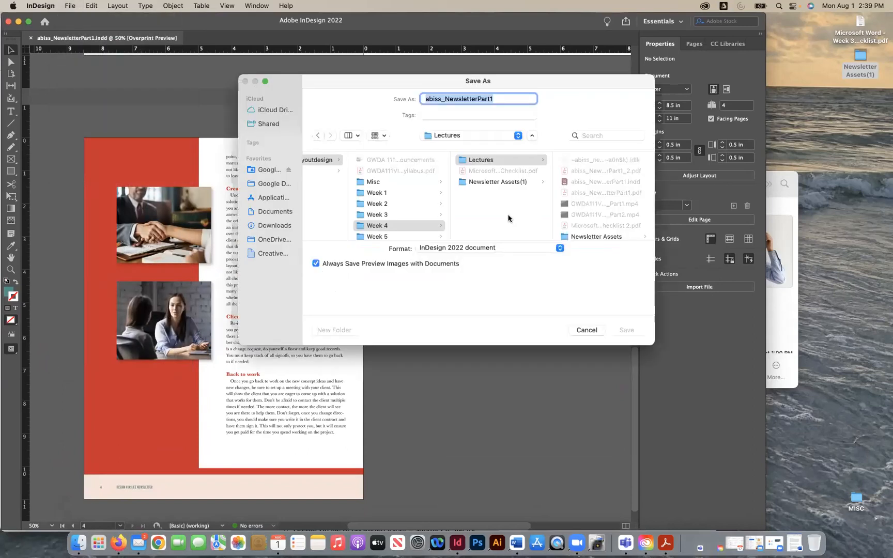
{"action": "left_click", "coordinate": [492, 100]}
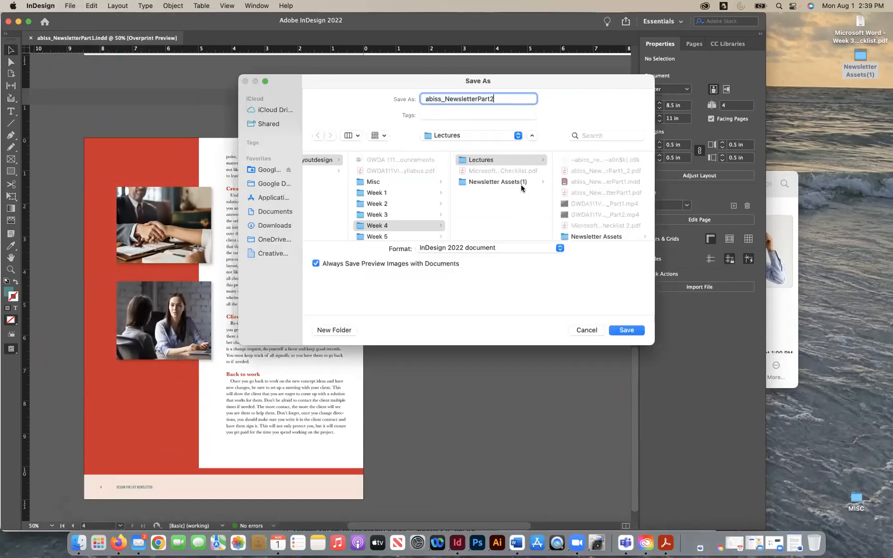
{"action": "left_click", "coordinate": [622, 330]}
{"action": "left_click", "coordinate": [474, 135]}
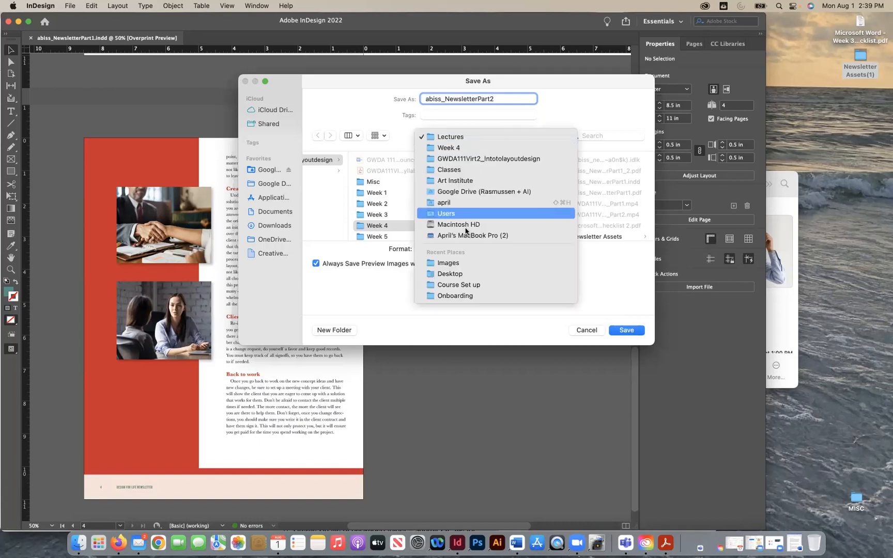
{"action": "left_click", "coordinate": [468, 270]}
{"action": "left_click", "coordinate": [627, 331]}
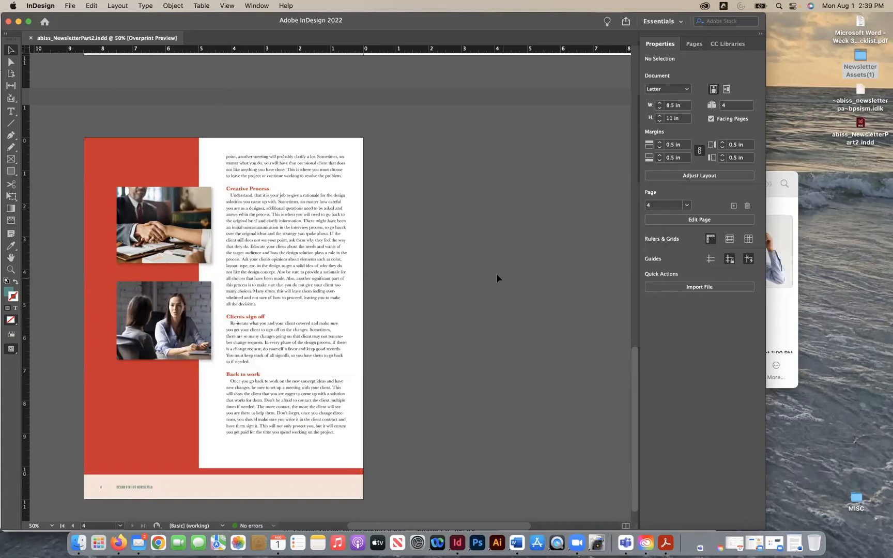
- Open the Package check for the document and inspect its fonts, links and images, print settings and external plug-ins
{"action": "left_click", "coordinate": [69, 6]}
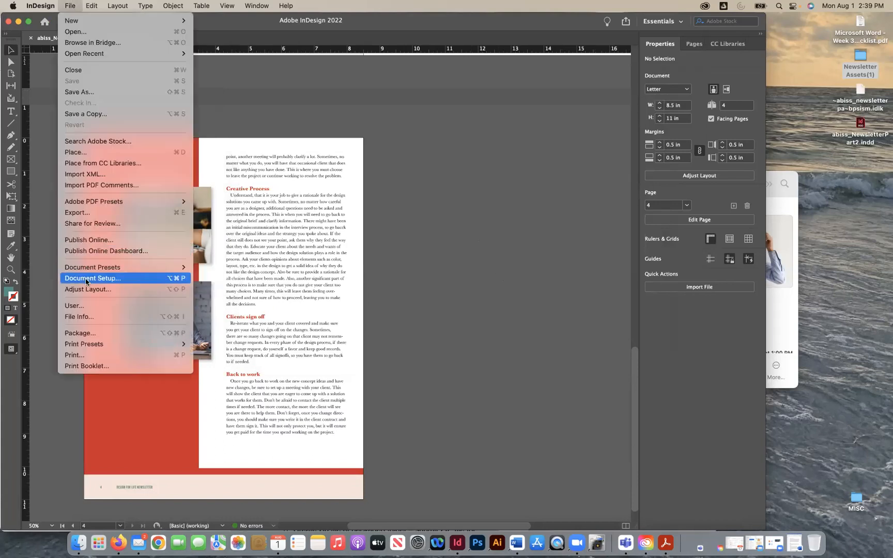
{"action": "left_click", "coordinate": [94, 331]}
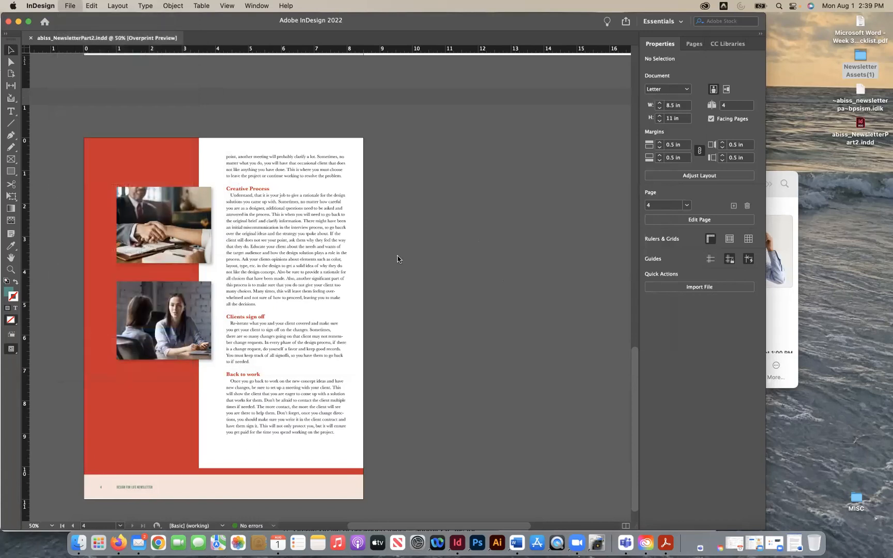
{"action": "left_click", "coordinate": [155, 164]}
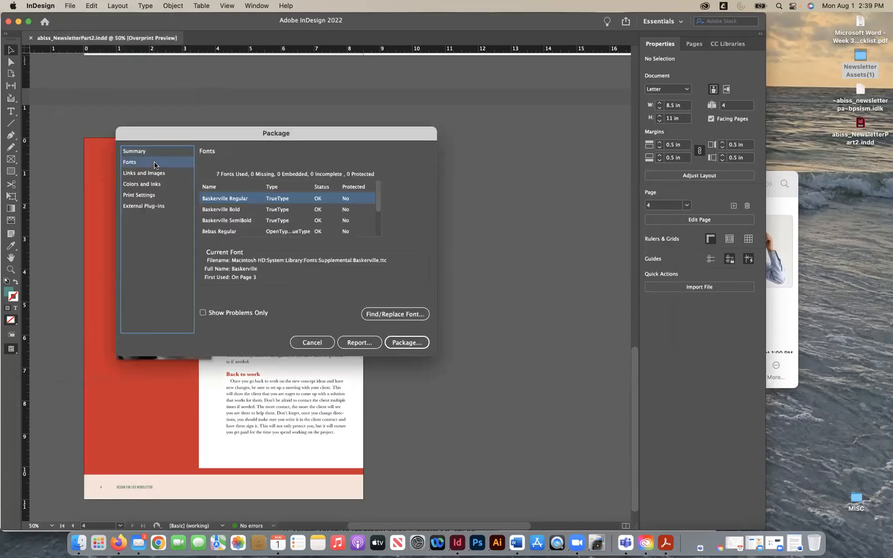
{"action": "left_click", "coordinate": [153, 175]}
{"action": "left_click", "coordinate": [152, 196]}
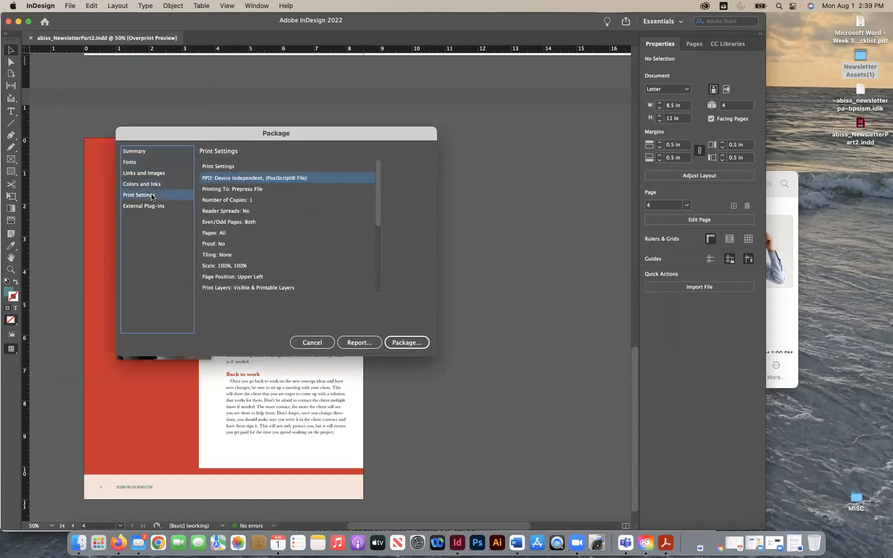
{"action": "left_click", "coordinate": [152, 208]}
- Package the newsletter to the Desktop with fonts, linked graphics and IDML, plus a PDF using the [High Quality Print] preset
{"action": "left_click", "coordinate": [418, 345]}
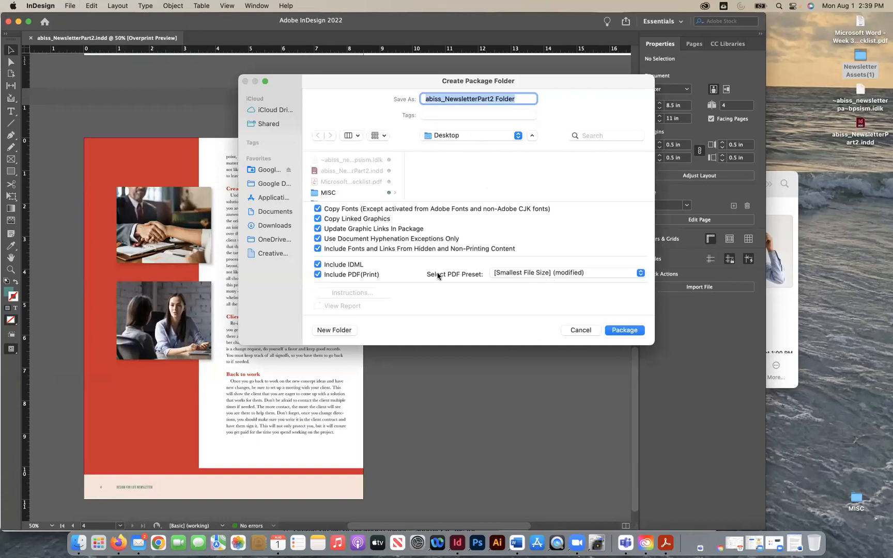
{"action": "left_click", "coordinate": [516, 275]}
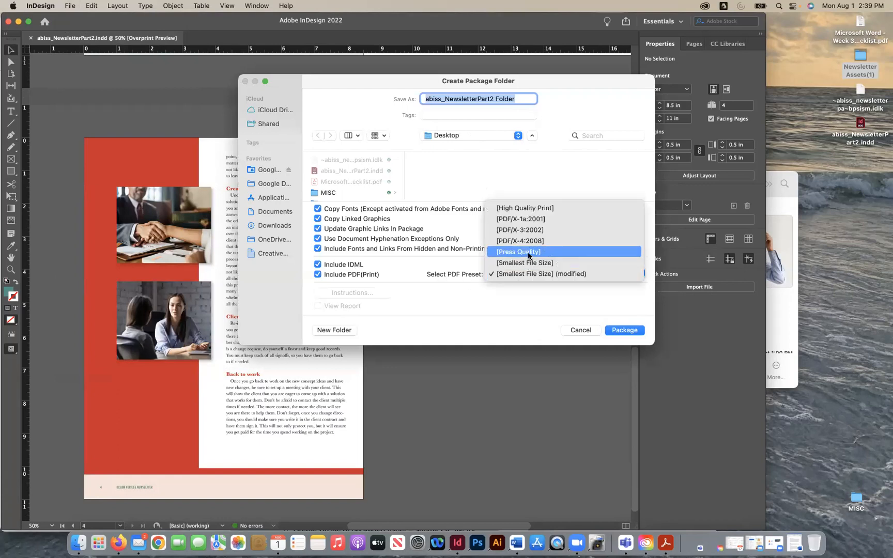
{"action": "left_click", "coordinate": [519, 209]}
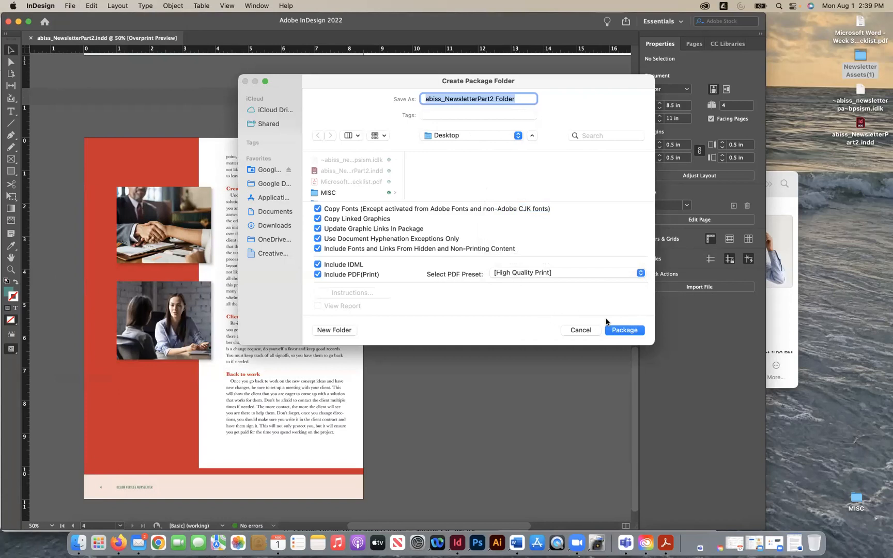
{"action": "left_click", "coordinate": [615, 335]}
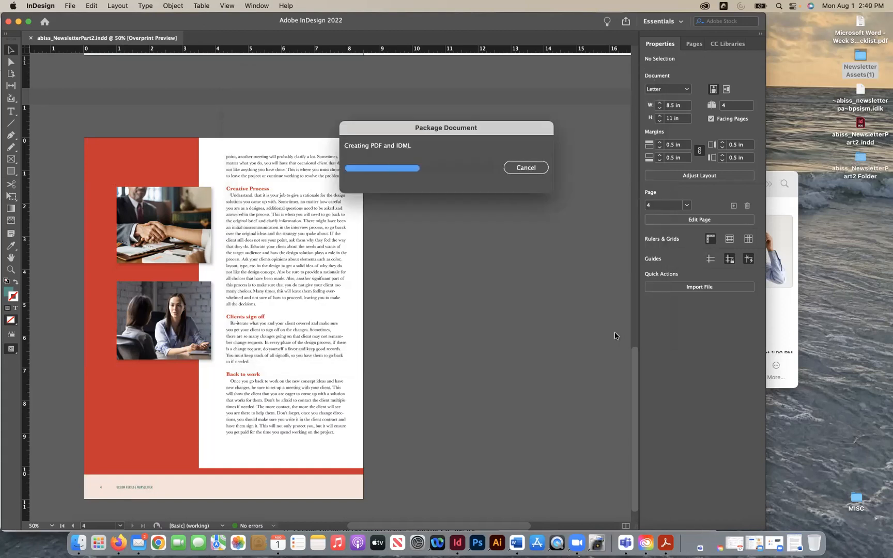
- Close the Articles folder window and minimize the InDesign and Firefox windows to clear the desktop
{"action": "left_click", "coordinate": [785, 296]}
{"action": "left_click", "coordinate": [353, 184]}
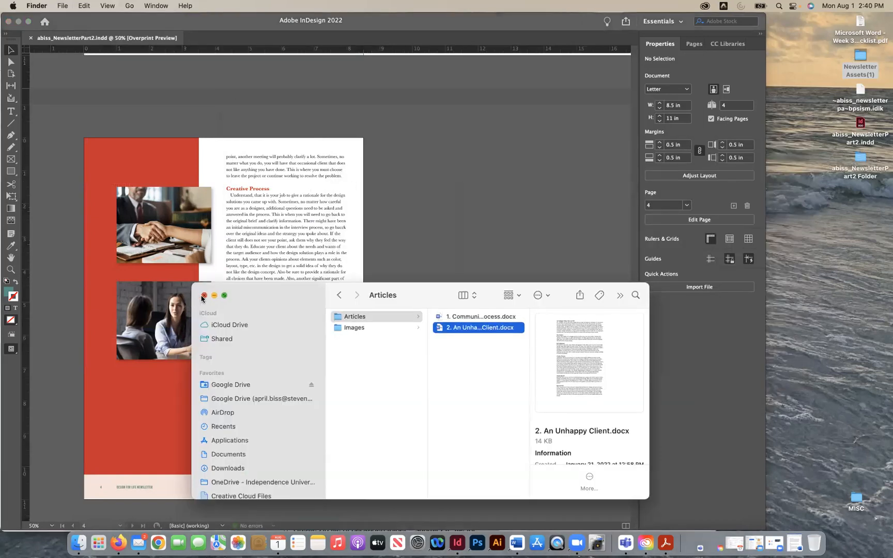
{"action": "left_click", "coordinate": [203, 295]}
{"action": "left_click_drag", "start_coordinate": [52, 62], "coordinate": [237, 92]}
{"action": "left_click", "coordinate": [157, 88]}
{"action": "left_click", "coordinate": [271, 105]}
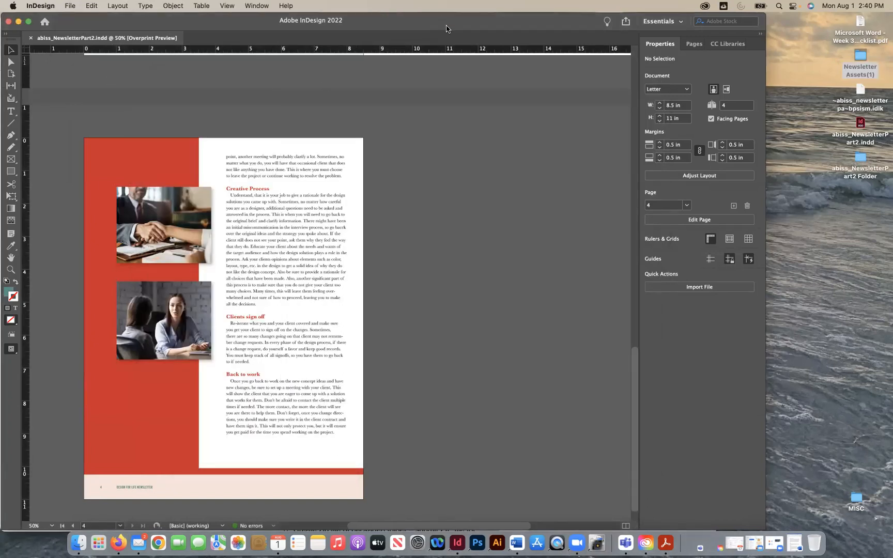
{"action": "left_click", "coordinate": [19, 23]}
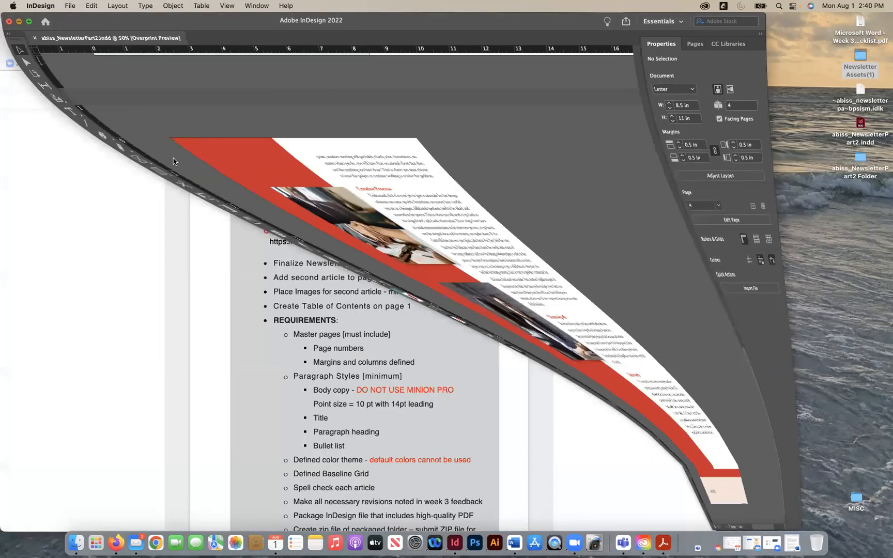
{"action": "left_click", "coordinate": [19, 25]}
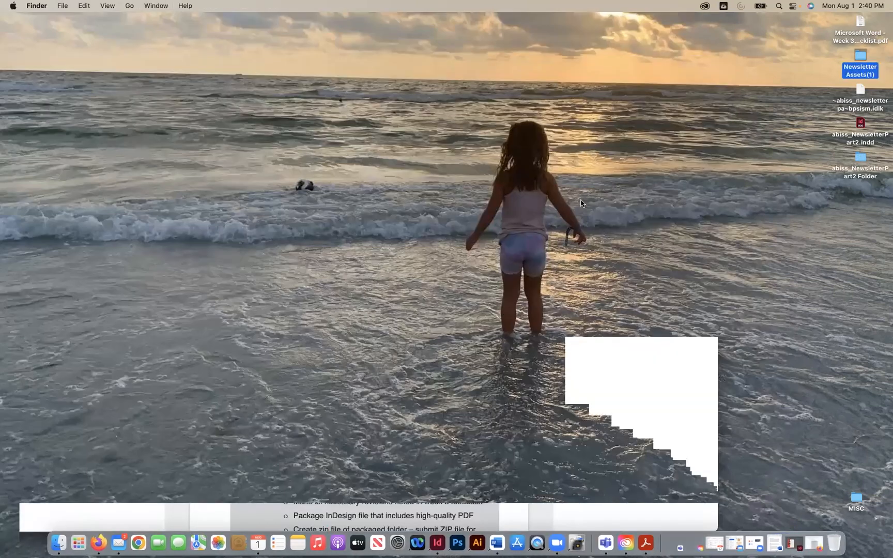
- Move the packaged newsletter folder to an open area of the desktop and open abiss_NewsletterPart2.pdf from it in Acrobat
{"action": "left_click_drag", "start_coordinate": [860, 160], "coordinate": [232, 239]}
{"action": "double_click", "coordinate": [230, 239]}
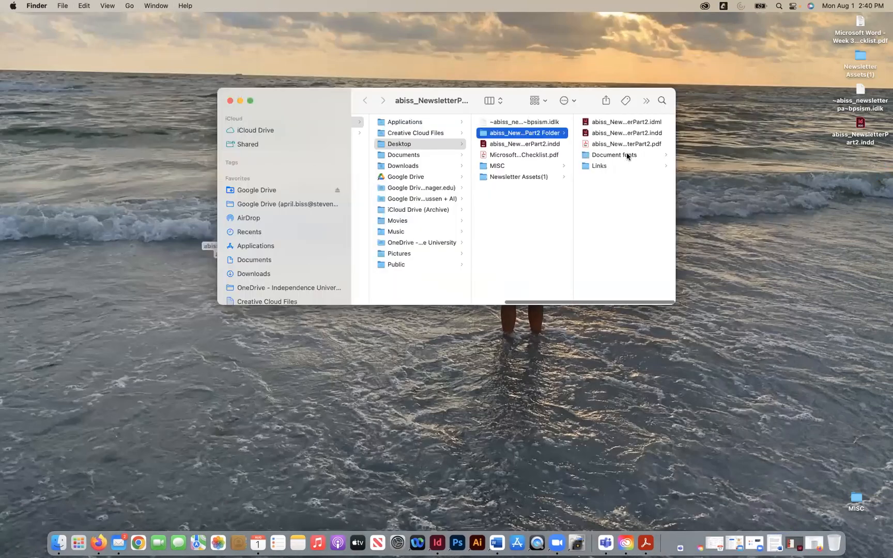
{"action": "double_click", "coordinate": [616, 145]}
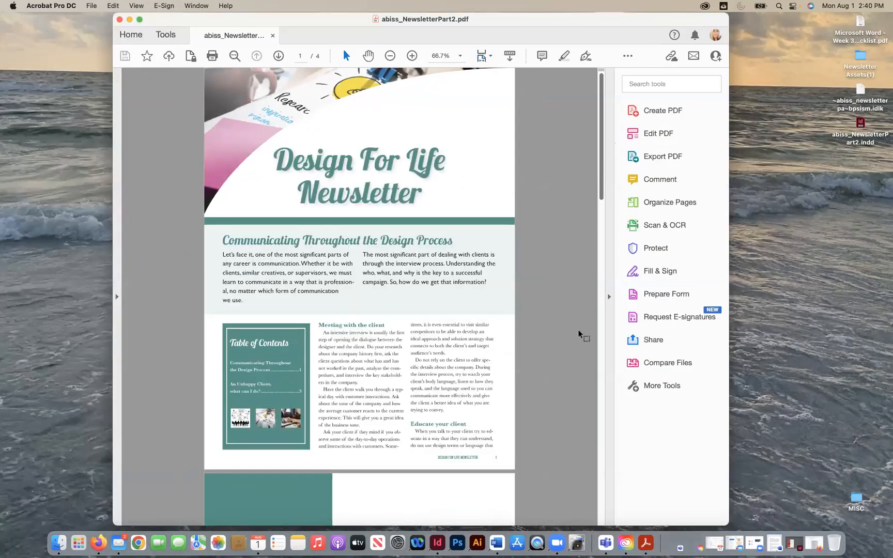
- Review all four pages of the packaged PDF at 50% zoom and close it
{"action": "key", "text": "super+minus"}
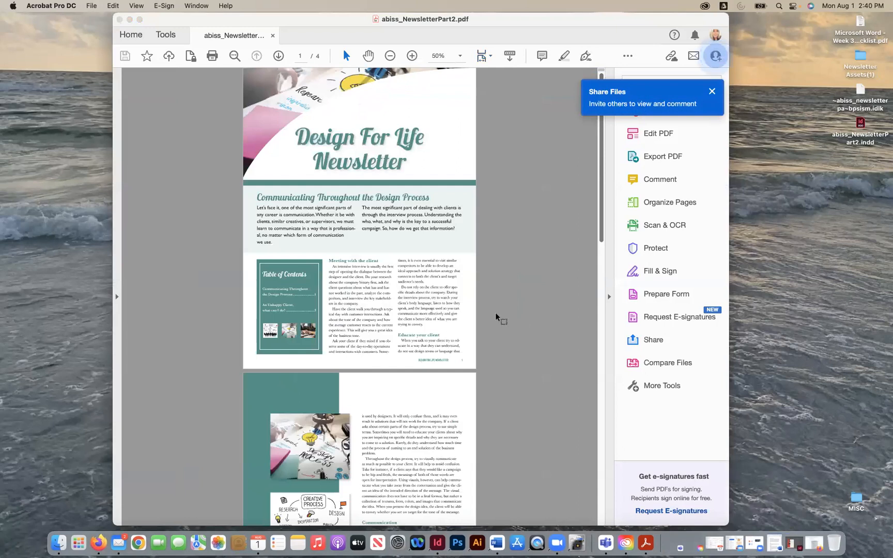
{"action": "scroll", "coordinate": [498, 315], "scroll_direction": "down", "scroll_amount": 5}
{"action": "scroll", "coordinate": [497, 316], "scroll_direction": "down", "scroll_amount": 10}
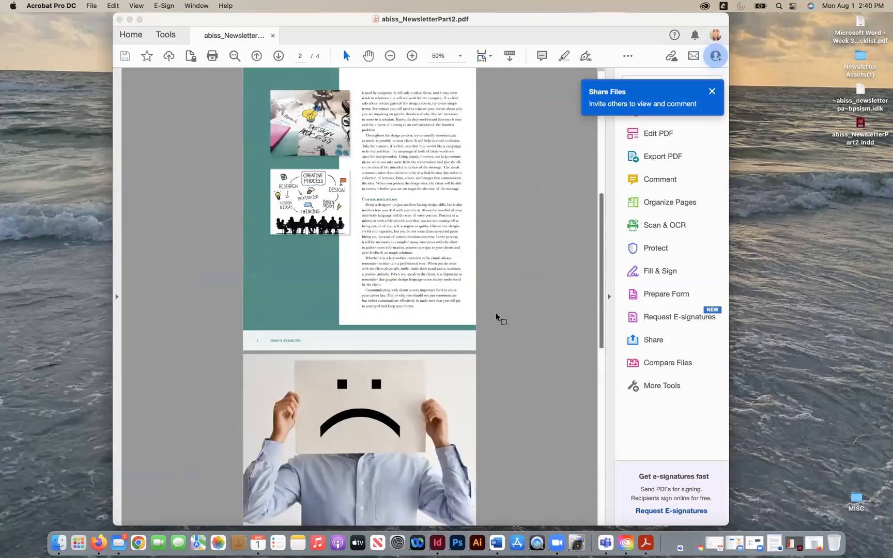
{"action": "scroll", "coordinate": [496, 317], "scroll_direction": "down", "scroll_amount": 5}
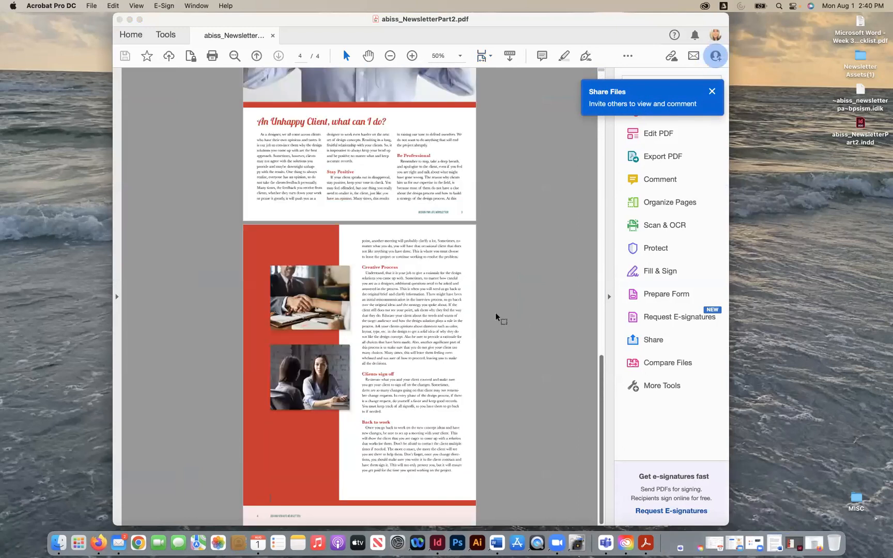
{"action": "scroll", "coordinate": [497, 317], "scroll_direction": "up", "scroll_amount": 15}
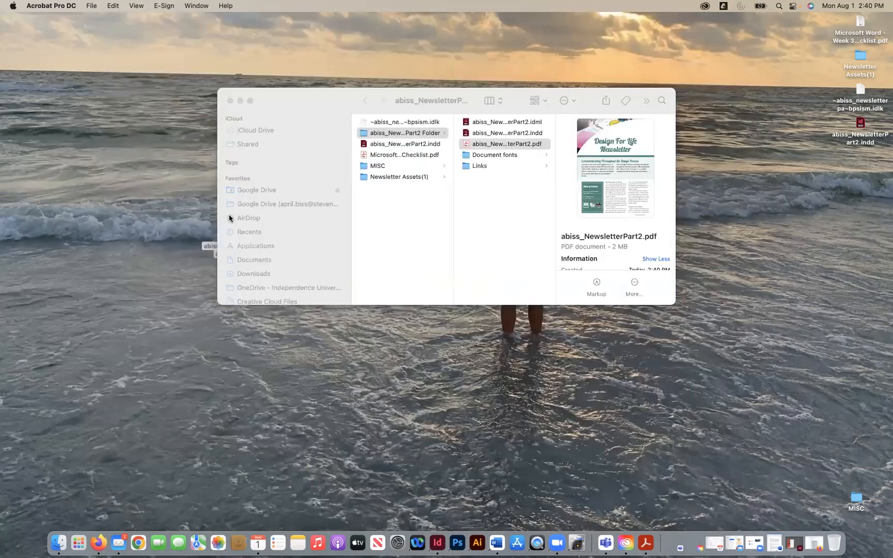
{"action": "left_click", "coordinate": [419, 240]}
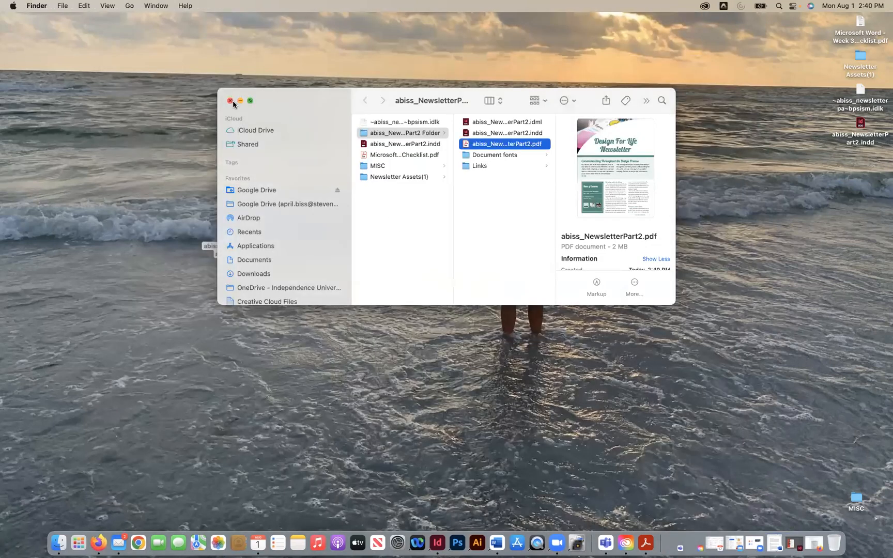
- Compress the packaged newsletter folder into a ZIP file and place the archive beside the folder on the desktop
{"action": "key", "text": "super+w"}
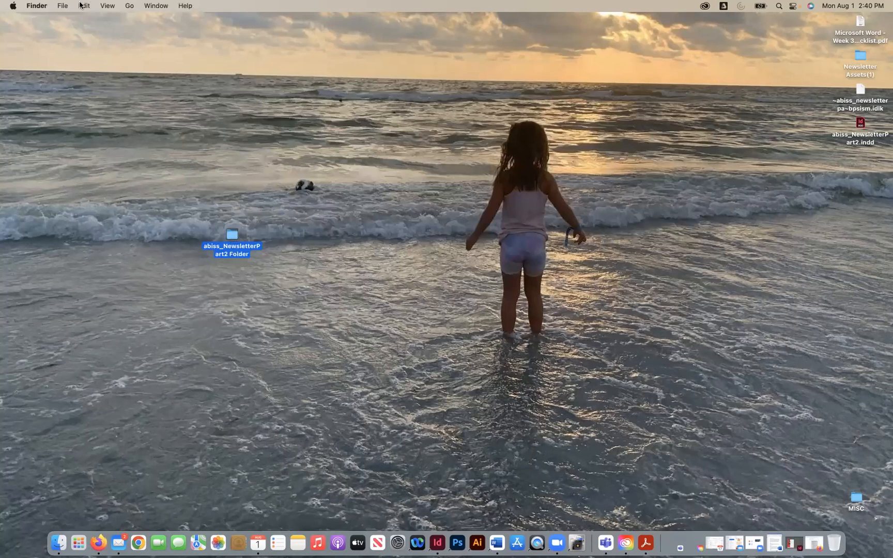
{"action": "left_click", "coordinate": [61, 6]}
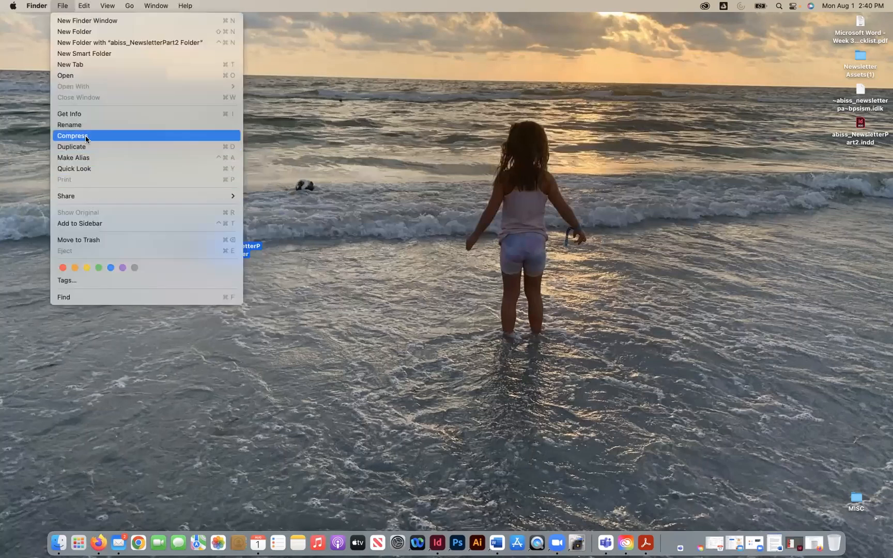
{"action": "left_click", "coordinate": [87, 138]}
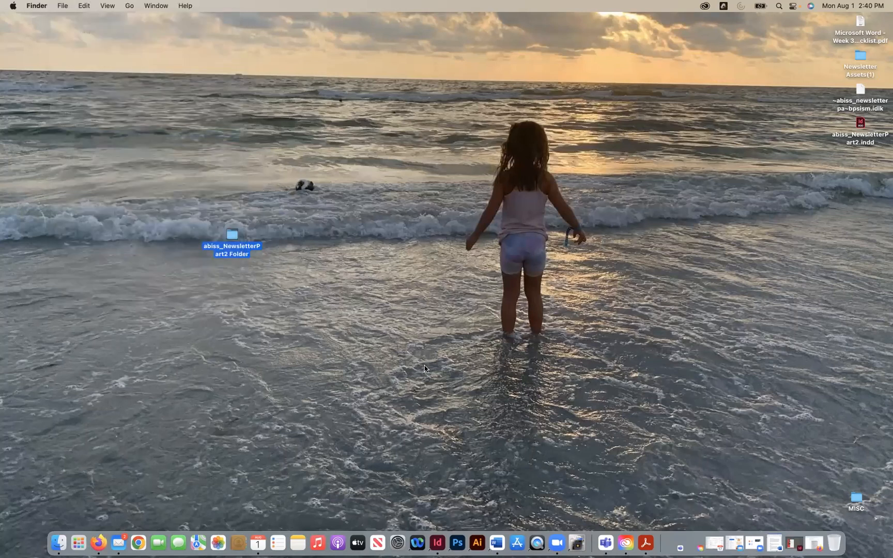
{"action": "left_click_drag", "start_coordinate": [238, 241], "coordinate": [305, 236]}
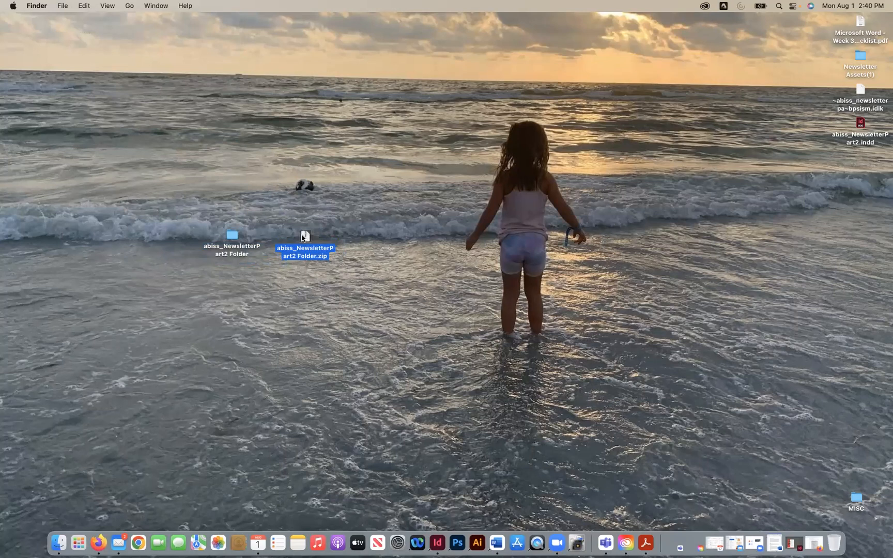
- Switch back to InDesign and look over the newsletter from page 4 up to page 1
{"action": "left_click", "coordinate": [438, 543]}
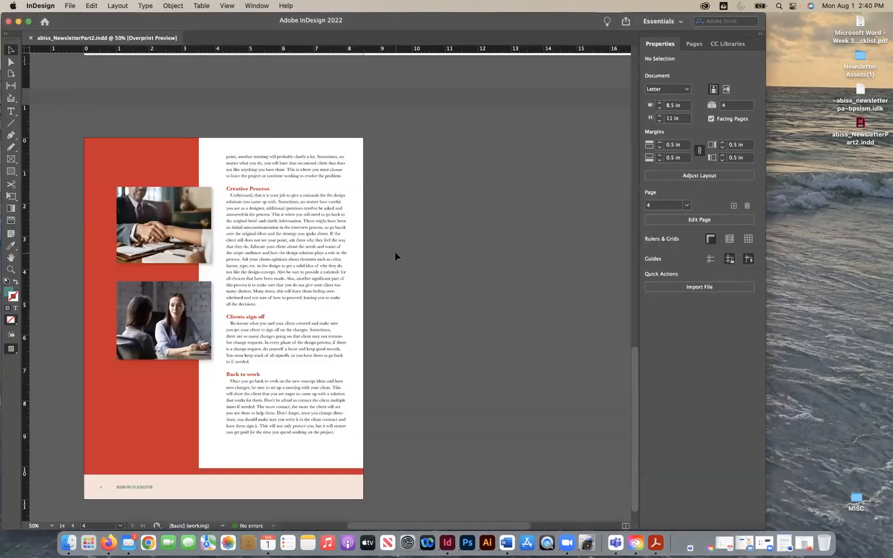
{"action": "scroll", "coordinate": [395, 252], "scroll_direction": "up", "scroll_amount": 10}
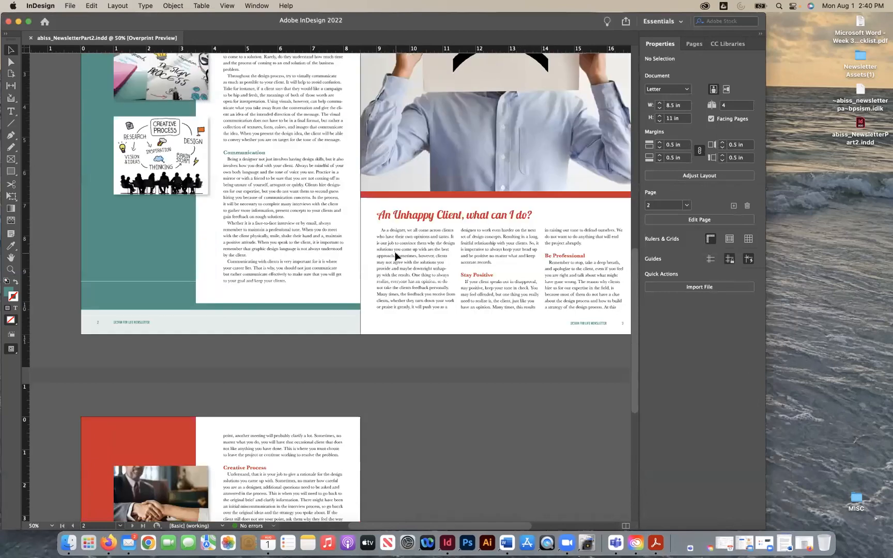
{"action": "scroll", "coordinate": [396, 255], "scroll_direction": "up", "scroll_amount": 4}
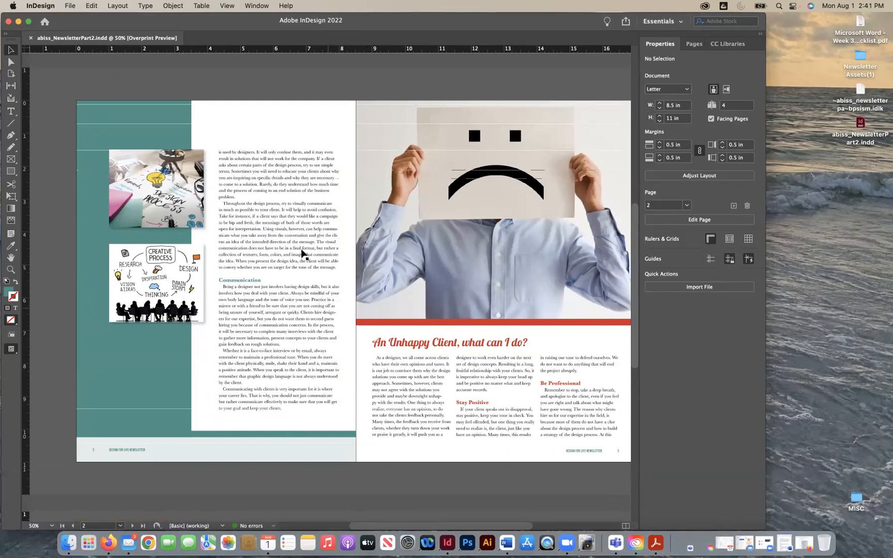
{"action": "scroll", "coordinate": [302, 227], "scroll_direction": "up", "scroll_amount": 3}
{"action": "scroll", "coordinate": [302, 227], "scroll_direction": "up", "scroll_amount": 7}
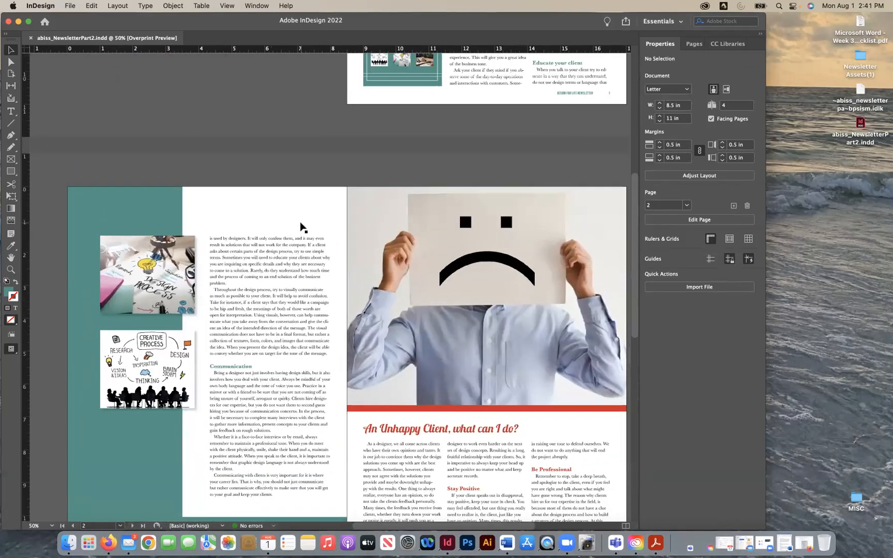
{"action": "scroll", "coordinate": [303, 227], "scroll_direction": "up", "scroll_amount": 7}
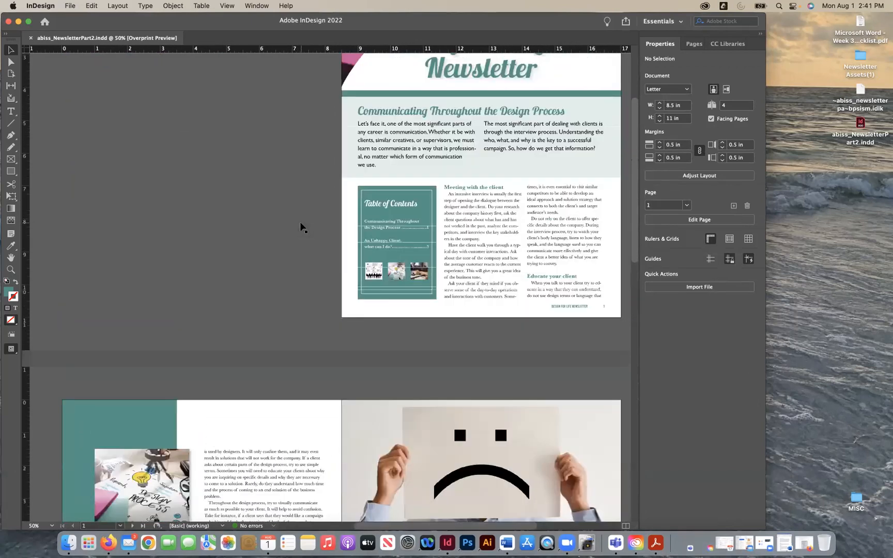
{"action": "scroll", "coordinate": [303, 228], "scroll_direction": "up", "scroll_amount": 2}
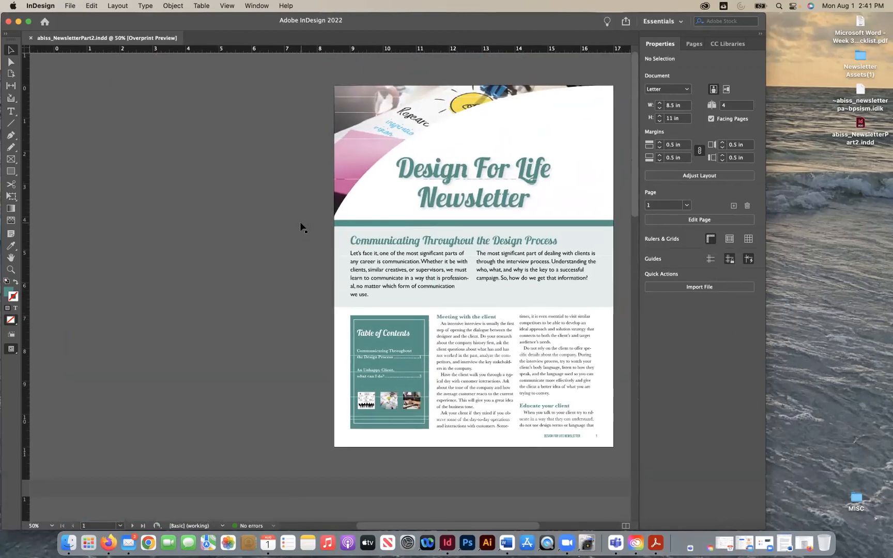
- Examine page 1's masthead, intro article and table of contents at 75% zoom, and return to the 50% page view
{"action": "key", "text": "super+equal"}
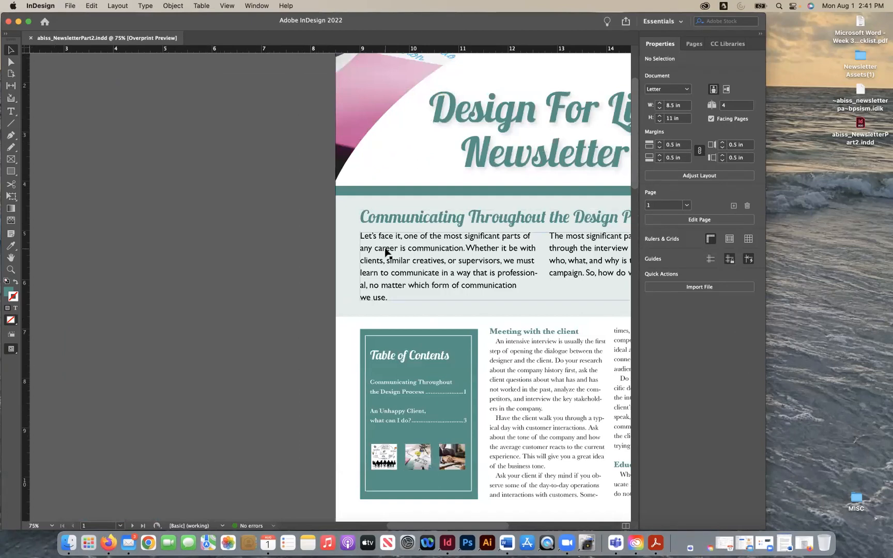
{"action": "scroll", "coordinate": [385, 250], "scroll_direction": "right", "scroll_amount": 4}
{"action": "scroll", "coordinate": [385, 250], "scroll_direction": "right", "scroll_amount": 3}
{"action": "scroll", "coordinate": [386, 250], "scroll_direction": "up", "scroll_amount": 1}
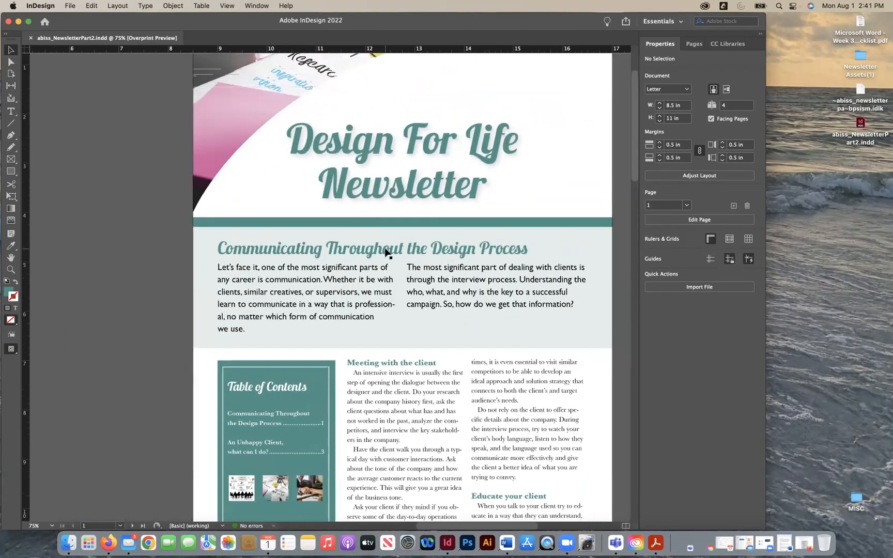
{"action": "scroll", "coordinate": [386, 242], "scroll_direction": "down", "scroll_amount": 2}
{"action": "scroll", "coordinate": [386, 243], "scroll_direction": "right", "scroll_amount": 1}
{"action": "key", "text": "super+minus"}
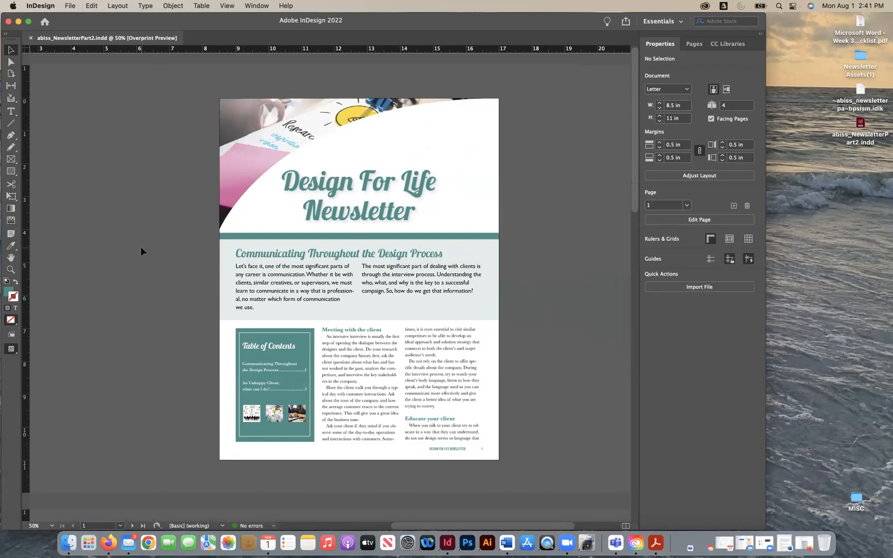
{"action": "left_click", "coordinate": [168, 244]}
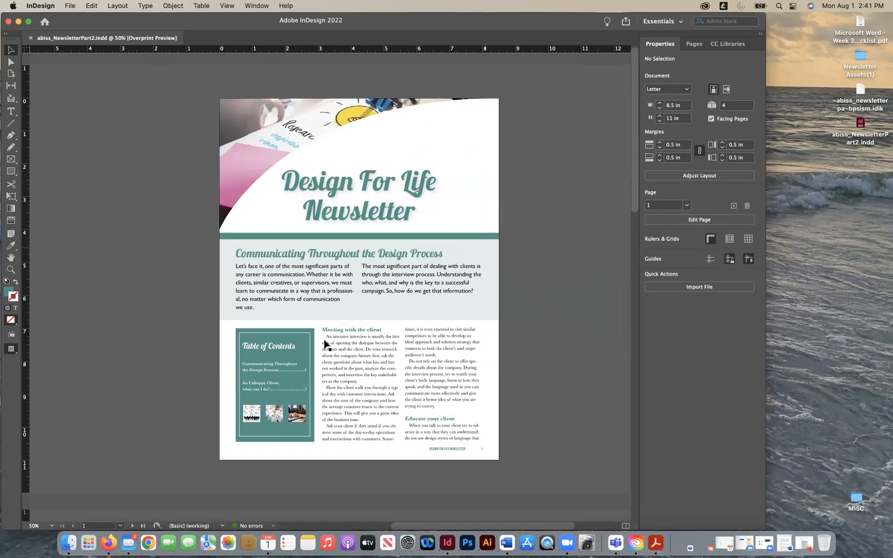
- Look over the newsletter's page 2–3 spread and the closing layout on page 4 at 50% zoom
{"action": "scroll", "coordinate": [326, 344], "scroll_direction": "down", "scroll_amount": 5}
{"action": "scroll", "coordinate": [326, 344], "scroll_direction": "down", "scroll_amount": 15}
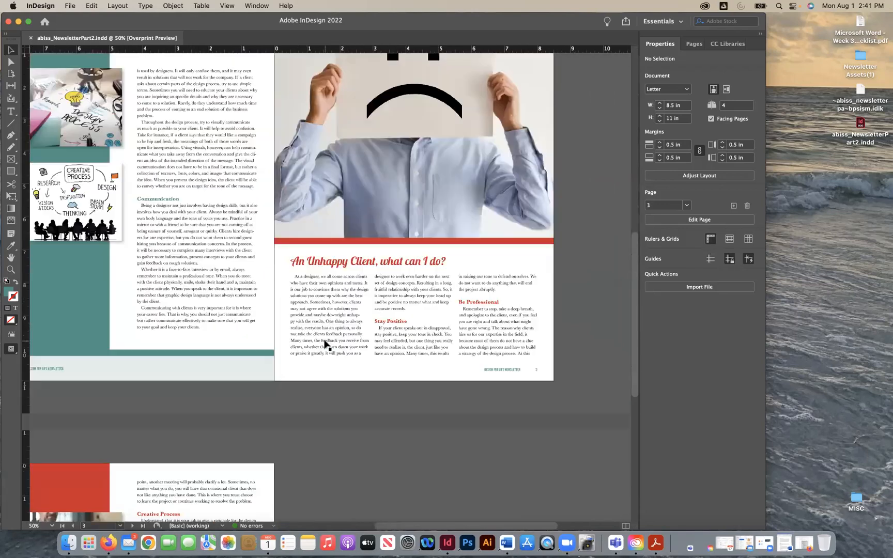
{"action": "scroll", "coordinate": [325, 343], "scroll_direction": "up", "scroll_amount": 2}
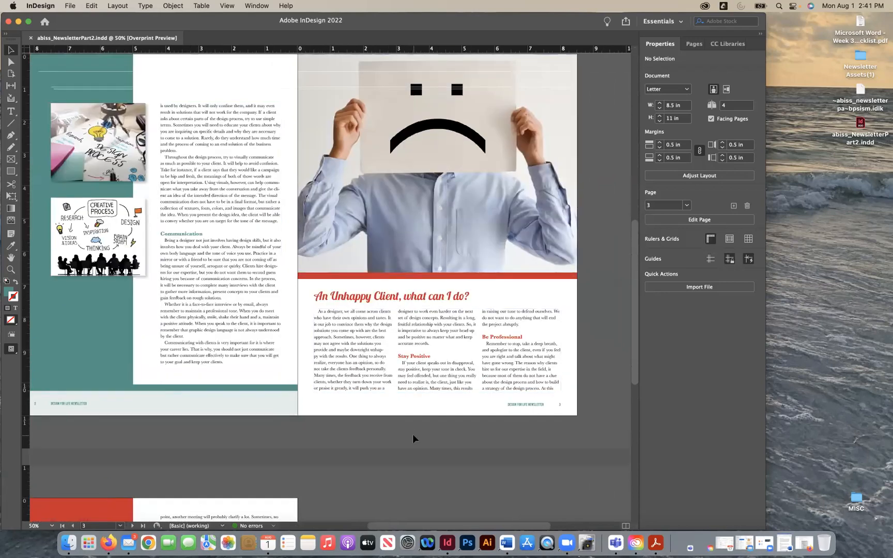
{"action": "scroll", "coordinate": [412, 433], "scroll_direction": "down", "scroll_amount": 2}
{"action": "scroll", "coordinate": [412, 433], "scroll_direction": "down", "scroll_amount": 3}
{"action": "scroll", "coordinate": [412, 430], "scroll_direction": "down", "scroll_amount": 7}
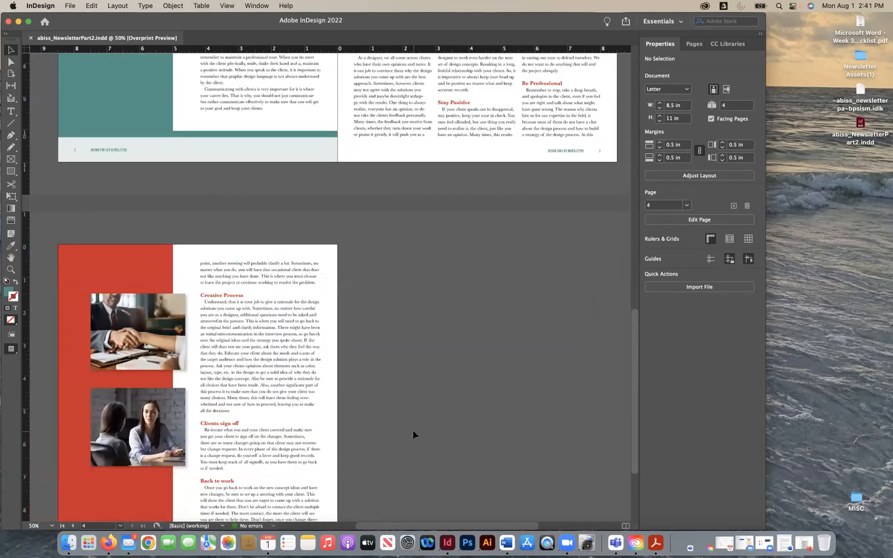
{"action": "scroll", "coordinate": [435, 253], "scroll_direction": "down", "scroll_amount": 2}
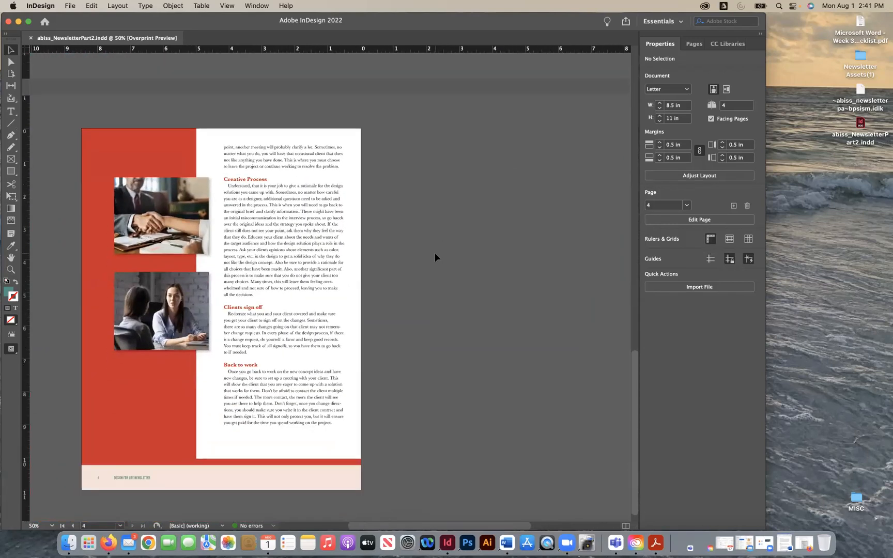